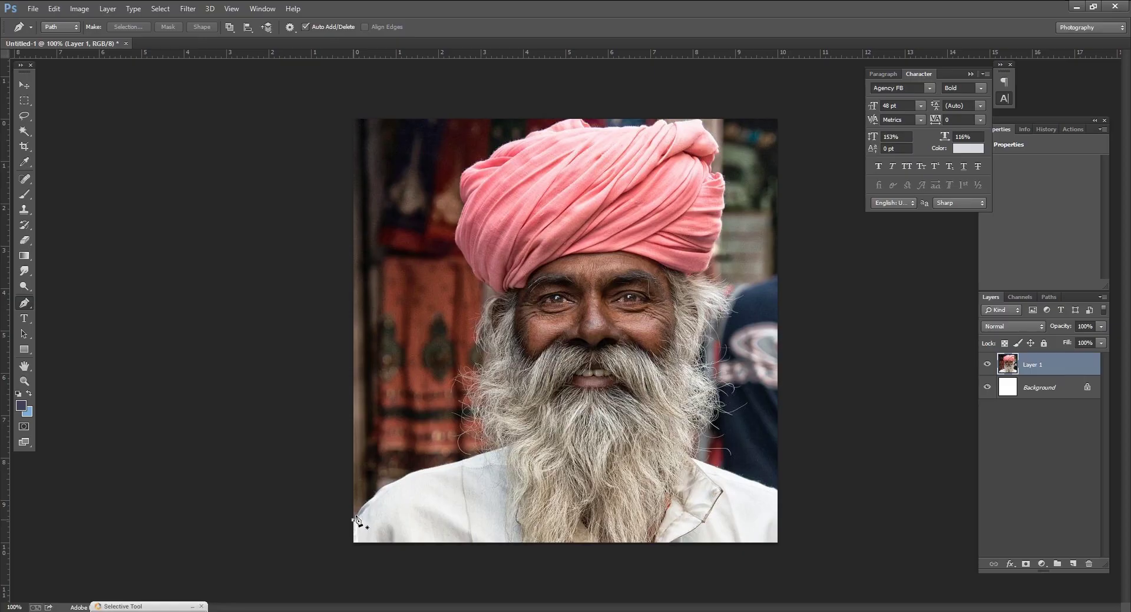
# Place Pen anchor points along the man's left shoulder to start the outline path.
pyautogui.click(402, 478)
pyautogui.click(410, 472)
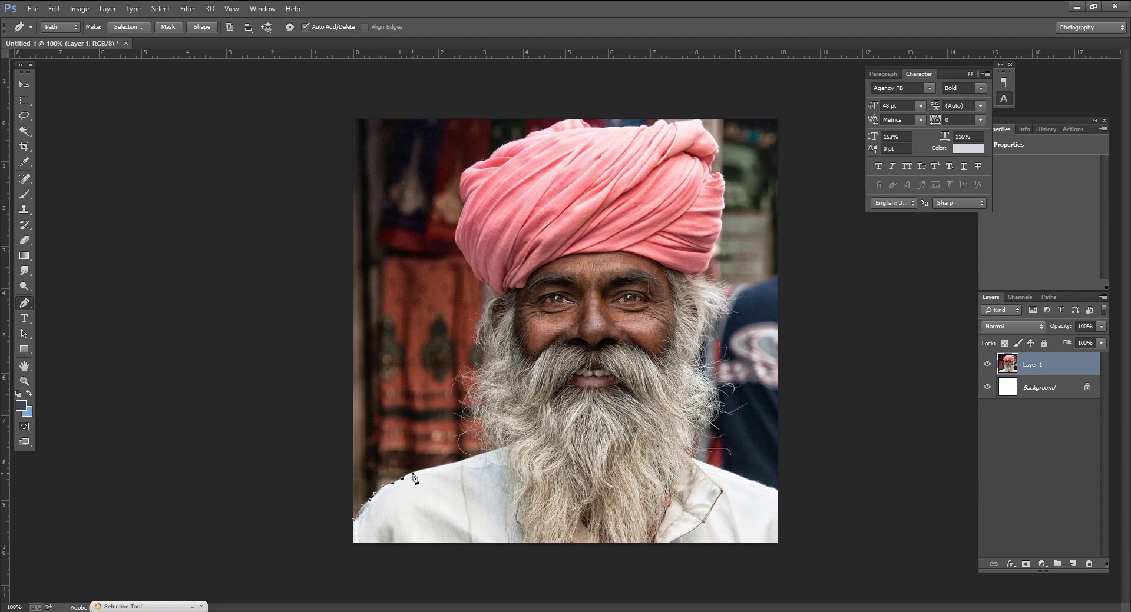
pyautogui.click(433, 468)
pyautogui.click(451, 462)
pyautogui.click(466, 457)
pyautogui.scroll(1, 483, 459)
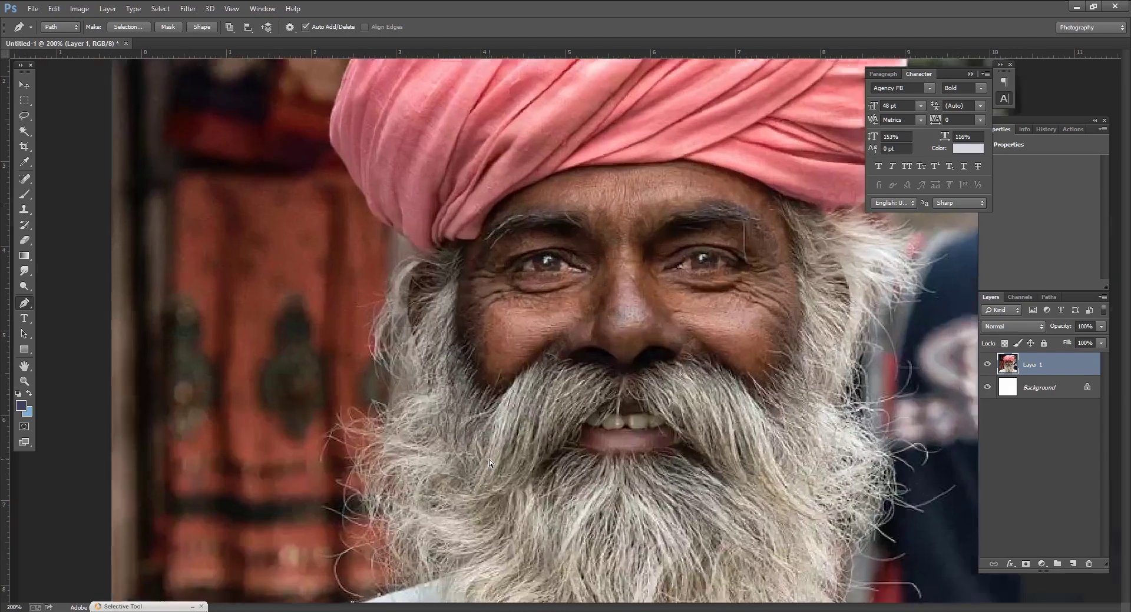
pyautogui.scroll(1, 489, 459)
# Extend the path upward along the left edge of the beard.
pyautogui.click(301, 452)
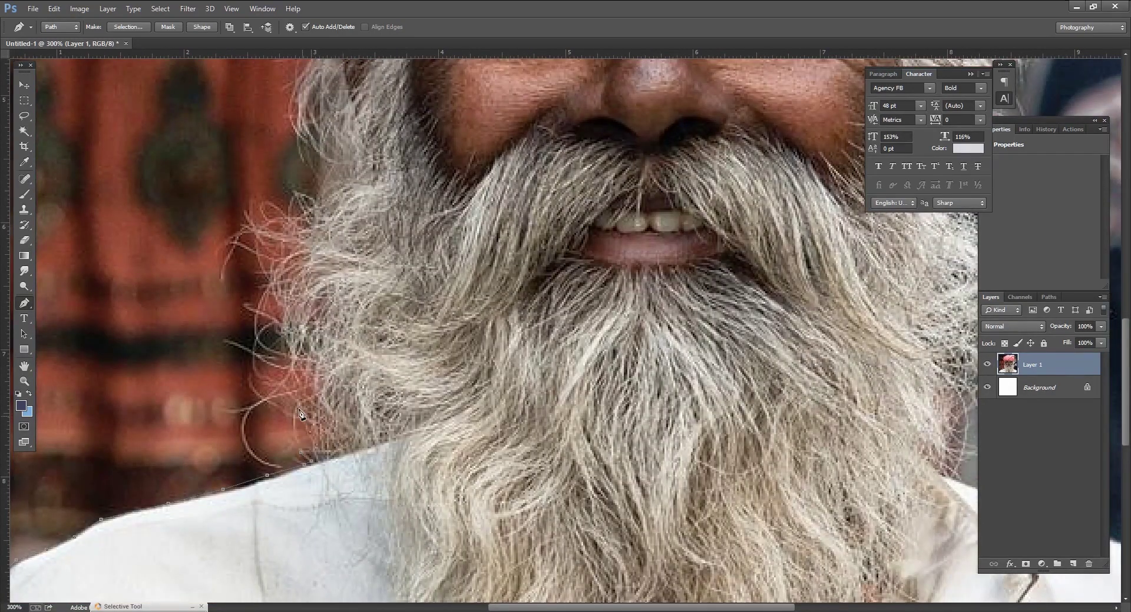
pyautogui.click(288, 389)
pyautogui.click(287, 353)
pyautogui.click(281, 339)
pyautogui.click(278, 331)
pyautogui.click(279, 320)
pyautogui.click(272, 291)
pyautogui.click(265, 279)
pyautogui.click(258, 267)
pyautogui.click(255, 243)
pyautogui.click(244, 213)
pyautogui.click(277, 220)
pyautogui.click(297, 199)
pyautogui.click(319, 175)
pyautogui.scroll(1, 326, 189)
pyautogui.click(318, 188)
pyautogui.click(311, 177)
pyautogui.scroll(2, 304, 131)
pyautogui.scroll(1, 333, 187)
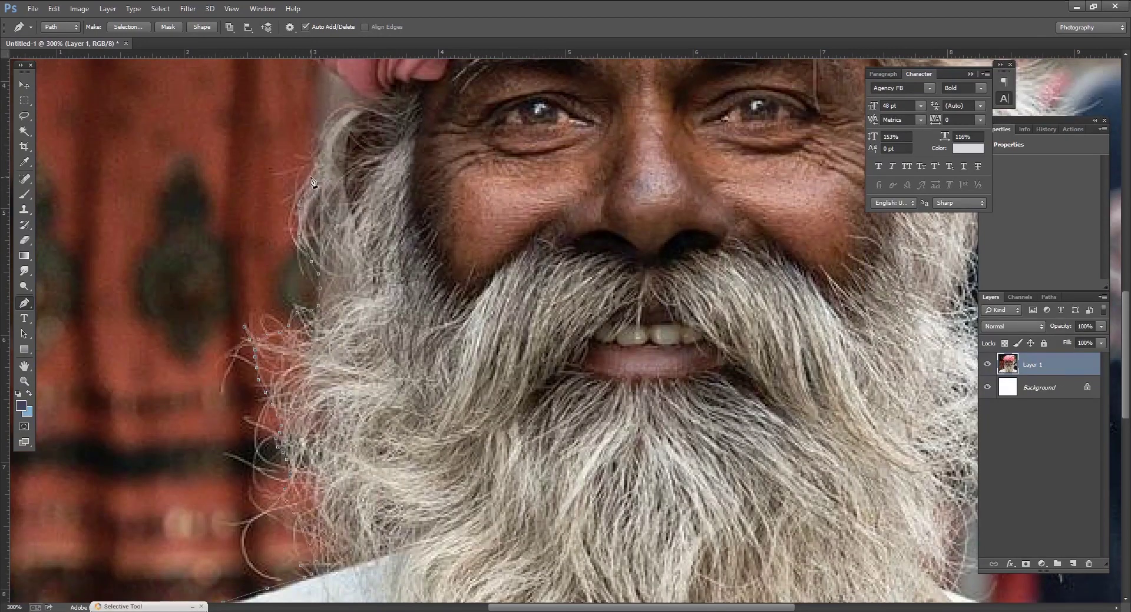
# Continue the path up along the hair edge.
pyautogui.click(319, 157)
pyautogui.click(324, 124)
pyautogui.click(347, 110)
pyautogui.click(361, 101)
pyautogui.scroll(2, 361, 101)
pyautogui.scroll(1, 333, 248)
# Trace the path up the turban's left edge.
pyautogui.click(335, 234)
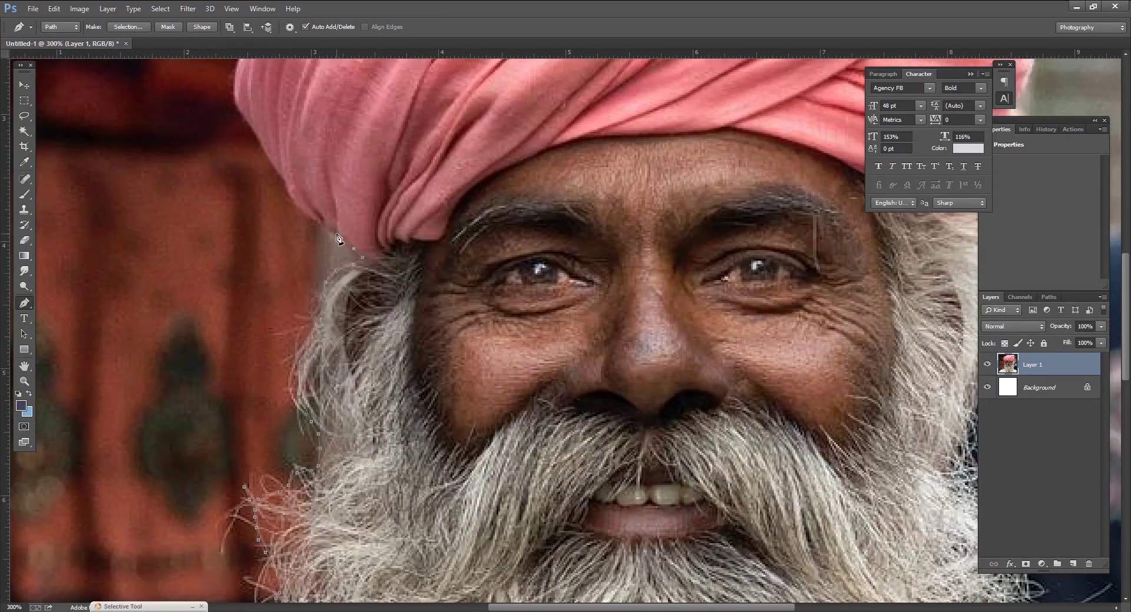
pyautogui.click(321, 225)
pyautogui.click(304, 213)
pyautogui.click(293, 203)
pyautogui.click(284, 183)
pyautogui.click(270, 162)
pyautogui.click(261, 149)
pyautogui.click(244, 120)
pyautogui.click(235, 100)
pyautogui.scroll(5, 237, 234)
# Carry the path higher up the turban's left side.
pyautogui.click(236, 229)
pyautogui.click(242, 204)
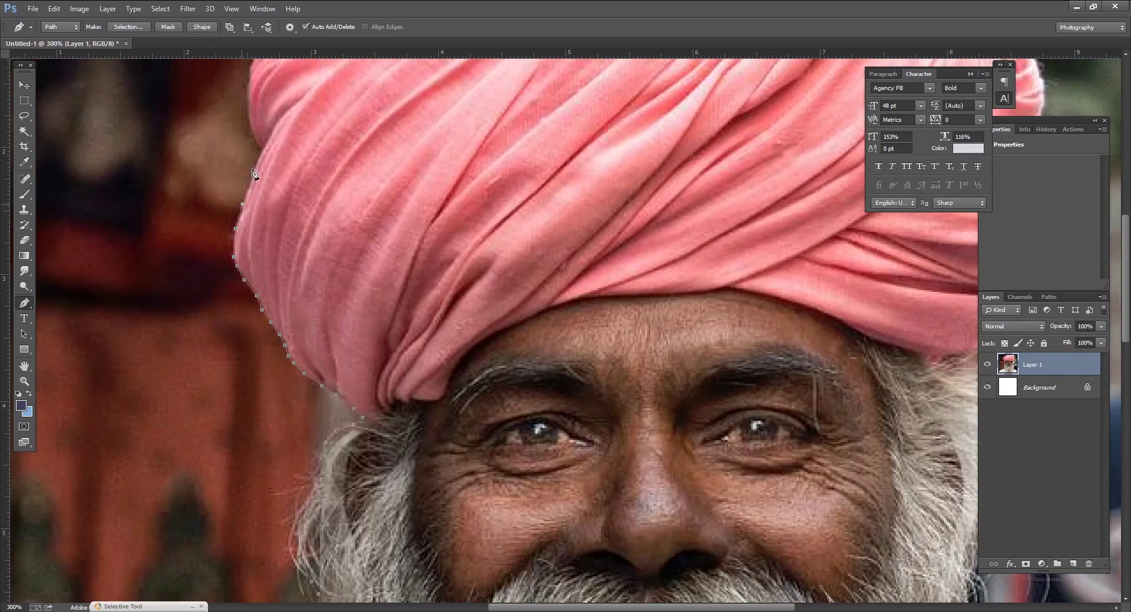
pyautogui.click(260, 151)
pyautogui.click(255, 140)
pyautogui.click(245, 131)
pyautogui.click(247, 116)
pyautogui.scroll(3, 265, 206)
# Curve the path around the turban's top-left corner with a dragged anchor.
pyautogui.click(251, 169)
pyautogui.moveTo(266, 145); pyautogui.dragTo(281, 135)
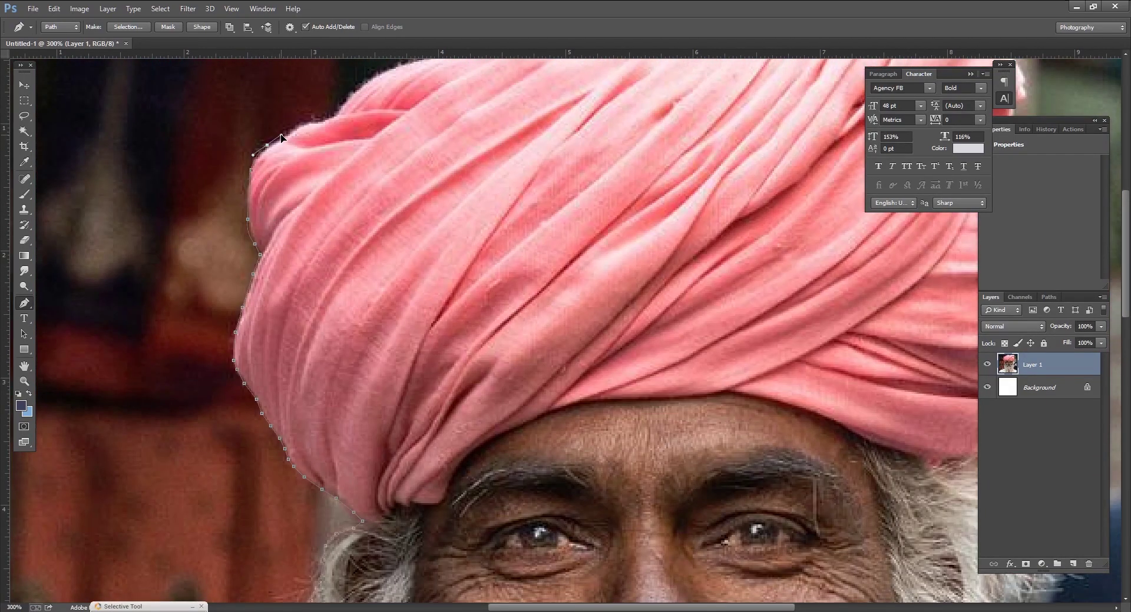
pyautogui.click(331, 116)
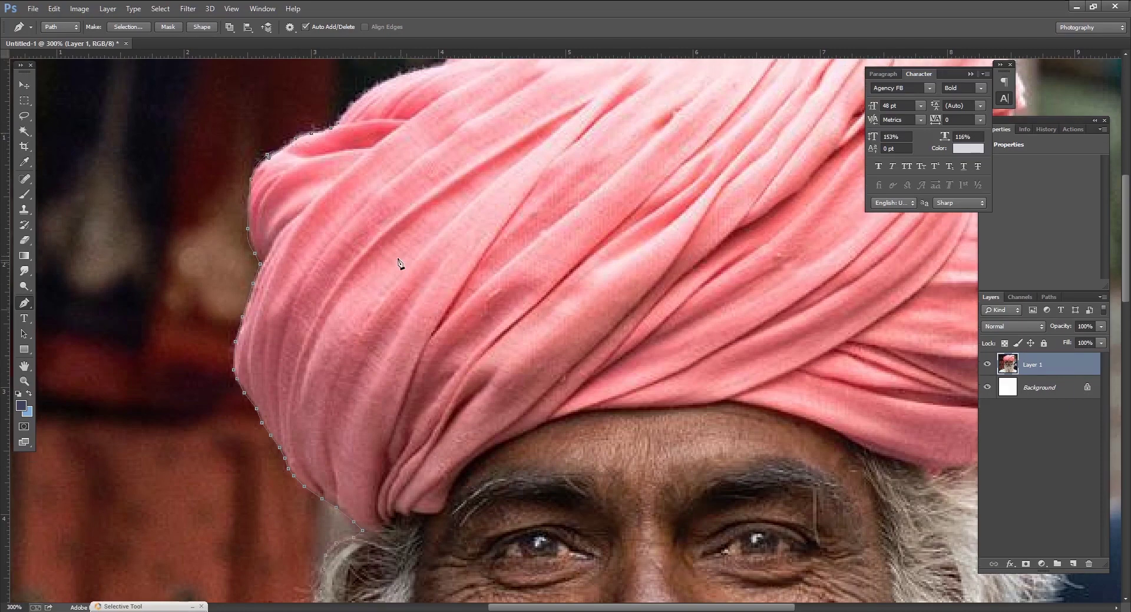
pyautogui.scroll(4, 389, 253)
# Trace the path across the top edge of the turban.
pyautogui.click(361, 208)
pyautogui.click(393, 190)
pyautogui.click(421, 180)
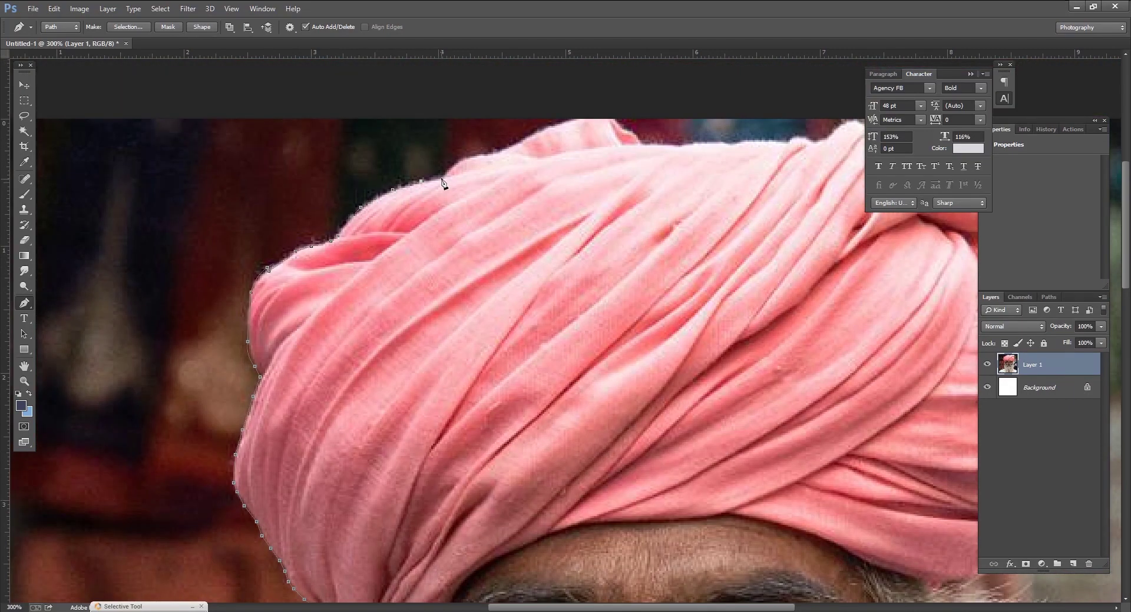
pyautogui.click(481, 154)
pyautogui.click(498, 152)
pyautogui.click(509, 147)
pyautogui.click(525, 139)
pyautogui.click(536, 131)
pyautogui.click(548, 124)
pyautogui.click(571, 119)
pyautogui.click(615, 119)
pyautogui.click(632, 129)
pyautogui.click(652, 143)
pyautogui.click(670, 143)
pyautogui.click(690, 143)
pyautogui.click(743, 142)
pyautogui.click(760, 140)
pyautogui.click(778, 139)
pyautogui.click(796, 137)
pyautogui.hscroll(5, 737, 294)
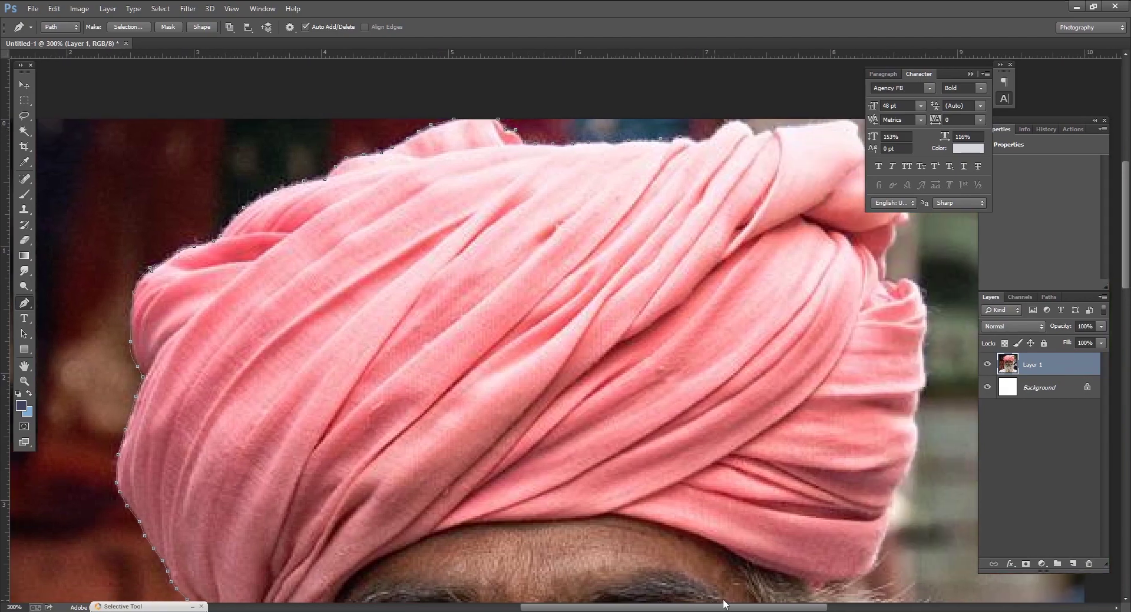
# Finish the turban's top edge and round its top-right corner.
pyautogui.click(667, 139)
pyautogui.click(689, 135)
pyautogui.click(694, 127)
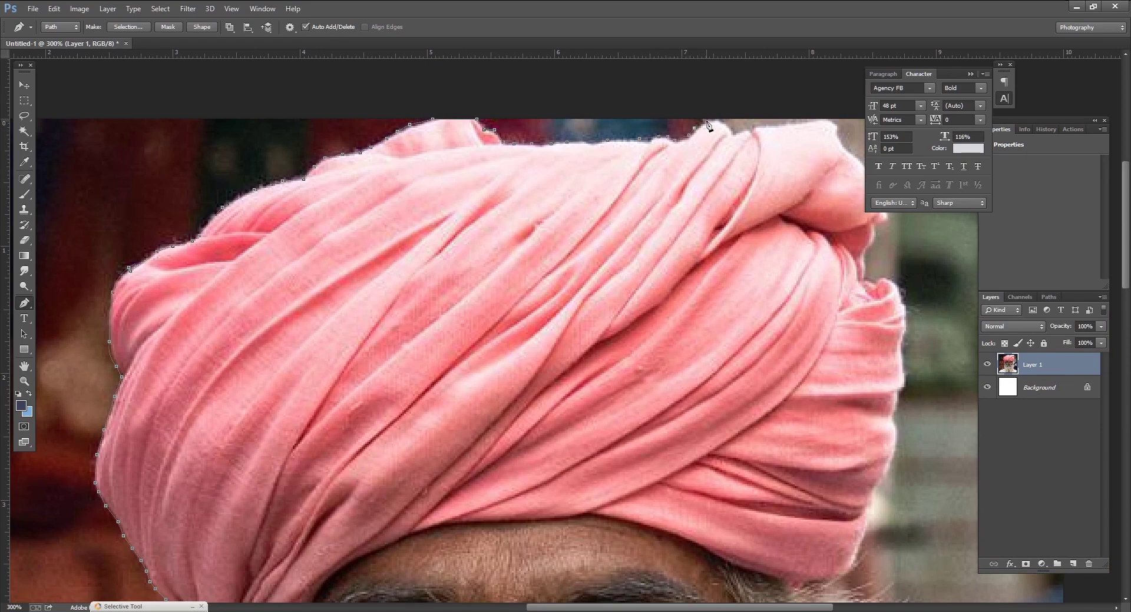
pyautogui.click(710, 118)
pyautogui.click(733, 134)
pyautogui.click(744, 129)
pyautogui.click(777, 122)
pyautogui.click(804, 121)
pyautogui.click(829, 121)
pyautogui.click(842, 149)
pyautogui.click(856, 158)
pyautogui.hscroll(5, 795, 307)
# Trace the path down the turban's right edge.
pyautogui.click(758, 197)
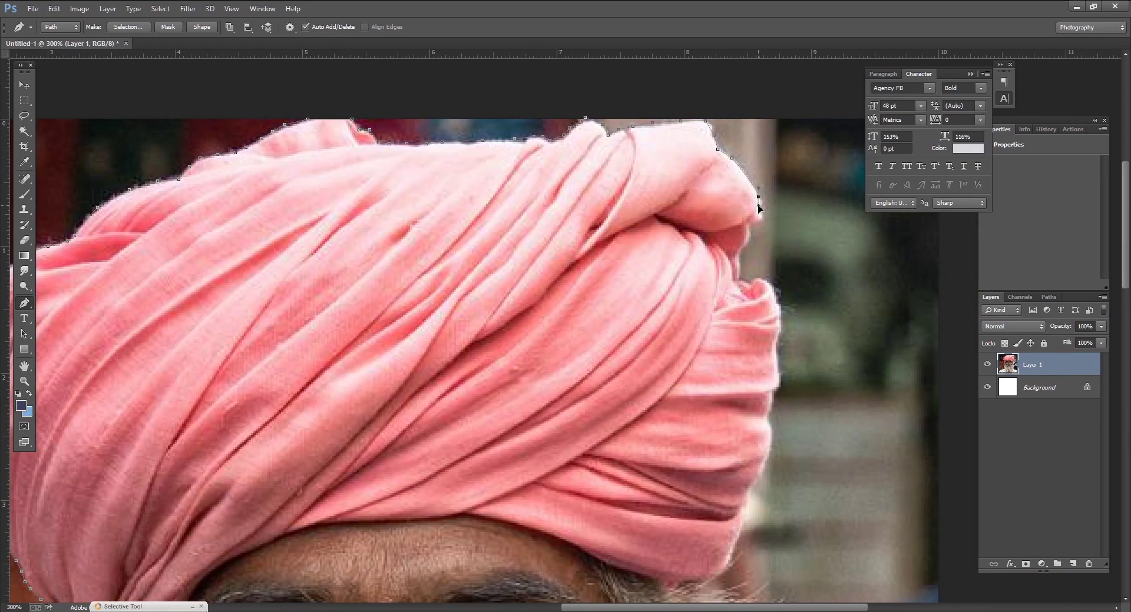
pyautogui.click(762, 206)
pyautogui.click(761, 216)
pyautogui.click(752, 224)
pyautogui.click(749, 232)
pyautogui.click(740, 253)
pyautogui.click(739, 266)
pyautogui.click(742, 282)
pyautogui.click(755, 279)
pyautogui.click(763, 281)
pyautogui.click(778, 292)
pyautogui.click(780, 310)
pyautogui.click(780, 327)
pyautogui.click(775, 353)
pyautogui.click(779, 371)
pyautogui.scroll(-1, 791, 397)
pyautogui.scroll(-3, 791, 398)
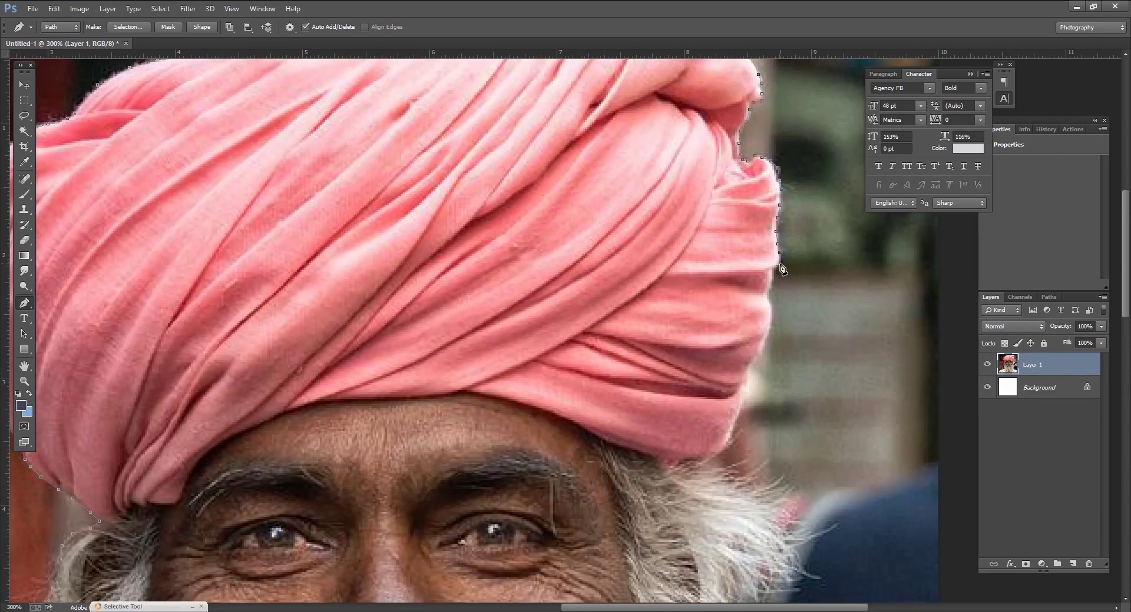
# Continue the path down to the turban's lower-right edge.
pyautogui.click(770, 305)
pyautogui.click(757, 359)
pyautogui.click(750, 370)
pyautogui.click(745, 387)
pyautogui.click(740, 407)
pyautogui.click(729, 437)
pyautogui.click(711, 453)
pyautogui.click(707, 462)
# Trace the path down the right side of the beard.
pyautogui.click(793, 540)
pyautogui.click(792, 557)
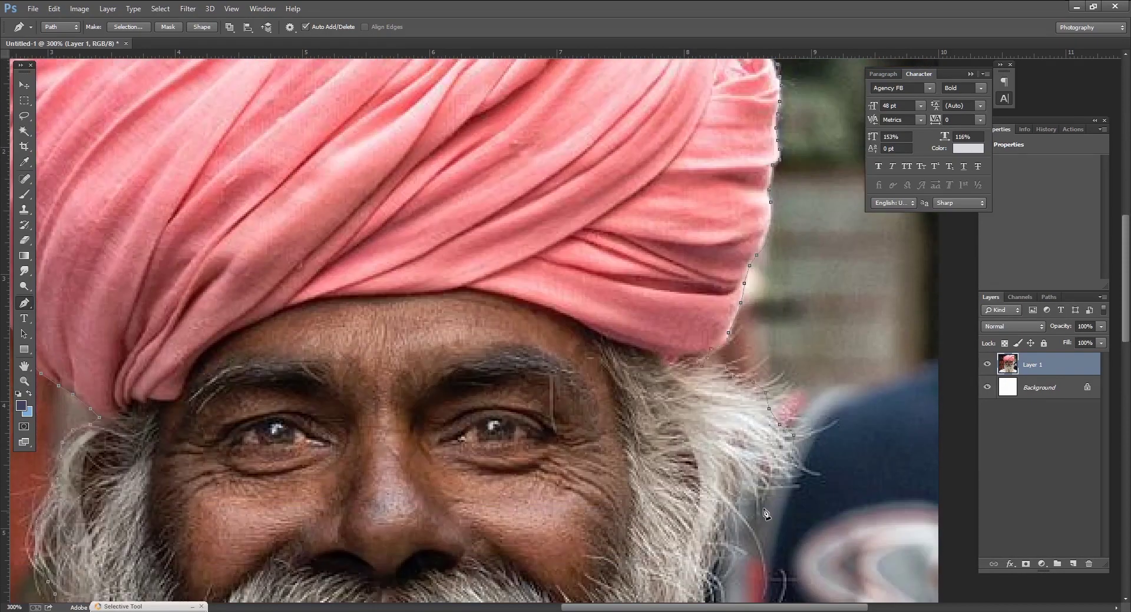
pyautogui.scroll(-2, 789, 547)
pyautogui.click(783, 470)
pyautogui.click(753, 467)
pyautogui.scroll(-2, 724, 533)
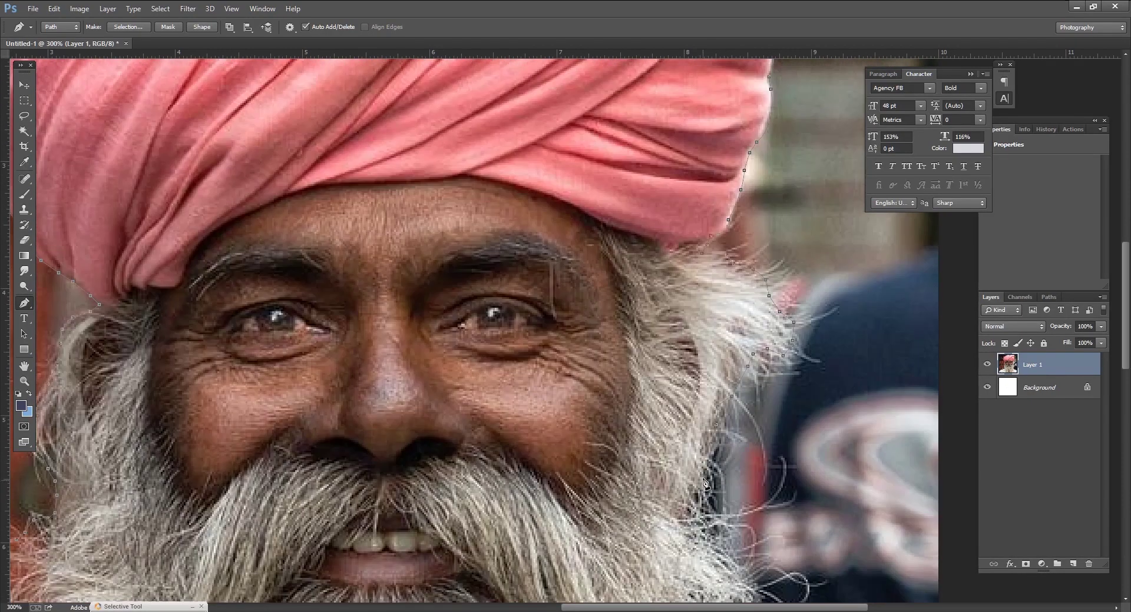
pyautogui.scroll(-2, 745, 576)
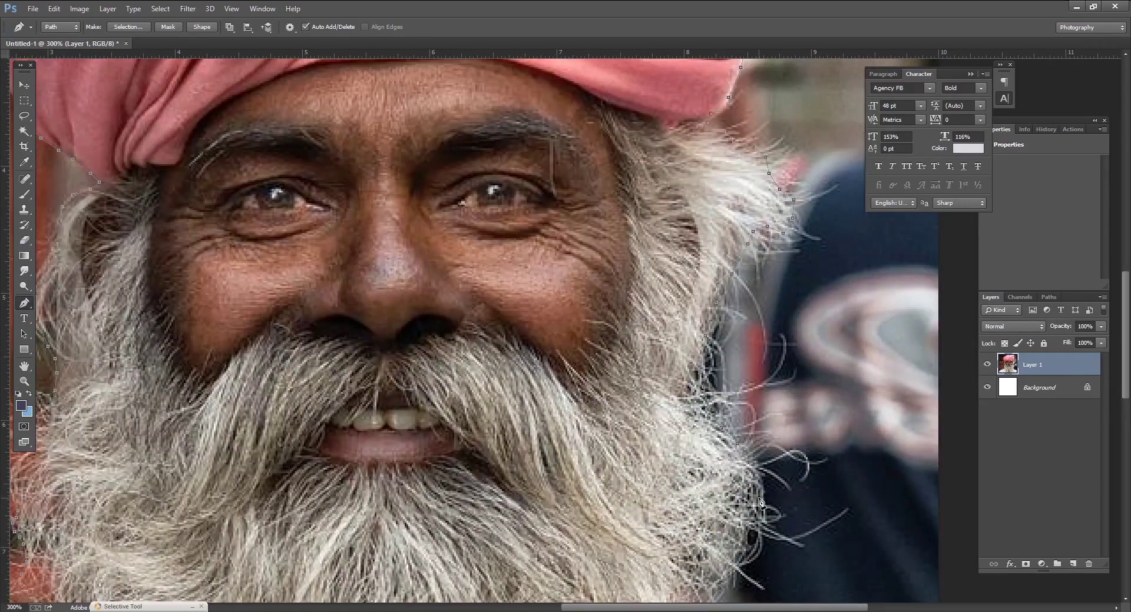
pyautogui.scroll(-2, 707, 591)
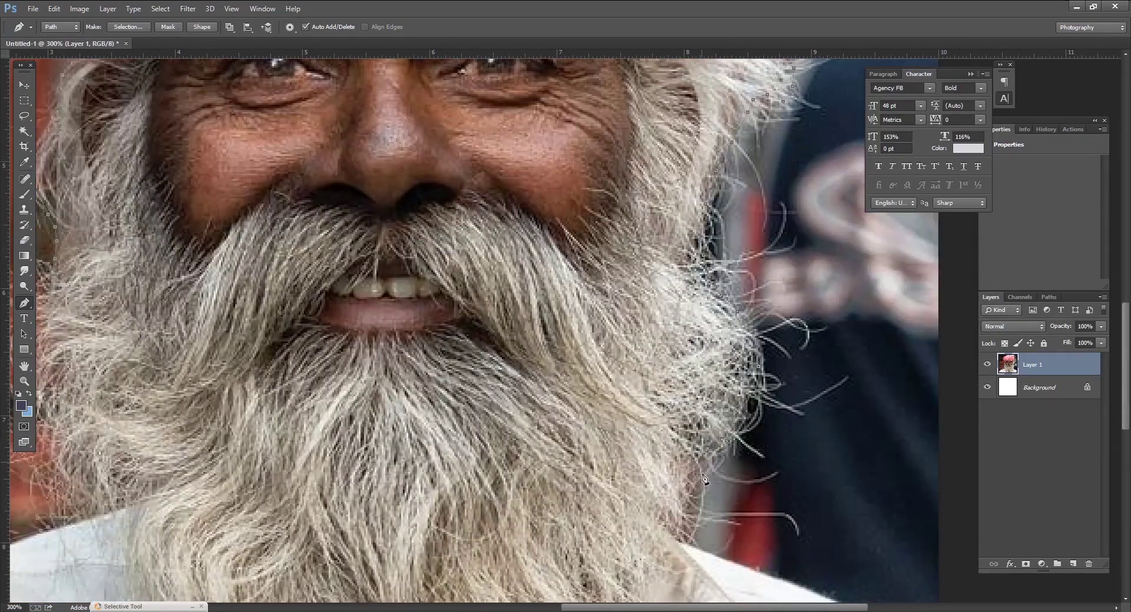
# Outline the right stray hairs and shoulder, extending the path below the image.
pyautogui.click(681, 540)
pyautogui.click(691, 547)
pyautogui.scroll(-2, 821, 598)
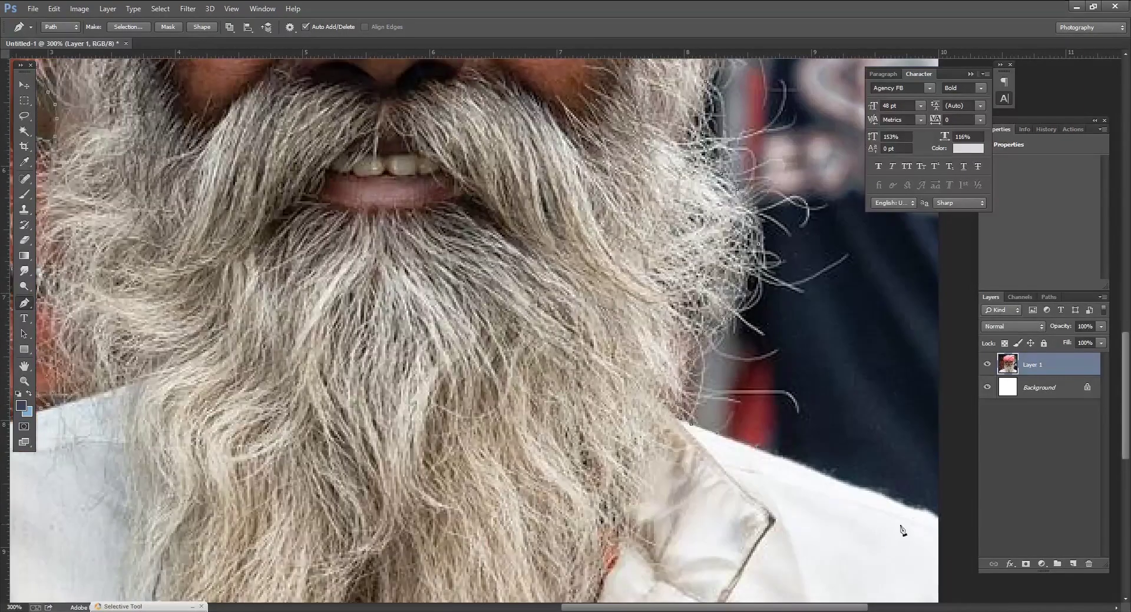
pyautogui.click(916, 511)
pyautogui.click(957, 521)
pyautogui.scroll(-2, 926, 538)
pyautogui.click(956, 554)
pyautogui.click(619, 584)
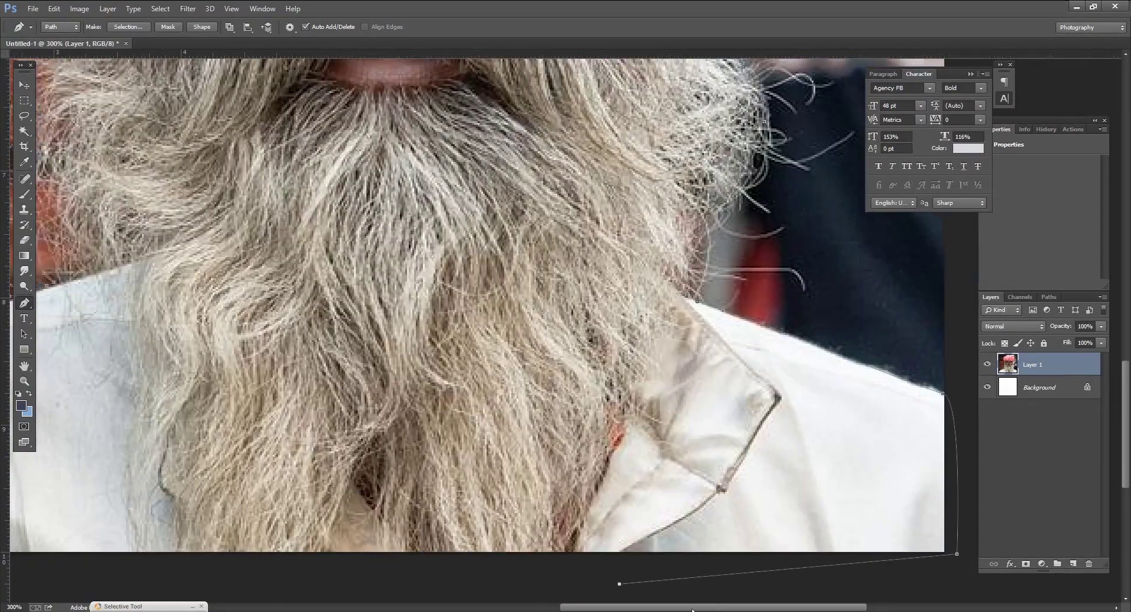
pyautogui.hotkey('ctrl', '-')
pyautogui.hotkey('ctrl', '-')
# Close the outline around the man, turn it into a selection and copy him onto Layer 2.
pyautogui.click(342, 559)
pyautogui.click(339, 531)
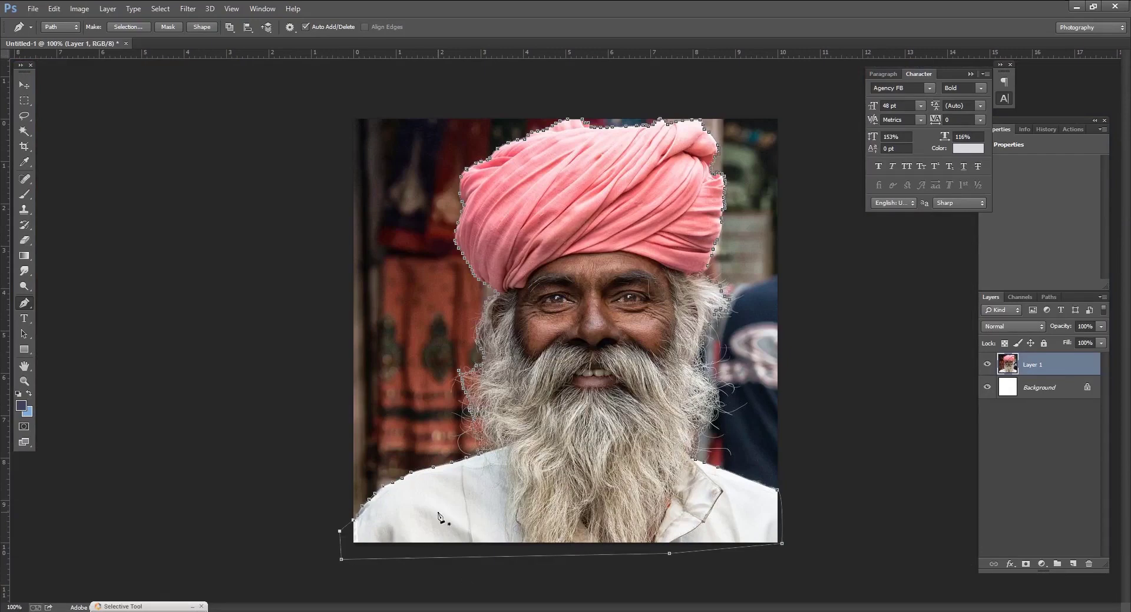
pyautogui.rightClick(439, 518)
pyautogui.click(471, 278)
pyautogui.press('Return')
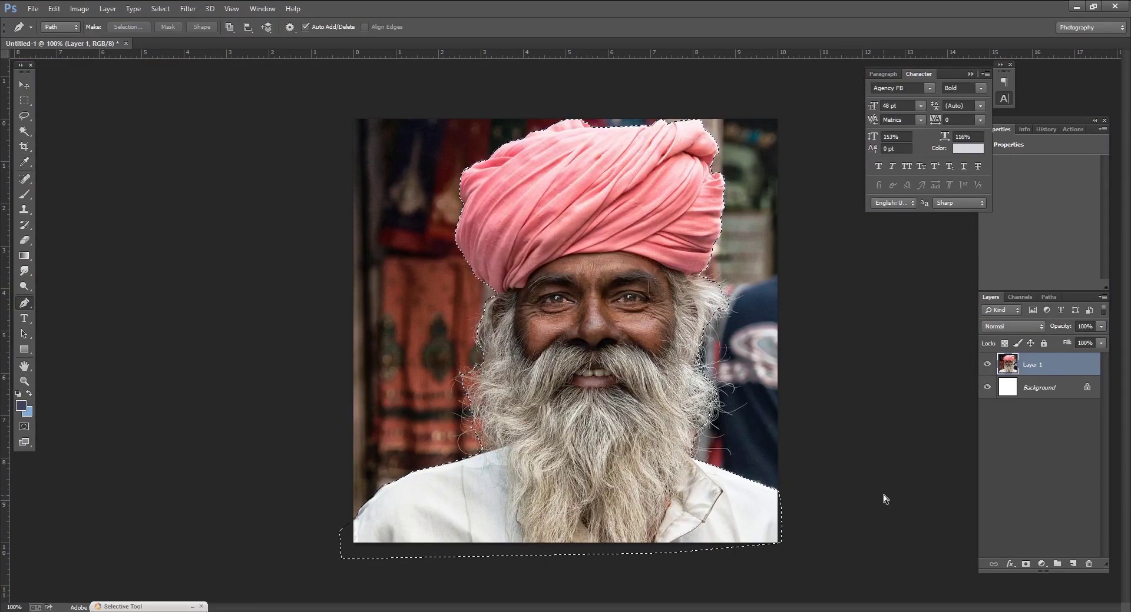
pyautogui.hotkey('ctrl', 'j')
# Hide the original layers, widen the canvas with the Crop tool, and duplicate Layer 2 as Layer 2 copy.
pyautogui.click(987, 387)
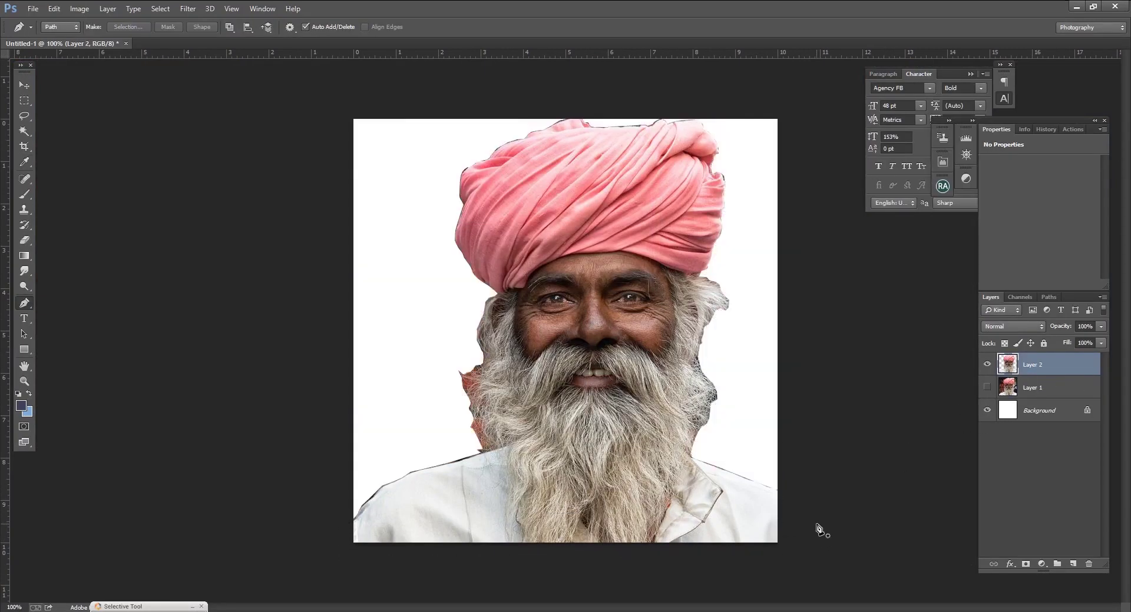
pyautogui.click(24, 146)
pyautogui.moveTo(353, 331); pyautogui.dragTo(274, 334)
pyautogui.moveTo(884, 318); pyautogui.dragTo(937, 330)
pyautogui.moveTo(567, 117); pyautogui.dragTo(566, 108)
pyautogui.moveTo(933, 331); pyautogui.dragTo(938, 330)
pyautogui.press('Return')
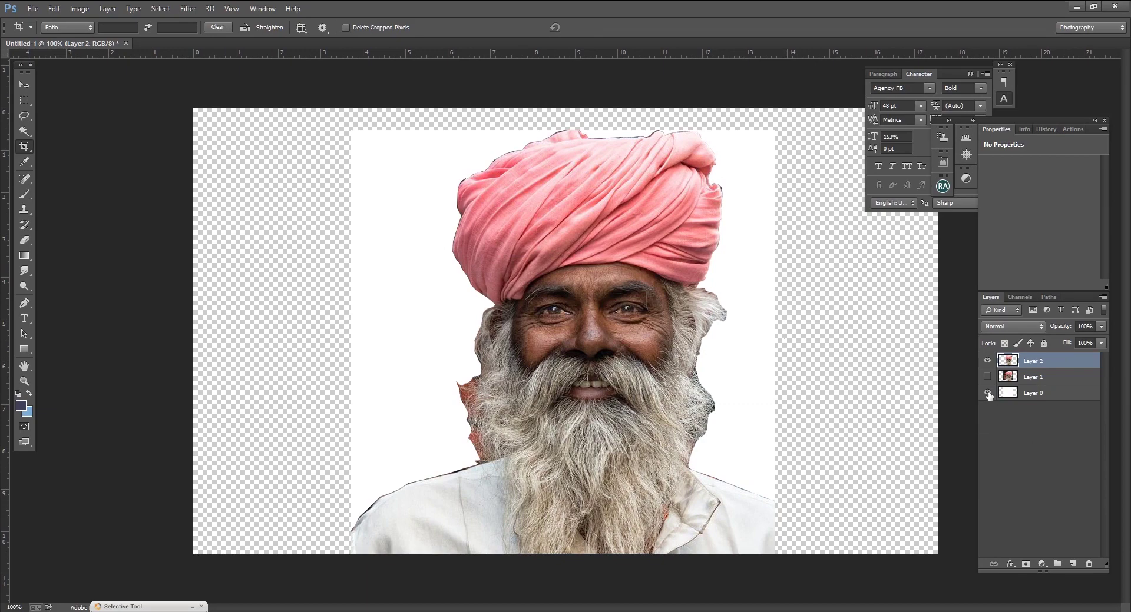
pyautogui.click(988, 393)
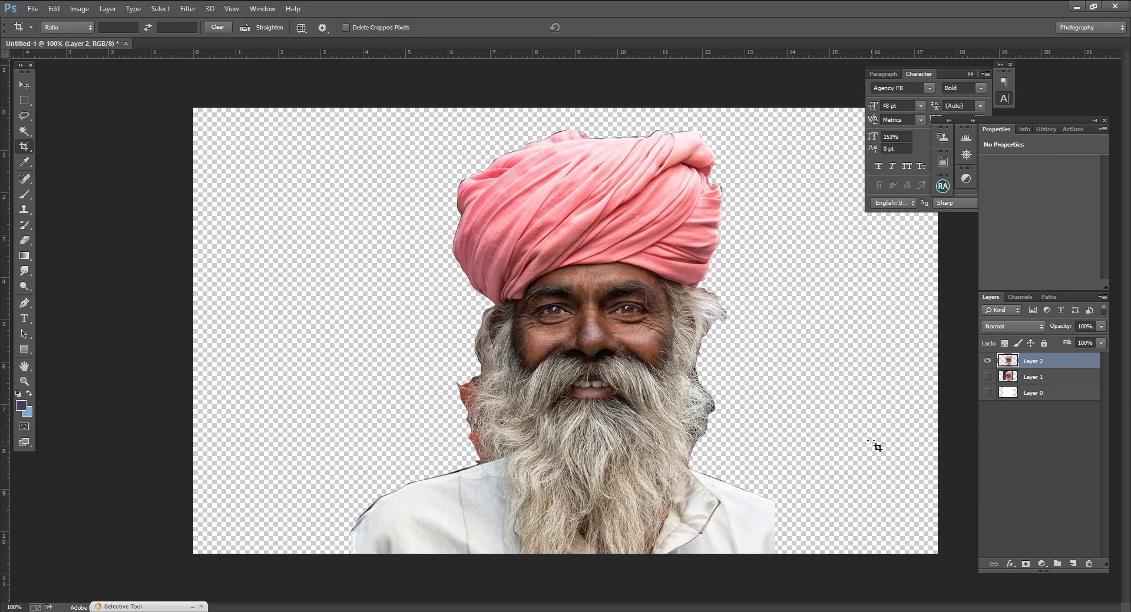
pyautogui.hotkey('ctrl', 'j')
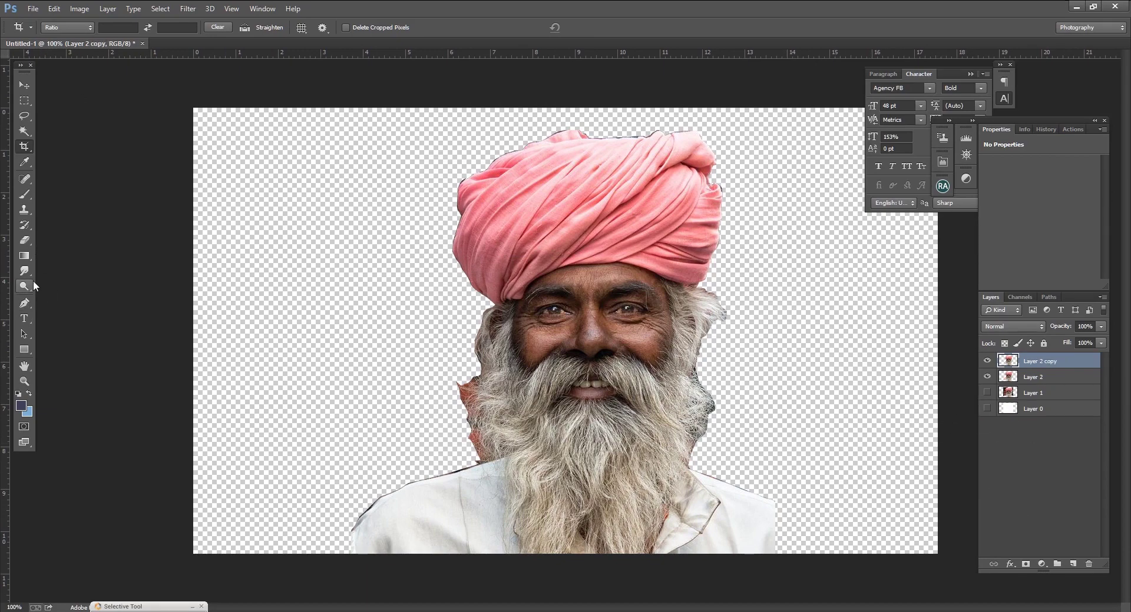
# Take a smaller 47% Smudge brush and blend the left eyebrow and under-eye skin.
pyautogui.click(24, 271)
pyautogui.hotkey('ctrl', '+')
pyautogui.hotkey('ctrl', '+')
pyautogui.scroll(2, 472, 330)
pyautogui.press('[')
pyautogui.press('[')
pyautogui.press('[')
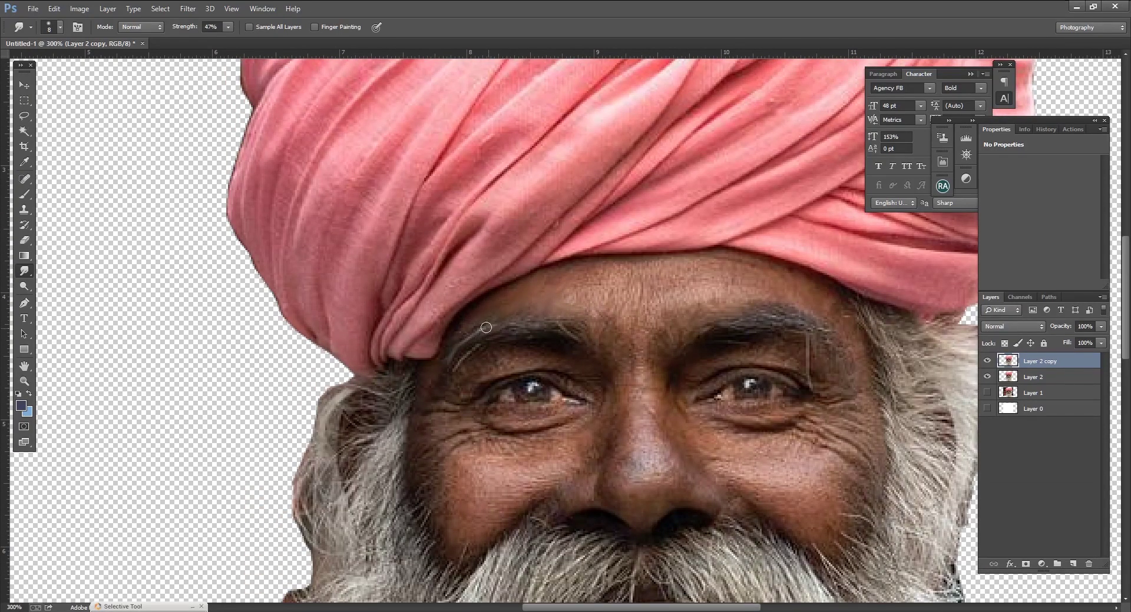
pyautogui.moveTo(456, 353); pyautogui.dragTo(556, 346)
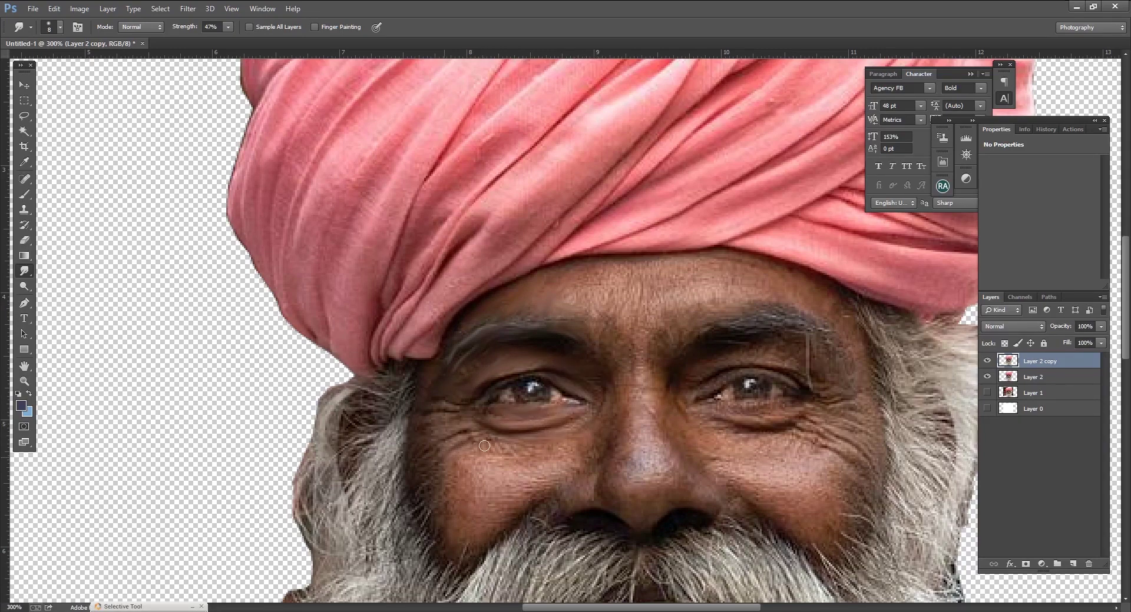
pyautogui.press('[')
pyautogui.press('[')
pyautogui.moveTo(493, 439); pyautogui.dragTo(580, 455)
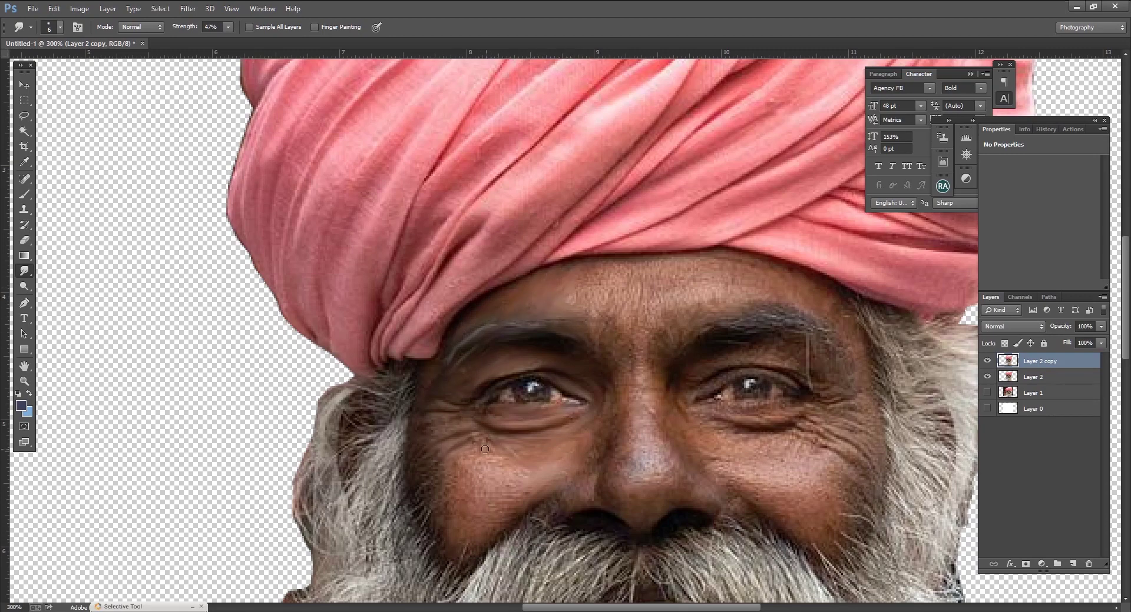
# Smudge the cheek, forehead, gap between the brows and nose bridge down to the tip.
pyautogui.moveTo(466, 464)
pyautogui.mouseDown()
pyautogui.moveTo(459, 475)
pyautogui.moveTo(499, 465)
pyautogui.moveTo(475, 504)
pyautogui.moveTo(512, 497)
pyautogui.moveTo(449, 528)
pyautogui.mouseUp()
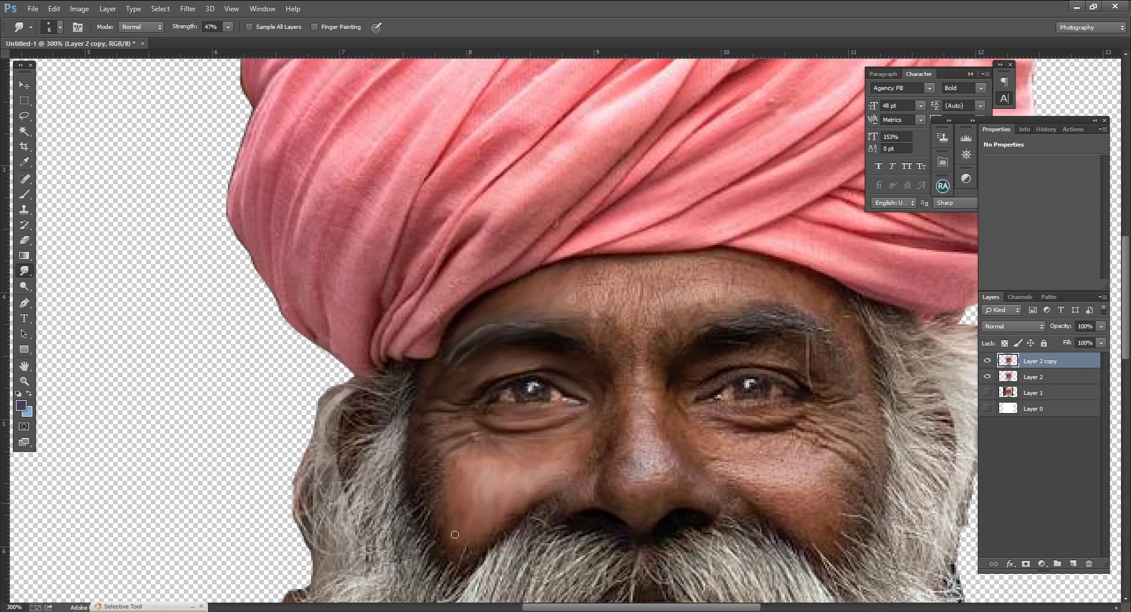
pyautogui.moveTo(528, 487); pyautogui.dragTo(519, 498)
pyautogui.moveTo(585, 276); pyautogui.dragTo(618, 336)
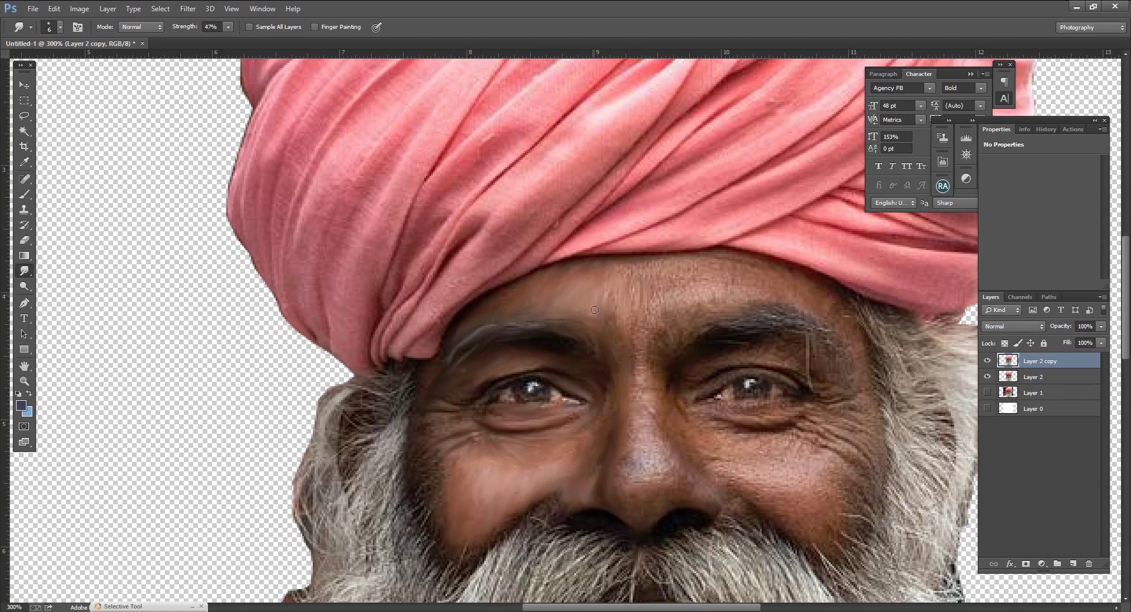
pyautogui.moveTo(618, 288)
pyautogui.mouseDown()
pyautogui.moveTo(636, 359)
pyautogui.moveTo(663, 291)
pyautogui.moveTo(665, 333)
pyautogui.moveTo(654, 333)
pyautogui.moveTo(642, 371)
pyautogui.mouseUp()
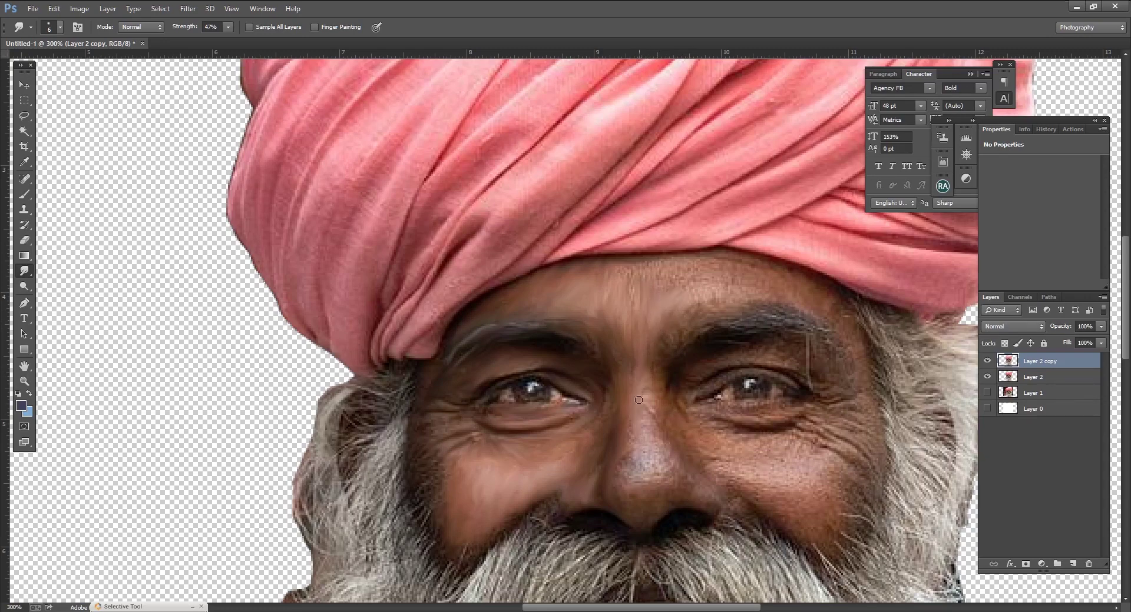
pyautogui.moveTo(657, 448); pyautogui.dragTo(654, 434)
pyautogui.moveTo(655, 363)
pyautogui.mouseDown()
pyautogui.moveTo(686, 476)
pyautogui.moveTo(631, 497)
pyautogui.moveTo(716, 512)
pyautogui.moveTo(678, 488)
pyautogui.mouseUp()
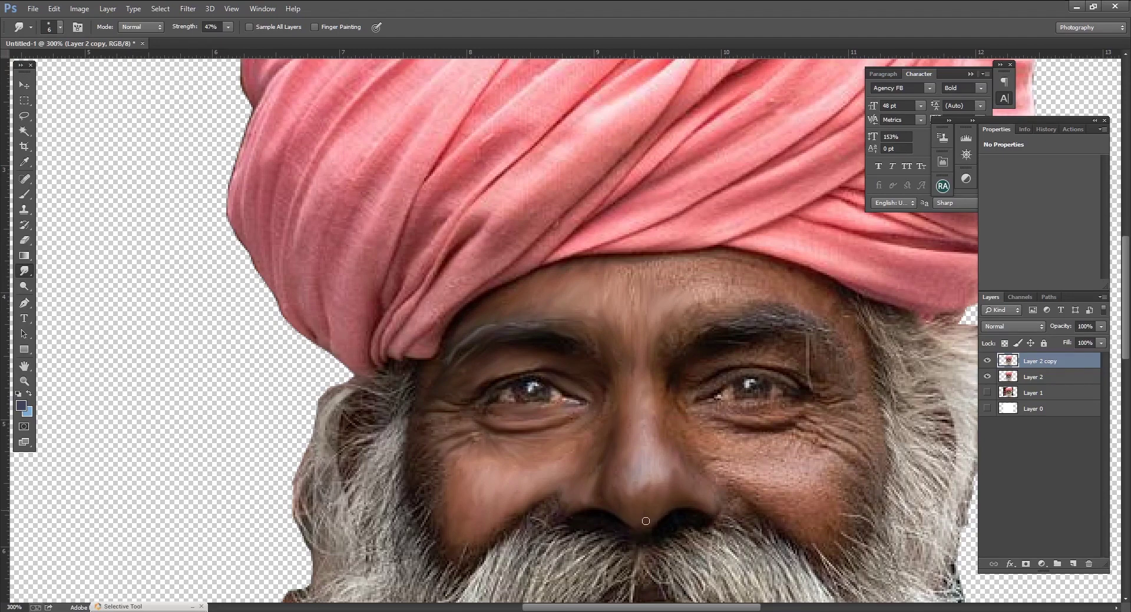
# Smudge the nose bridge, forehead, eyebrow streak, under-eye skin and right cheek beside the nose.
pyautogui.moveTo(699, 432); pyautogui.dragTo(674, 405)
pyautogui.moveTo(650, 315); pyautogui.dragTo(641, 259)
pyautogui.moveTo(689, 298)
pyautogui.mouseDown()
pyautogui.moveTo(624, 281)
pyautogui.moveTo(691, 309)
pyautogui.moveTo(722, 258)
pyautogui.mouseUp()
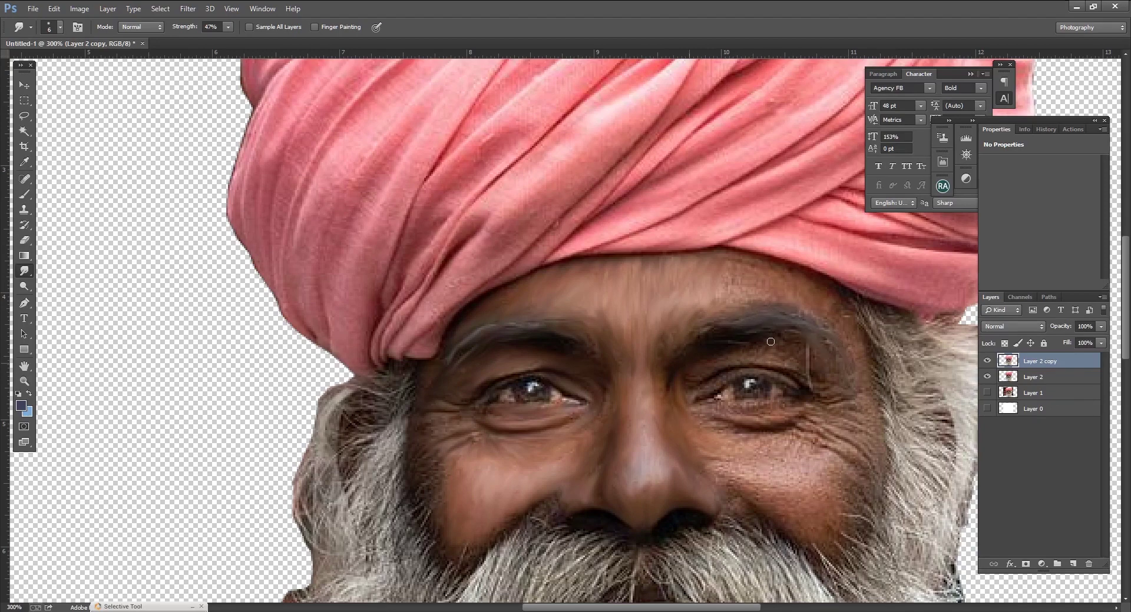
pyautogui.moveTo(803, 346); pyautogui.dragTo(810, 364)
pyautogui.moveTo(729, 259)
pyautogui.mouseDown()
pyautogui.moveTo(738, 303)
pyautogui.moveTo(757, 301)
pyautogui.mouseUp()
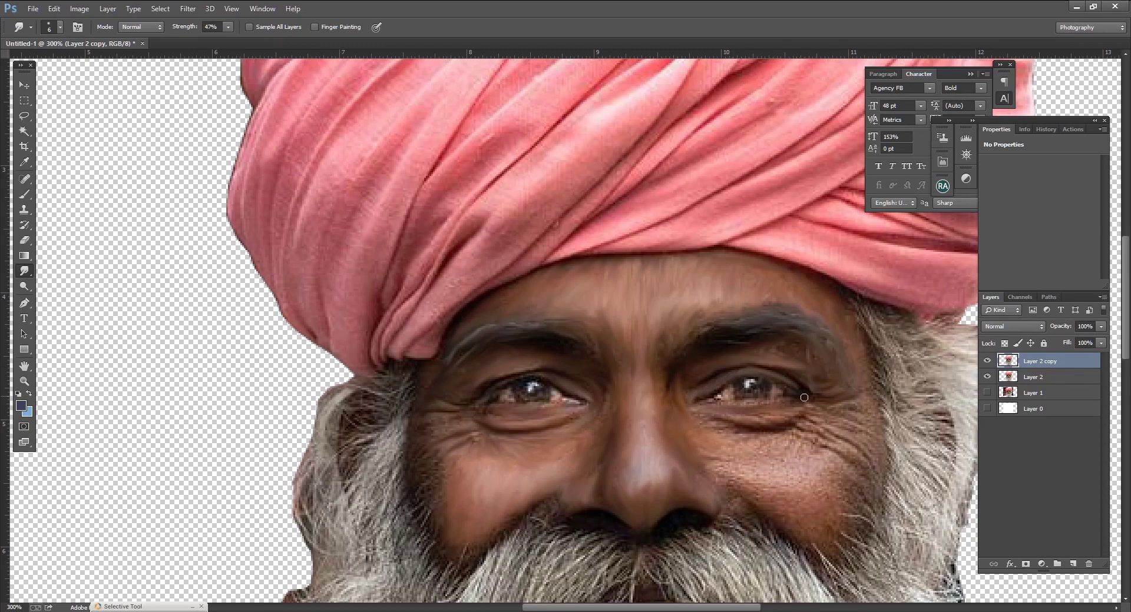
pyautogui.moveTo(738, 429)
pyautogui.mouseDown()
pyautogui.moveTo(753, 421)
pyautogui.moveTo(839, 445)
pyautogui.moveTo(807, 421)
pyautogui.mouseUp()
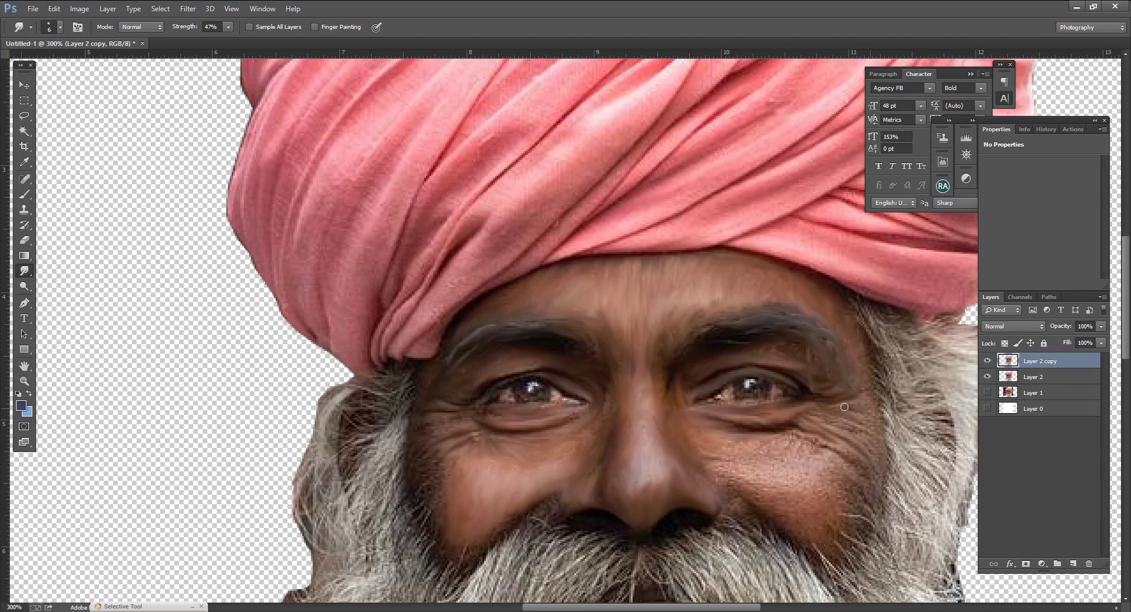
pyautogui.moveTo(875, 418)
pyautogui.mouseDown()
pyautogui.moveTo(841, 487)
pyautogui.moveTo(832, 468)
pyautogui.moveTo(850, 501)
pyautogui.mouseUp()
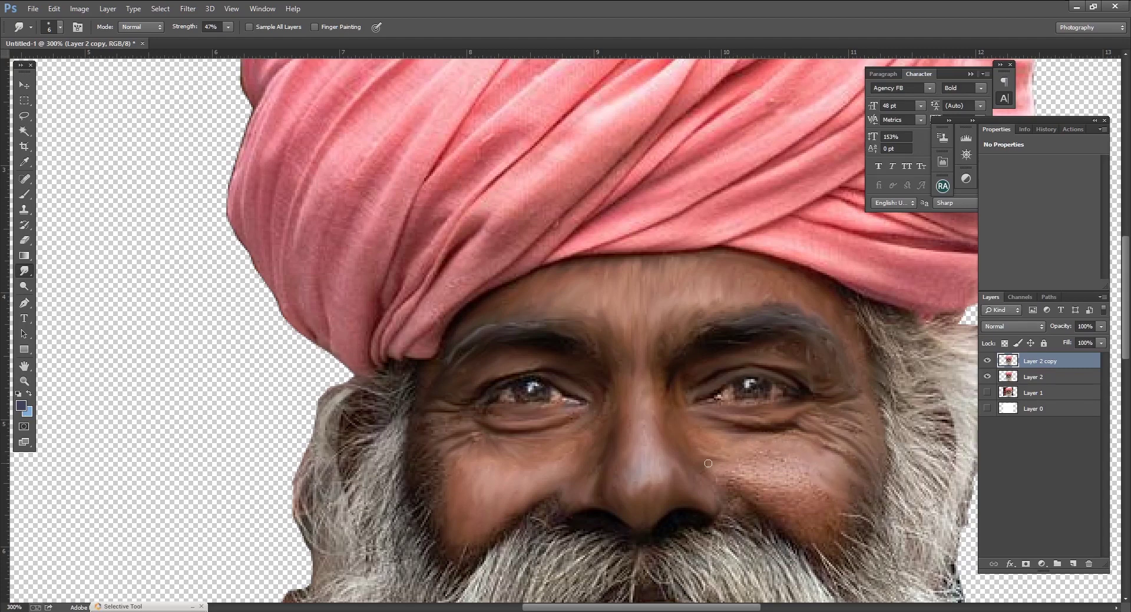
pyautogui.moveTo(707, 464); pyautogui.dragTo(735, 511)
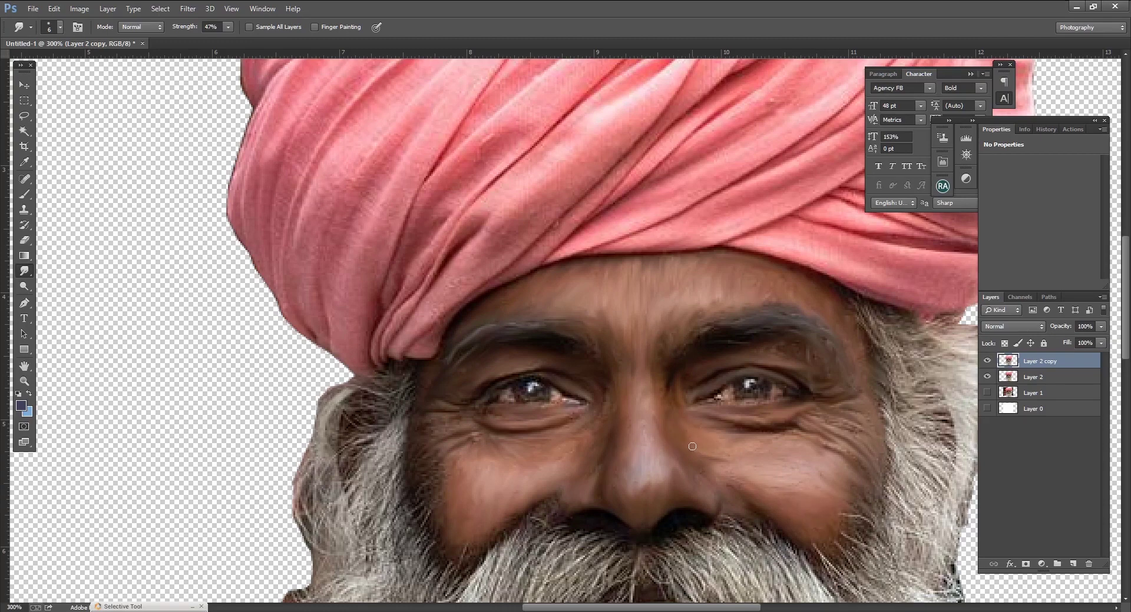
# Blend the right cheek down into smooth strands along the beard edge.
pyautogui.scroll(-1, 738, 475)
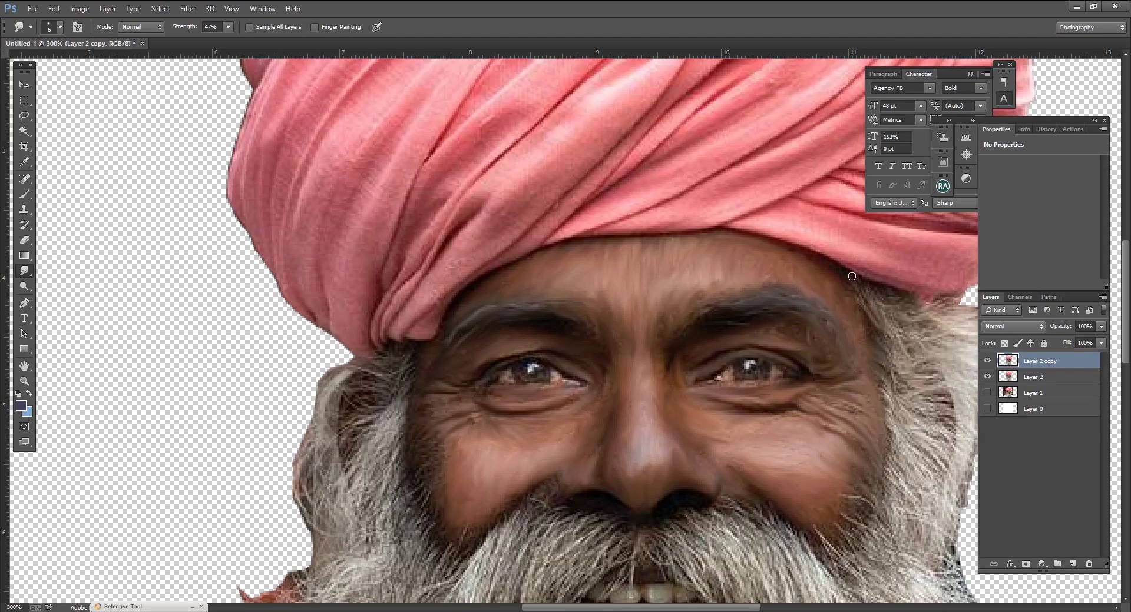
pyautogui.moveTo(886, 453)
pyautogui.mouseDown()
pyautogui.moveTo(884, 495)
pyautogui.moveTo(860, 545)
pyautogui.moveTo(821, 534)
pyautogui.mouseUp()
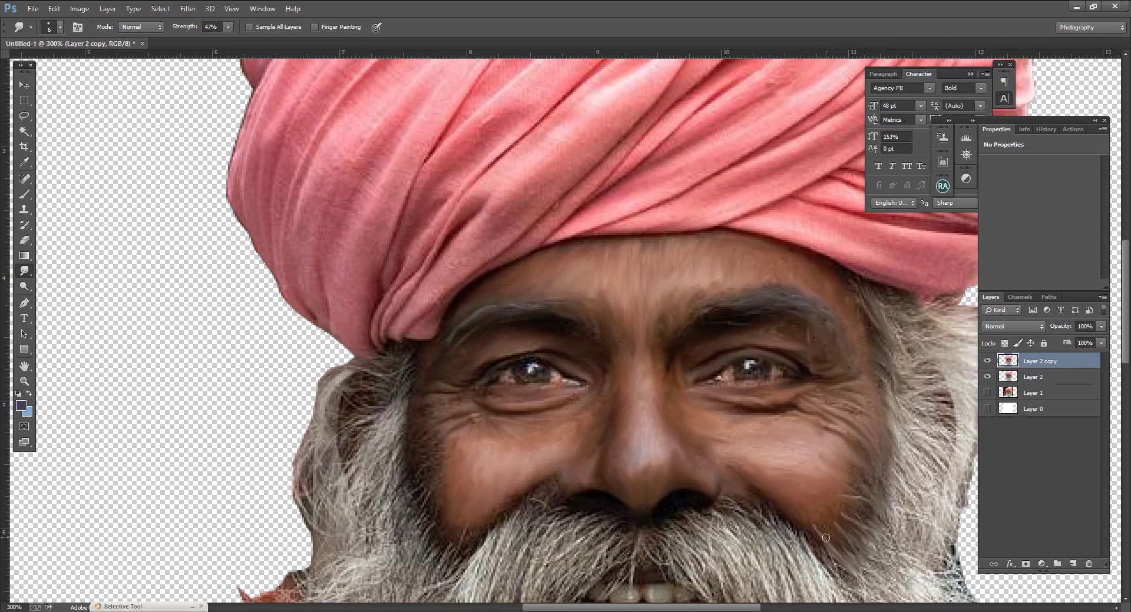
pyautogui.scroll(-4, 729, 440)
pyautogui.moveTo(777, 443)
pyautogui.mouseDown()
pyautogui.moveTo(812, 501)
pyautogui.moveTo(848, 520)
pyautogui.mouseUp()
pyautogui.moveTo(822, 474)
pyautogui.mouseDown()
pyautogui.moveTo(857, 518)
pyautogui.moveTo(848, 545)
pyautogui.mouseUp()
pyautogui.moveTo(763, 446)
pyautogui.mouseDown()
pyautogui.moveTo(792, 504)
pyautogui.moveTo(772, 471)
pyautogui.mouseUp()
# Pull moustache strands down under the nostril and beard strands beside the mouth.
pyautogui.moveTo(726, 431)
pyautogui.mouseDown()
pyautogui.moveTo(763, 480)
pyautogui.moveTo(739, 510)
pyautogui.mouseUp()
pyautogui.moveTo(709, 454)
pyautogui.mouseDown()
pyautogui.moveTo(734, 483)
pyautogui.moveTo(710, 492)
pyautogui.moveTo(727, 498)
pyautogui.mouseUp()
pyautogui.moveTo(671, 453); pyautogui.dragTo(725, 519)
pyautogui.moveTo(658, 457); pyautogui.dragTo(723, 542)
pyautogui.moveTo(739, 494)
pyautogui.mouseDown()
pyautogui.moveTo(762, 553)
pyautogui.moveTo(778, 550)
pyautogui.mouseUp()
pyautogui.moveTo(776, 494); pyautogui.dragTo(797, 558)
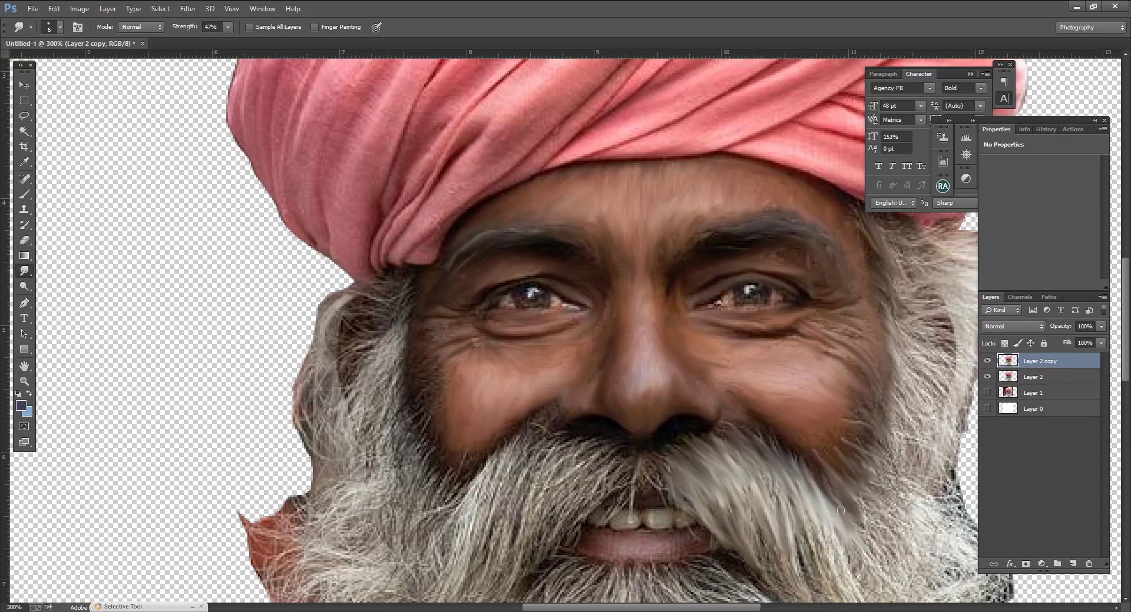
# Sweep the beard strands below the mouth corner in toward the mouth.
pyautogui.scroll(-2, 778, 464)
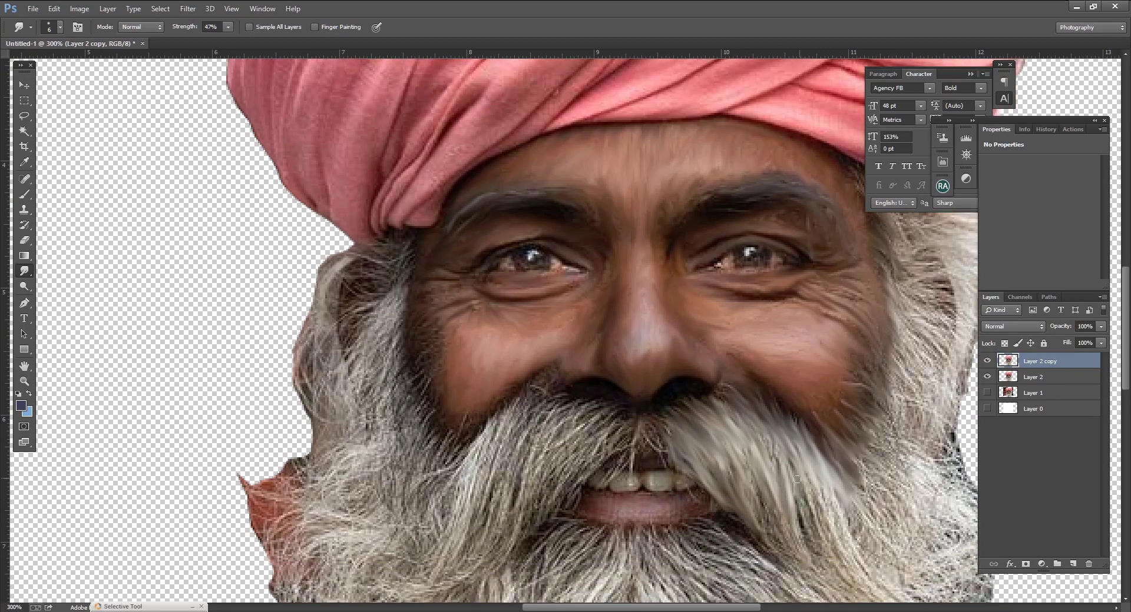
pyautogui.scroll(-2, 771, 442)
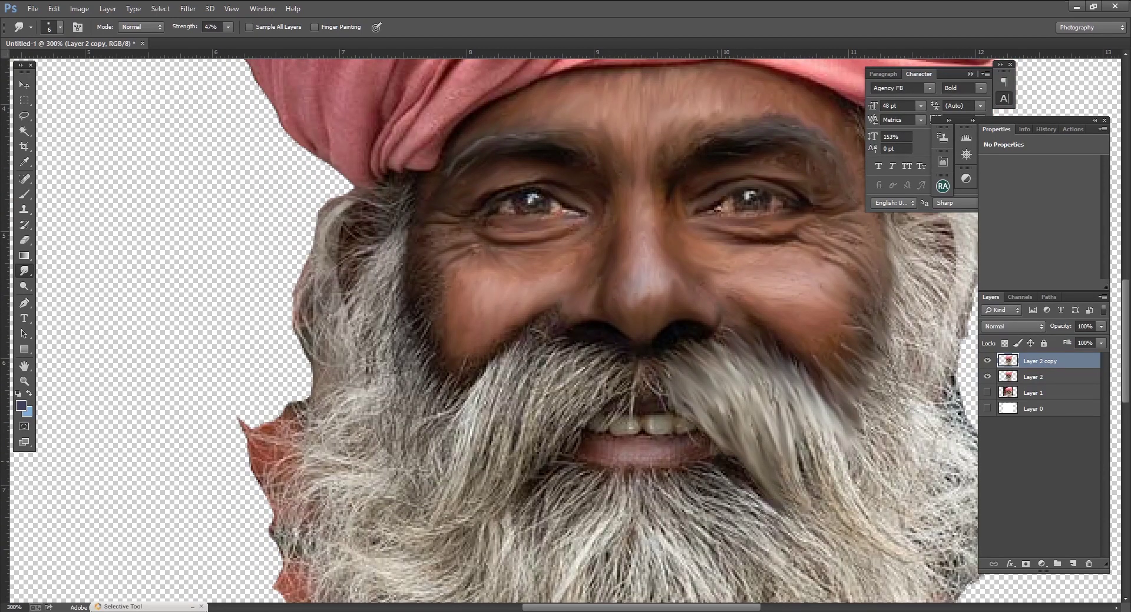
pyautogui.moveTo(783, 503); pyautogui.dragTo(729, 464)
pyautogui.moveTo(775, 513); pyautogui.dragTo(699, 462)
pyautogui.moveTo(741, 516)
pyautogui.mouseDown()
pyautogui.moveTo(691, 484)
pyautogui.moveTo(708, 499)
pyautogui.mouseUp()
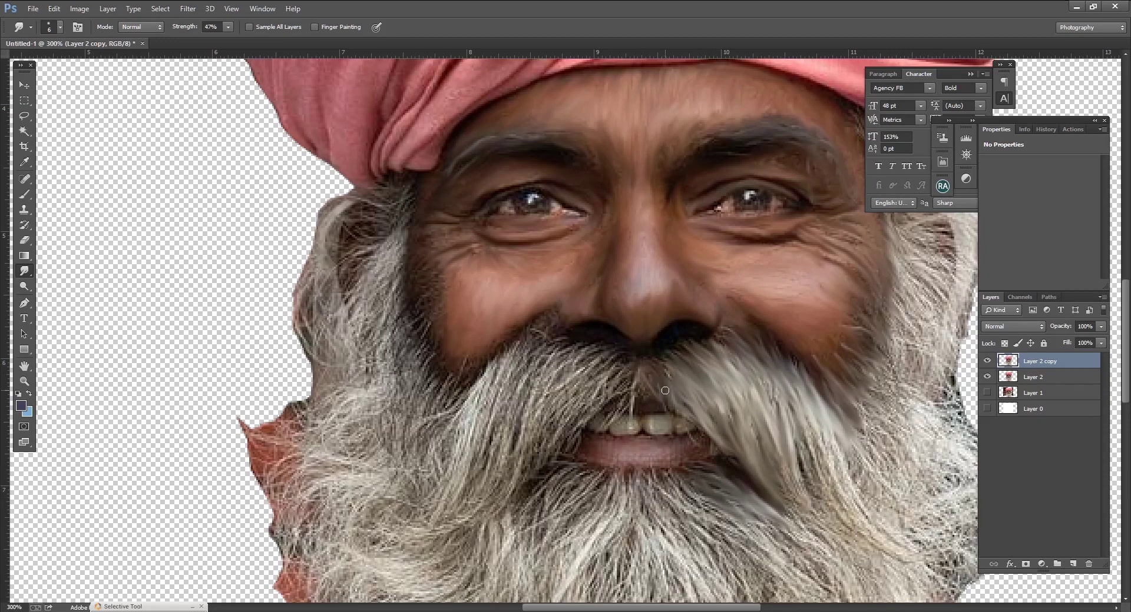
# Pull moustache strands over the mouth gap and sweep the left moustache down-left.
pyautogui.moveTo(640, 378)
pyautogui.mouseDown()
pyautogui.moveTo(629, 418)
pyautogui.moveTo(607, 431)
pyautogui.moveTo(586, 406)
pyautogui.mouseUp()
pyautogui.moveTo(635, 358); pyautogui.dragTo(601, 392)
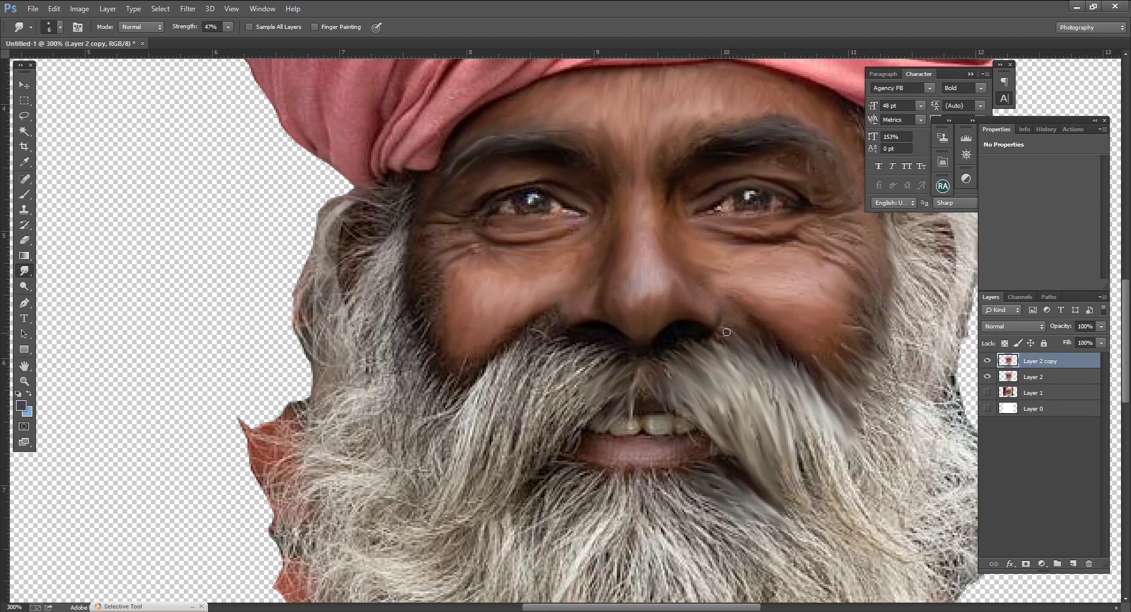
pyautogui.moveTo(606, 353)
pyautogui.mouseDown()
pyautogui.moveTo(559, 392)
pyautogui.moveTo(538, 374)
pyautogui.moveTo(557, 418)
pyautogui.mouseUp()
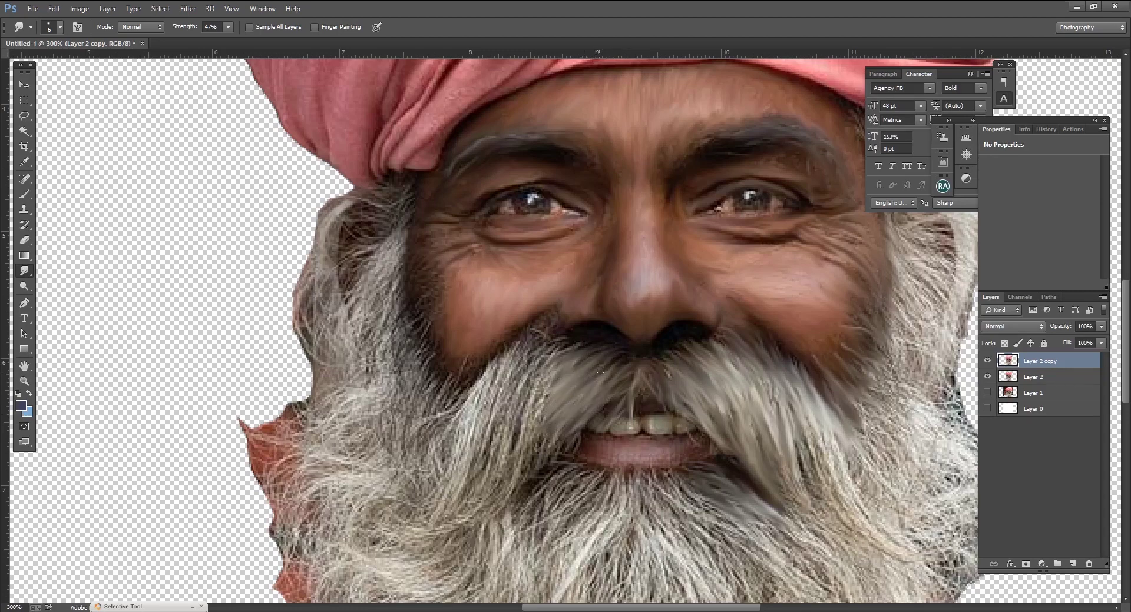
pyautogui.moveTo(554, 355)
pyautogui.mouseDown()
pyautogui.moveTo(528, 386)
pyautogui.moveTo(512, 366)
pyautogui.moveTo(447, 399)
pyautogui.mouseUp()
pyautogui.moveTo(492, 368); pyautogui.dragTo(453, 412)
pyautogui.moveTo(518, 345)
pyautogui.mouseDown()
pyautogui.moveTo(468, 403)
pyautogui.moveTo(483, 416)
pyautogui.mouseUp()
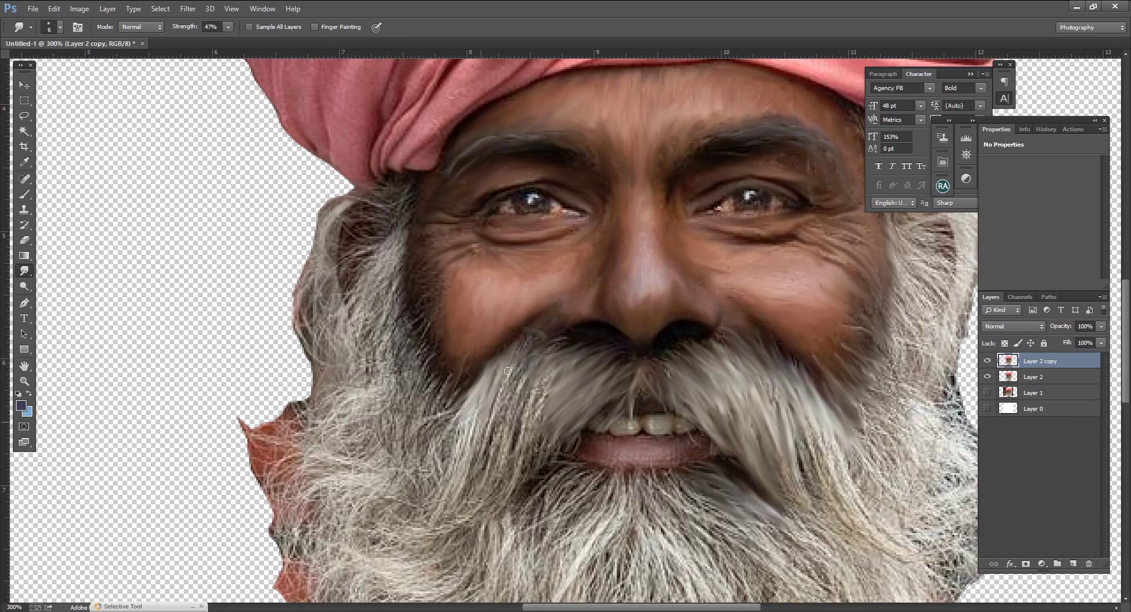
pyautogui.moveTo(508, 371); pyautogui.dragTo(486, 419)
# Smooth the grey beard strands below the left moustache and near the left cheek.
pyautogui.moveTo(525, 371)
pyautogui.mouseDown()
pyautogui.moveTo(500, 415)
pyautogui.moveTo(515, 439)
pyautogui.moveTo(492, 506)
pyautogui.mouseUp()
pyautogui.moveTo(519, 412)
pyautogui.mouseDown()
pyautogui.moveTo(486, 468)
pyautogui.moveTo(456, 454)
pyautogui.mouseUp()
pyautogui.moveTo(485, 392); pyautogui.dragTo(471, 453)
pyautogui.moveTo(478, 408); pyautogui.dragTo(446, 452)
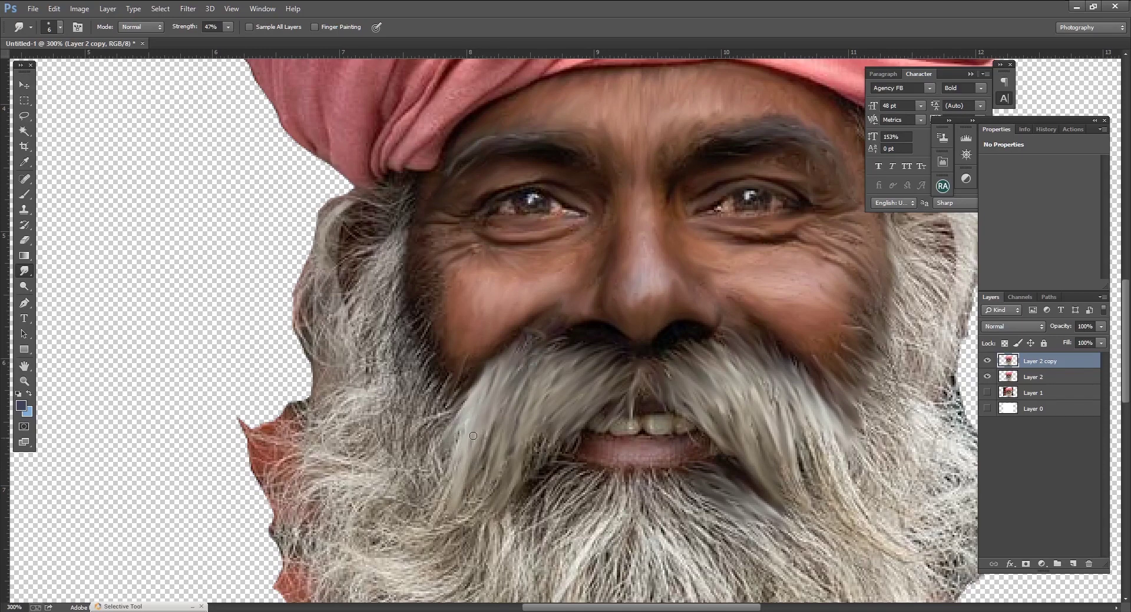
pyautogui.moveTo(421, 280); pyautogui.dragTo(438, 371)
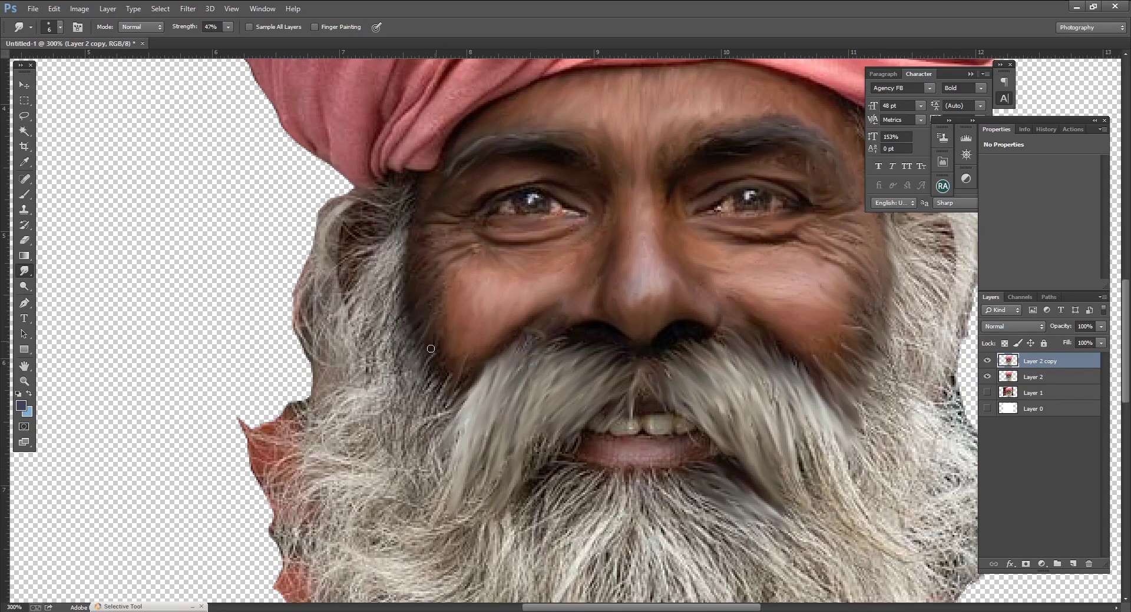
pyautogui.moveTo(427, 439); pyautogui.dragTo(452, 377)
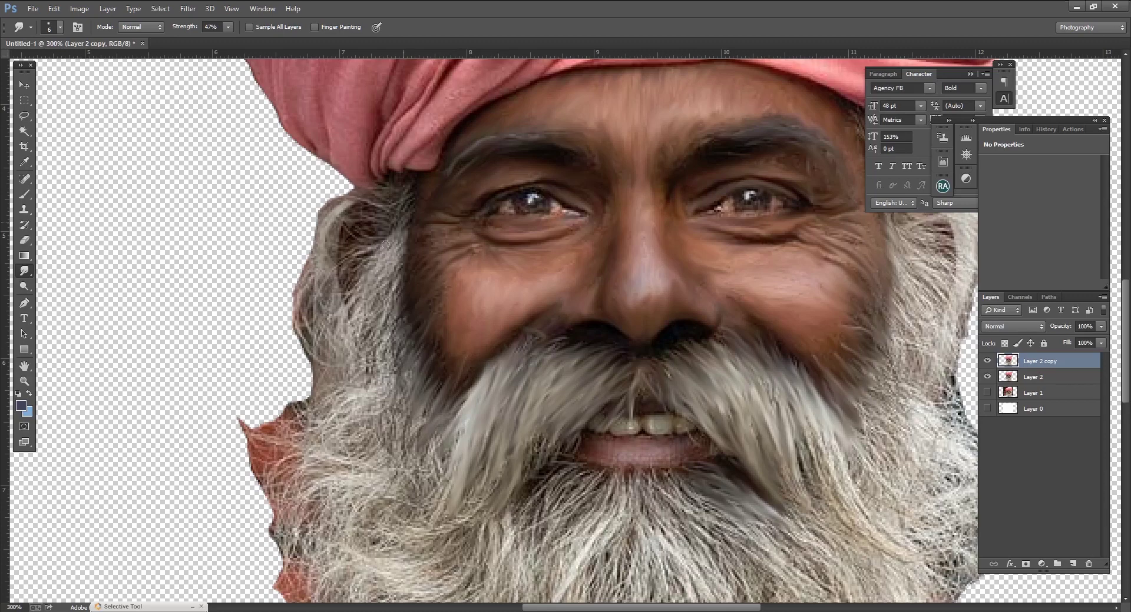
# Pull strands down the left cheek edge and temple into the reddish beard edge.
pyautogui.moveTo(405, 251); pyautogui.dragTo(387, 400)
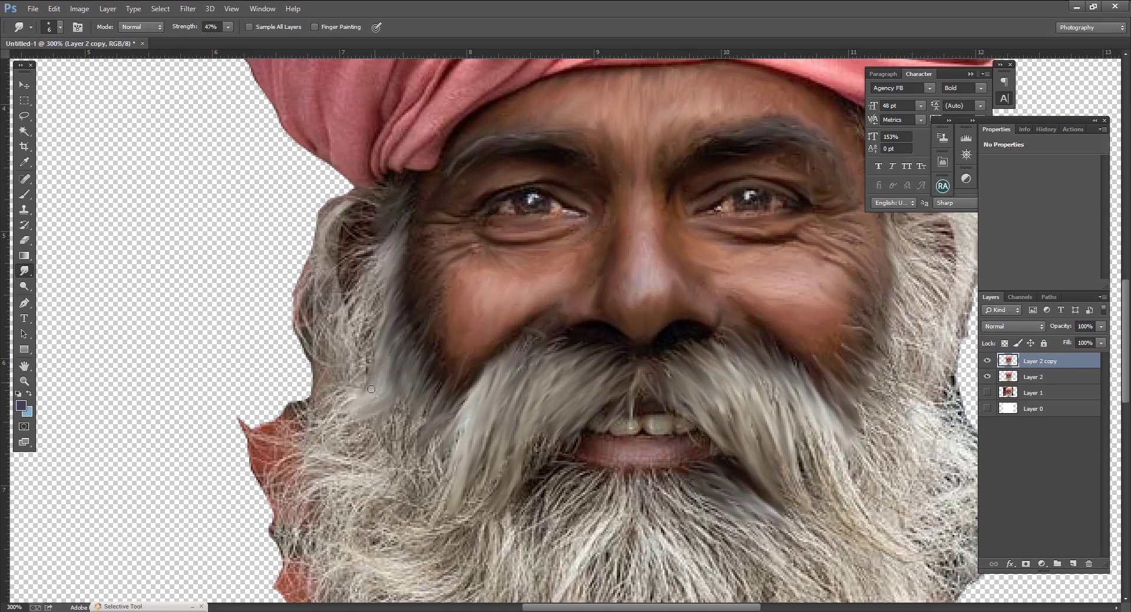
pyautogui.moveTo(366, 365); pyautogui.dragTo(362, 388)
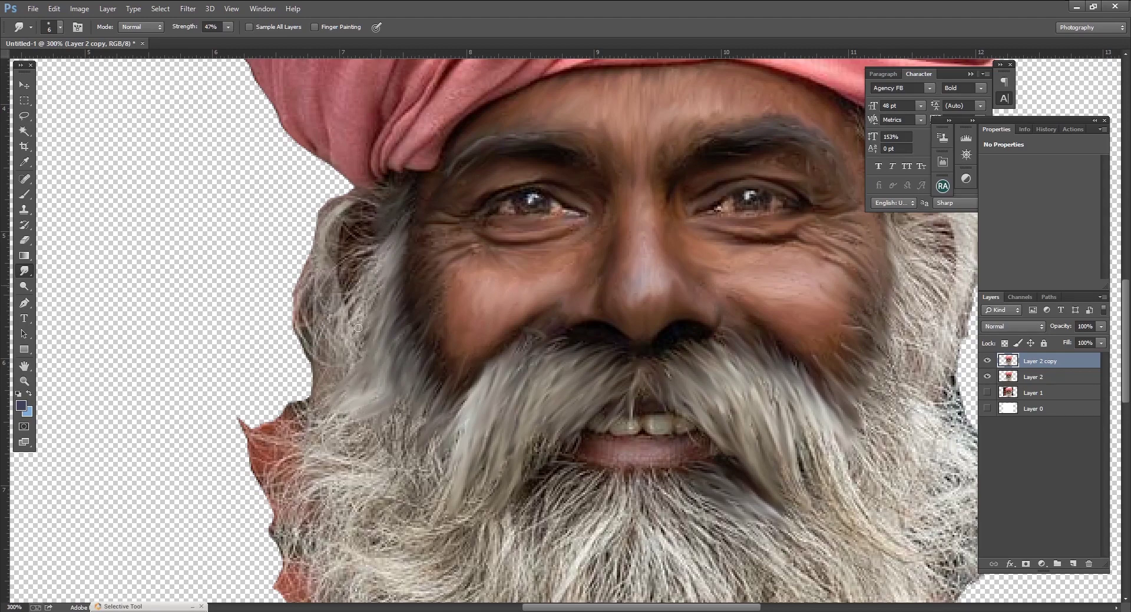
pyautogui.moveTo(366, 330)
pyautogui.mouseDown()
pyautogui.moveTo(367, 269)
pyautogui.moveTo(353, 272)
pyautogui.moveTo(347, 304)
pyautogui.mouseUp()
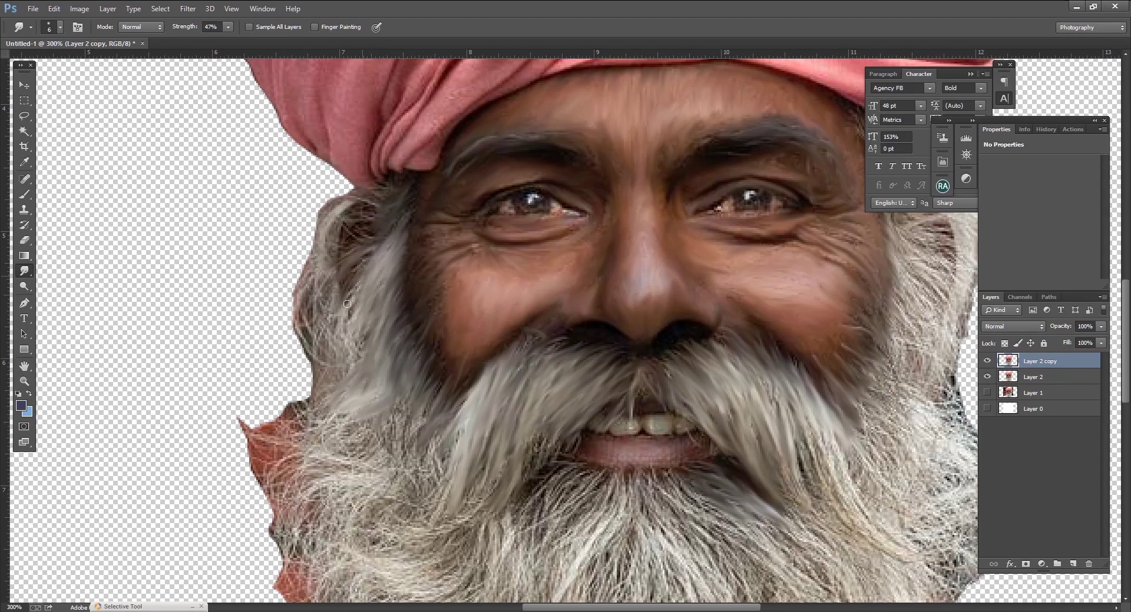
pyautogui.moveTo(333, 223)
pyautogui.mouseDown()
pyautogui.moveTo(303, 241)
pyautogui.moveTo(297, 282)
pyautogui.moveTo(303, 353)
pyautogui.moveTo(317, 292)
pyautogui.moveTo(321, 331)
pyautogui.moveTo(354, 225)
pyautogui.moveTo(348, 324)
pyautogui.moveTo(327, 382)
pyautogui.moveTo(293, 436)
pyautogui.moveTo(241, 427)
pyautogui.moveTo(282, 465)
pyautogui.moveTo(328, 429)
pyautogui.moveTo(271, 397)
pyautogui.mouseUp()
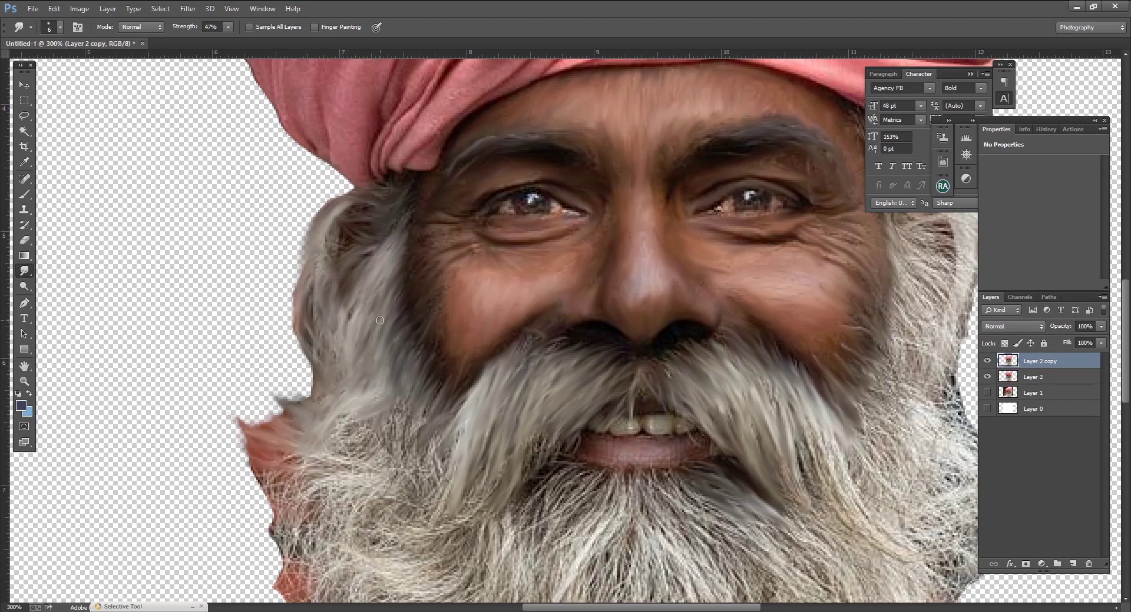
pyautogui.moveTo(415, 413)
pyautogui.mouseDown()
pyautogui.moveTo(409, 360)
pyautogui.moveTo(359, 466)
pyautogui.moveTo(343, 445)
pyautogui.moveTo(329, 466)
pyautogui.moveTo(354, 478)
pyautogui.moveTo(430, 453)
pyautogui.moveTo(401, 397)
pyautogui.mouseUp()
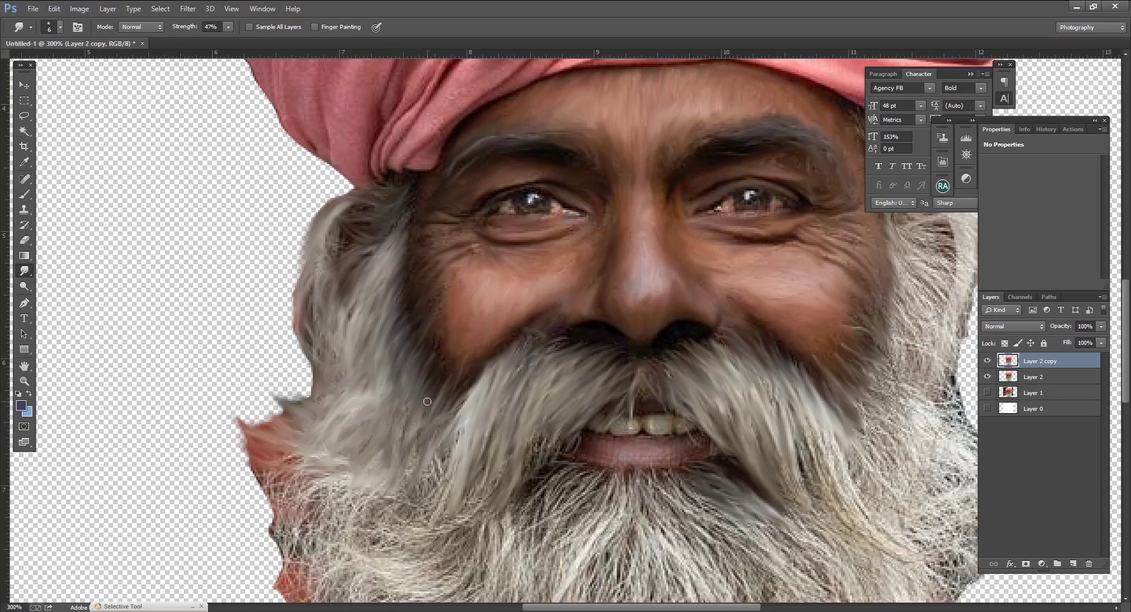
pyautogui.moveTo(386, 478)
pyautogui.mouseDown()
pyautogui.moveTo(283, 489)
pyautogui.moveTo(297, 483)
pyautogui.moveTo(259, 477)
pyautogui.moveTo(290, 473)
pyautogui.moveTo(294, 548)
pyautogui.moveTo(316, 487)
pyautogui.moveTo(318, 500)
pyautogui.moveTo(247, 568)
pyautogui.moveTo(294, 565)
pyautogui.mouseUp()
pyautogui.scroll(-1, 327, 525)
# Smudge the left-side beard strands down-left and along the lower-left edge.
pyautogui.scroll(-3, 327, 526)
pyautogui.moveTo(354, 419)
pyautogui.mouseDown()
pyautogui.moveTo(315, 471)
pyautogui.moveTo(350, 461)
pyautogui.moveTo(327, 499)
pyautogui.moveTo(332, 558)
pyautogui.mouseUp()
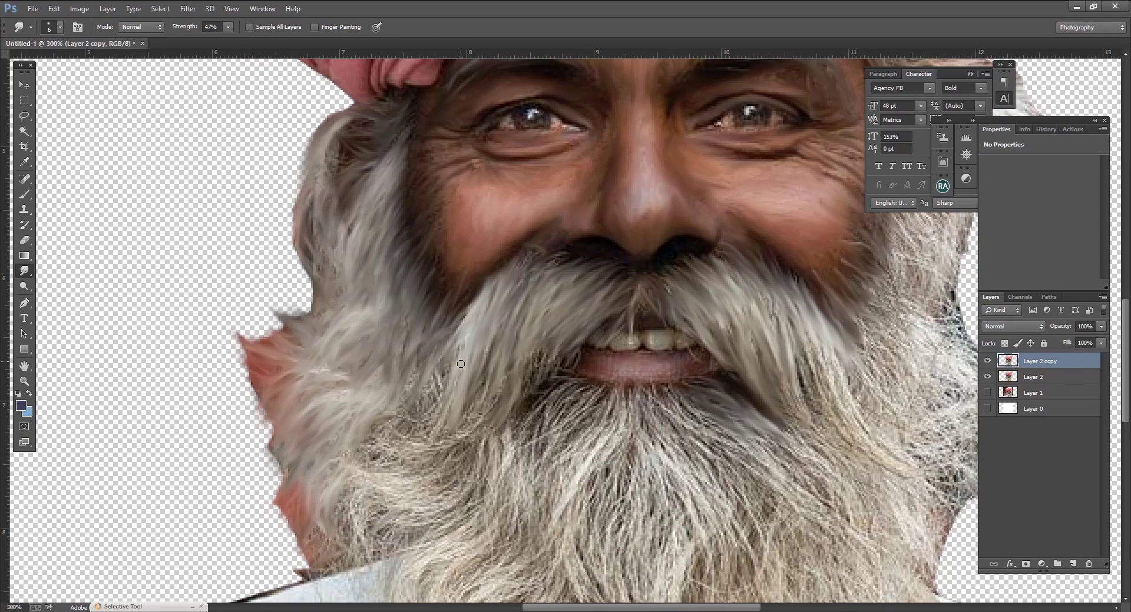
pyautogui.moveTo(438, 389)
pyautogui.mouseDown()
pyautogui.moveTo(435, 429)
pyautogui.moveTo(383, 443)
pyautogui.moveTo(416, 450)
pyautogui.mouseUp()
pyautogui.moveTo(393, 411)
pyautogui.mouseDown()
pyautogui.moveTo(385, 448)
pyautogui.moveTo(341, 474)
pyautogui.moveTo(412, 460)
pyautogui.moveTo(407, 483)
pyautogui.moveTo(363, 509)
pyautogui.moveTo(349, 483)
pyautogui.mouseUp()
pyautogui.moveTo(309, 567); pyautogui.dragTo(290, 580)
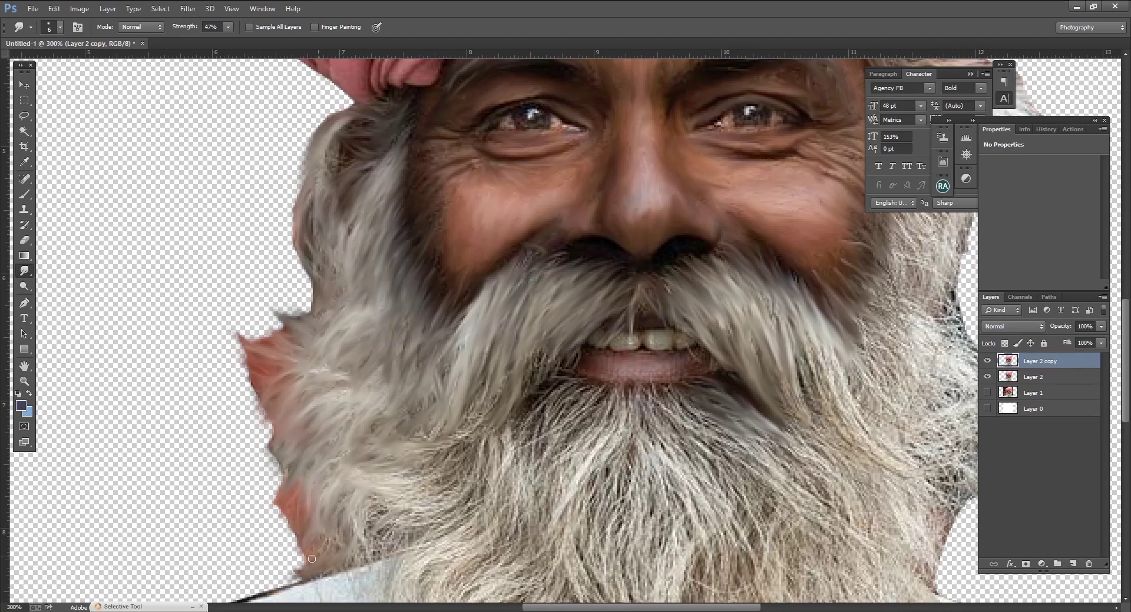
pyautogui.moveTo(377, 530)
pyautogui.mouseDown()
pyautogui.moveTo(412, 507)
pyautogui.moveTo(365, 527)
pyautogui.moveTo(459, 495)
pyautogui.moveTo(441, 474)
pyautogui.moveTo(480, 415)
pyautogui.moveTo(468, 426)
pyautogui.moveTo(492, 486)
pyautogui.mouseUp()
# Soften the beard strands below and left of the lower lip, pulling them down-left.
pyautogui.moveTo(480, 435); pyautogui.dragTo(504, 477)
pyautogui.moveTo(556, 398)
pyautogui.mouseDown()
pyautogui.moveTo(521, 450)
pyautogui.moveTo(532, 462)
pyautogui.moveTo(594, 384)
pyautogui.moveTo(565, 433)
pyautogui.mouseUp()
pyautogui.moveTo(592, 390)
pyautogui.mouseDown()
pyautogui.moveTo(519, 507)
pyautogui.moveTo(488, 519)
pyautogui.moveTo(490, 451)
pyautogui.mouseUp()
pyautogui.moveTo(462, 501)
pyautogui.mouseDown()
pyautogui.moveTo(477, 454)
pyautogui.moveTo(429, 470)
pyautogui.mouseUp()
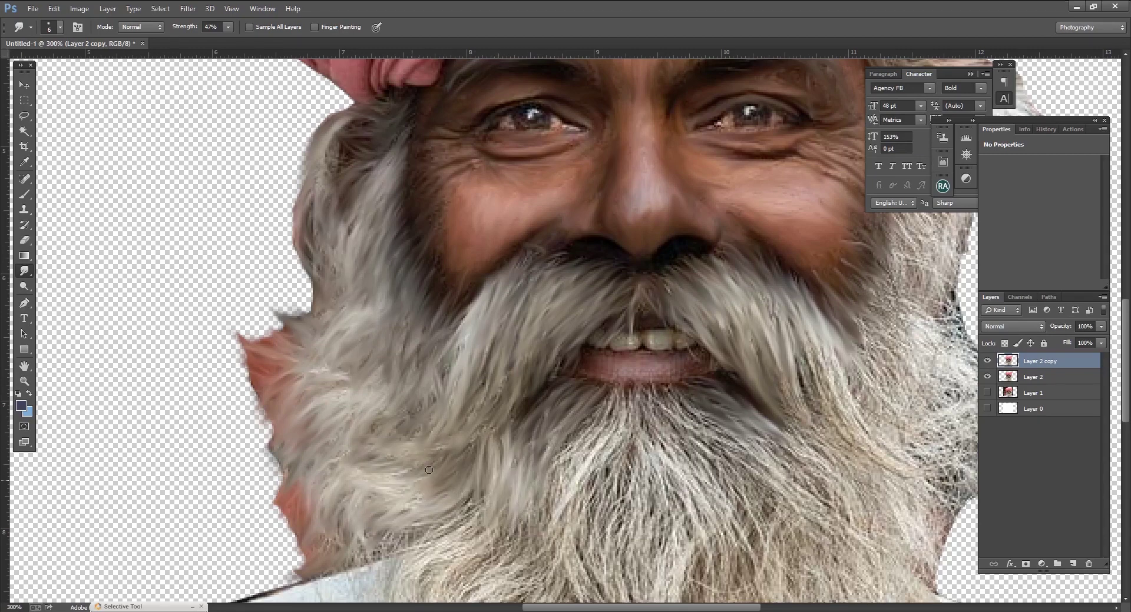
pyautogui.moveTo(618, 389); pyautogui.dragTo(551, 487)
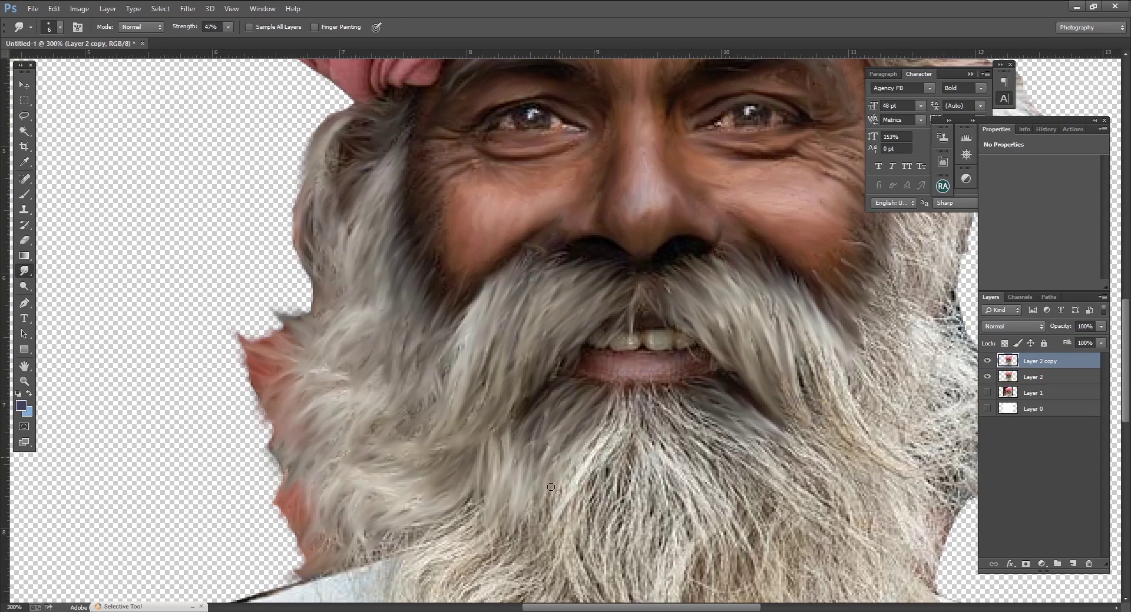
pyautogui.moveTo(622, 400); pyautogui.dragTo(589, 460)
pyautogui.moveTo(601, 421); pyautogui.dragTo(539, 560)
pyautogui.moveTo(563, 477); pyautogui.dragTo(530, 566)
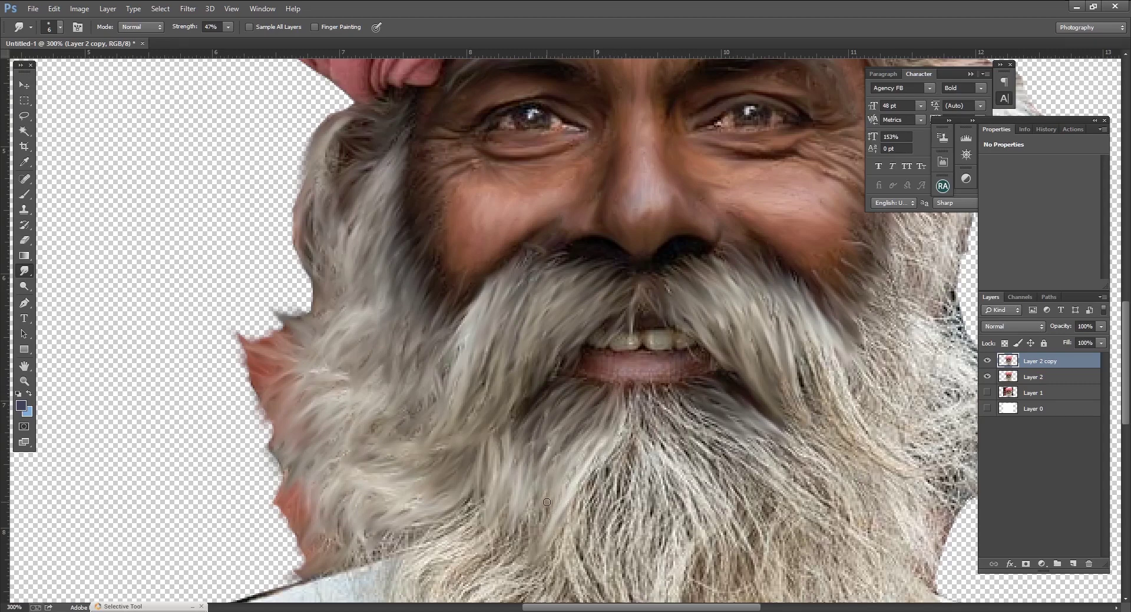
# Smooth the beard strands near the shirt collar and on the lower right beard.
pyautogui.scroll(-5, 401, 376)
pyautogui.moveTo(402, 375); pyautogui.dragTo(371, 395)
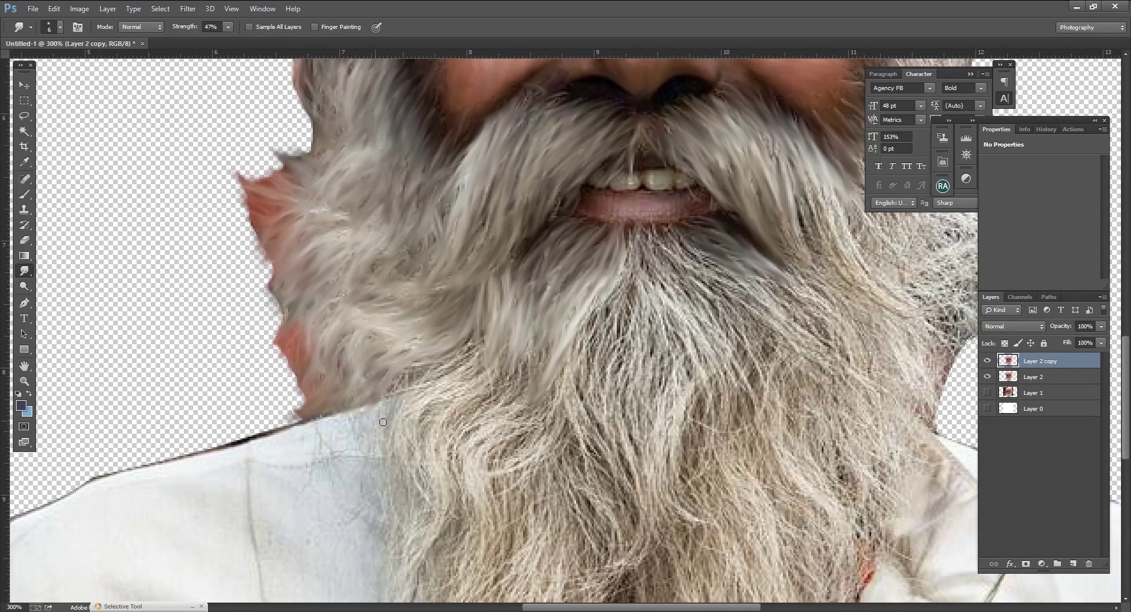
pyautogui.moveTo(465, 350)
pyautogui.mouseDown()
pyautogui.moveTo(427, 371)
pyautogui.moveTo(404, 341)
pyautogui.moveTo(475, 349)
pyautogui.mouseUp()
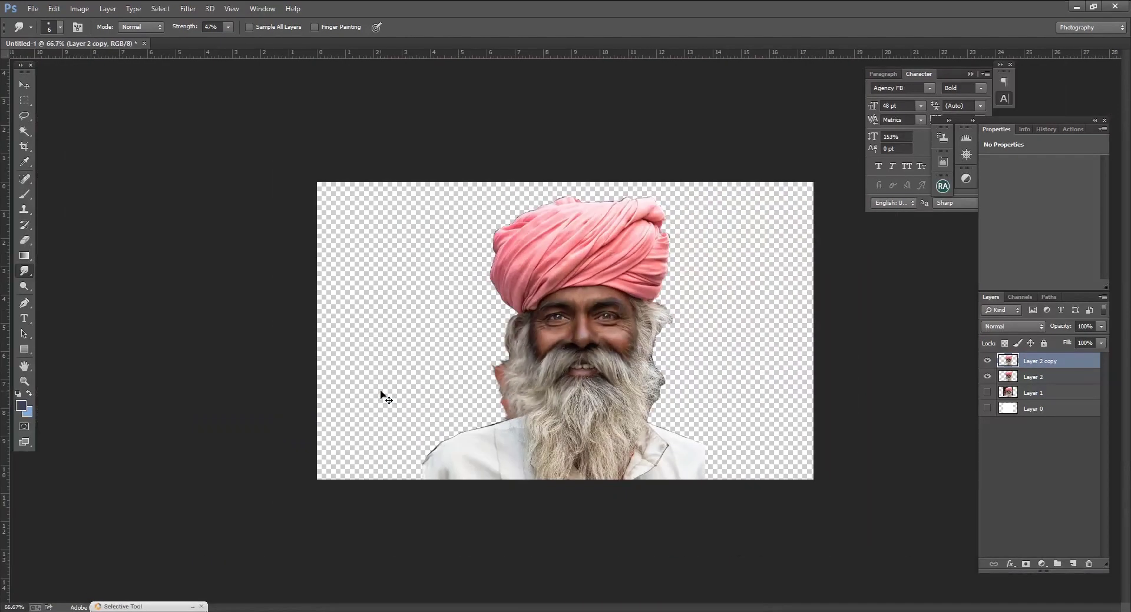
pyautogui.moveTo(381, 391); pyautogui.dragTo(381, 396)
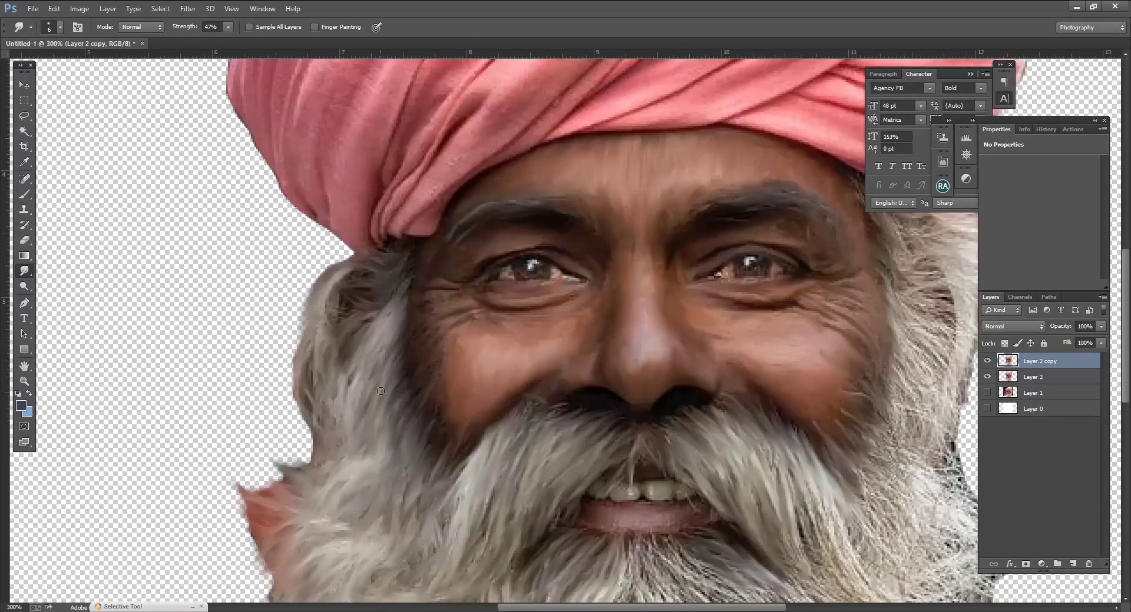
pyautogui.scroll(-5, 415, 367)
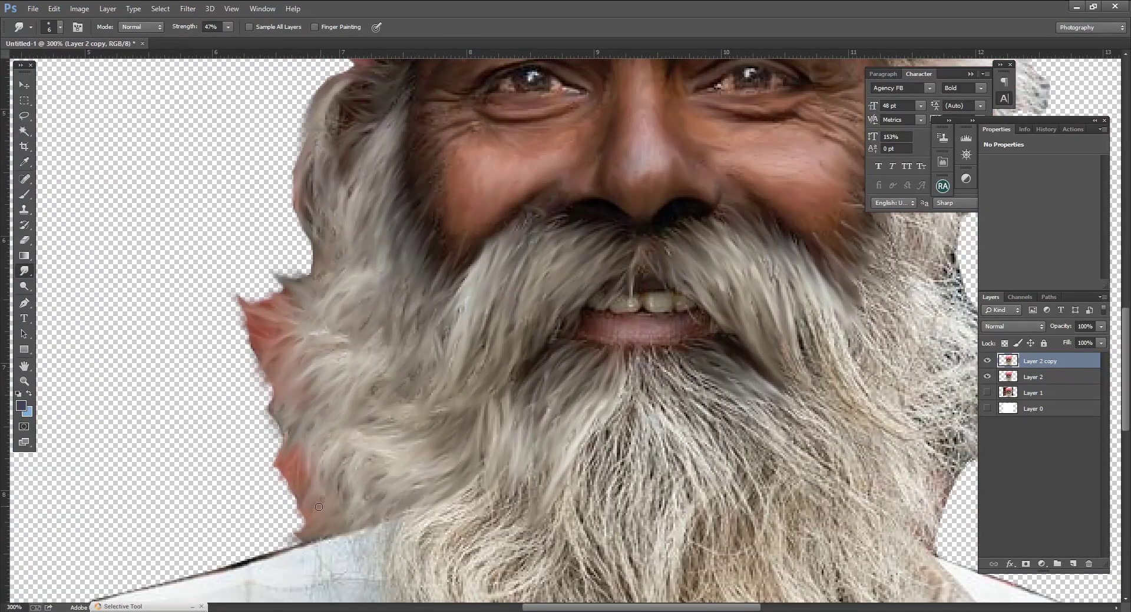
# Smear strands along the lower-left and left-middle parts of the beard.
pyautogui.moveTo(474, 482)
pyautogui.mouseDown()
pyautogui.moveTo(413, 542)
pyautogui.moveTo(465, 530)
pyautogui.mouseUp()
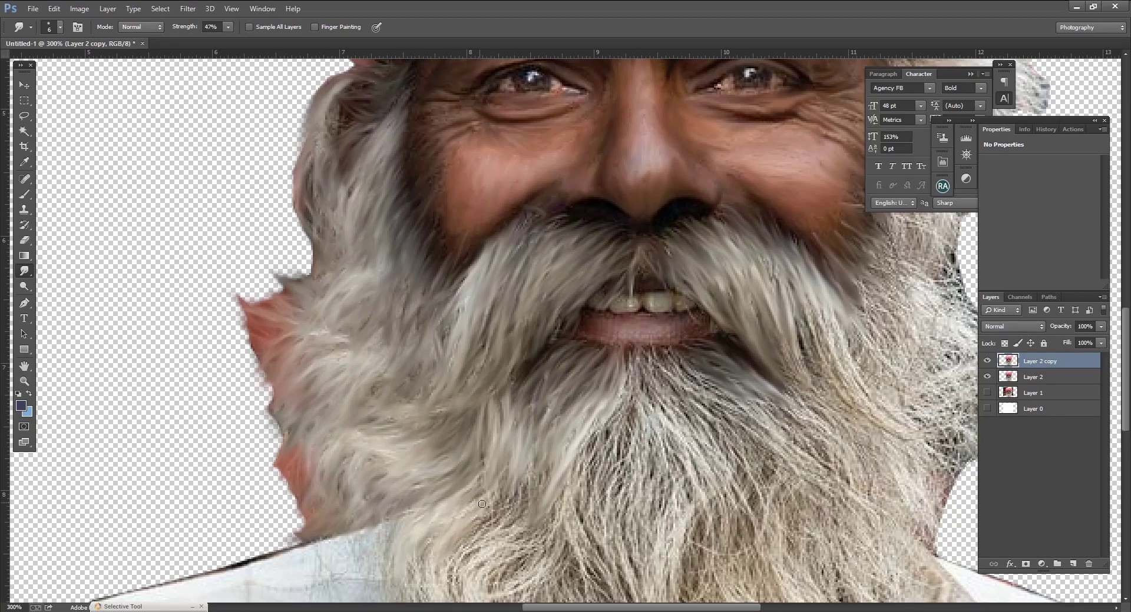
pyautogui.scroll(-3, 453, 512)
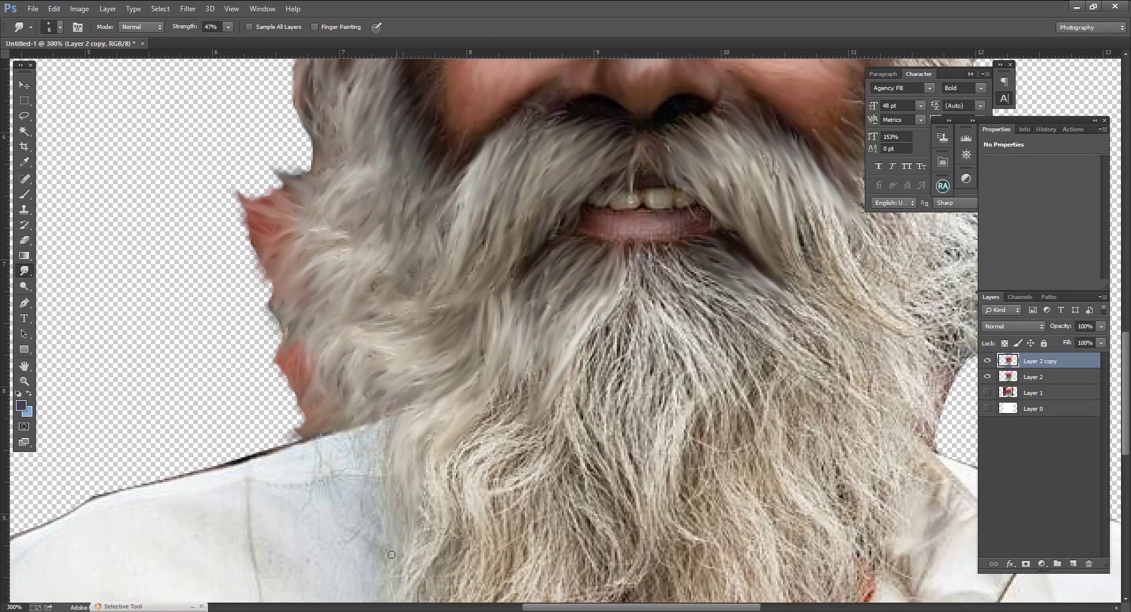
pyautogui.scroll(-1, 391, 555)
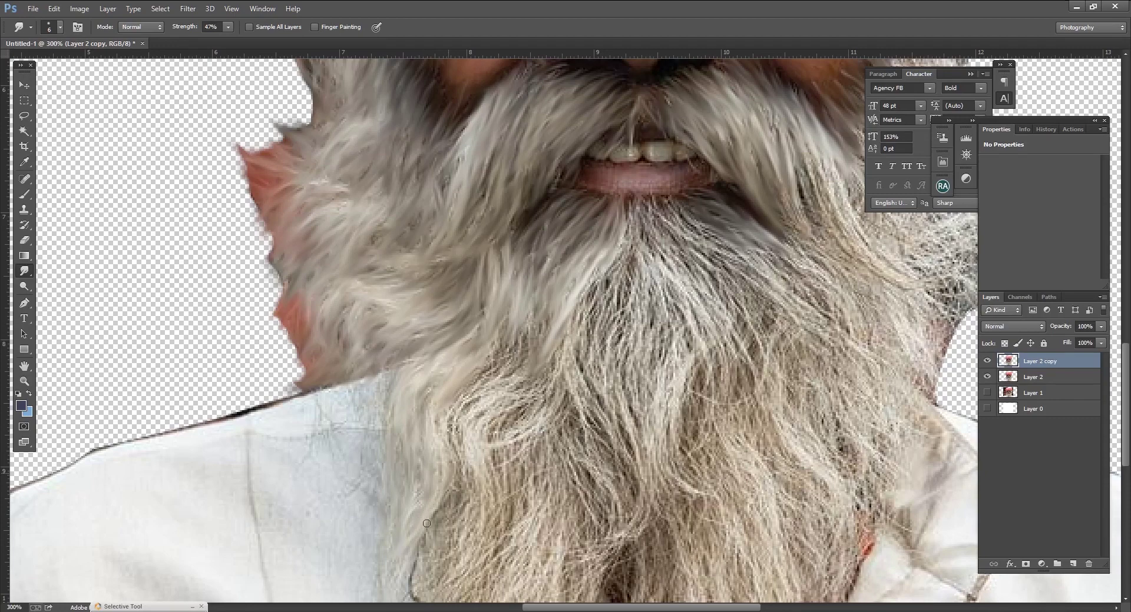
pyautogui.moveTo(426, 523); pyautogui.dragTo(435, 402)
pyautogui.moveTo(504, 346); pyautogui.dragTo(457, 425)
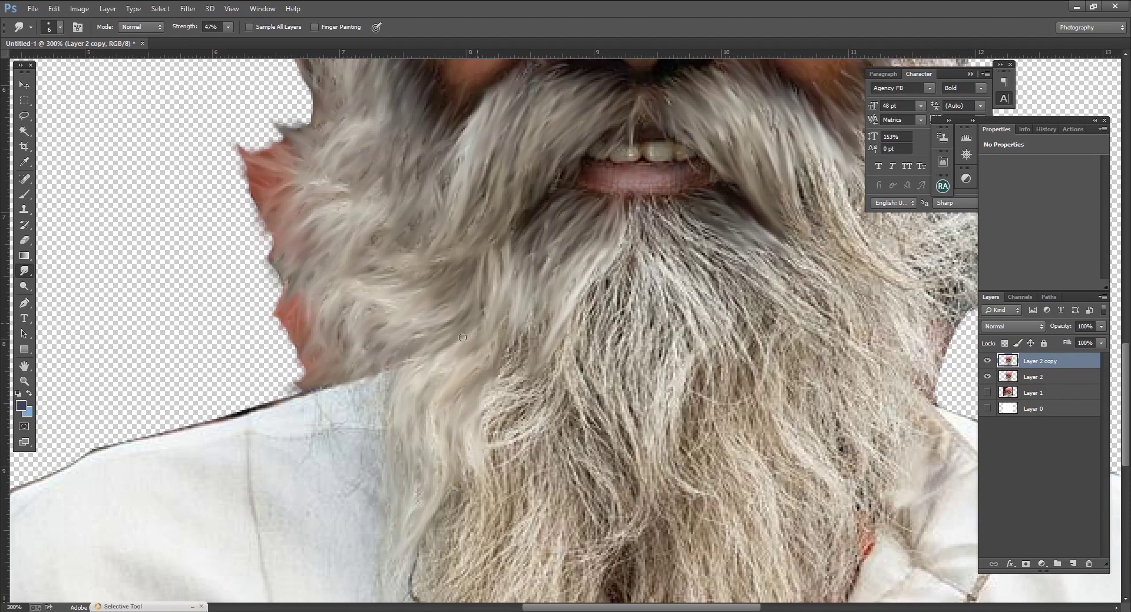
# Paint long smudged strands below the lower lip, down the centre and left beard.
pyautogui.scroll(-1, 534, 398)
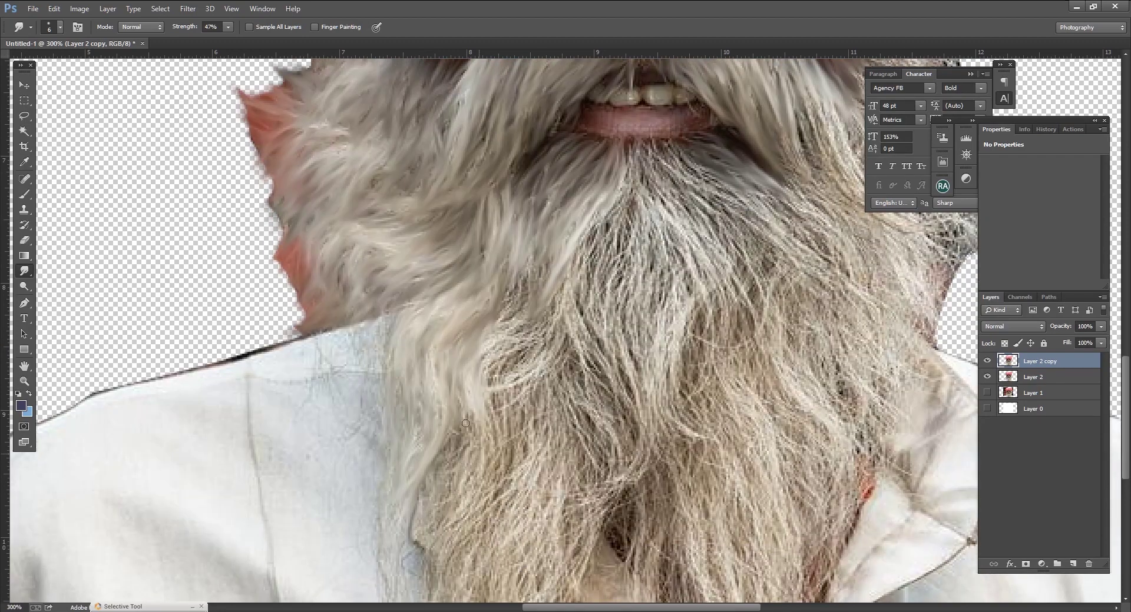
pyautogui.moveTo(549, 355); pyautogui.dragTo(508, 394)
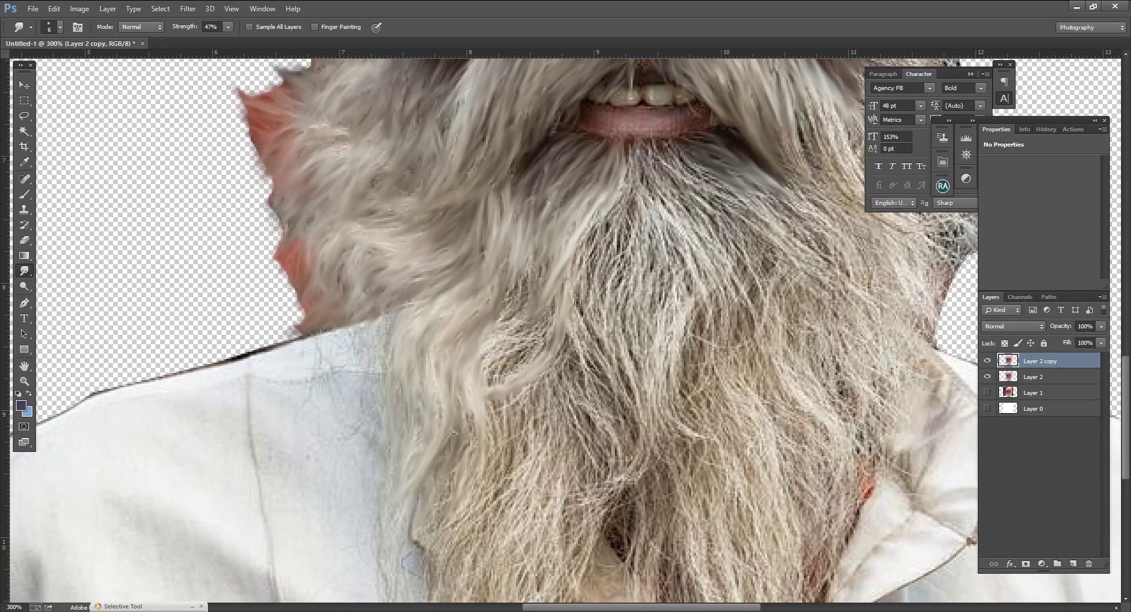
pyautogui.moveTo(564, 291); pyautogui.dragTo(625, 419)
pyautogui.moveTo(631, 145)
pyautogui.mouseDown()
pyautogui.moveTo(656, 168)
pyautogui.moveTo(624, 148)
pyautogui.moveTo(597, 295)
pyautogui.moveTo(617, 353)
pyautogui.mouseUp()
pyautogui.moveTo(578, 280)
pyautogui.mouseDown()
pyautogui.moveTo(591, 262)
pyautogui.moveTo(596, 349)
pyautogui.moveTo(503, 360)
pyautogui.moveTo(486, 395)
pyautogui.mouseUp()
pyautogui.moveTo(517, 323); pyautogui.dragTo(536, 247)
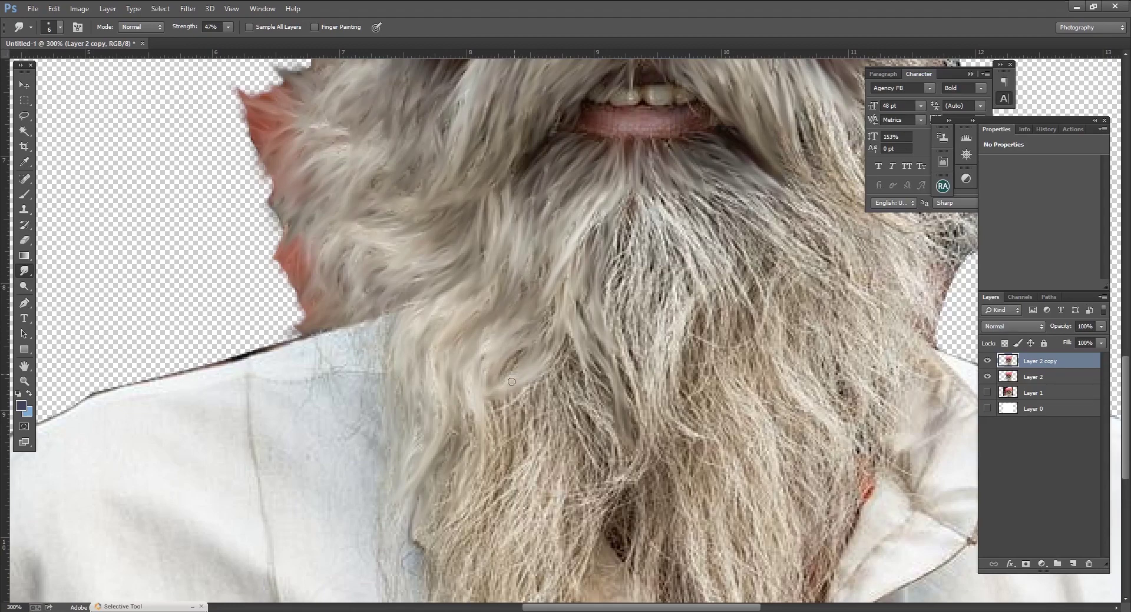
pyautogui.moveTo(511, 381); pyautogui.dragTo(437, 468)
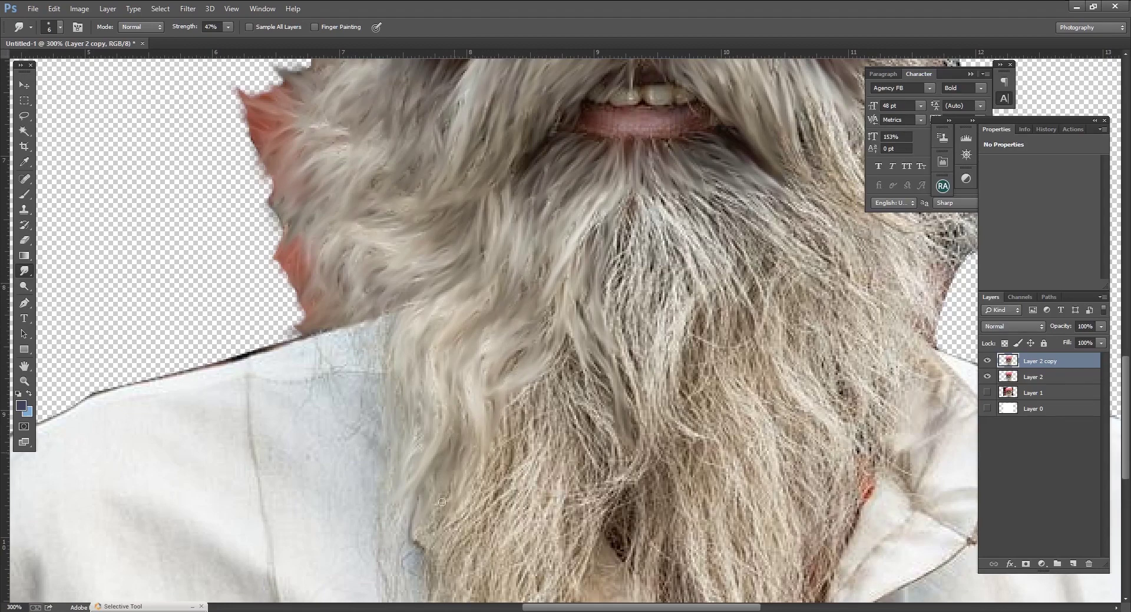
pyautogui.moveTo(563, 358); pyautogui.dragTo(521, 358)
# Smear strands right of the chin, the right centre and the lower beard.
pyautogui.moveTo(606, 225)
pyautogui.mouseDown()
pyautogui.moveTo(588, 260)
pyautogui.moveTo(642, 218)
pyautogui.moveTo(650, 173)
pyautogui.moveTo(701, 229)
pyautogui.moveTo(719, 206)
pyautogui.moveTo(760, 215)
pyautogui.moveTo(763, 295)
pyautogui.moveTo(748, 230)
pyautogui.moveTo(777, 247)
pyautogui.moveTo(748, 339)
pyautogui.mouseUp()
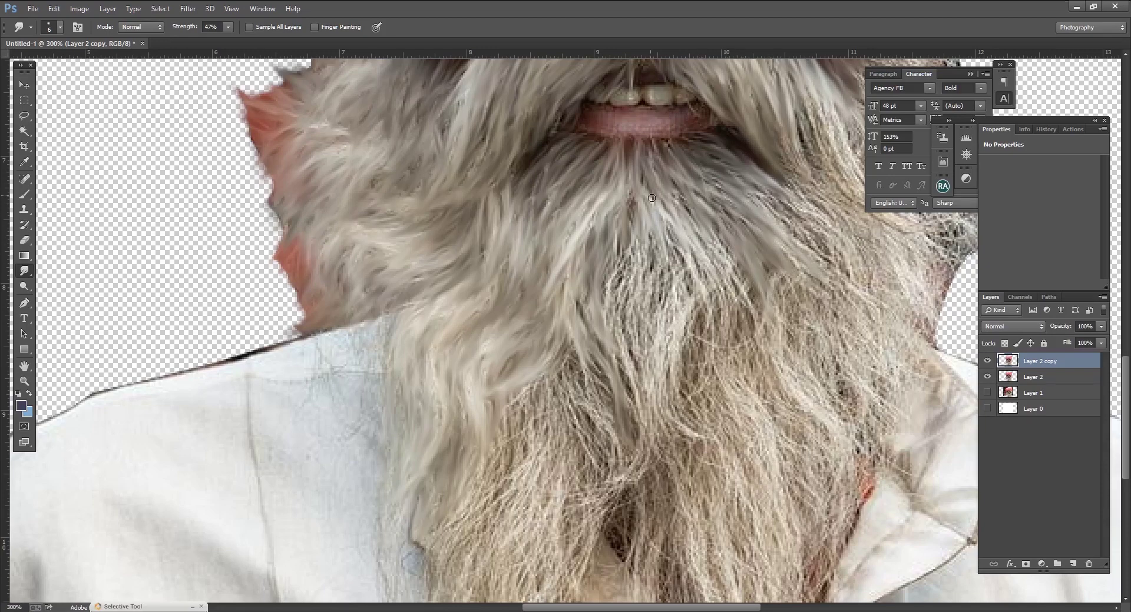
pyautogui.moveTo(651, 198)
pyautogui.mouseDown()
pyautogui.moveTo(701, 227)
pyautogui.moveTo(730, 195)
pyautogui.moveTo(795, 218)
pyautogui.moveTo(750, 197)
pyautogui.mouseUp()
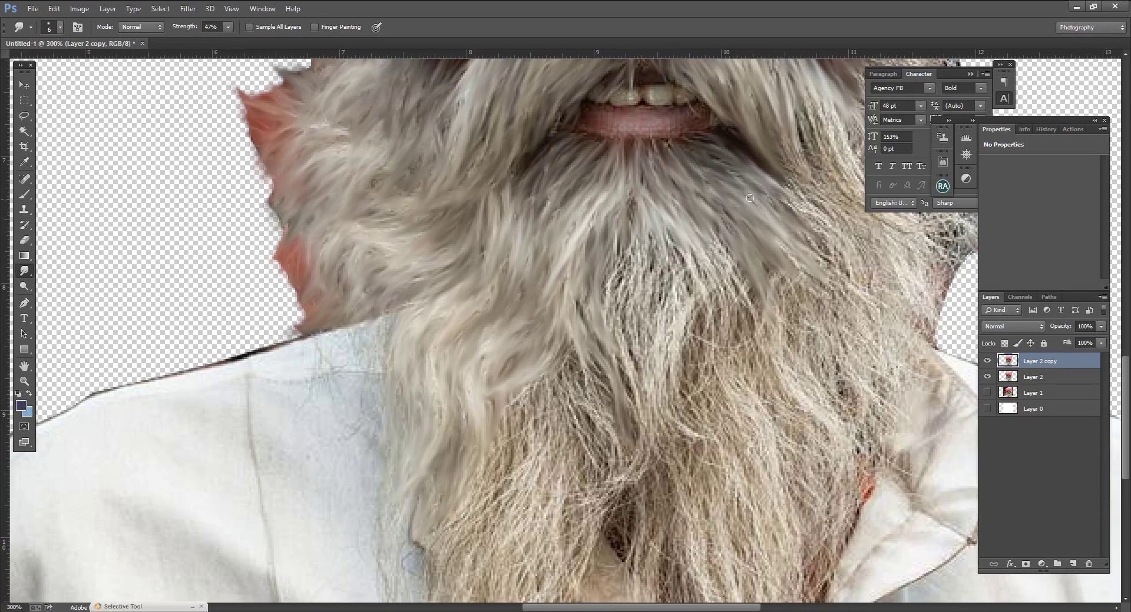
pyautogui.moveTo(732, 265)
pyautogui.mouseDown()
pyautogui.moveTo(757, 318)
pyautogui.moveTo(710, 248)
pyautogui.moveTo(686, 253)
pyautogui.moveTo(680, 413)
pyautogui.moveTo(671, 294)
pyautogui.moveTo(655, 377)
pyautogui.moveTo(644, 271)
pyautogui.moveTo(620, 281)
pyautogui.moveTo(630, 212)
pyautogui.moveTo(606, 318)
pyautogui.moveTo(631, 354)
pyautogui.moveTo(611, 278)
pyautogui.mouseUp()
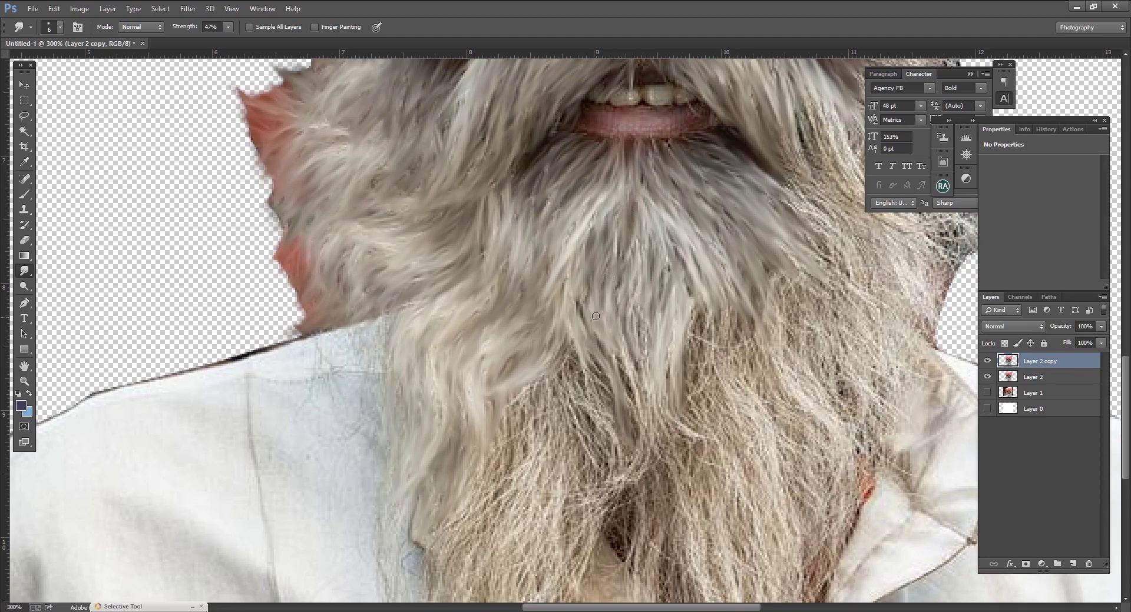
pyautogui.moveTo(596, 316)
pyautogui.mouseDown()
pyautogui.moveTo(648, 436)
pyautogui.moveTo(618, 512)
pyautogui.moveTo(635, 530)
pyautogui.moveTo(648, 472)
pyautogui.moveTo(595, 377)
pyautogui.moveTo(566, 370)
pyautogui.moveTo(550, 412)
pyautogui.moveTo(565, 353)
pyautogui.moveTo(524, 401)
pyautogui.moveTo(507, 459)
pyautogui.moveTo(480, 452)
pyautogui.mouseUp()
pyautogui.moveTo(579, 448); pyautogui.dragTo(422, 548)
pyautogui.moveTo(442, 596)
pyautogui.mouseDown()
pyautogui.moveTo(535, 457)
pyautogui.moveTo(520, 448)
pyautogui.moveTo(508, 503)
pyautogui.mouseUp()
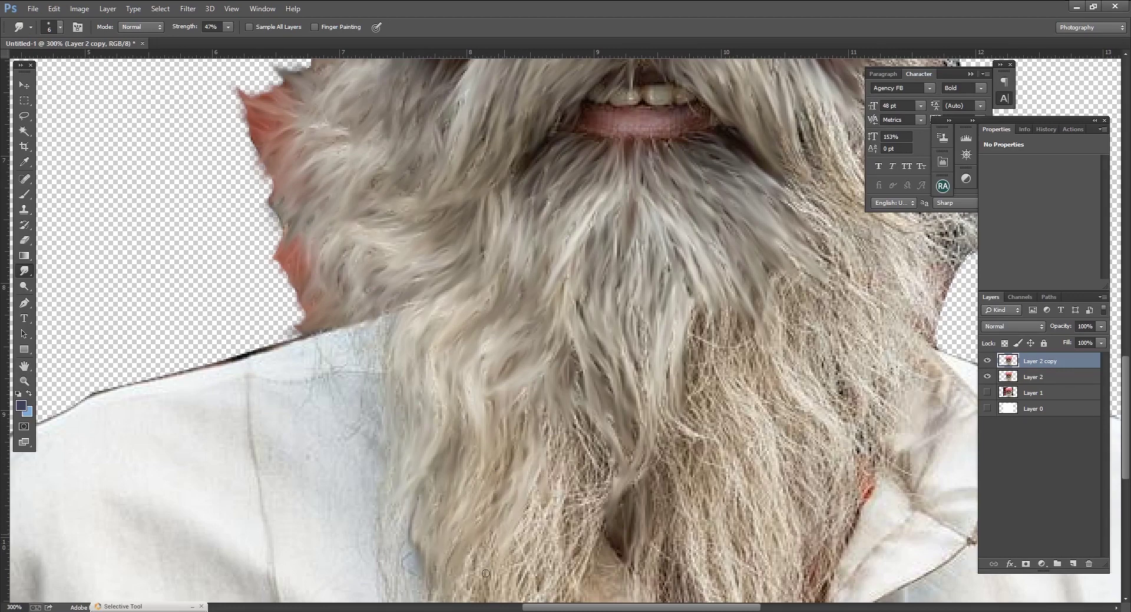
pyautogui.moveTo(485, 573)
pyautogui.mouseDown()
pyautogui.moveTo(474, 598)
pyautogui.moveTo(525, 513)
pyautogui.moveTo(495, 595)
pyautogui.moveTo(531, 512)
pyautogui.moveTo(553, 566)
pyautogui.moveTo(569, 439)
pyautogui.moveTo(521, 377)
pyautogui.moveTo(566, 407)
pyautogui.moveTo(595, 465)
pyautogui.moveTo(595, 511)
pyautogui.moveTo(563, 530)
pyautogui.moveTo(564, 573)
pyautogui.moveTo(555, 430)
pyautogui.mouseUp()
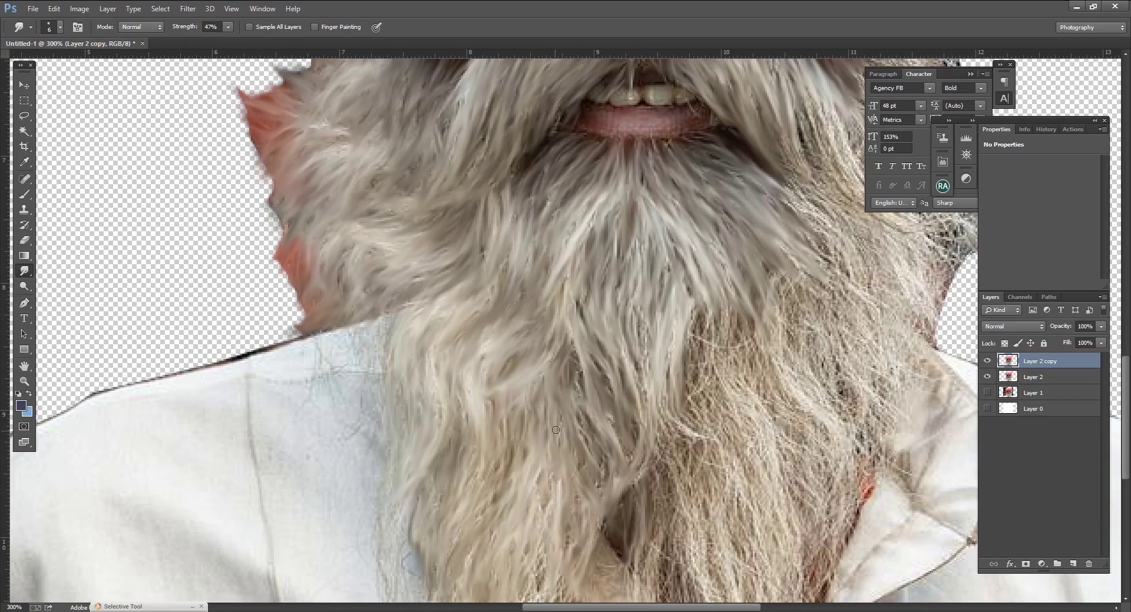
pyautogui.moveTo(601, 481); pyautogui.dragTo(579, 378)
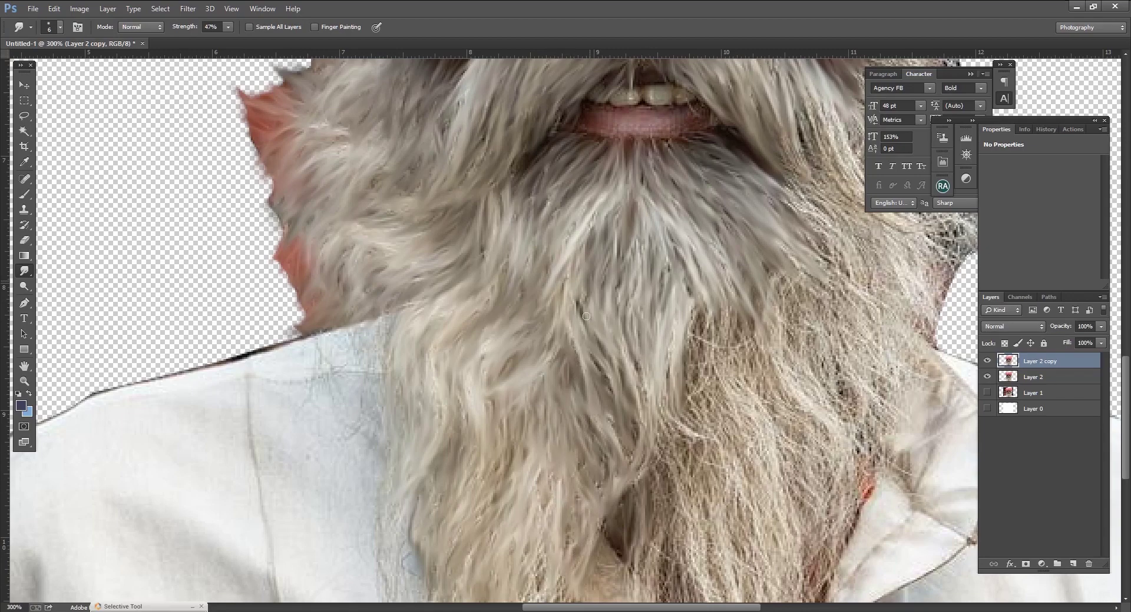
# Smear the dark patch in the lower beard and blend the hair with downward strokes.
pyautogui.scroll(-3, 583, 309)
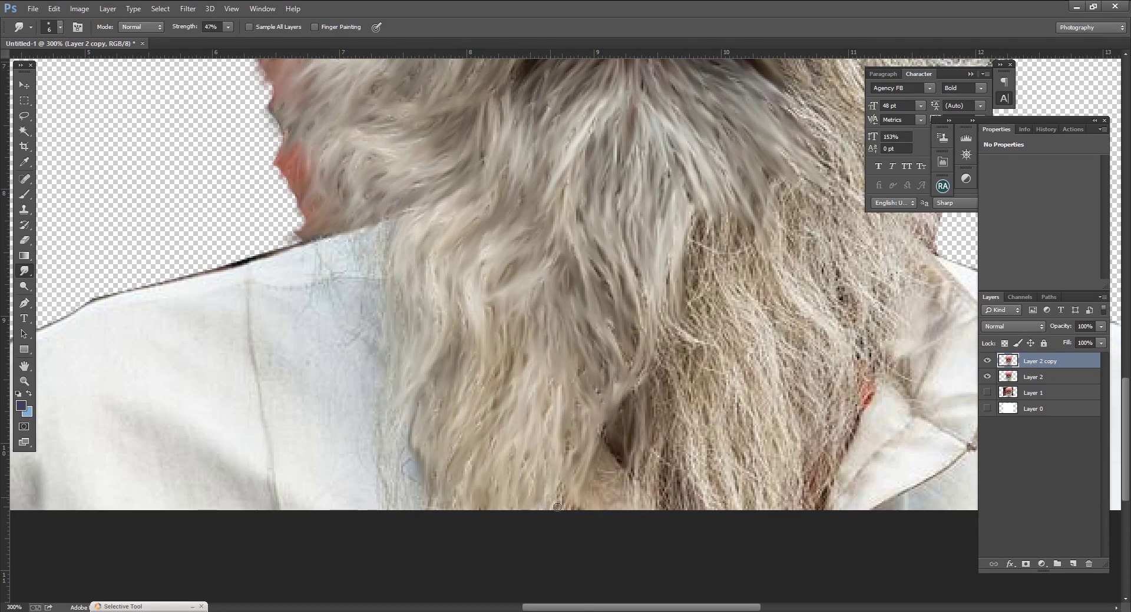
pyautogui.moveTo(610, 436); pyautogui.dragTo(622, 515)
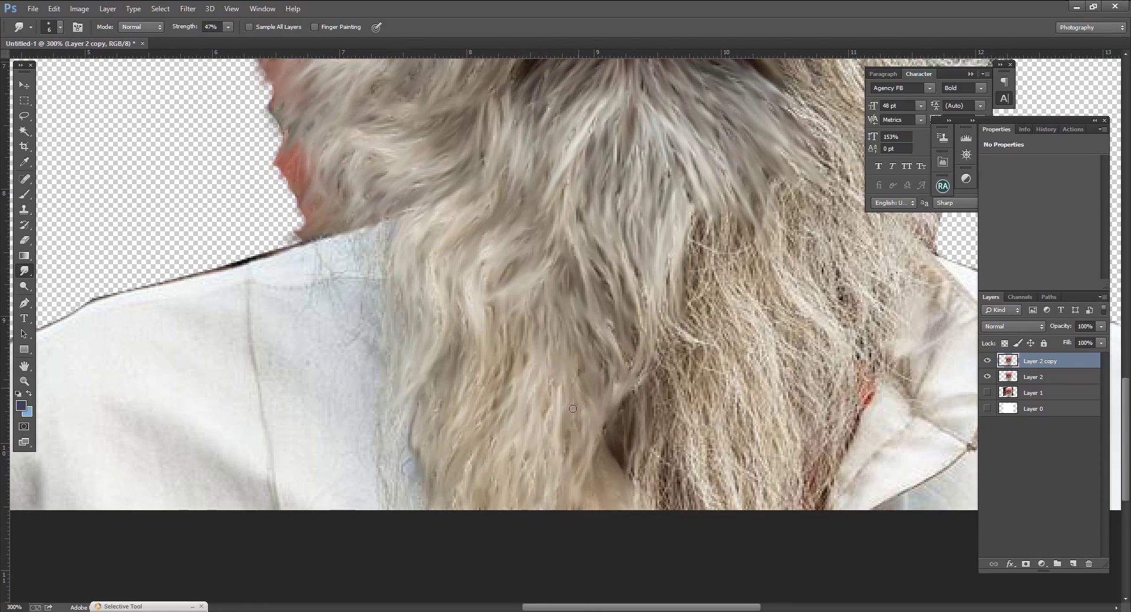
pyautogui.scroll(5, 624, 406)
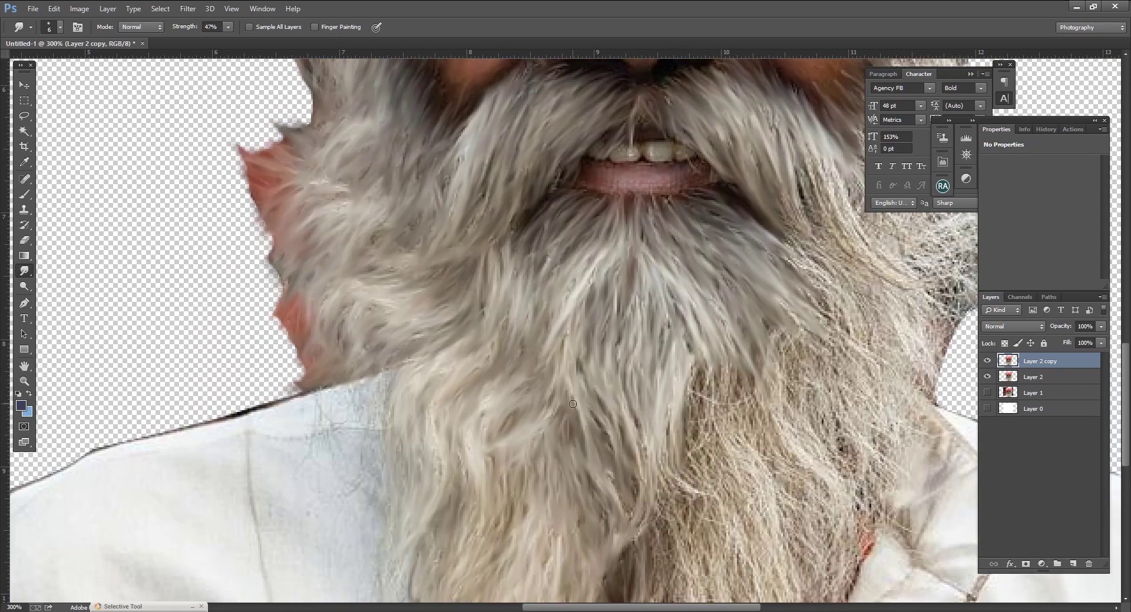
pyautogui.moveTo(696, 382); pyautogui.dragTo(674, 519)
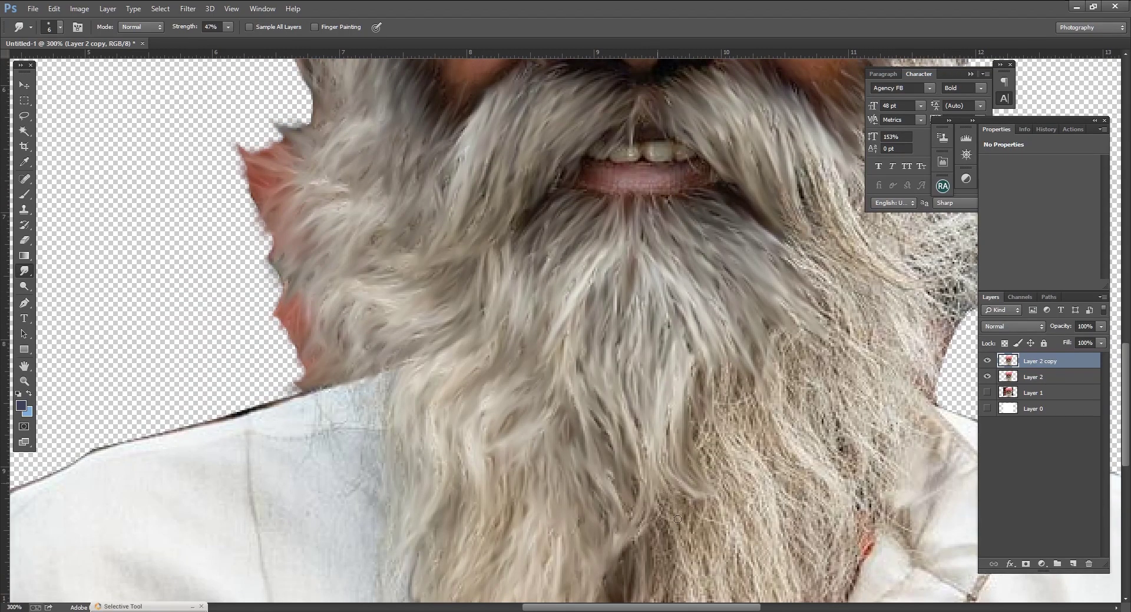
pyautogui.scroll(-1, 674, 519)
pyautogui.scroll(-2, 674, 518)
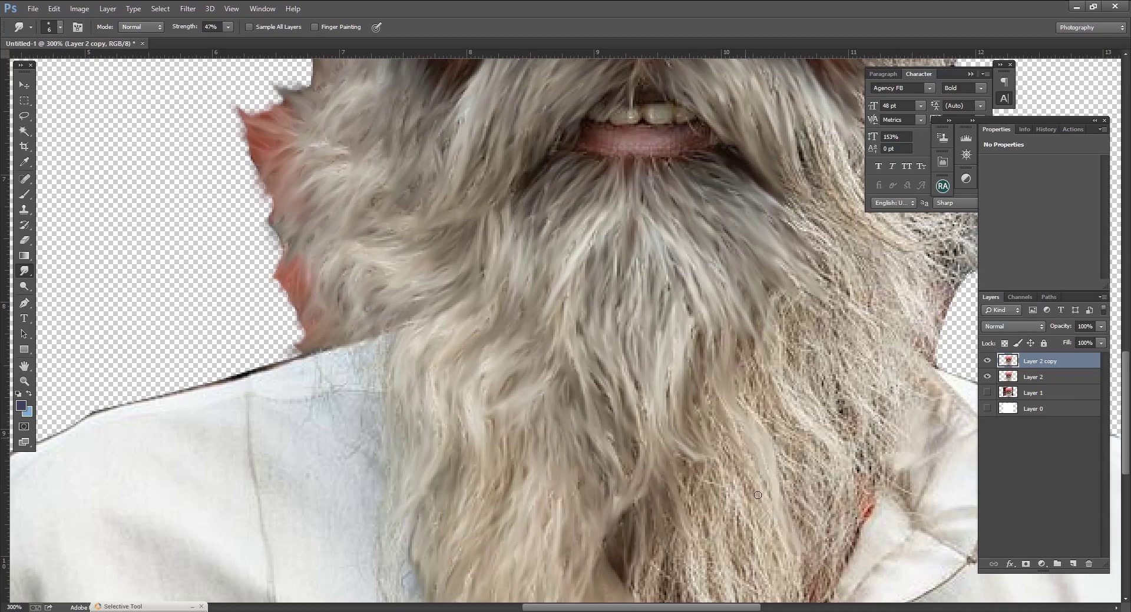
pyautogui.scroll(-3, 790, 588)
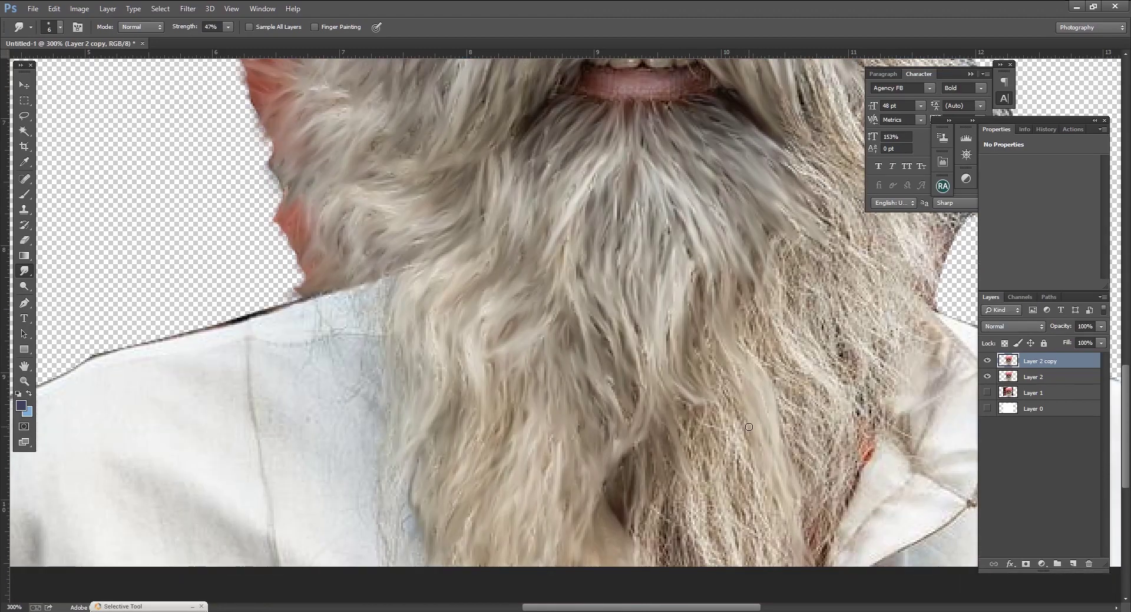
# Push the lower right beard tips upward and blend their ends.
pyautogui.moveTo(716, 377); pyautogui.dragTo(744, 418)
pyautogui.moveTo(748, 551); pyautogui.dragTo(707, 472)
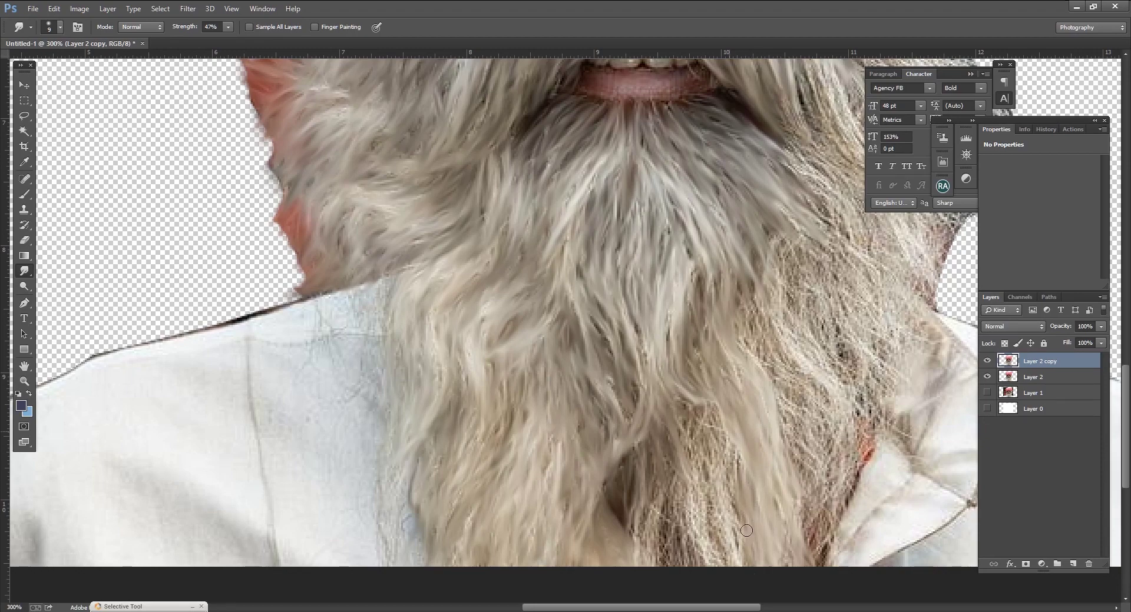
pyautogui.moveTo(703, 560)
pyautogui.mouseDown()
pyautogui.moveTo(681, 474)
pyautogui.moveTo(700, 404)
pyautogui.mouseUp()
pyautogui.moveTo(671, 553)
pyautogui.mouseDown()
pyautogui.moveTo(665, 430)
pyautogui.moveTo(642, 470)
pyautogui.mouseUp()
pyautogui.moveTo(638, 560); pyautogui.dragTo(635, 501)
pyautogui.moveTo(683, 568); pyautogui.dragTo(685, 543)
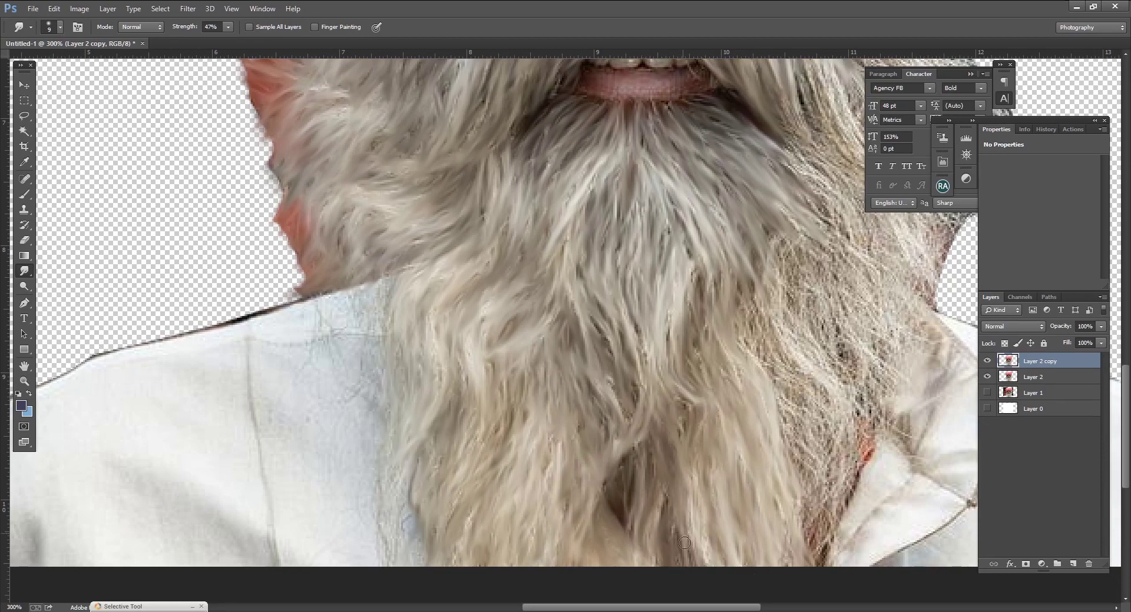
# Push the lower centre beard strands upward with the Smudge tool.
pyautogui.scroll(1, 697, 440)
pyautogui.hscroll(3, 589, 401)
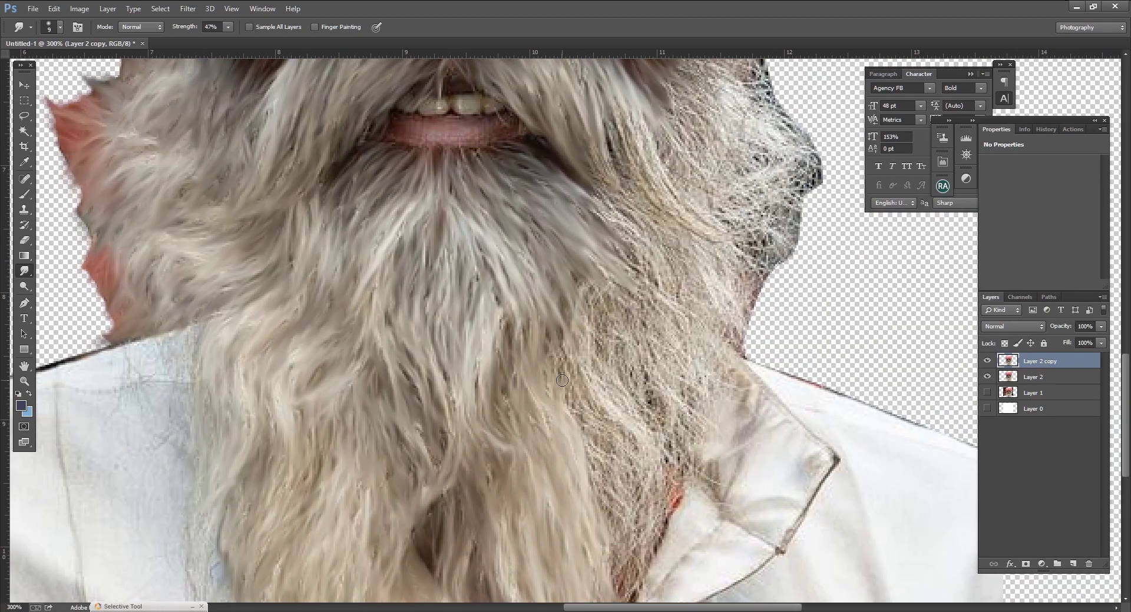
pyautogui.moveTo(601, 442); pyautogui.dragTo(570, 377)
pyautogui.moveTo(626, 498); pyautogui.dragTo(595, 439)
pyautogui.moveTo(629, 565); pyautogui.dragTo(618, 477)
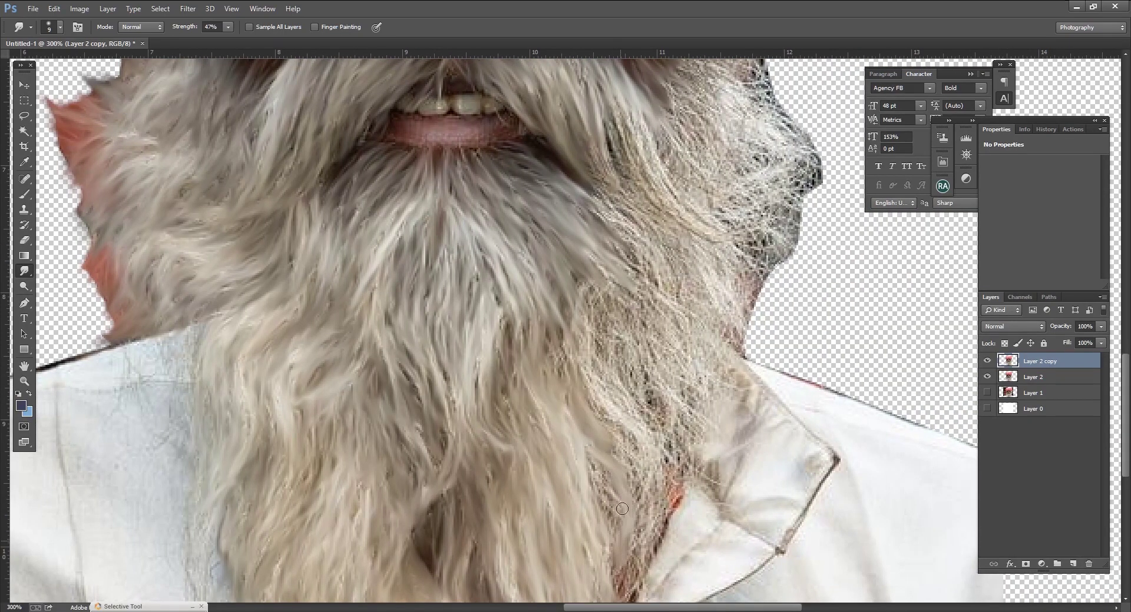
pyautogui.moveTo(616, 521); pyautogui.dragTo(598, 464)
# Smooth the strands near the neck and mid-beard, then smudge below the mouth downward.
pyautogui.moveTo(639, 586); pyautogui.dragTo(671, 465)
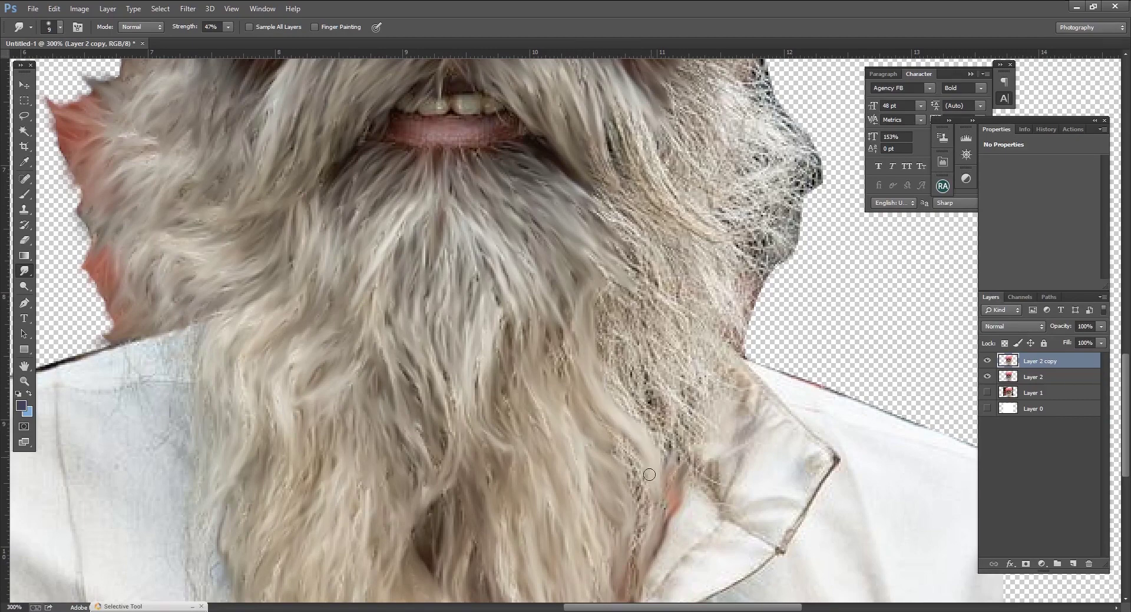
pyautogui.moveTo(660, 512); pyautogui.dragTo(623, 437)
pyautogui.moveTo(642, 592); pyautogui.dragTo(689, 462)
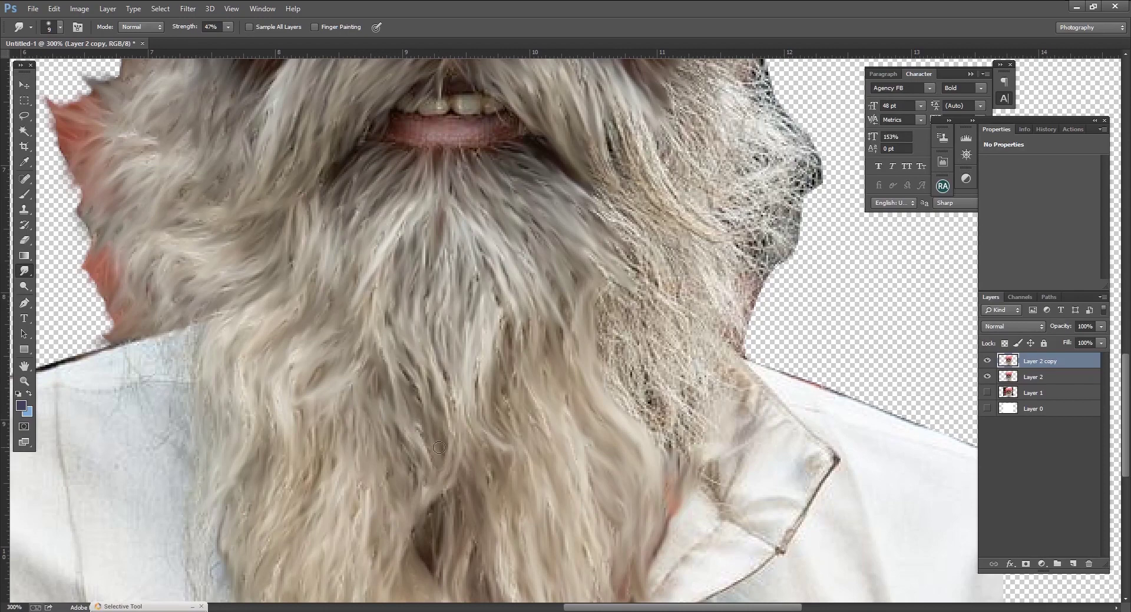
pyautogui.moveTo(624, 304)
pyautogui.mouseDown()
pyautogui.moveTo(665, 377)
pyautogui.moveTo(639, 312)
pyautogui.moveTo(697, 360)
pyautogui.mouseUp()
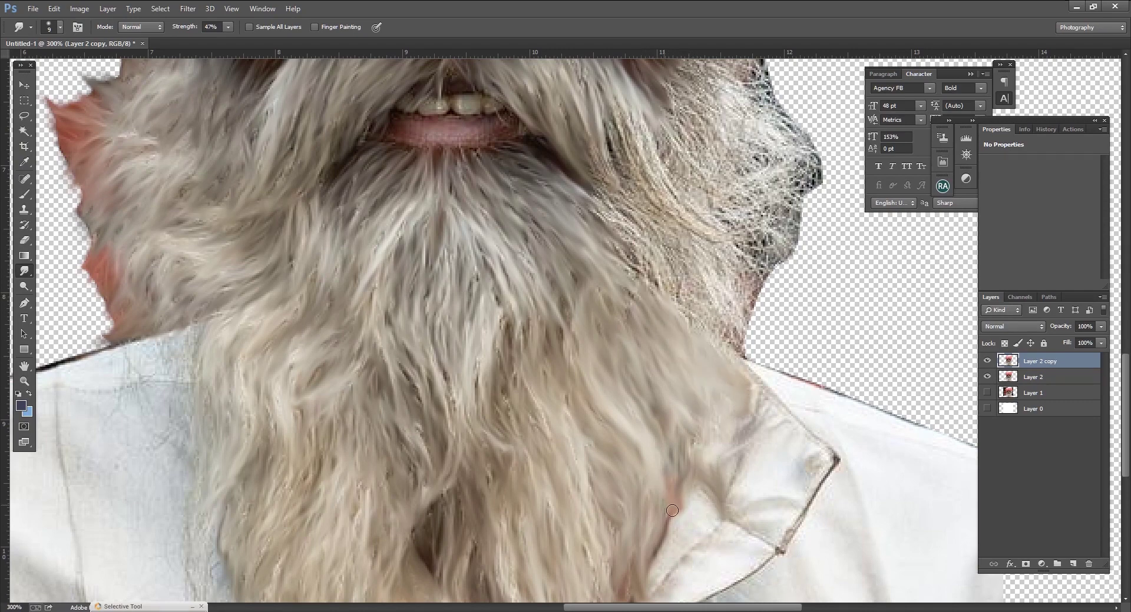
pyautogui.scroll(3, 655, 374)
pyautogui.moveTo(655, 374)
pyautogui.mouseDown()
pyautogui.moveTo(650, 318)
pyautogui.moveTo(743, 421)
pyautogui.moveTo(651, 290)
pyautogui.moveTo(701, 325)
pyautogui.mouseUp()
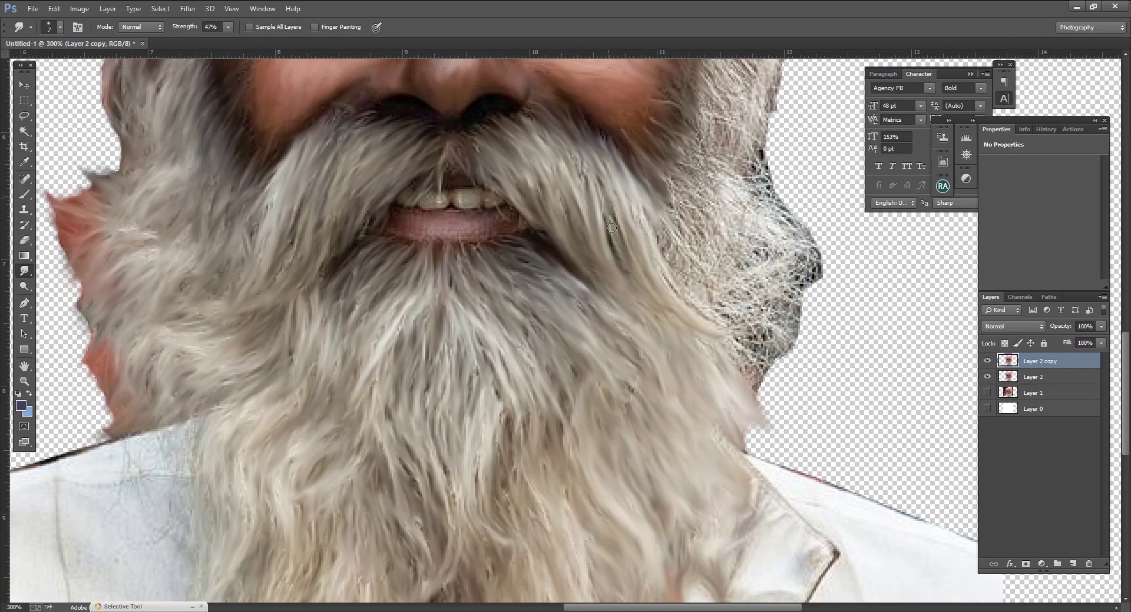
pyautogui.moveTo(569, 148)
pyautogui.mouseDown()
pyautogui.moveTo(598, 212)
pyautogui.moveTo(719, 306)
pyautogui.moveTo(754, 383)
pyautogui.moveTo(733, 332)
pyautogui.moveTo(771, 347)
pyautogui.moveTo(677, 292)
pyautogui.moveTo(754, 412)
pyautogui.moveTo(793, 424)
pyautogui.moveTo(812, 394)
pyautogui.moveTo(795, 436)
pyautogui.moveTo(818, 406)
pyautogui.moveTo(701, 353)
pyautogui.mouseUp()
# Smudge the lower and upper right beard edge and cheek into soft strands.
pyautogui.scroll(3, 632, 403)
pyautogui.moveTo(674, 300)
pyautogui.mouseDown()
pyautogui.moveTo(715, 339)
pyautogui.moveTo(815, 377)
pyautogui.moveTo(703, 306)
pyautogui.moveTo(813, 371)
pyautogui.moveTo(766, 247)
pyautogui.moveTo(759, 295)
pyautogui.moveTo(740, 271)
pyautogui.moveTo(757, 297)
pyautogui.moveTo(698, 265)
pyautogui.moveTo(677, 231)
pyautogui.moveTo(710, 238)
pyautogui.moveTo(772, 295)
pyautogui.mouseUp()
pyautogui.scroll(4, 766, 424)
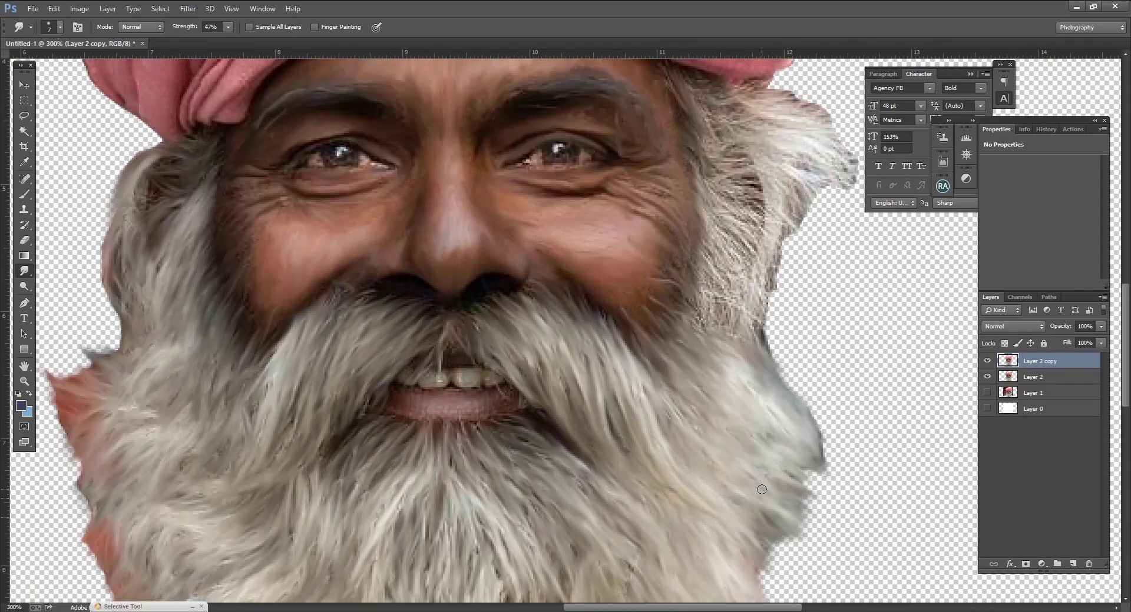
pyautogui.scroll(1, 700, 344)
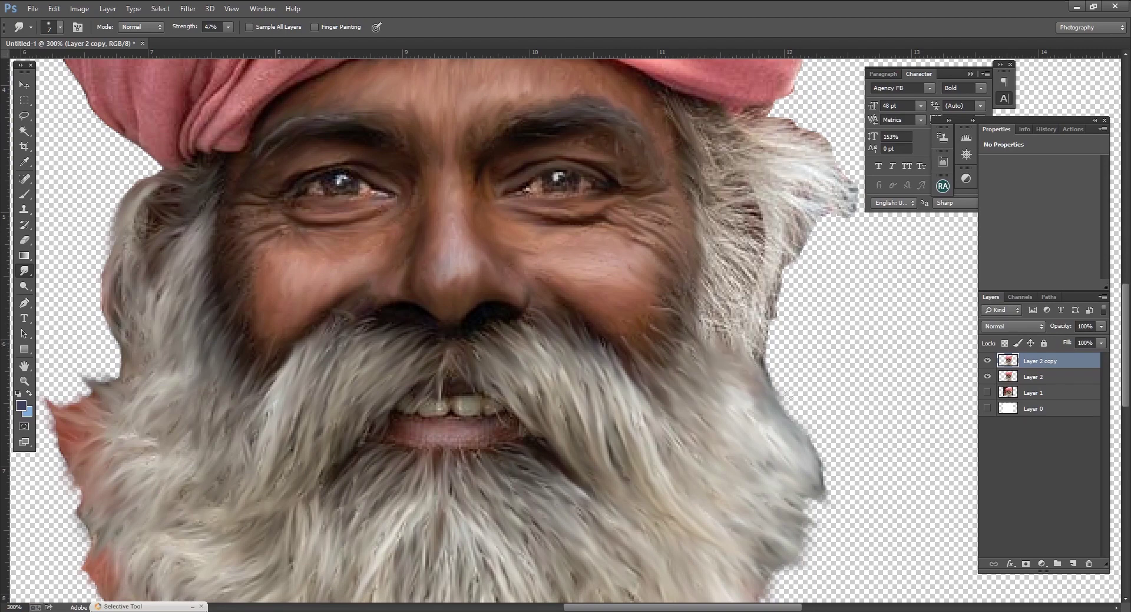
pyautogui.moveTo(686, 327); pyautogui.dragTo(738, 362)
pyautogui.moveTo(702, 313)
pyautogui.mouseDown()
pyautogui.moveTo(674, 285)
pyautogui.moveTo(705, 327)
pyautogui.moveTo(727, 306)
pyautogui.moveTo(774, 368)
pyautogui.moveTo(716, 287)
pyautogui.moveTo(751, 309)
pyautogui.moveTo(721, 256)
pyautogui.moveTo(774, 318)
pyautogui.moveTo(733, 250)
pyautogui.mouseUp()
pyautogui.moveTo(704, 200)
pyautogui.mouseDown()
pyautogui.moveTo(757, 269)
pyautogui.moveTo(736, 229)
pyautogui.moveTo(768, 262)
pyautogui.moveTo(742, 197)
pyautogui.mouseUp()
pyautogui.moveTo(792, 262)
pyautogui.mouseDown()
pyautogui.moveTo(760, 211)
pyautogui.moveTo(804, 245)
pyautogui.moveTo(766, 215)
pyautogui.moveTo(765, 200)
pyautogui.moveTo(709, 181)
pyautogui.mouseUp()
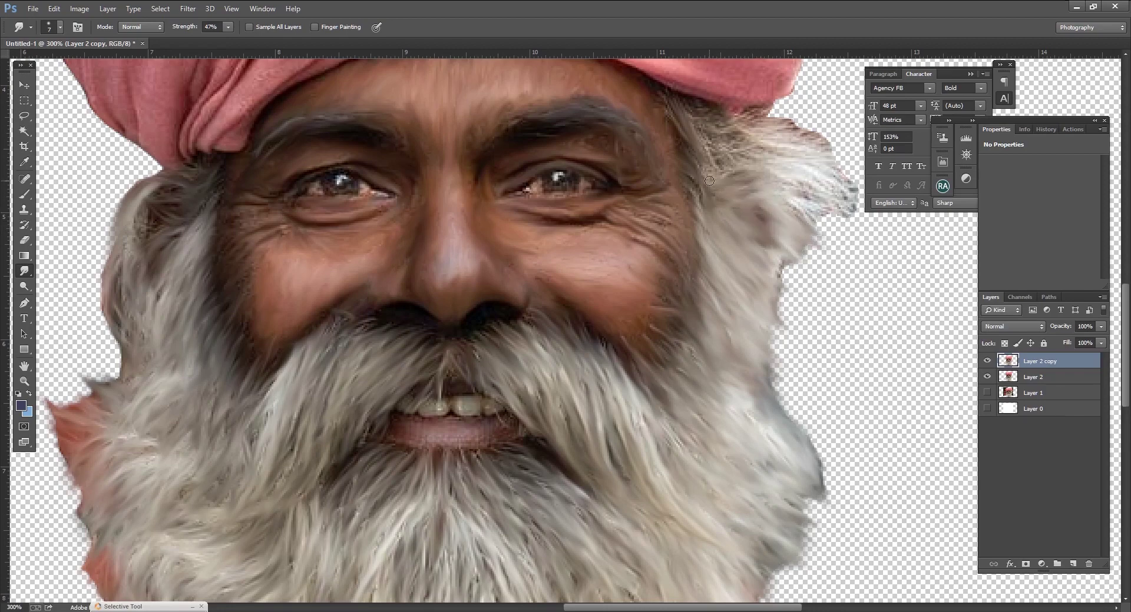
# Pull the right temple hair strands outward and smooth the rest of the right beard edge.
pyautogui.moveTo(696, 127); pyautogui.dragTo(719, 164)
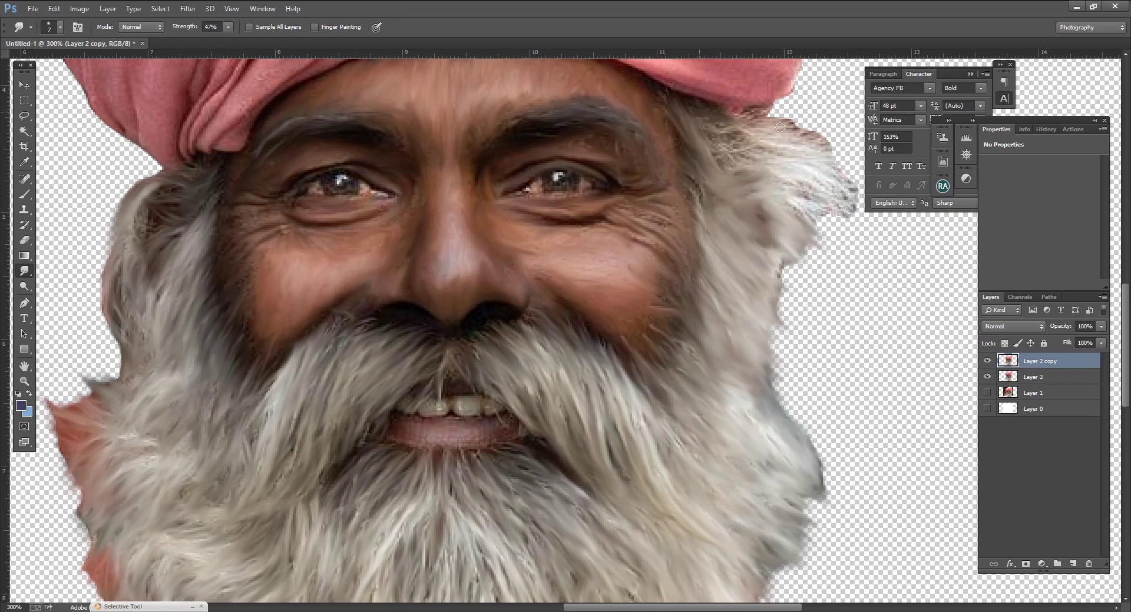
pyautogui.moveTo(779, 127)
pyautogui.mouseDown()
pyautogui.moveTo(769, 109)
pyautogui.moveTo(857, 206)
pyautogui.moveTo(786, 203)
pyautogui.moveTo(852, 202)
pyautogui.moveTo(727, 150)
pyautogui.moveTo(866, 127)
pyautogui.mouseUp()
pyautogui.moveTo(787, 227); pyautogui.dragTo(777, 385)
pyautogui.moveTo(815, 451); pyautogui.dragTo(827, 511)
pyautogui.hotkey('ctrl', '-')
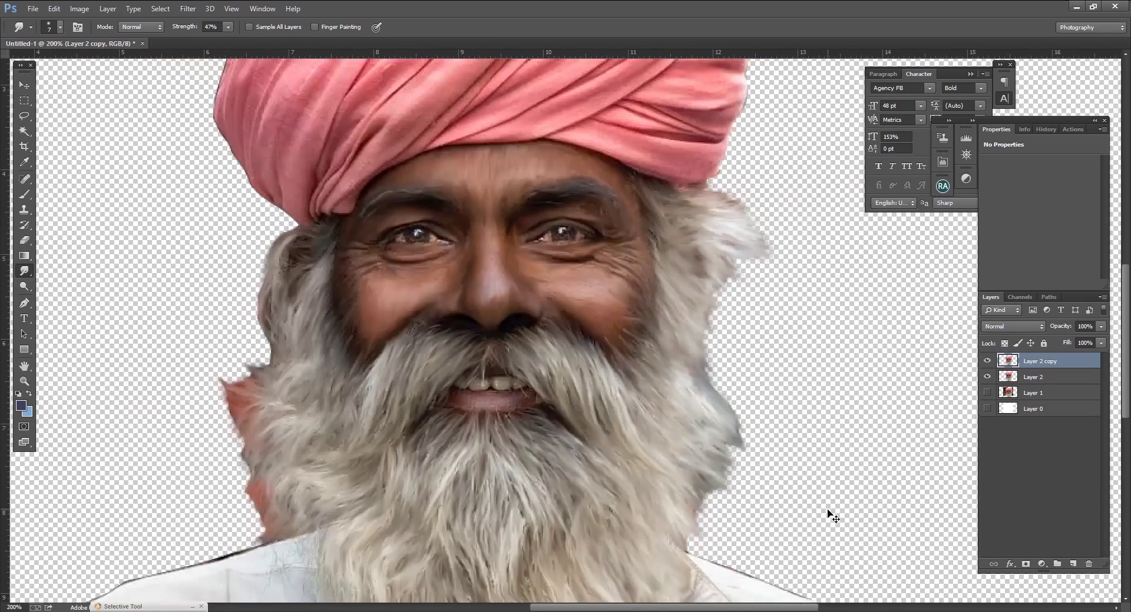
pyautogui.hotkey('ctrl', '-')
pyautogui.hotkey('ctrl', '+')
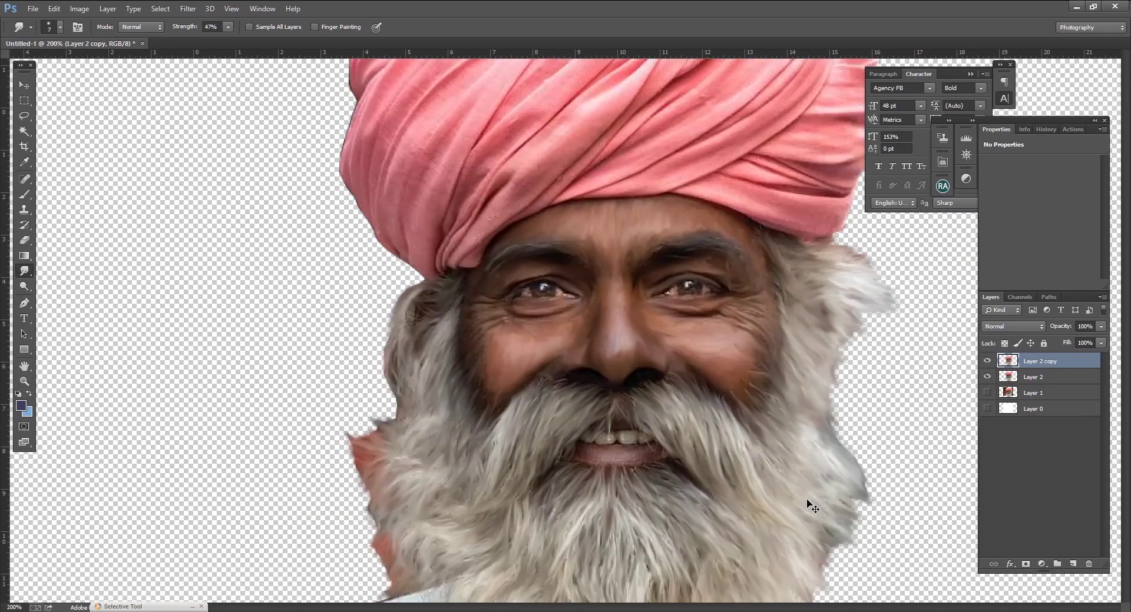
pyautogui.hotkey('ctrl', '+')
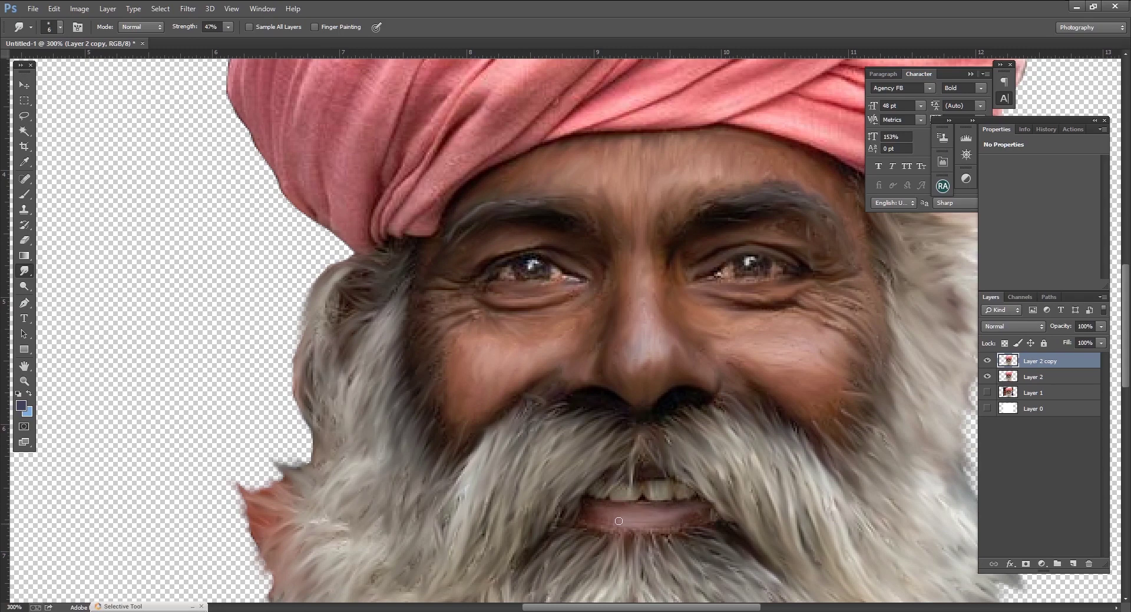
pyautogui.scroll(1, 601, 523)
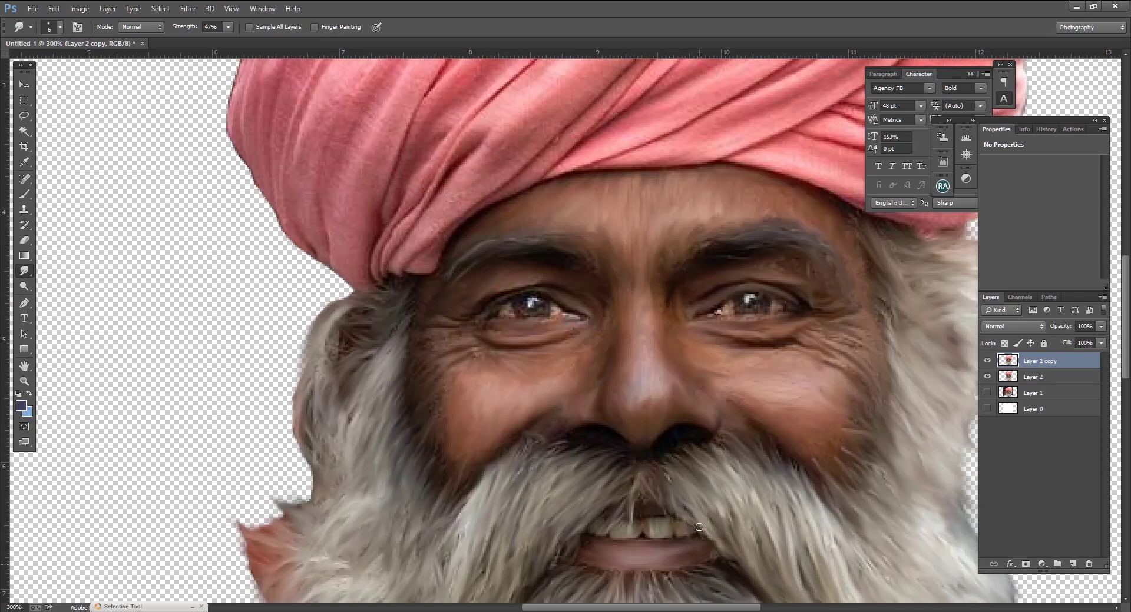
pyautogui.scroll(1, 635, 524)
pyautogui.scroll(1, 617, 513)
pyautogui.scroll(2, 532, 401)
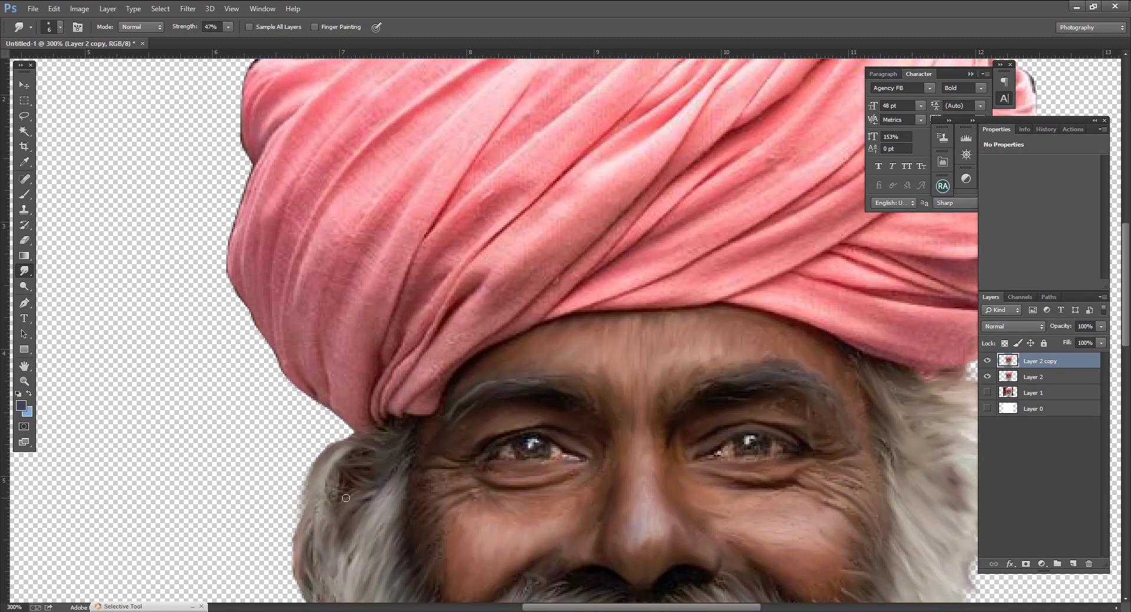
pyautogui.scroll(-3, 277, 457)
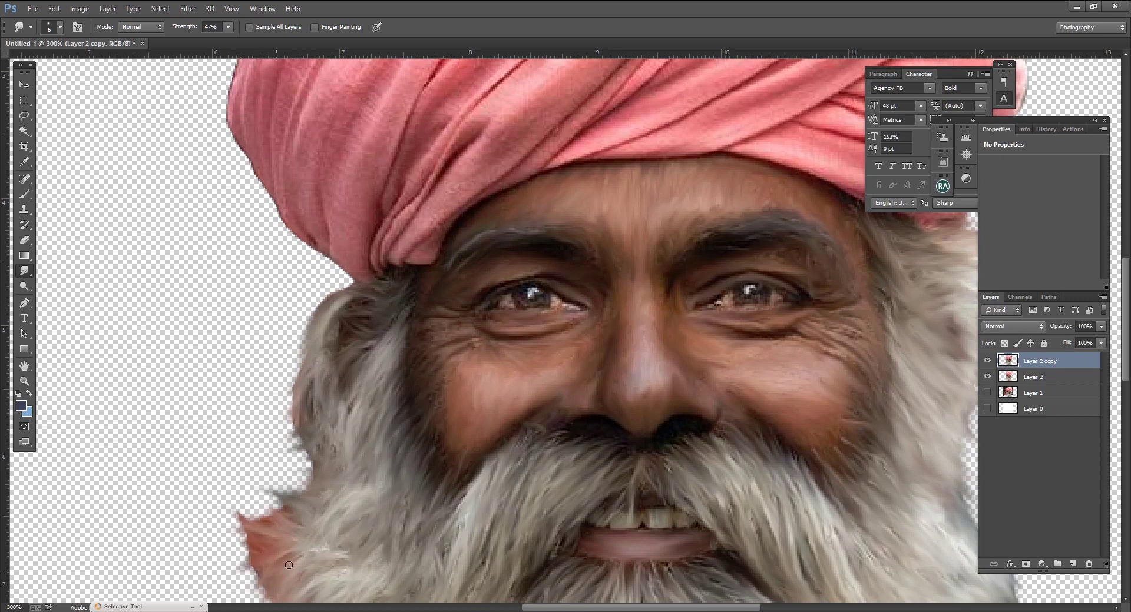
pyautogui.scroll(1, 394, 464)
pyautogui.scroll(2, 394, 464)
pyautogui.scroll(-3, 397, 441)
pyautogui.scroll(2, 396, 441)
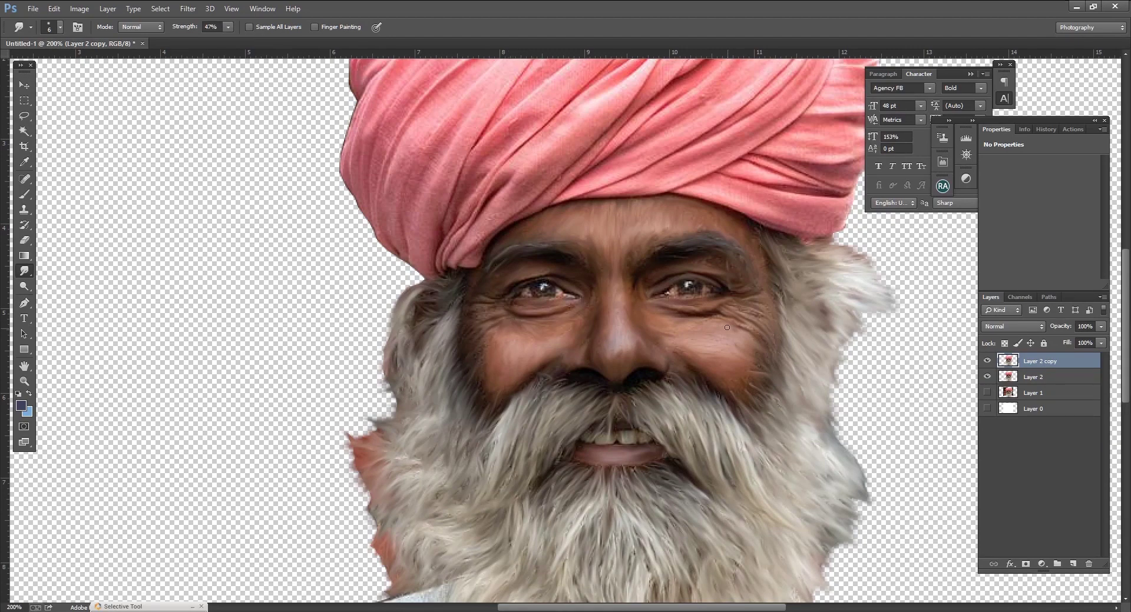
pyautogui.scroll(-2, 388, 470)
# Smudge the shirt's lower-left edge and left shoulder, and blend its grey streaks.
pyautogui.scroll(-3, 388, 470)
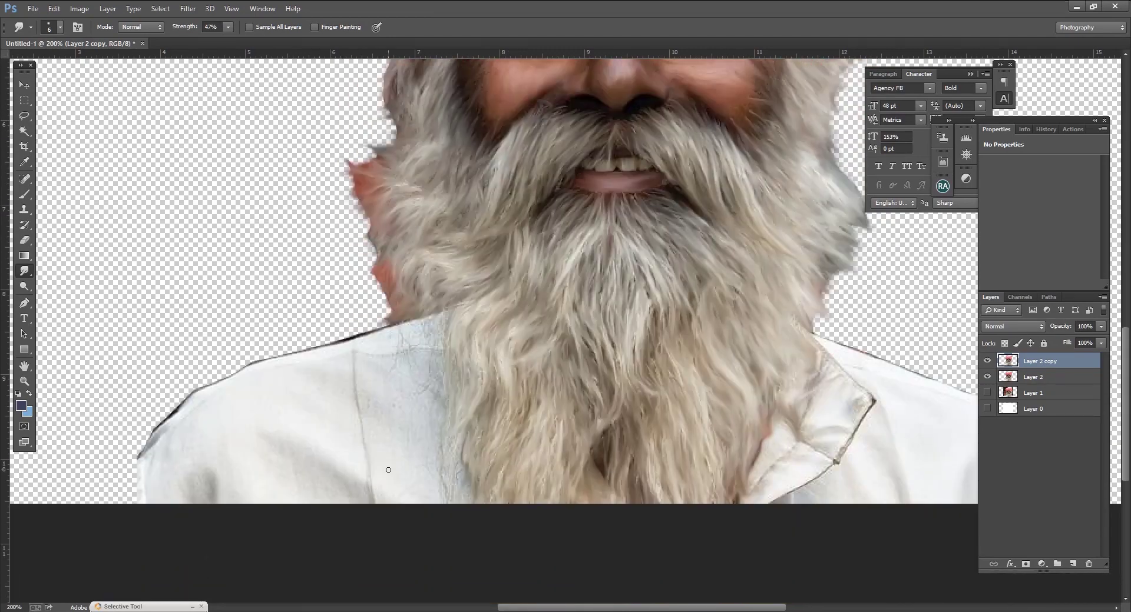
pyautogui.moveTo(176, 452); pyautogui.dragTo(147, 518)
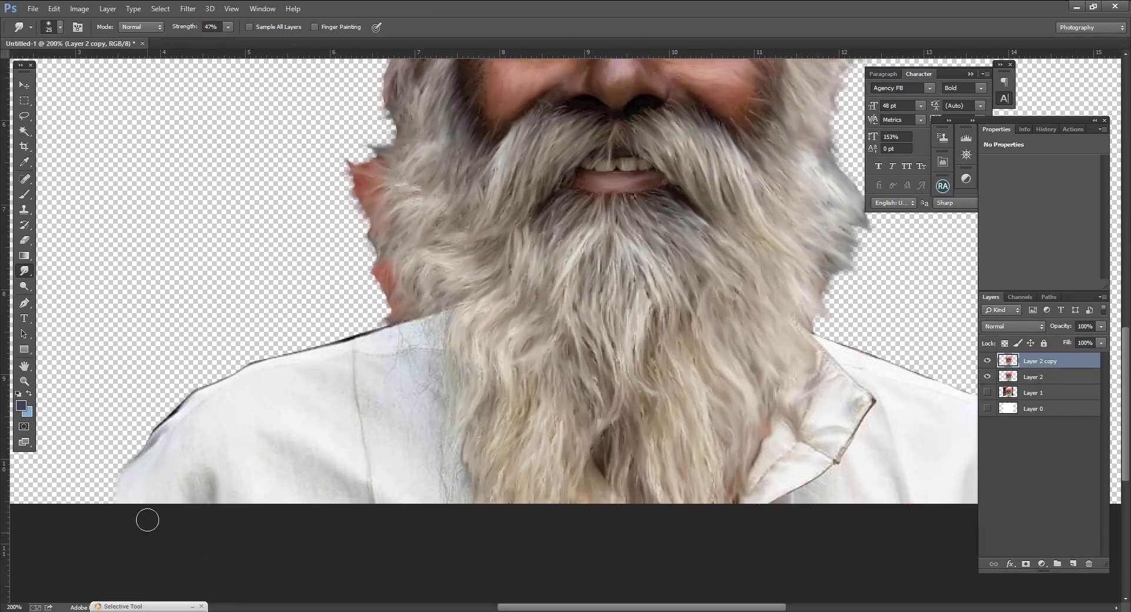
pyautogui.moveTo(162, 427); pyautogui.dragTo(454, 303)
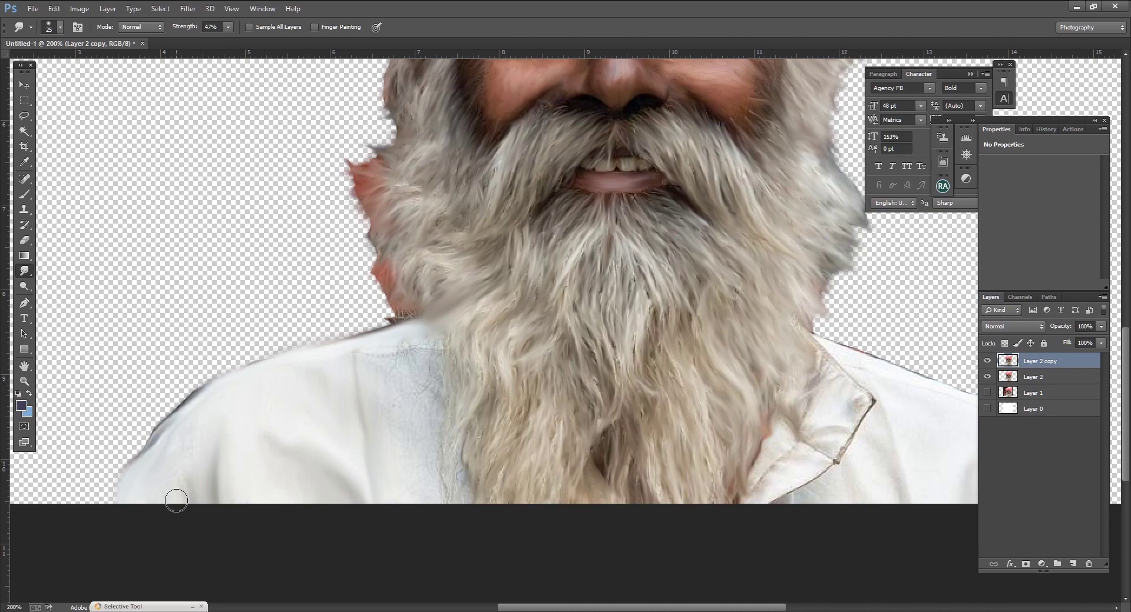
pyautogui.moveTo(420, 356); pyautogui.dragTo(436, 453)
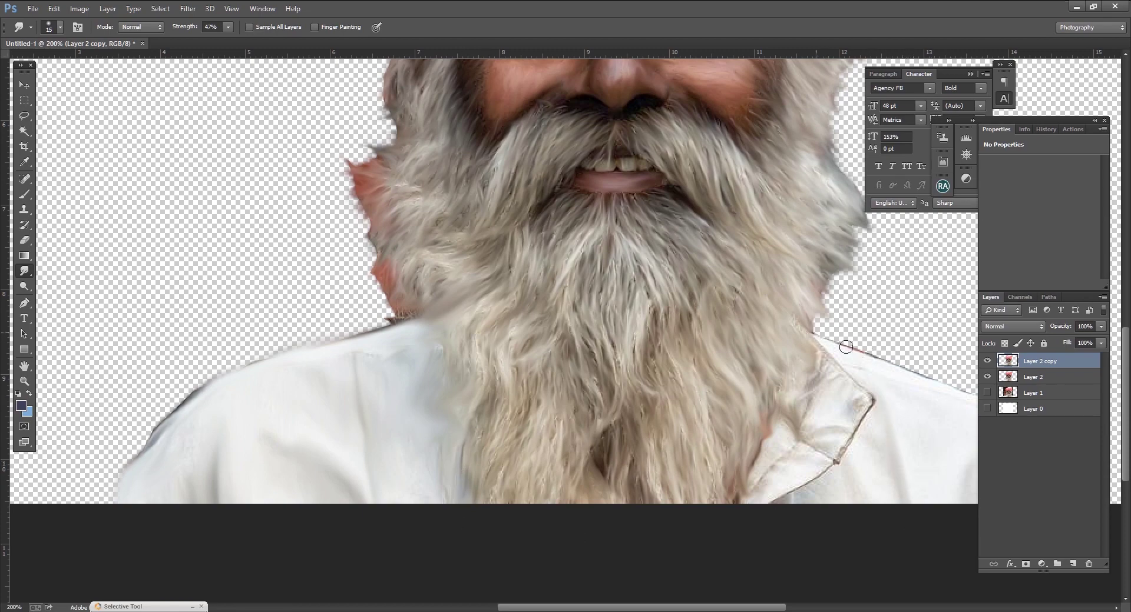
# Smudge the shirt's right edge outward with a size-30 brush, then return the brush to 20.
pyautogui.moveTo(846, 347); pyautogui.dragTo(936, 377)
pyautogui.hscroll(5, 811, 591)
pyautogui.moveTo(805, 451); pyautogui.dragTo(693, 439)
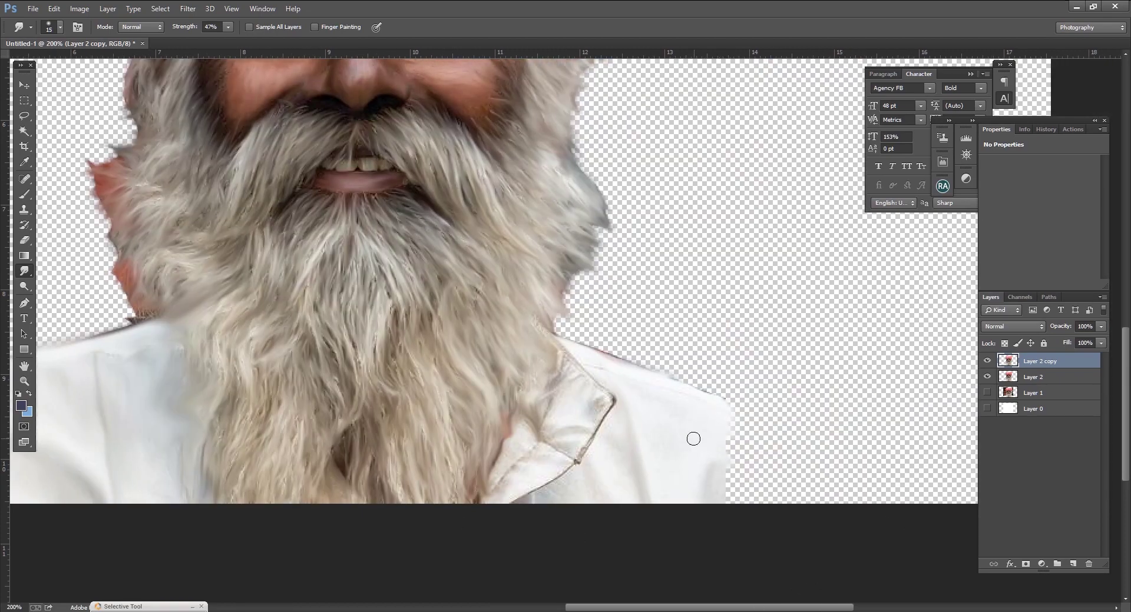
pyautogui.press(']')
pyautogui.press(']')
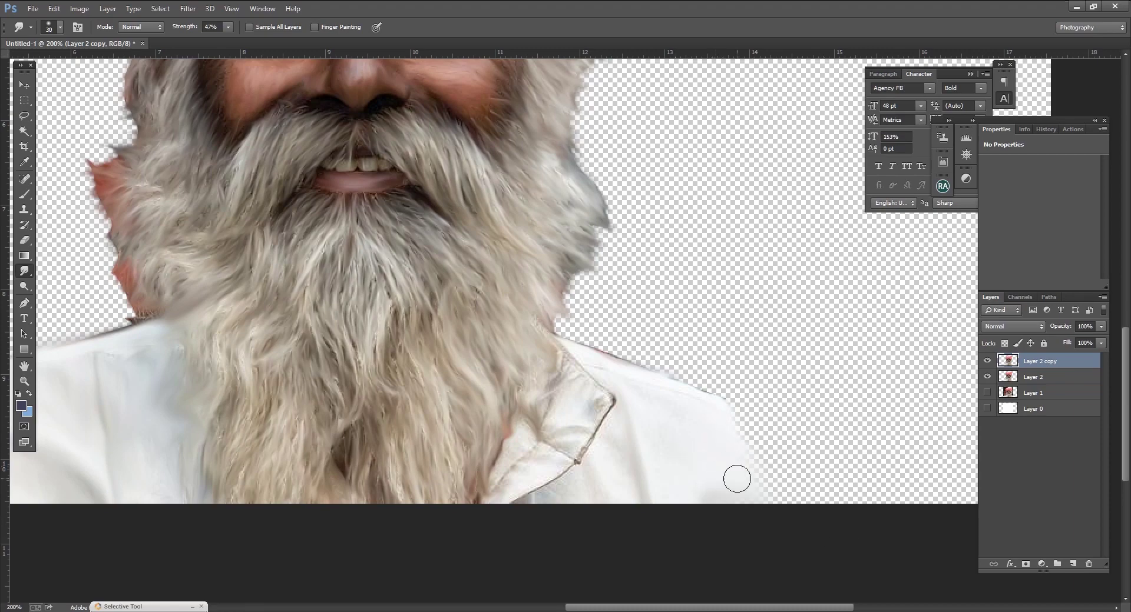
pyautogui.moveTo(737, 477); pyautogui.dragTo(826, 448)
pyautogui.moveTo(757, 471); pyautogui.dragTo(828, 532)
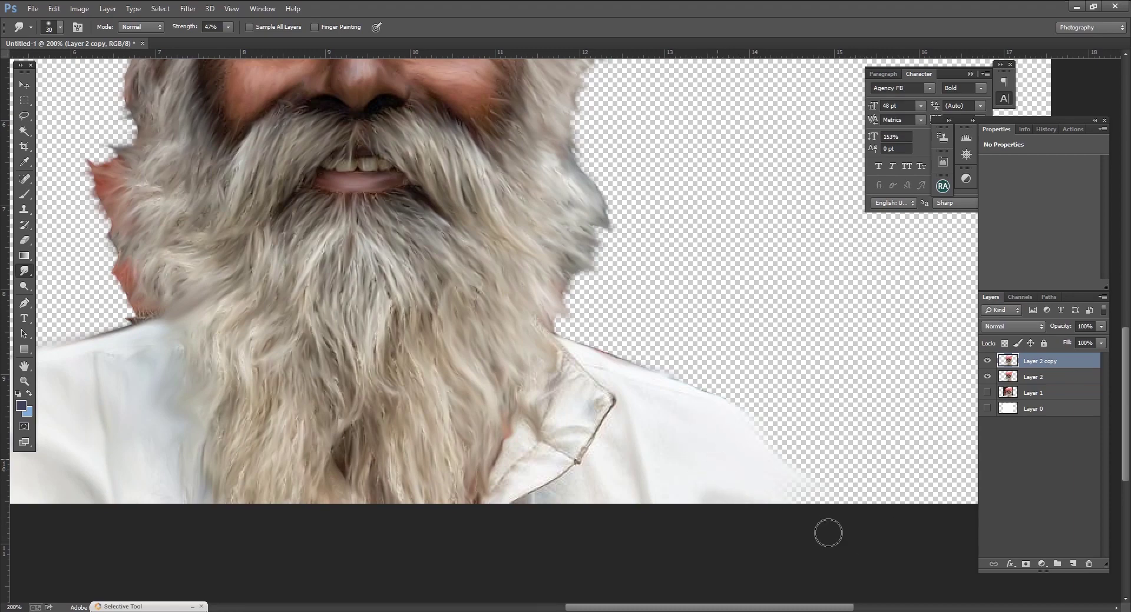
pyautogui.press('[')
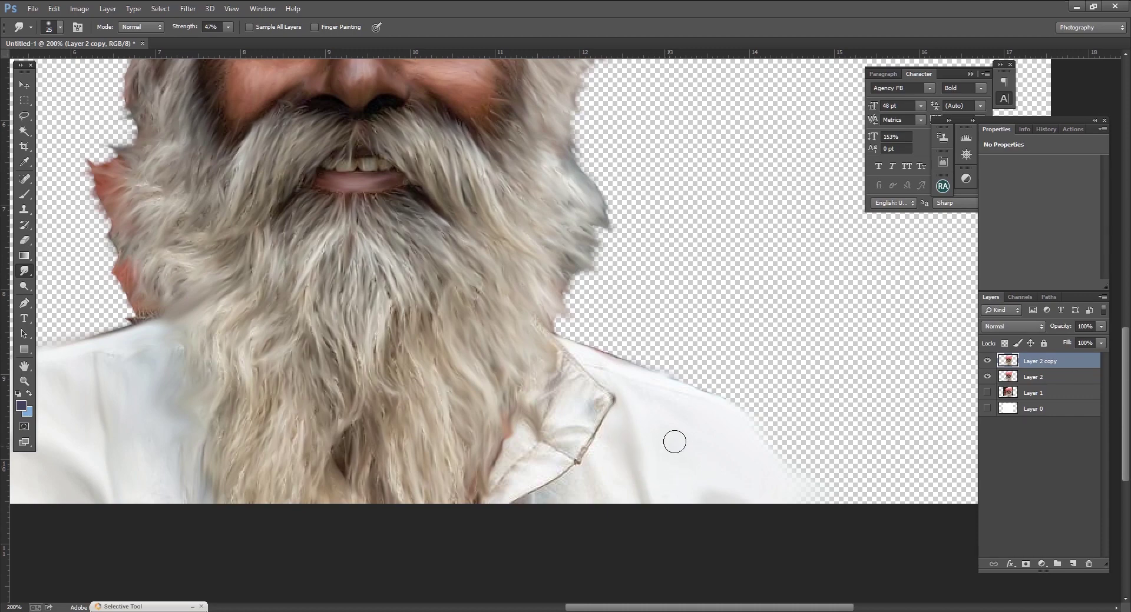
pyautogui.press('[')
pyautogui.press('[')
pyautogui.press('[')
pyautogui.press('[')
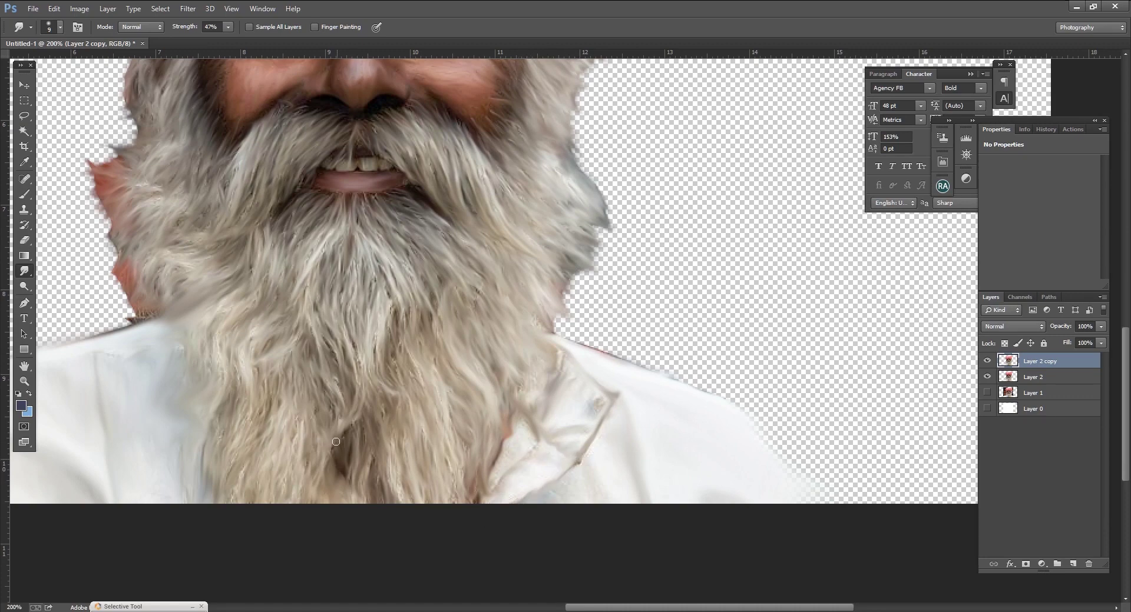
pyautogui.hotkey('ctrl', '-')
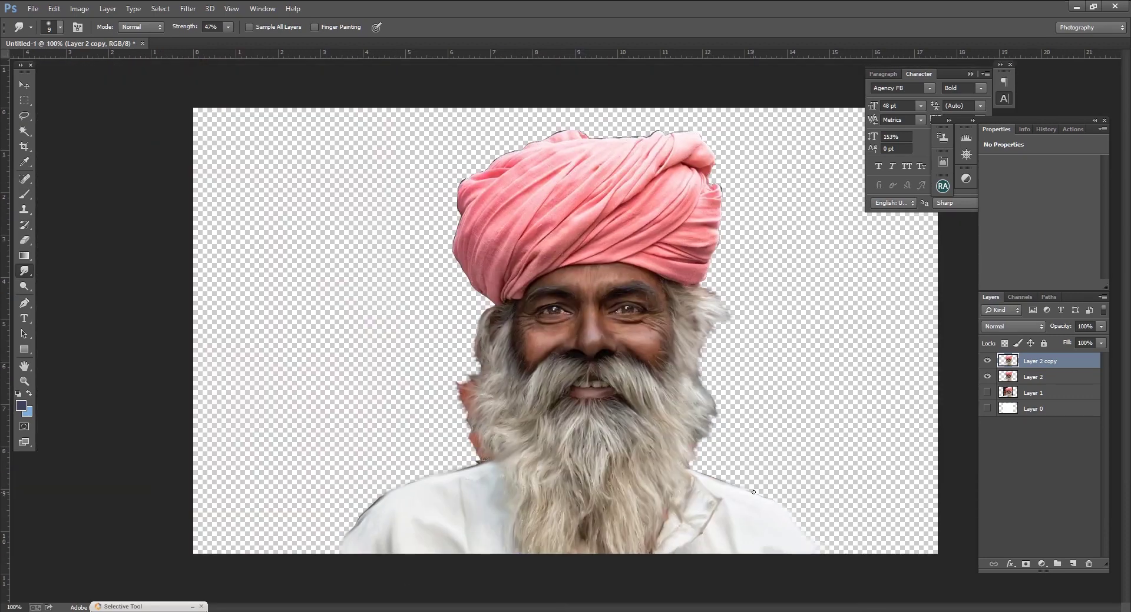
# Smear the turban folds near the eyes and enlarge the smudge brush to 7.
pyautogui.hotkey('ctrl', '+')
pyautogui.hotkey('ctrl', '+')
pyautogui.hotkey('ctrl', '+')
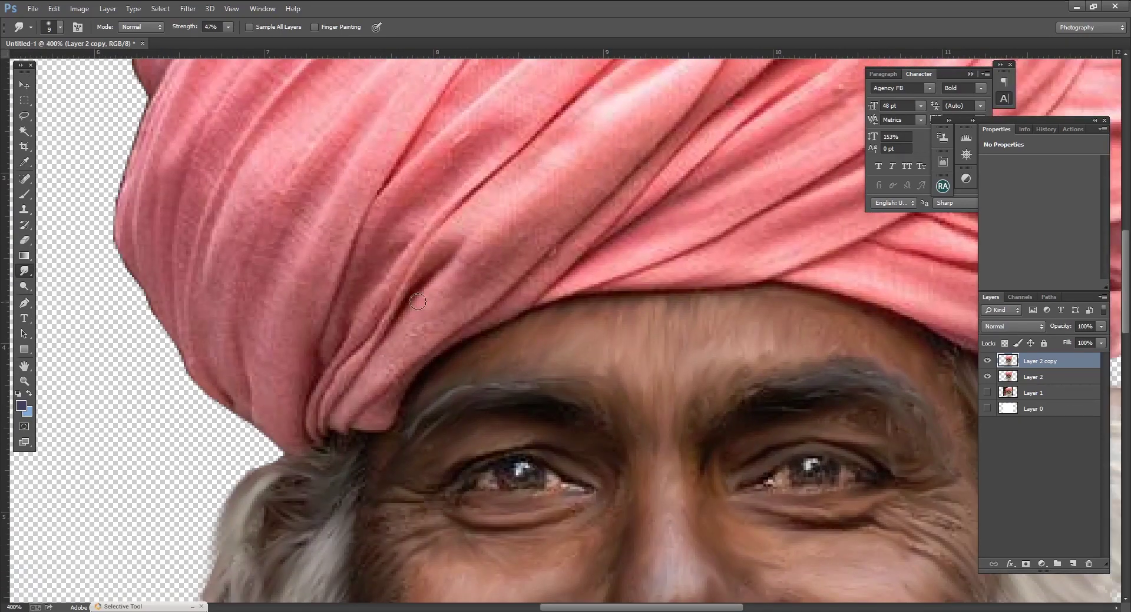
pyautogui.moveTo(407, 318); pyautogui.dragTo(385, 343)
pyautogui.moveTo(460, 246); pyautogui.dragTo(441, 272)
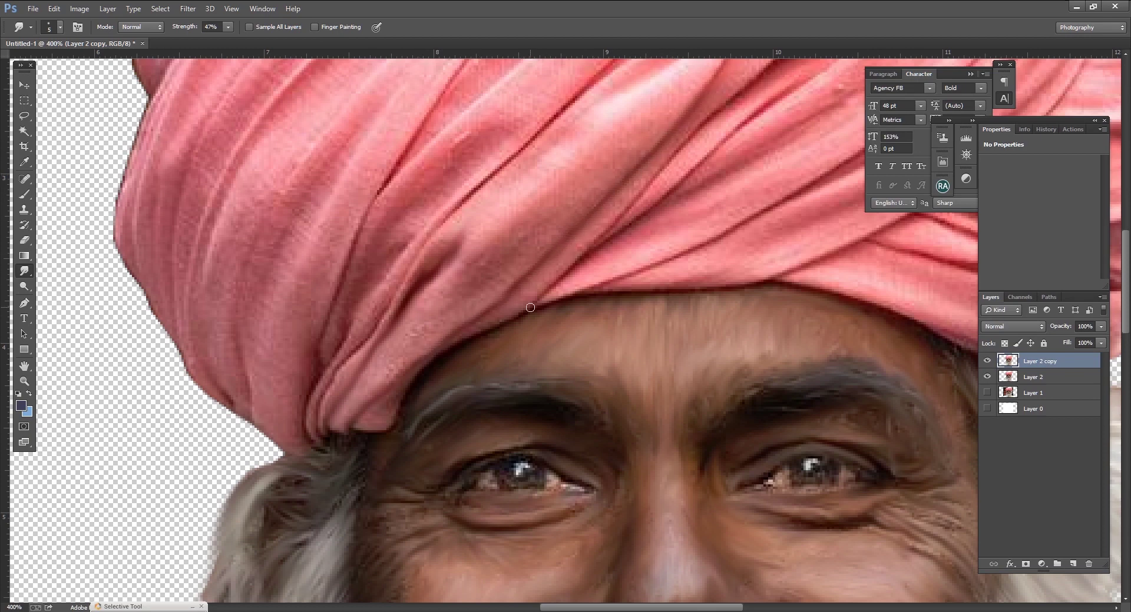
pyautogui.moveTo(530, 307); pyautogui.dragTo(557, 275)
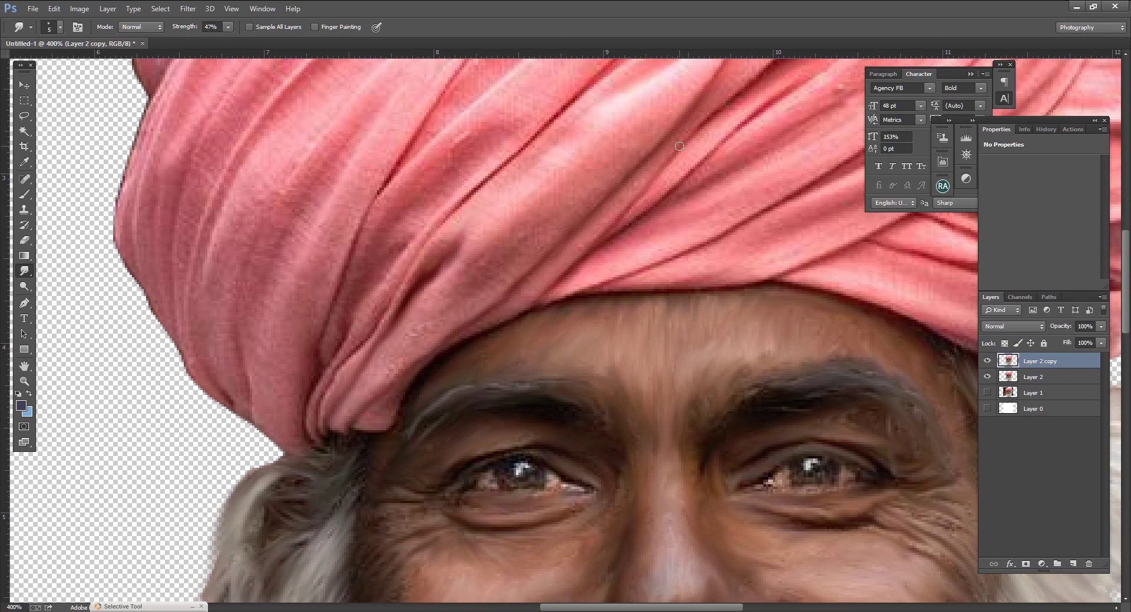
pyautogui.moveTo(757, 116); pyautogui.dragTo(807, 84)
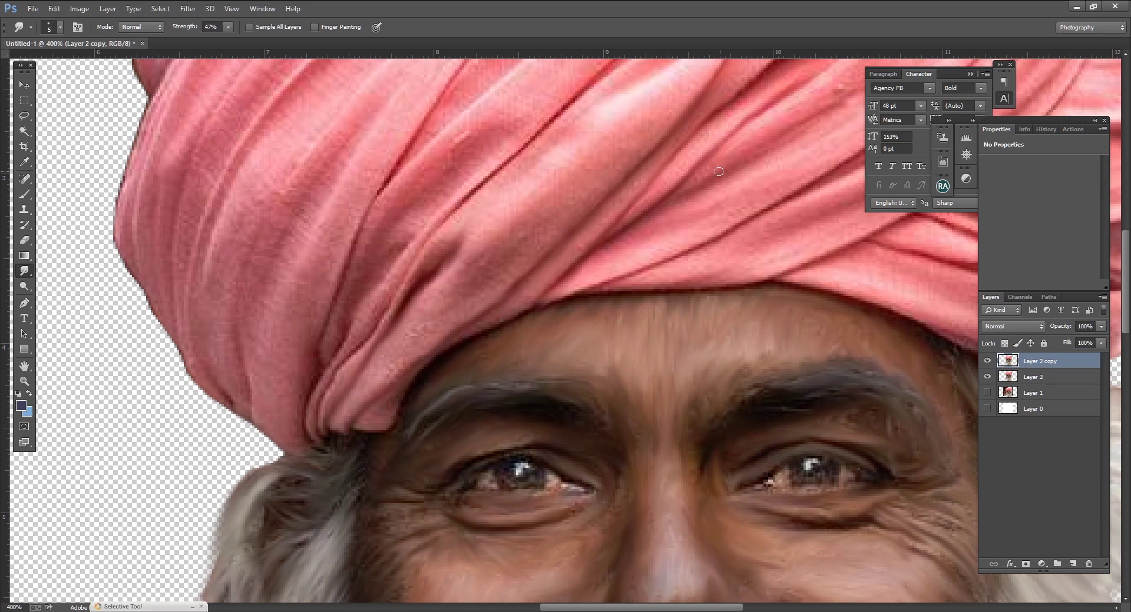
pyautogui.press(']')
pyautogui.press(']')
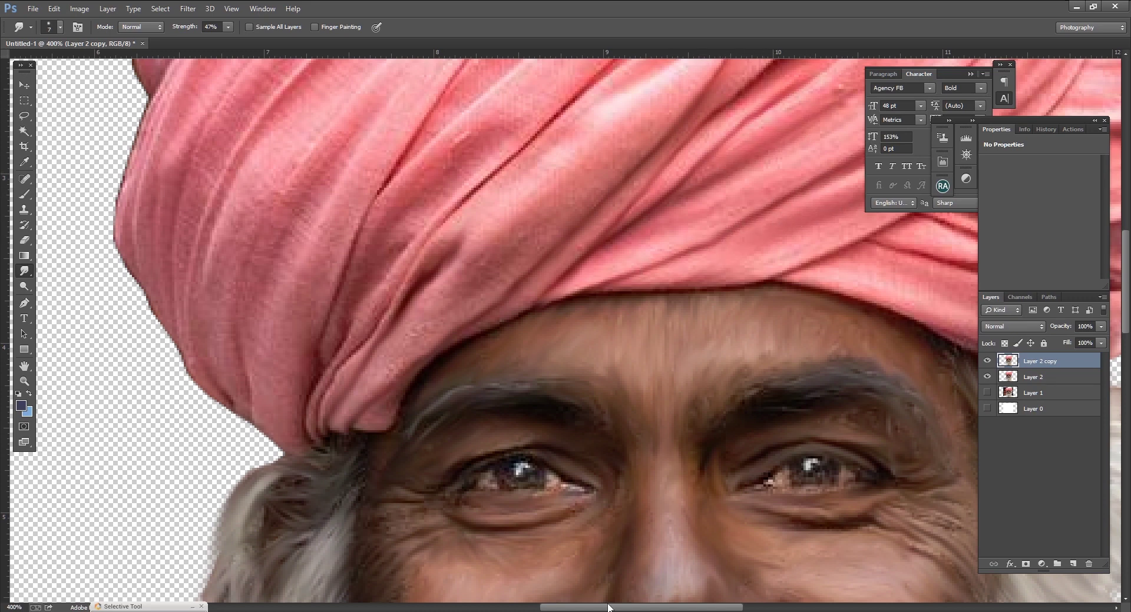
pyautogui.moveTo(609, 608); pyautogui.dragTo(635, 608)
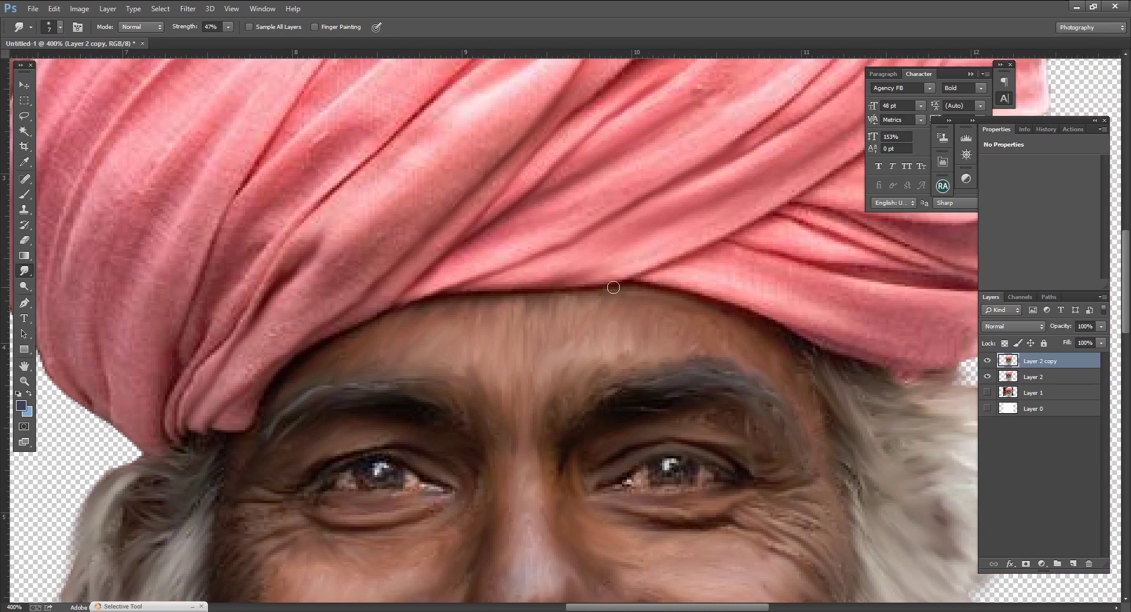
# Smooth the turban creases into painterly bands and push its right and upper-right edges outward.
pyautogui.moveTo(798, 199); pyautogui.dragTo(766, 207)
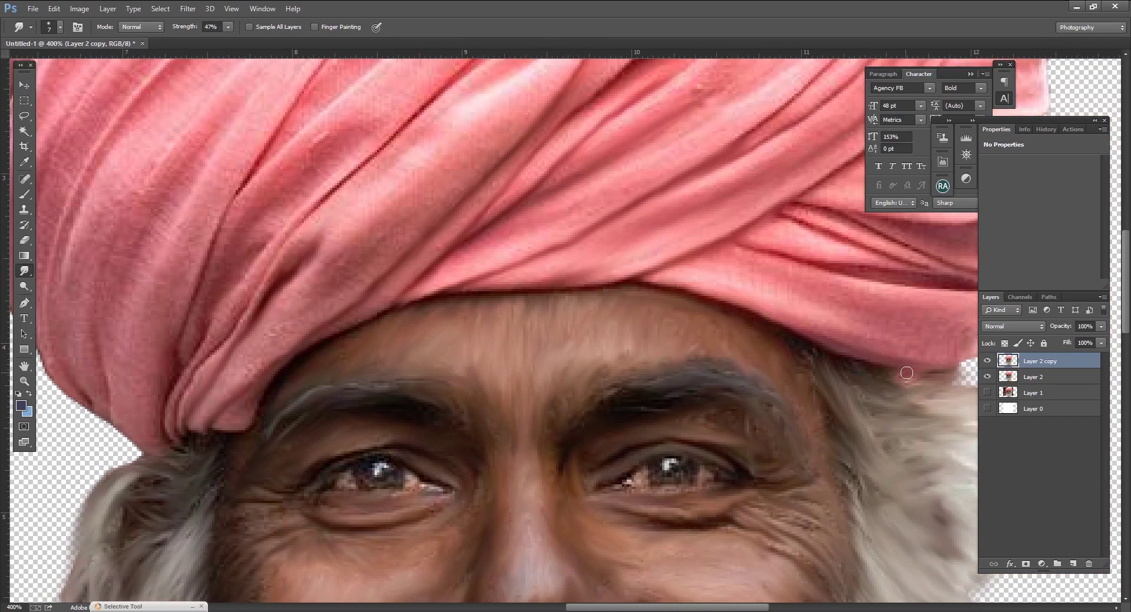
pyautogui.moveTo(906, 372); pyautogui.dragTo(948, 362)
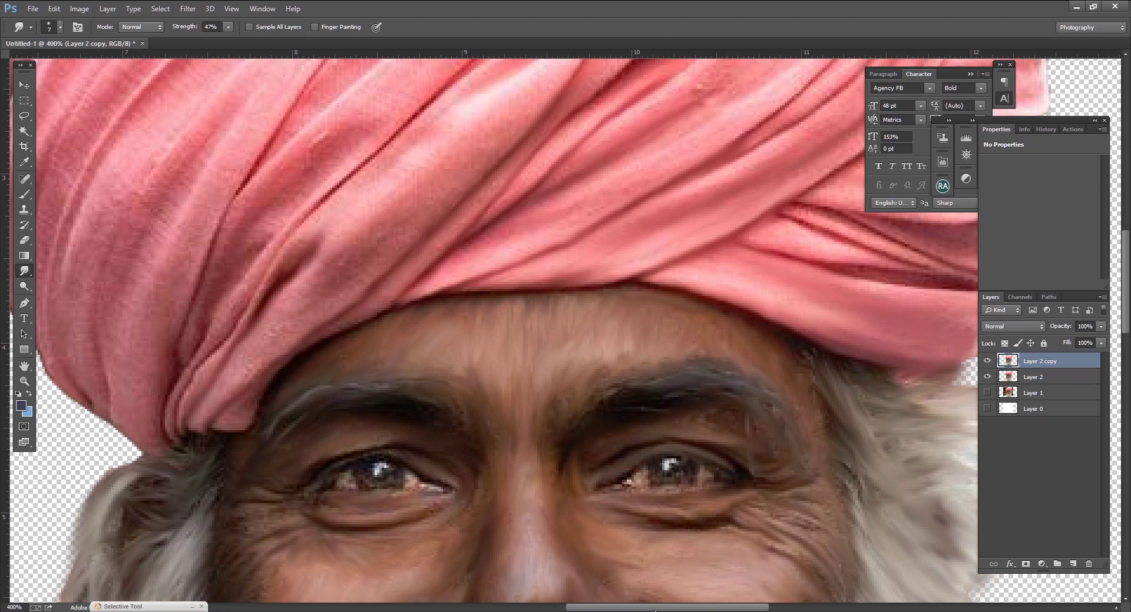
pyautogui.moveTo(655, 608); pyautogui.dragTo(700, 608)
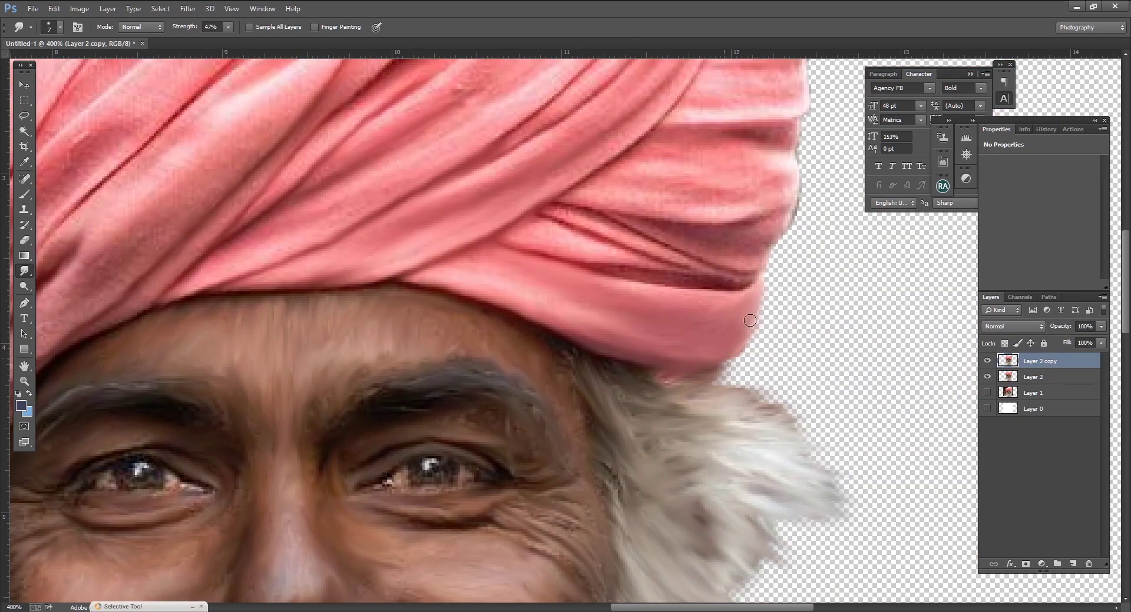
pyautogui.moveTo(708, 292)
pyautogui.mouseDown()
pyautogui.moveTo(638, 249)
pyautogui.moveTo(686, 251)
pyautogui.mouseUp()
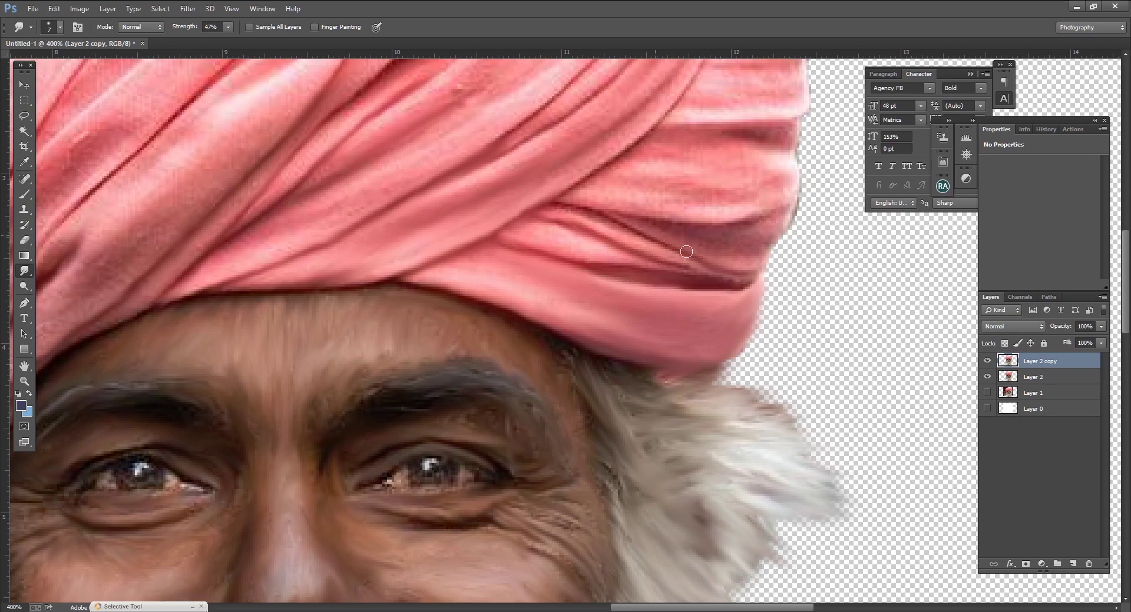
pyautogui.moveTo(611, 221)
pyautogui.mouseDown()
pyautogui.moveTo(566, 203)
pyautogui.moveTo(767, 241)
pyautogui.moveTo(775, 195)
pyautogui.moveTo(798, 187)
pyautogui.mouseUp()
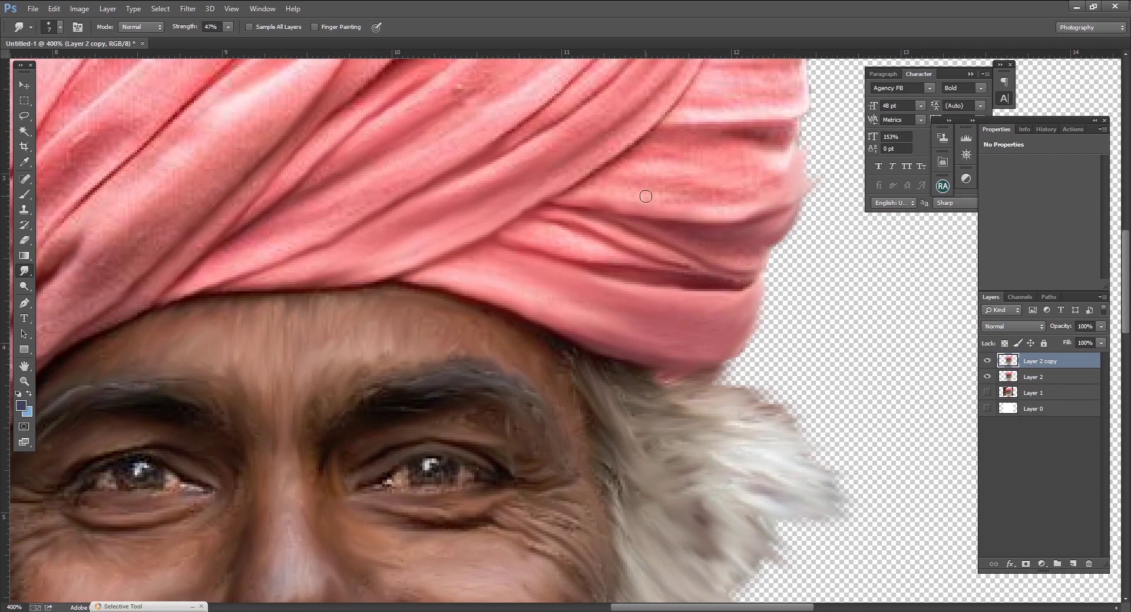
pyautogui.moveTo(618, 155)
pyautogui.mouseDown()
pyautogui.moveTo(653, 130)
pyautogui.moveTo(777, 132)
pyautogui.moveTo(648, 130)
pyautogui.moveTo(807, 114)
pyautogui.moveTo(802, 146)
pyautogui.mouseUp()
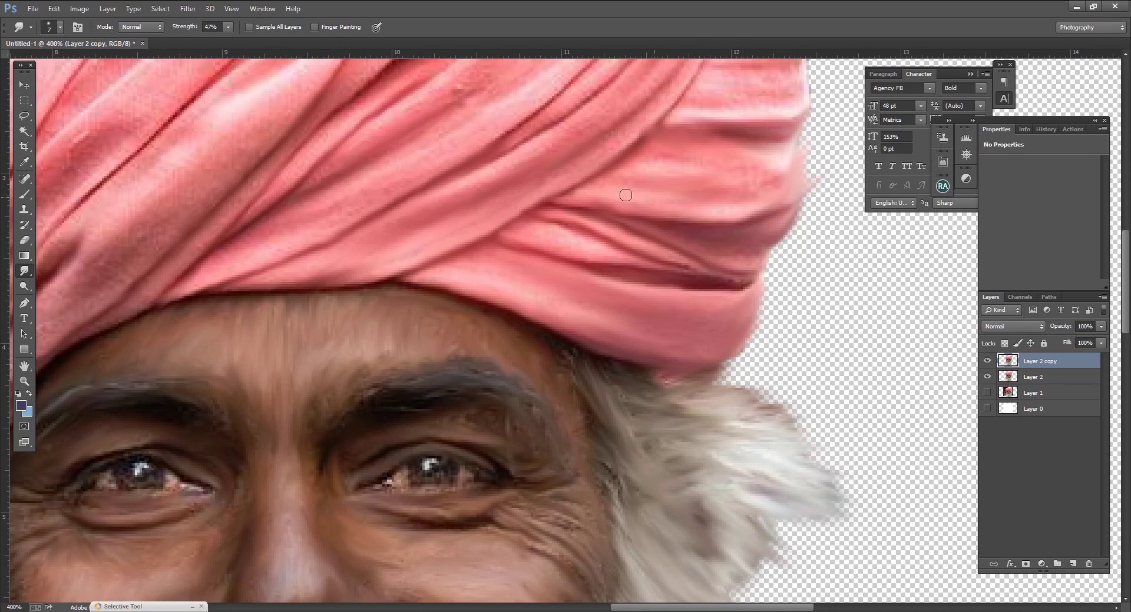
pyautogui.moveTo(636, 166); pyautogui.dragTo(618, 163)
pyautogui.scroll(3, 786, 262)
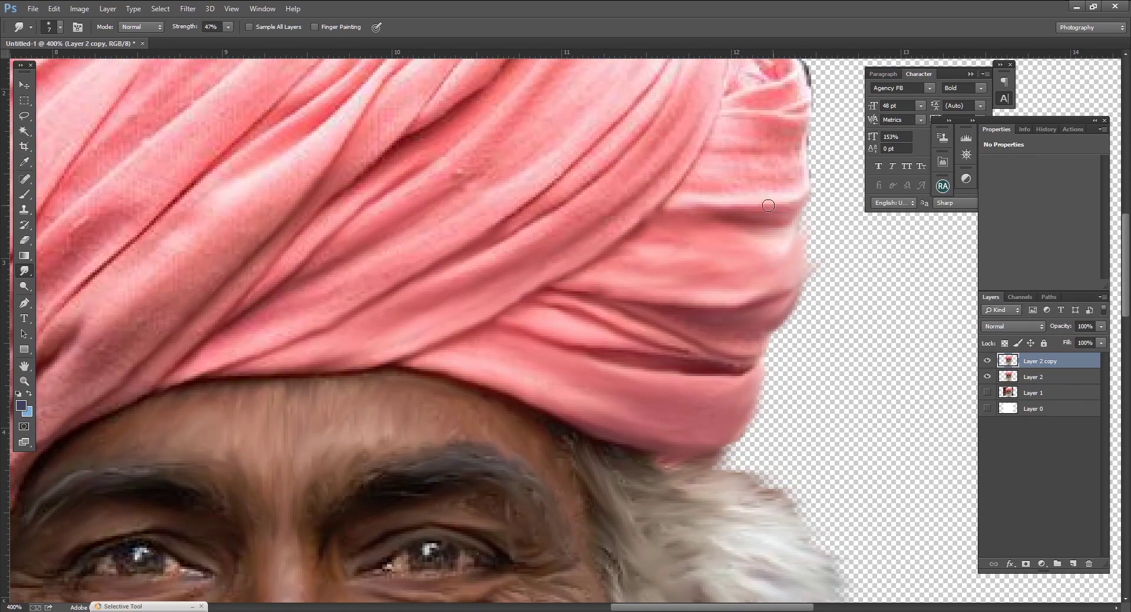
pyautogui.moveTo(768, 206); pyautogui.dragTo(820, 186)
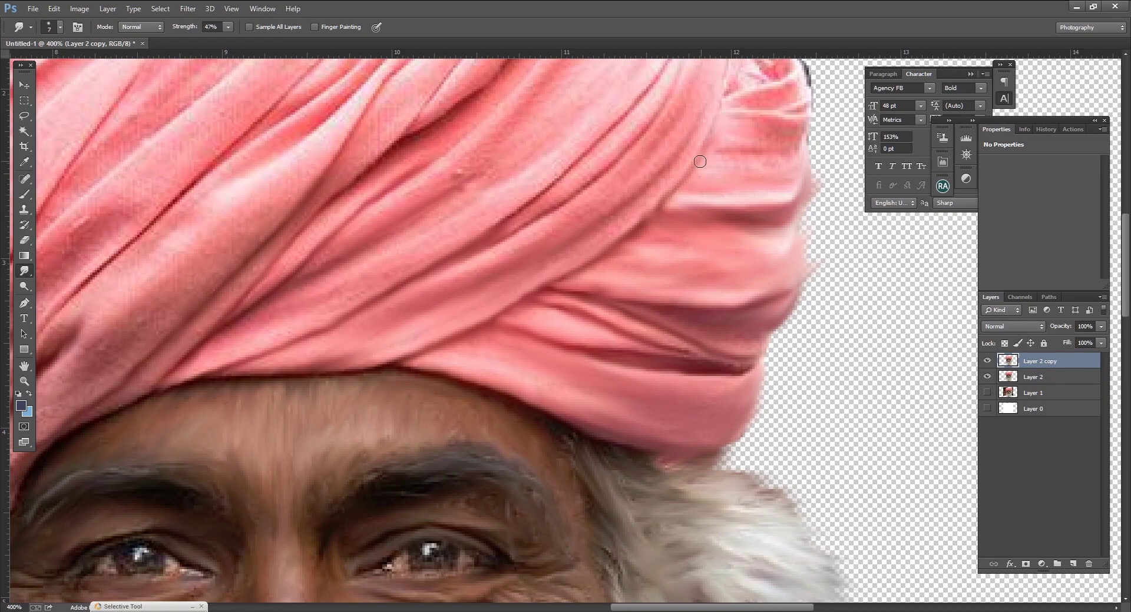
pyautogui.moveTo(751, 125); pyautogui.dragTo(805, 155)
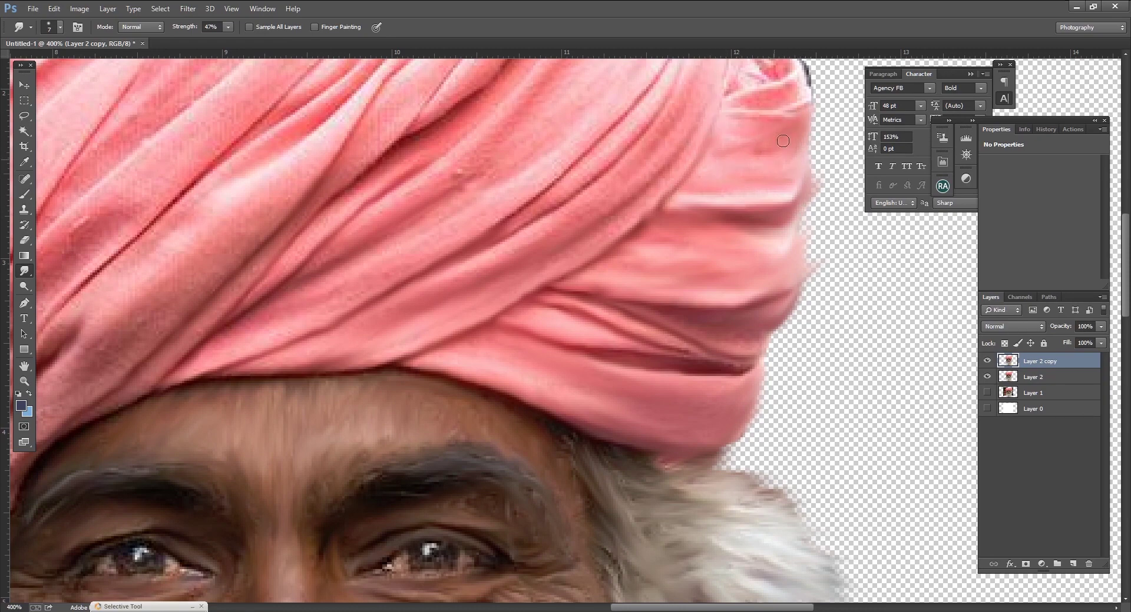
pyautogui.scroll(2, 765, 159)
pyautogui.moveTo(793, 126)
pyautogui.mouseDown()
pyautogui.moveTo(732, 172)
pyautogui.moveTo(750, 126)
pyautogui.moveTo(788, 121)
pyautogui.moveTo(620, 183)
pyautogui.mouseUp()
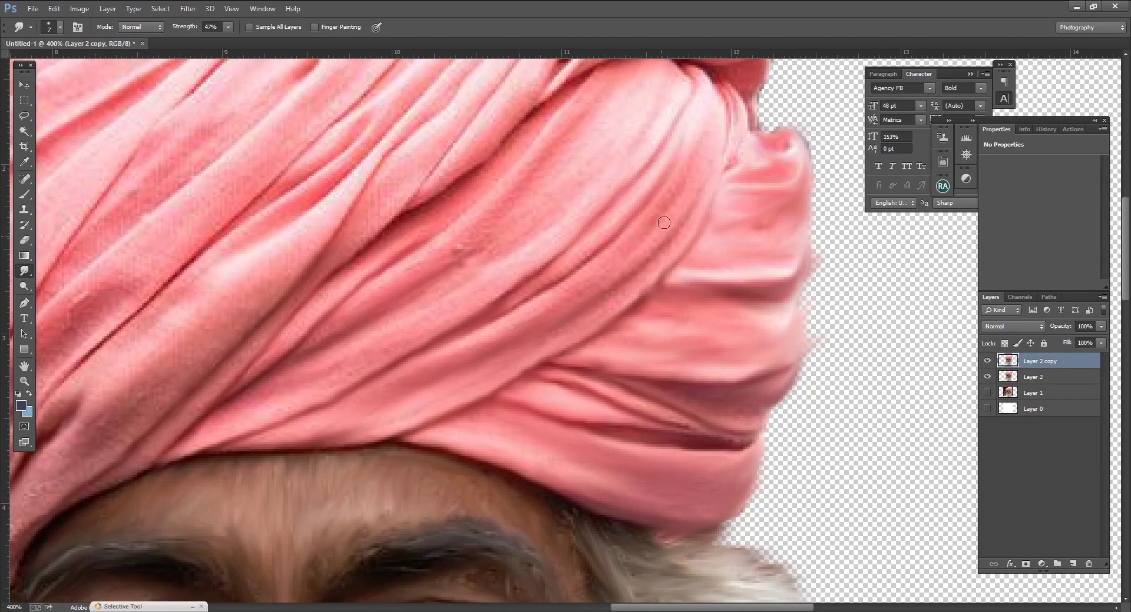
# Lighten the turban's dark top outline and fold lines, undoing a stray dark smudge.
pyautogui.scroll(3, 648, 165)
pyautogui.moveTo(683, 159)
pyautogui.mouseDown()
pyautogui.moveTo(725, 194)
pyautogui.moveTo(765, 167)
pyautogui.mouseUp()
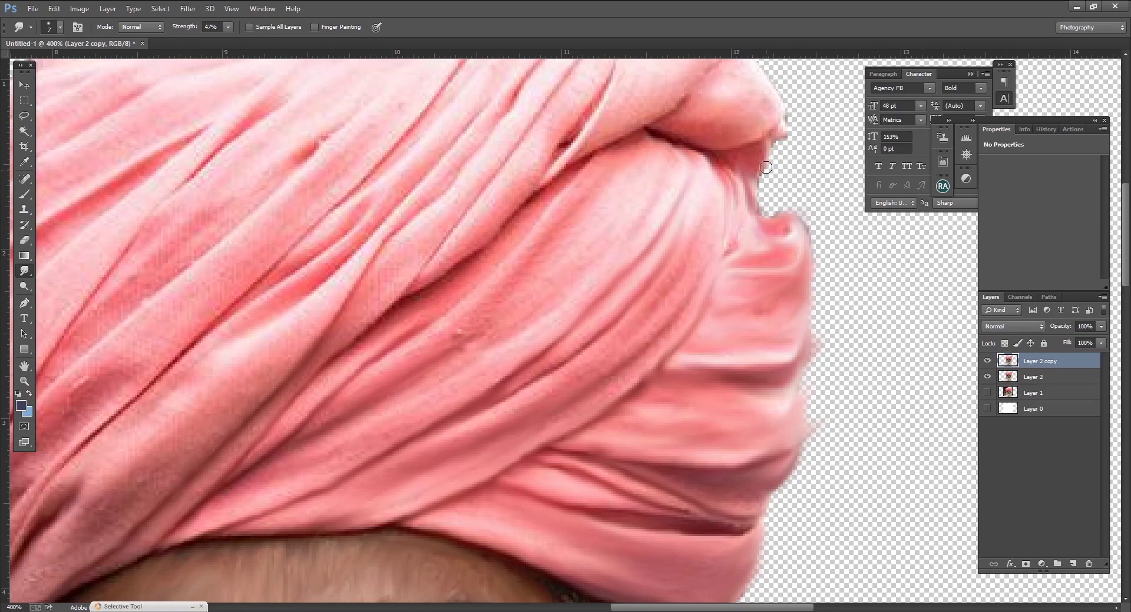
pyautogui.scroll(3, 787, 109)
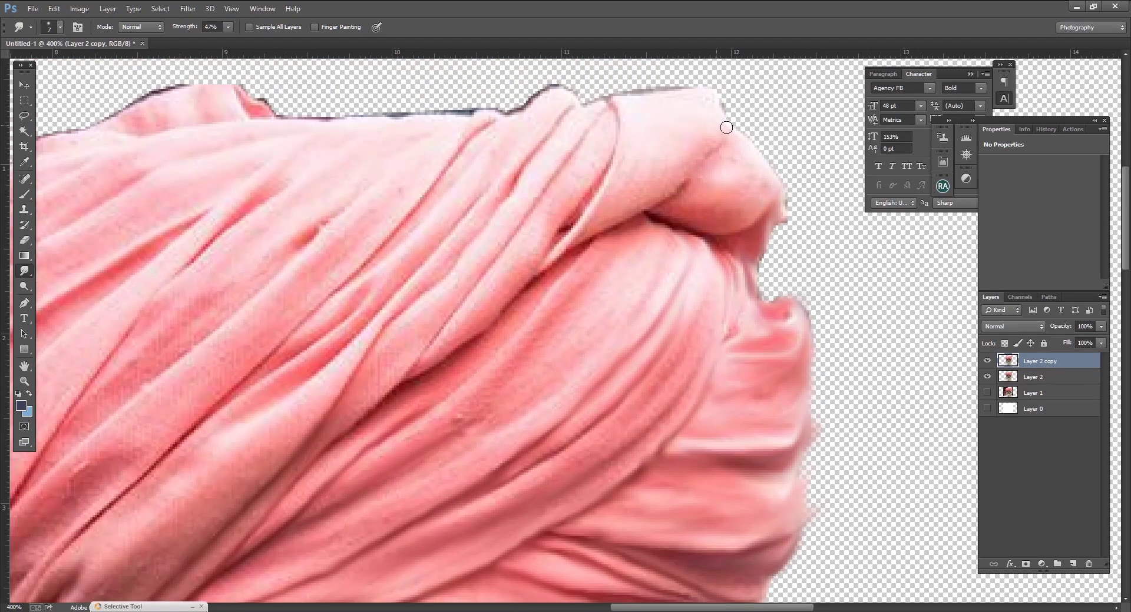
pyautogui.moveTo(721, 117); pyautogui.dragTo(681, 106)
pyautogui.moveTo(550, 254)
pyautogui.mouseDown()
pyautogui.moveTo(607, 153)
pyautogui.moveTo(706, 153)
pyautogui.moveTo(683, 198)
pyautogui.moveTo(589, 259)
pyautogui.mouseUp()
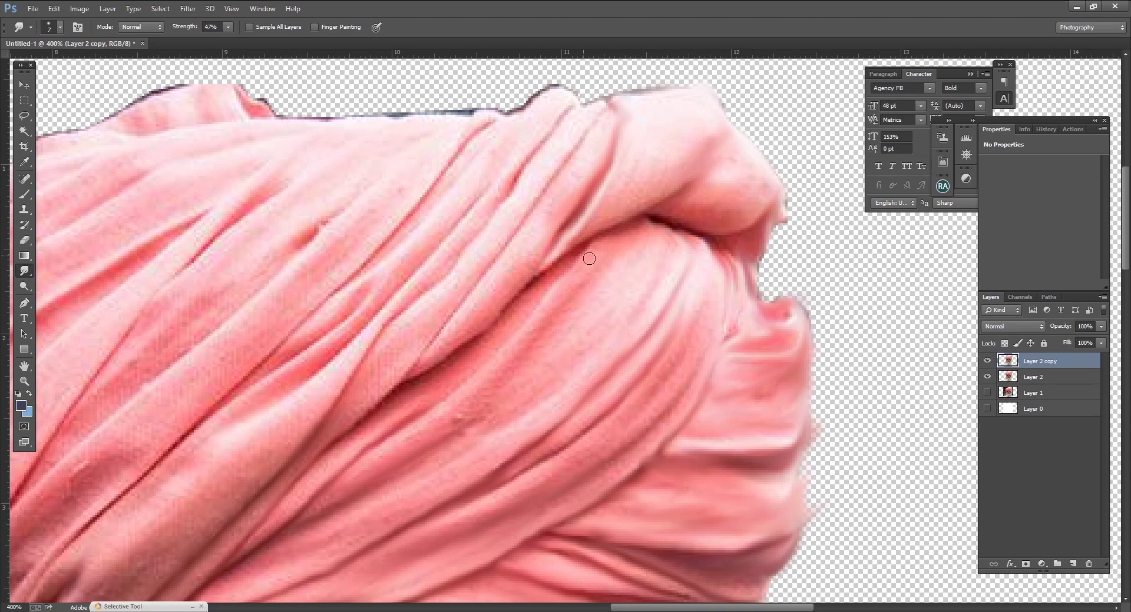
pyautogui.hotkey('ctrl', 'z')
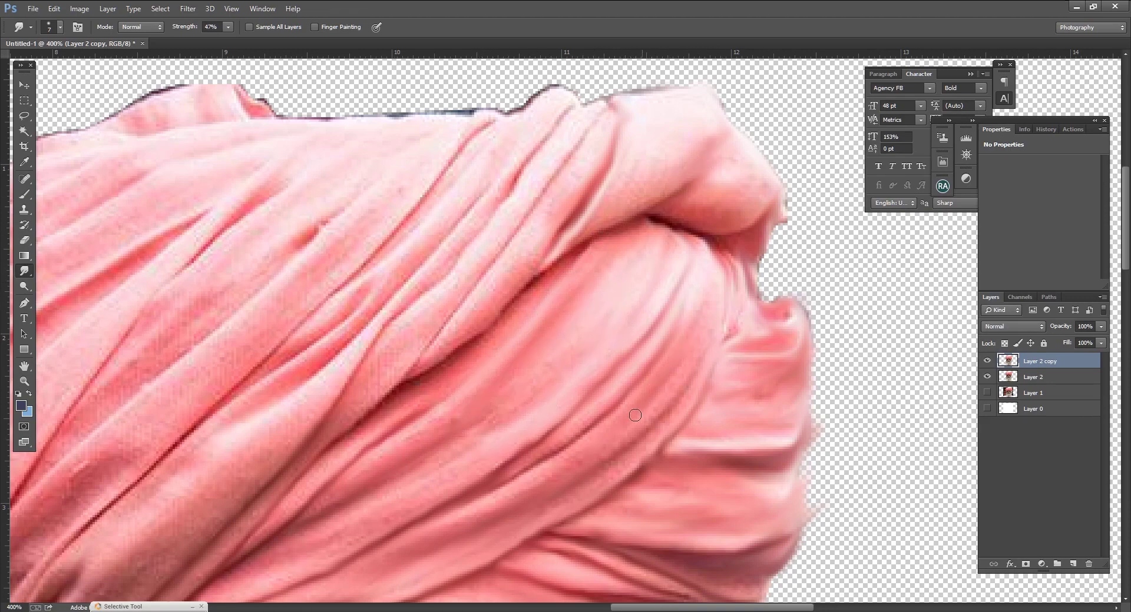
# Smear the fabric crease downward and soften the diagonal crease across the turban.
pyautogui.moveTo(732, 327); pyautogui.dragTo(730, 359)
pyautogui.hscroll(-1, 698, 520)
pyautogui.hscroll(-1, 647, 412)
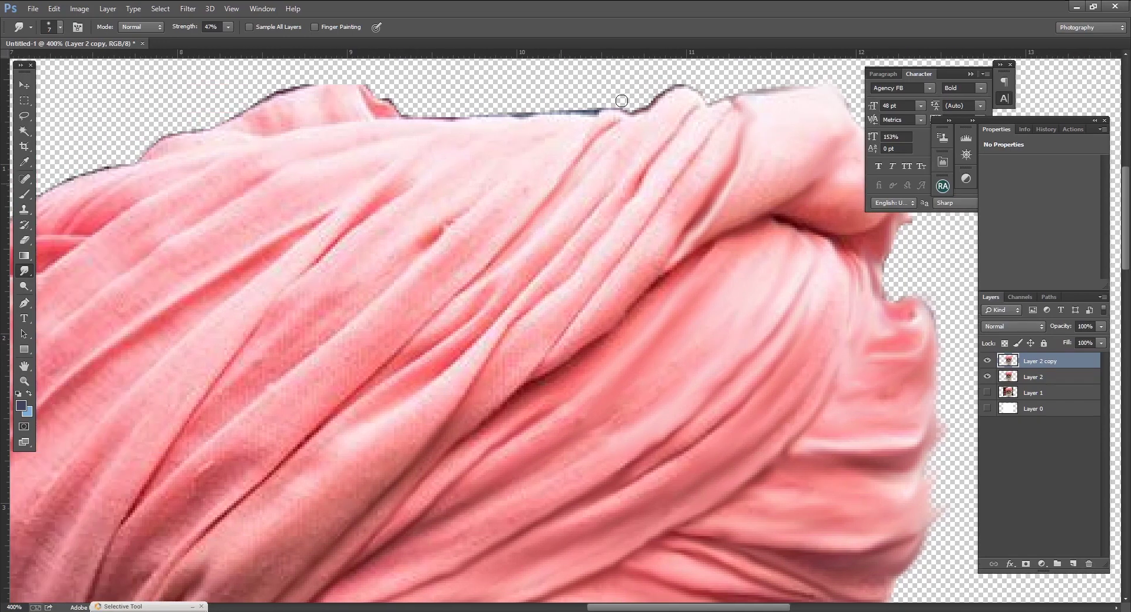
pyautogui.scroll(-2, 470, 488)
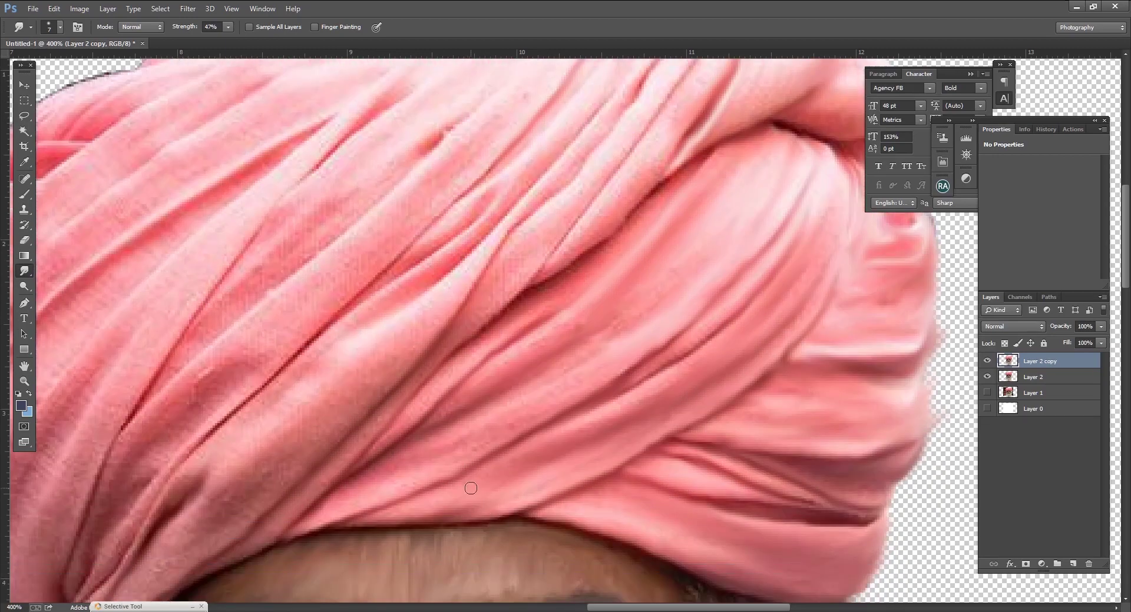
pyautogui.moveTo(206, 437)
pyautogui.mouseDown()
pyautogui.moveTo(486, 251)
pyautogui.moveTo(586, 116)
pyautogui.mouseUp()
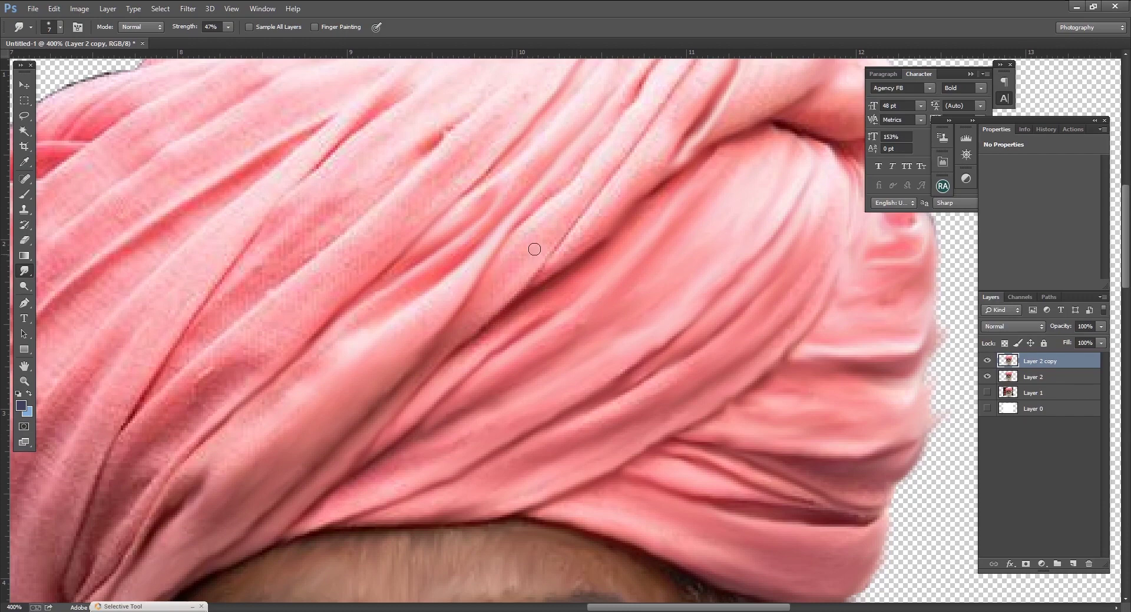
# Smudge away the dark turban crease and lighten the dark fabric shadow below it.
pyautogui.scroll(2, 657, 118)
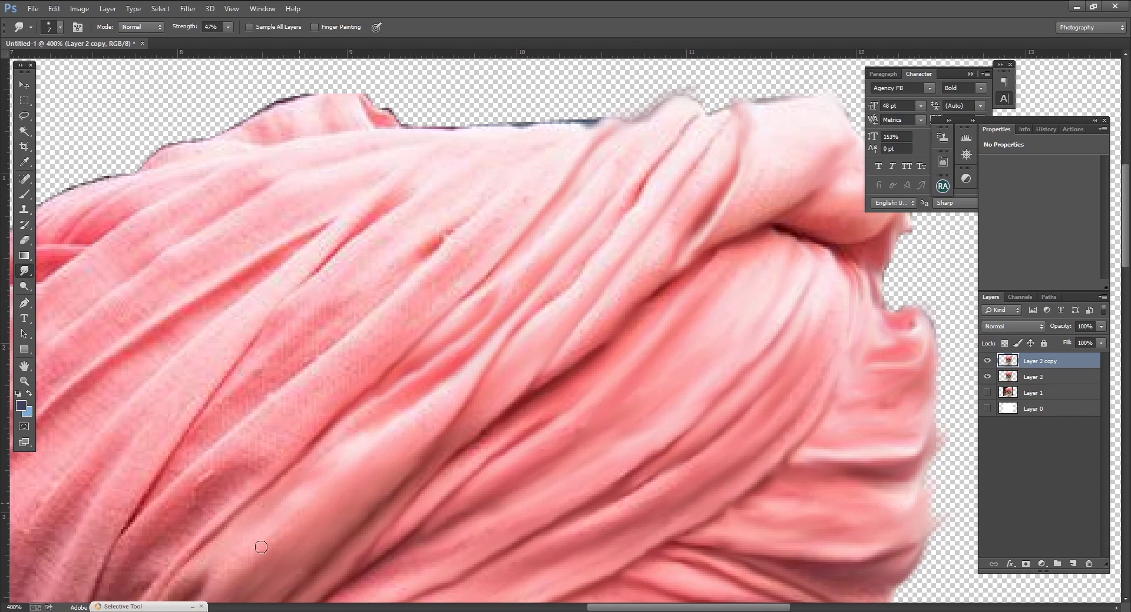
pyautogui.hscroll(-3, 448, 424)
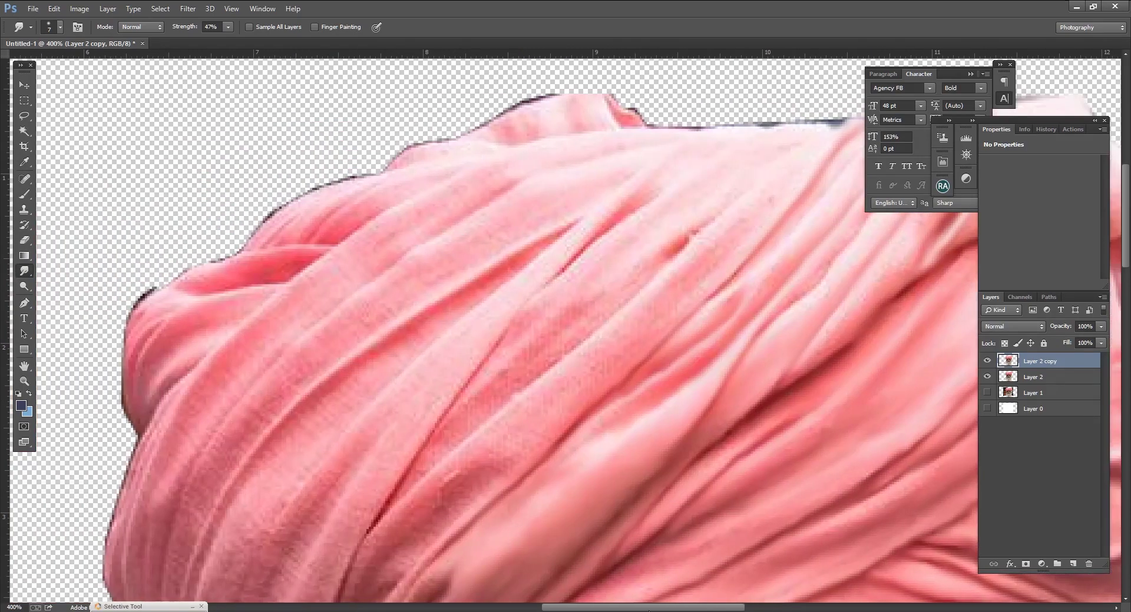
pyautogui.scroll(-2, 513, 451)
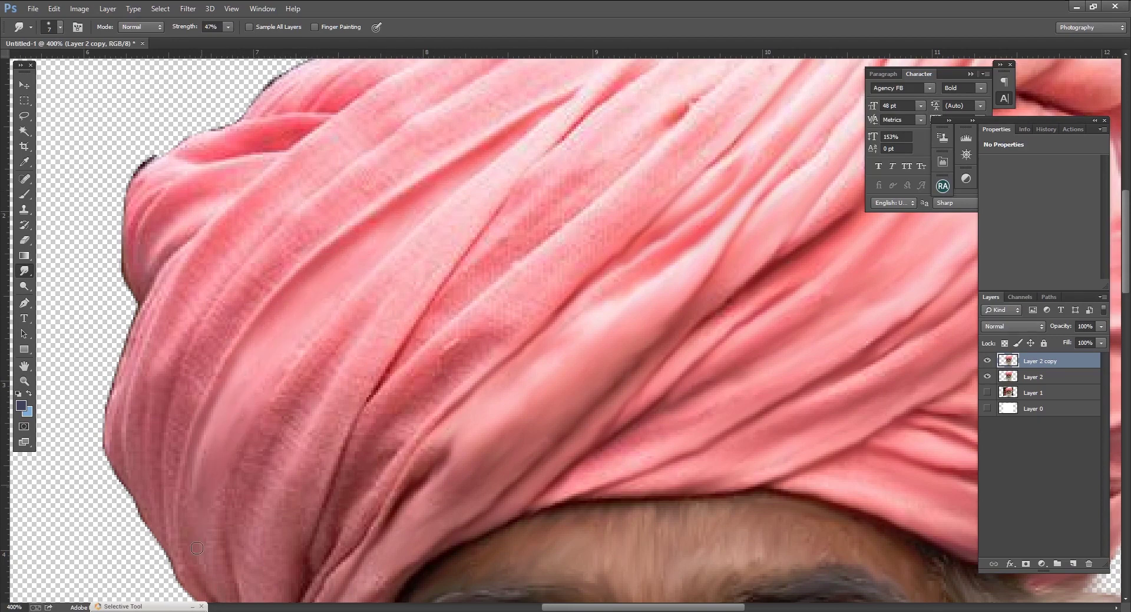
pyautogui.moveTo(453, 249); pyautogui.dragTo(389, 365)
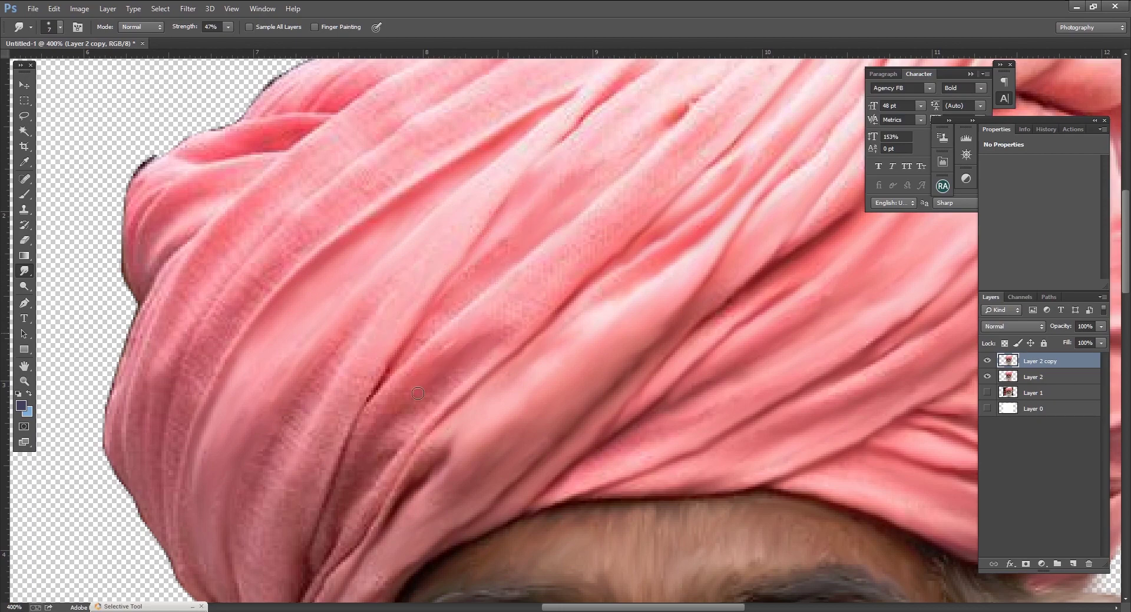
pyautogui.moveTo(365, 447); pyautogui.dragTo(361, 498)
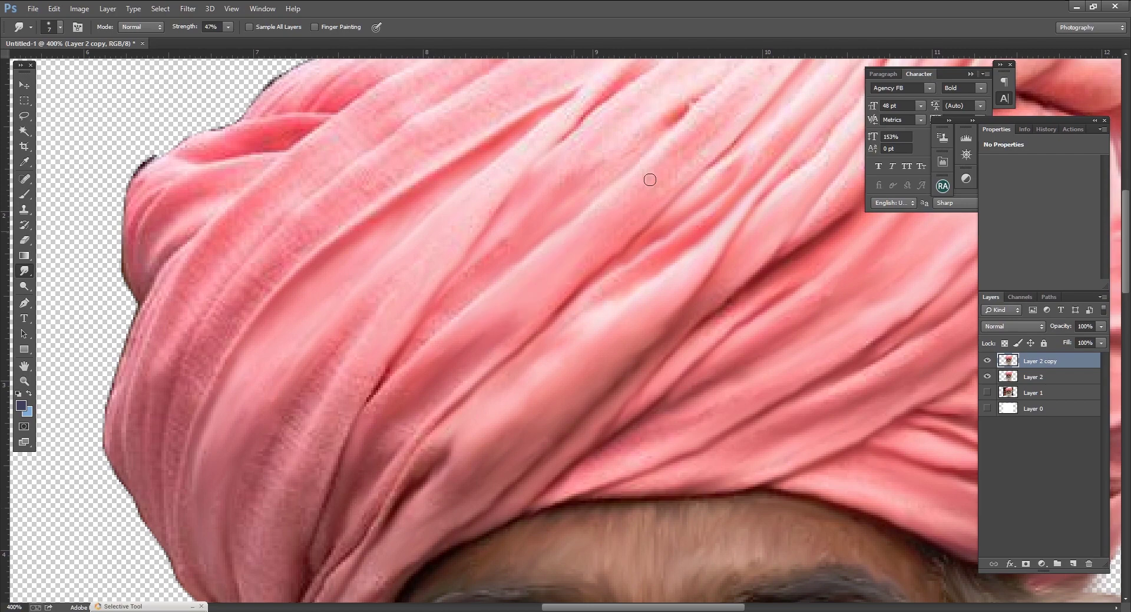
pyautogui.scroll(3, 653, 330)
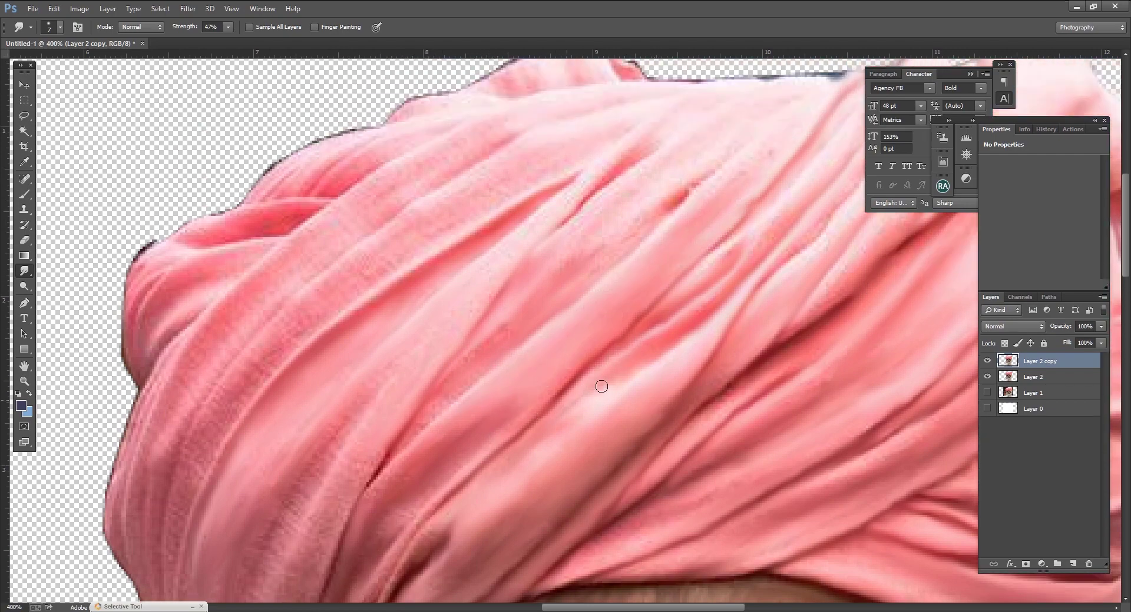
# Soften the dark outline along the turban top and blend the small fabric creases.
pyautogui.moveTo(726, 159); pyautogui.dragTo(701, 205)
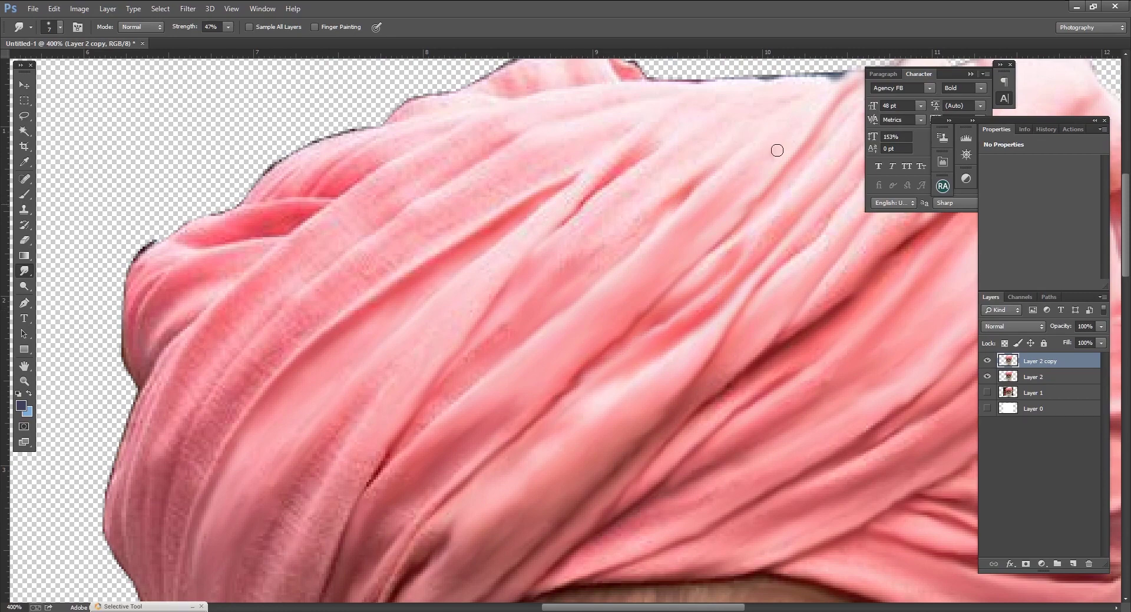
pyautogui.moveTo(784, 104); pyautogui.dragTo(818, 72)
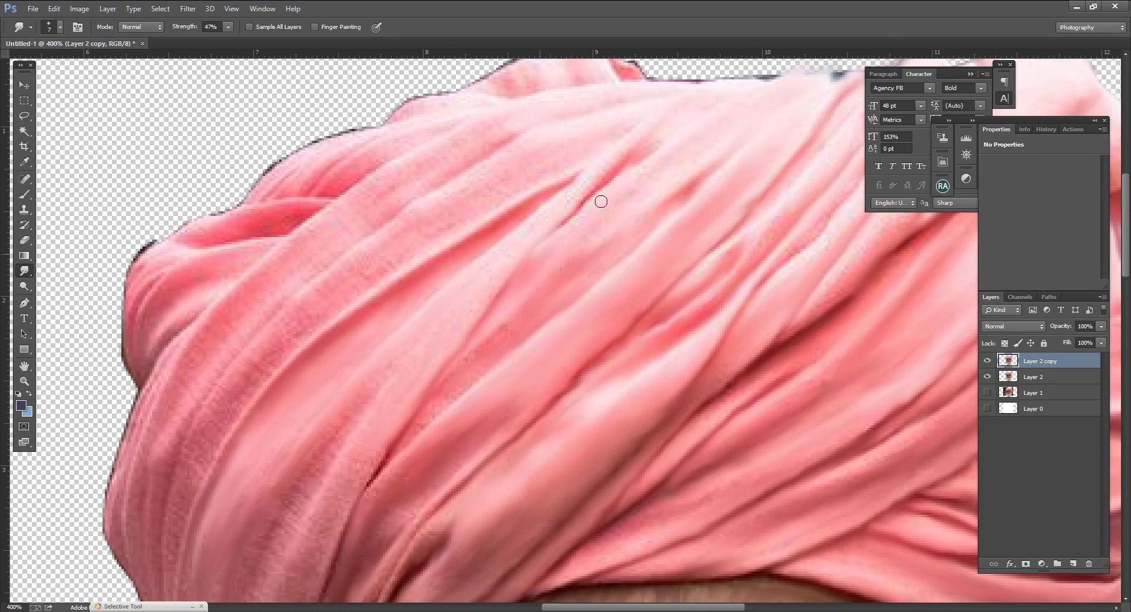
pyautogui.moveTo(601, 202); pyautogui.dragTo(646, 169)
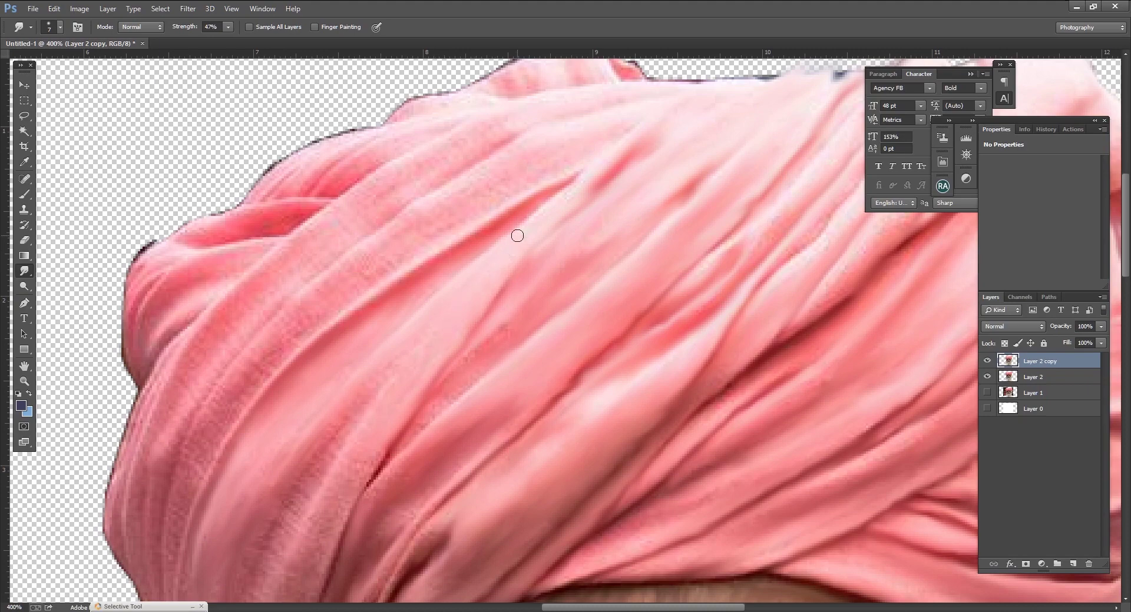
pyautogui.moveTo(517, 236); pyautogui.dragTo(593, 237)
pyautogui.moveTo(367, 491); pyautogui.dragTo(518, 332)
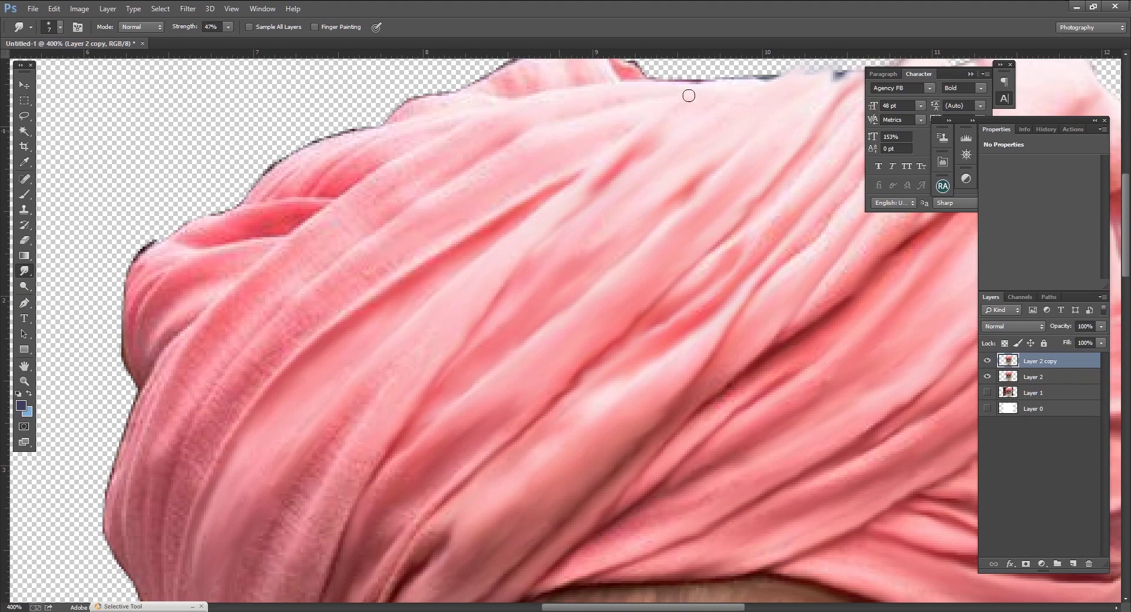
pyautogui.moveTo(656, 76); pyautogui.dragTo(627, 80)
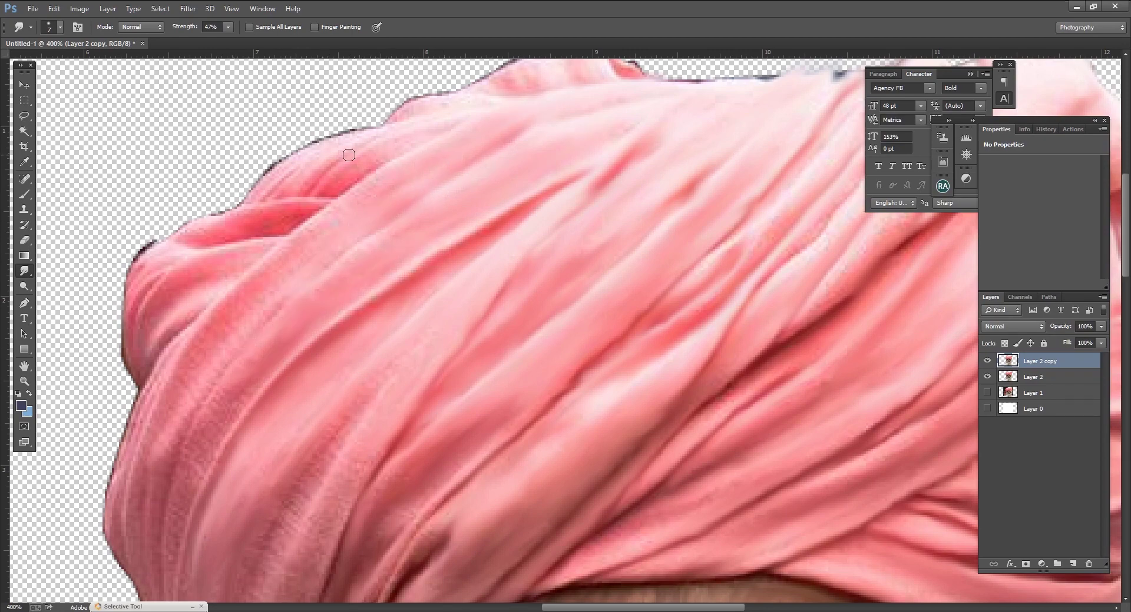
pyautogui.moveTo(330, 137); pyautogui.dragTo(373, 130)
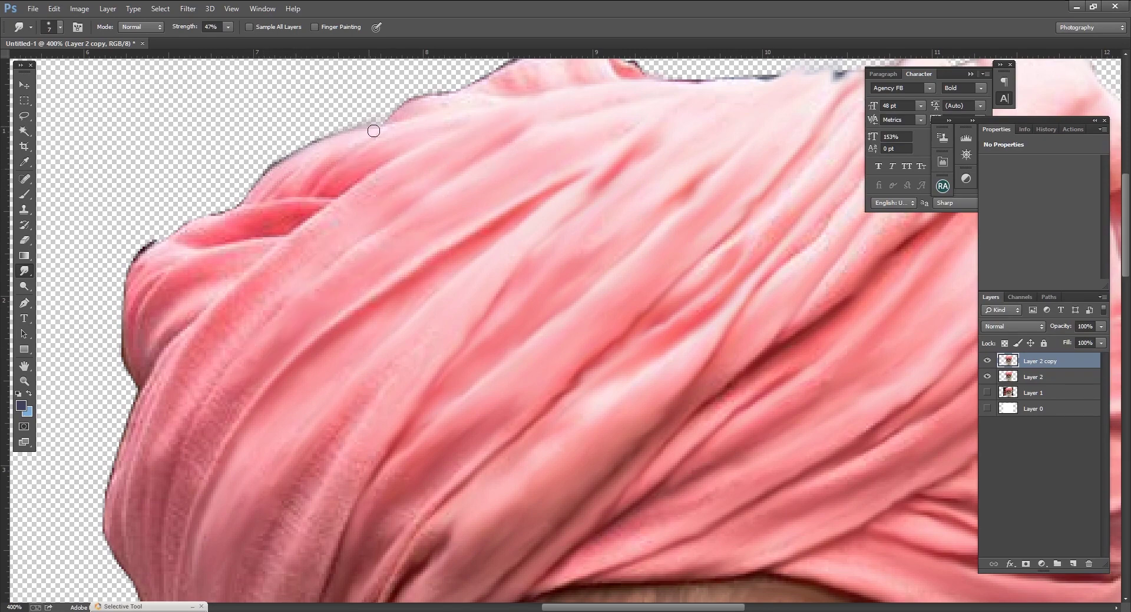
# Soften and extend the turban's upper-left, left and lower-left edges.
pyautogui.moveTo(253, 203)
pyautogui.mouseDown()
pyautogui.moveTo(124, 225)
pyautogui.moveTo(149, 232)
pyautogui.mouseUp()
pyautogui.moveTo(129, 288)
pyautogui.mouseDown()
pyautogui.moveTo(114, 316)
pyautogui.moveTo(125, 383)
pyautogui.mouseUp()
pyautogui.moveTo(152, 247); pyautogui.dragTo(125, 302)
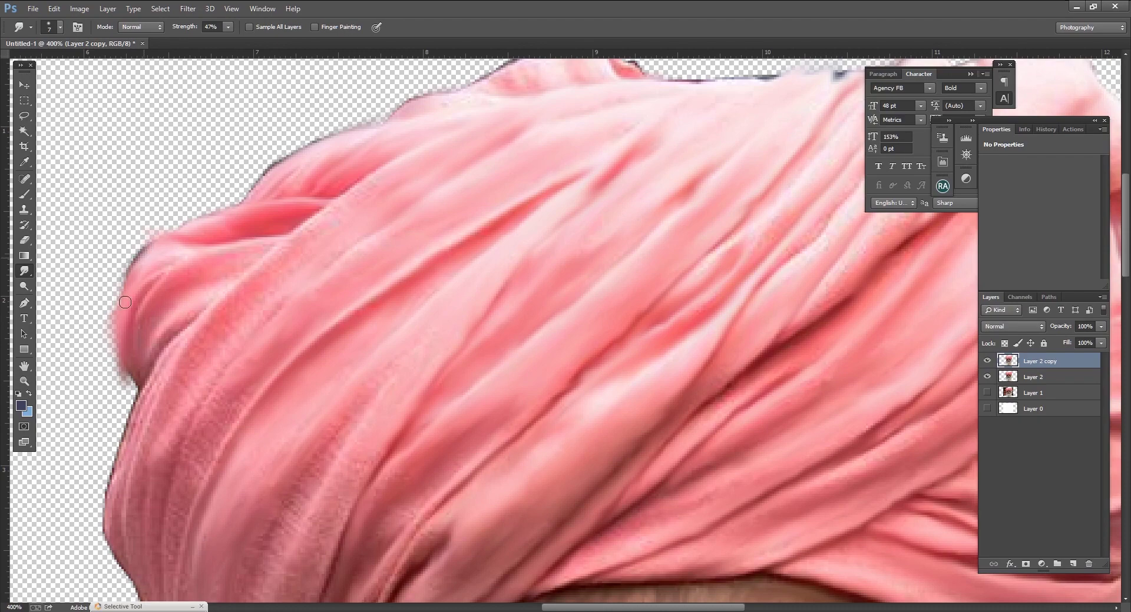
pyautogui.moveTo(137, 389); pyautogui.dragTo(104, 499)
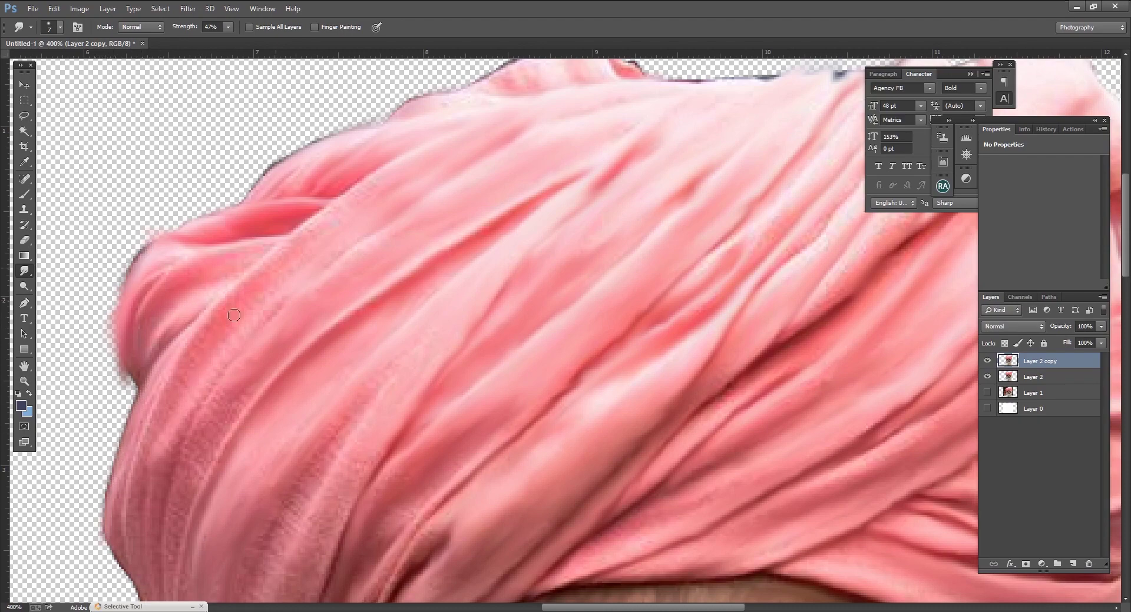
pyautogui.moveTo(397, 184); pyautogui.dragTo(256, 266)
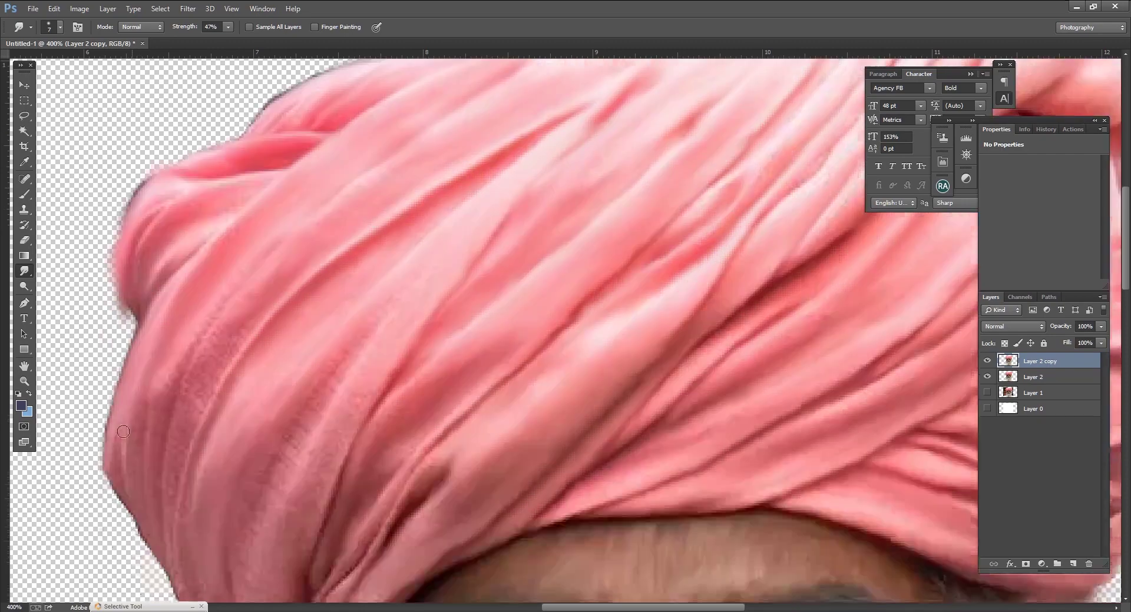
pyautogui.scroll(-3, 133, 463)
pyautogui.moveTo(122, 357); pyautogui.dragTo(117, 454)
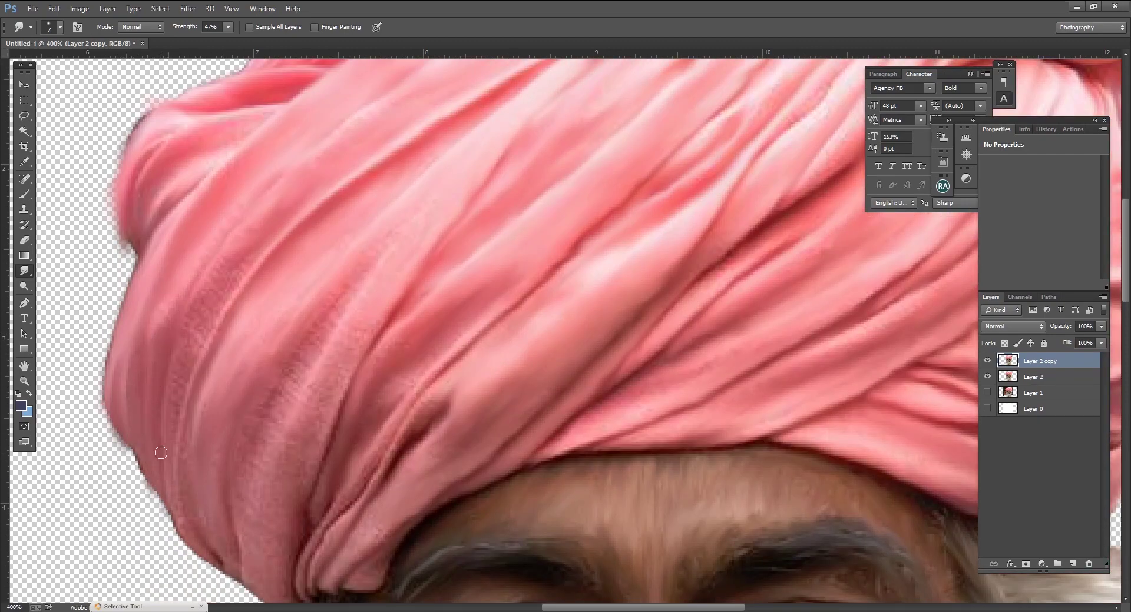
pyautogui.moveTo(163, 509)
pyautogui.mouseDown()
pyautogui.moveTo(183, 547)
pyautogui.moveTo(223, 577)
pyautogui.mouseUp()
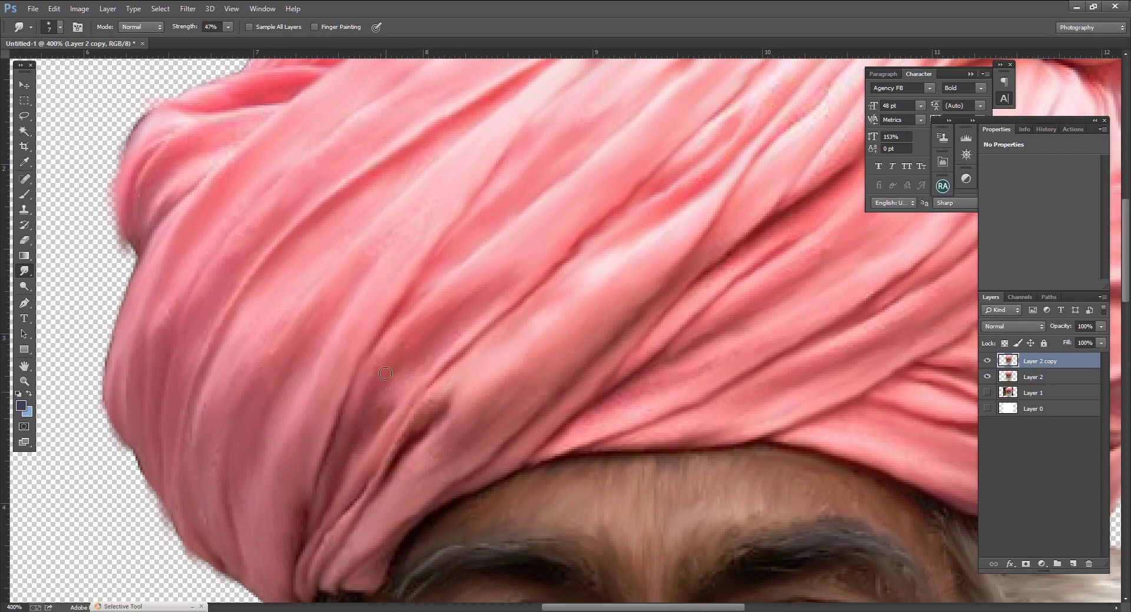
pyautogui.moveTo(430, 389)
pyautogui.mouseDown()
pyautogui.moveTo(422, 425)
pyautogui.moveTo(378, 489)
pyautogui.mouseUp()
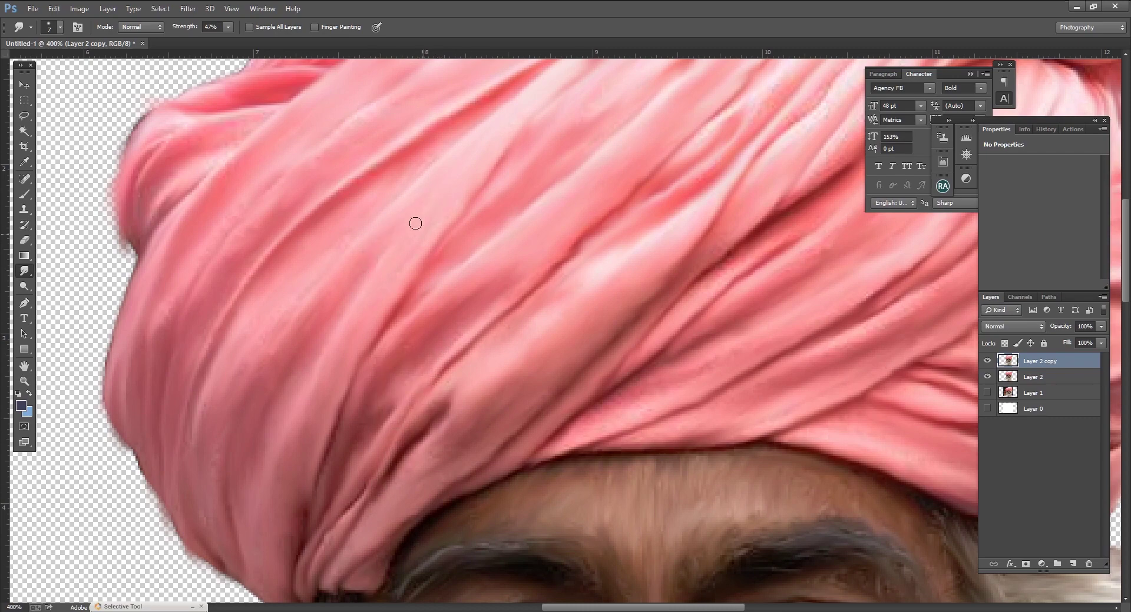
# Soften the turban's top edge, enlarging the smudge brush to 35.
pyautogui.hotkey('ctrl', '-')
pyautogui.hotkey('ctrl', '-')
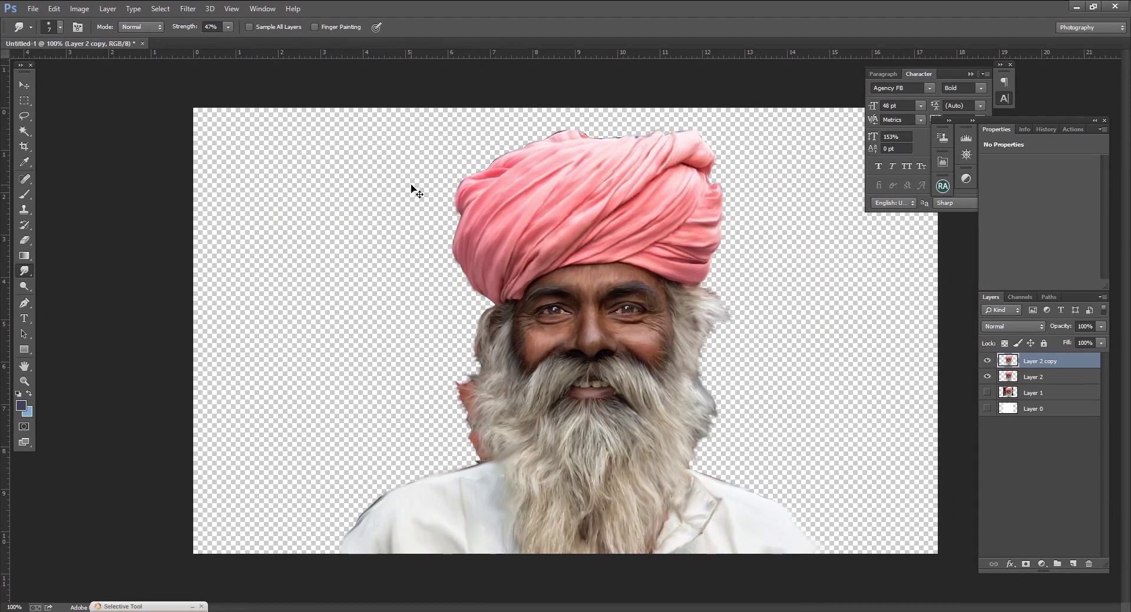
pyautogui.hotkey('ctrl', '+')
pyautogui.hotkey('ctrl', '+')
pyautogui.scroll(5, 316, 213)
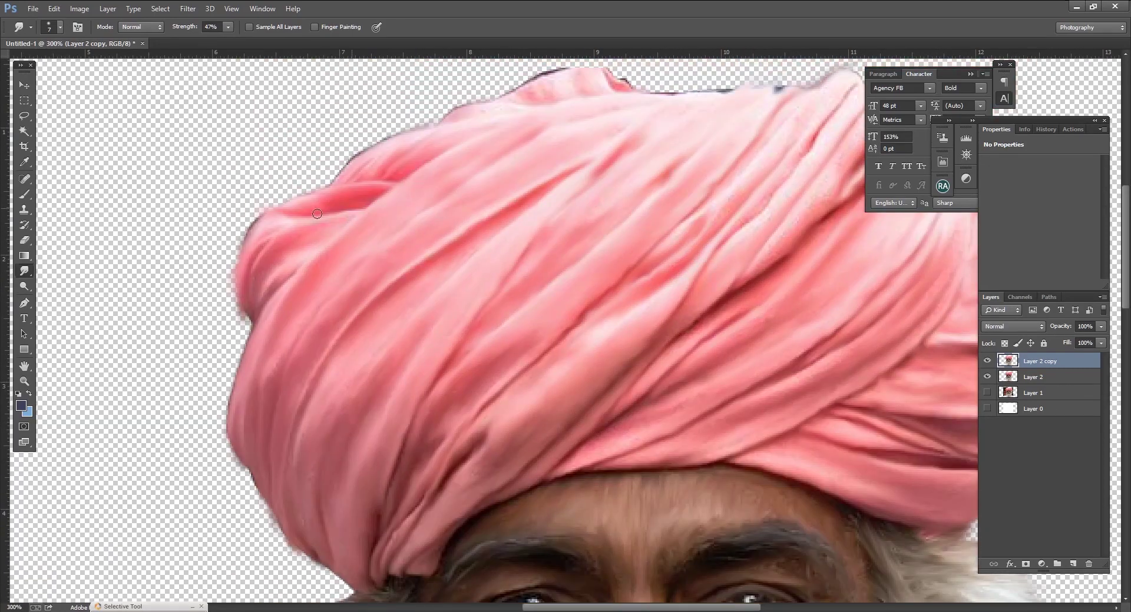
pyautogui.moveTo(317, 214)
pyautogui.mouseDown()
pyautogui.moveTo(321, 172)
pyautogui.moveTo(480, 106)
pyautogui.moveTo(633, 85)
pyautogui.moveTo(647, 119)
pyautogui.moveTo(699, 118)
pyautogui.moveTo(484, 123)
pyautogui.moveTo(373, 171)
pyautogui.moveTo(235, 321)
pyautogui.mouseUp()
pyautogui.press(']')
pyautogui.press(']')
pyautogui.press(']')
pyautogui.hscroll(5, 567, 470)
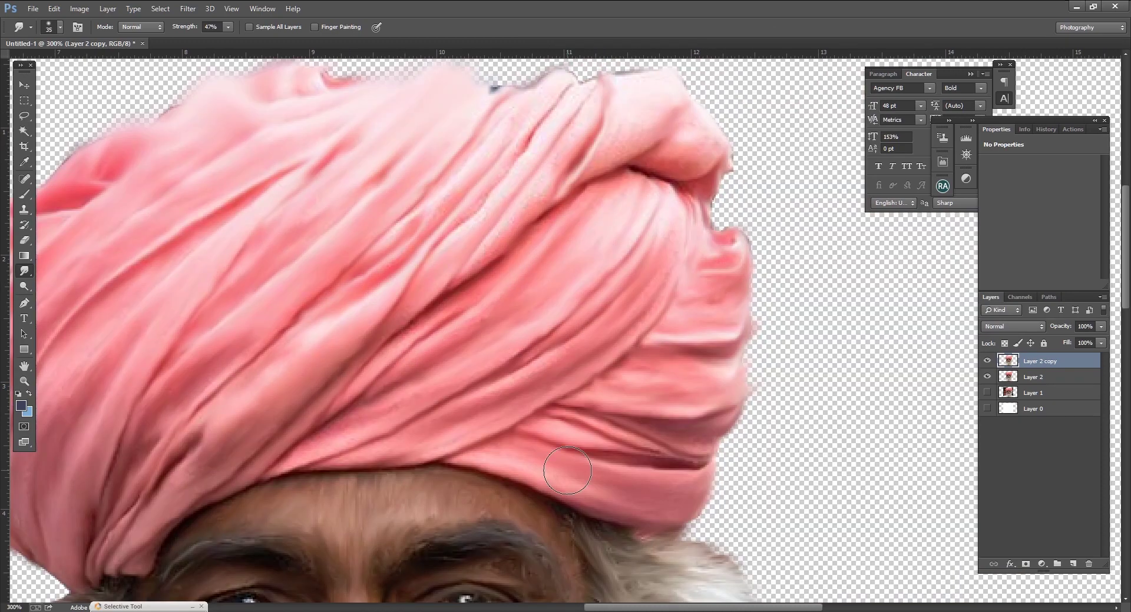
pyautogui.hotkey('ctrl', '-')
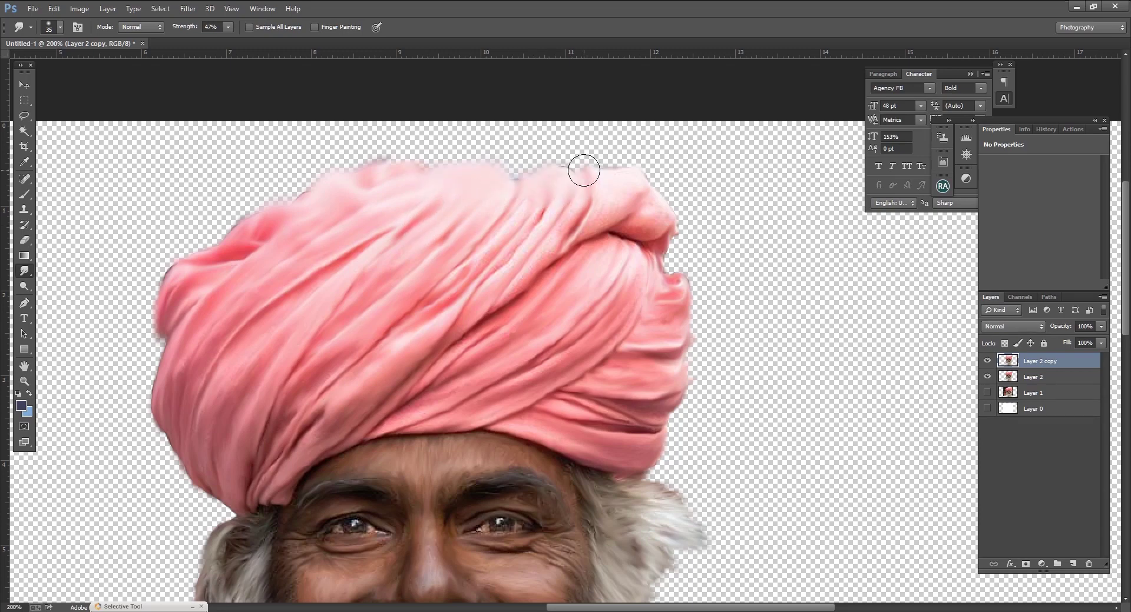
pyautogui.moveTo(583, 170)
pyautogui.mouseDown()
pyautogui.moveTo(550, 169)
pyautogui.moveTo(636, 161)
pyautogui.moveTo(581, 187)
pyautogui.mouseUp()
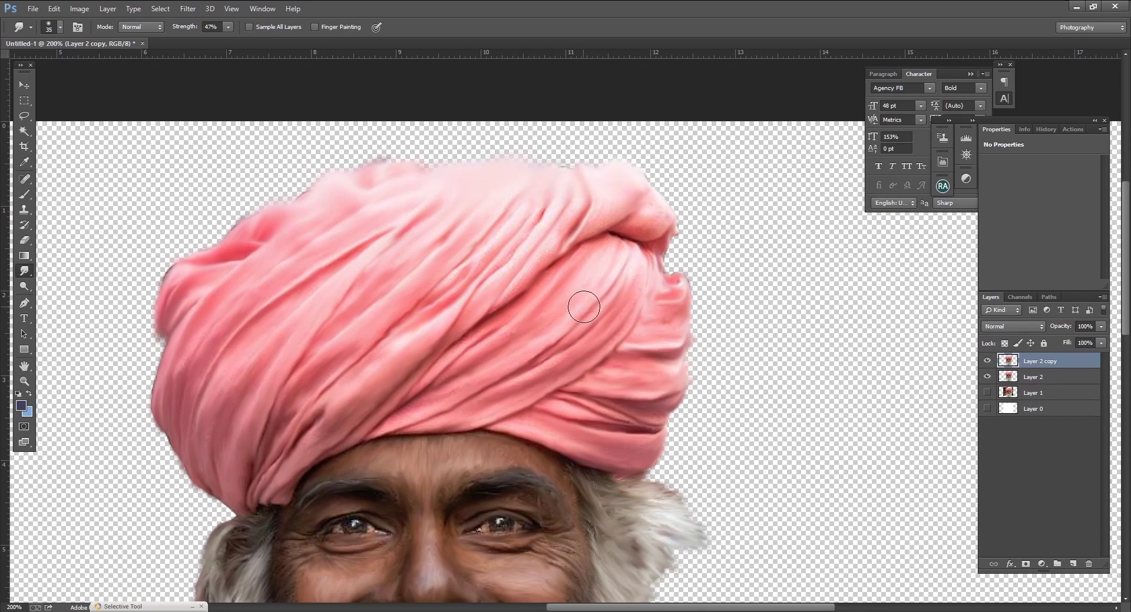
pyautogui.scroll(-3, 681, 335)
pyautogui.scroll(3, 681, 336)
# Shrink the brush to 6 for fine work.
pyautogui.scroll(2, 681, 336)
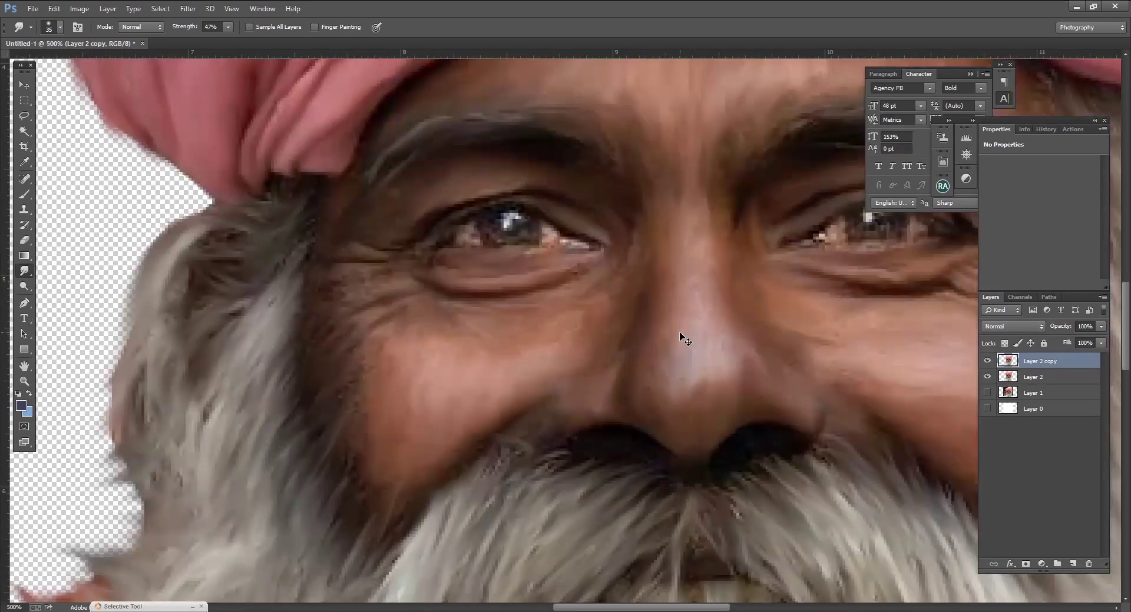
pyautogui.press('[')
pyautogui.press('[')
pyautogui.press('[')
pyautogui.press('[')
pyautogui.press('[')
pyautogui.moveTo(611, 608); pyautogui.dragTo(652, 607)
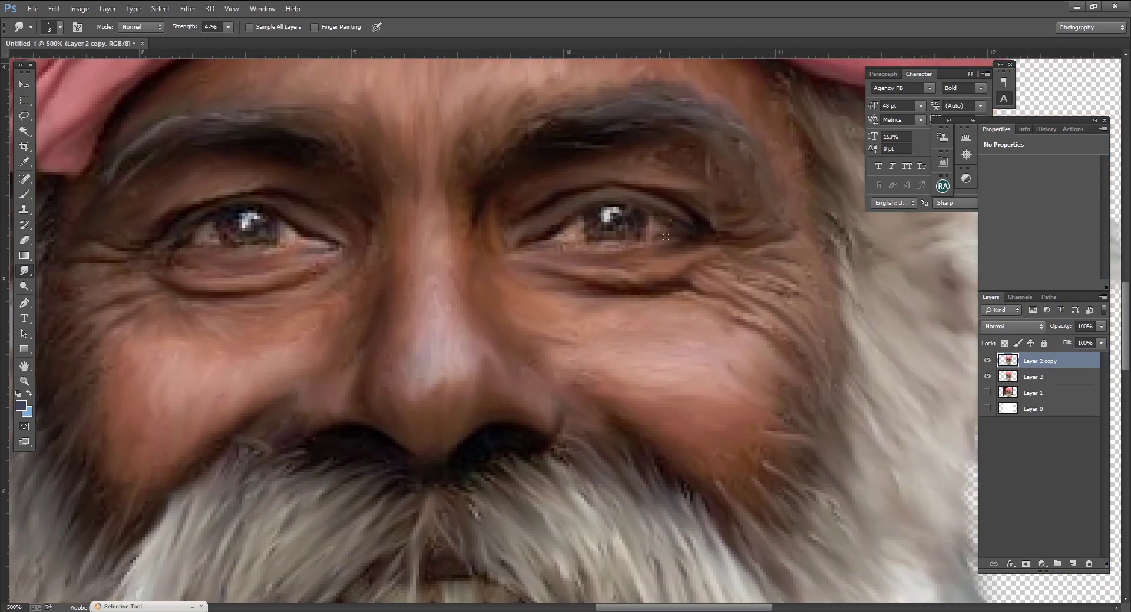
pyautogui.scroll(-4, 661, 240)
pyautogui.scroll(-4, 661, 240)
pyautogui.scroll(4, 661, 240)
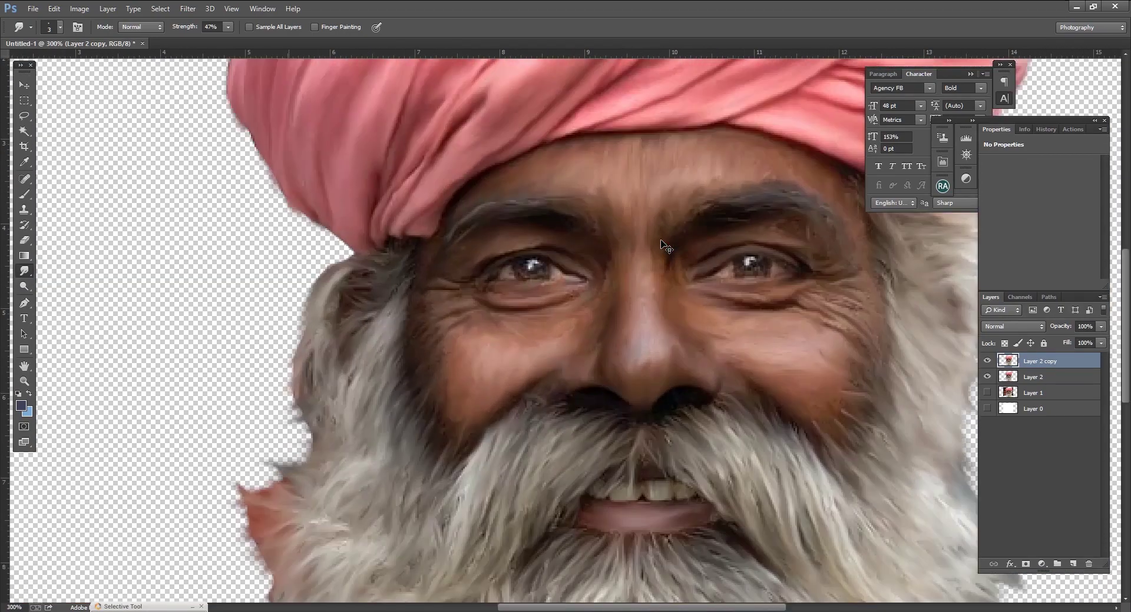
pyautogui.scroll(4, 661, 240)
# Add Layer 3 above Layer 2 copy and switch to a size-5 Brush.
pyautogui.click(1070, 562)
pyautogui.press('b')
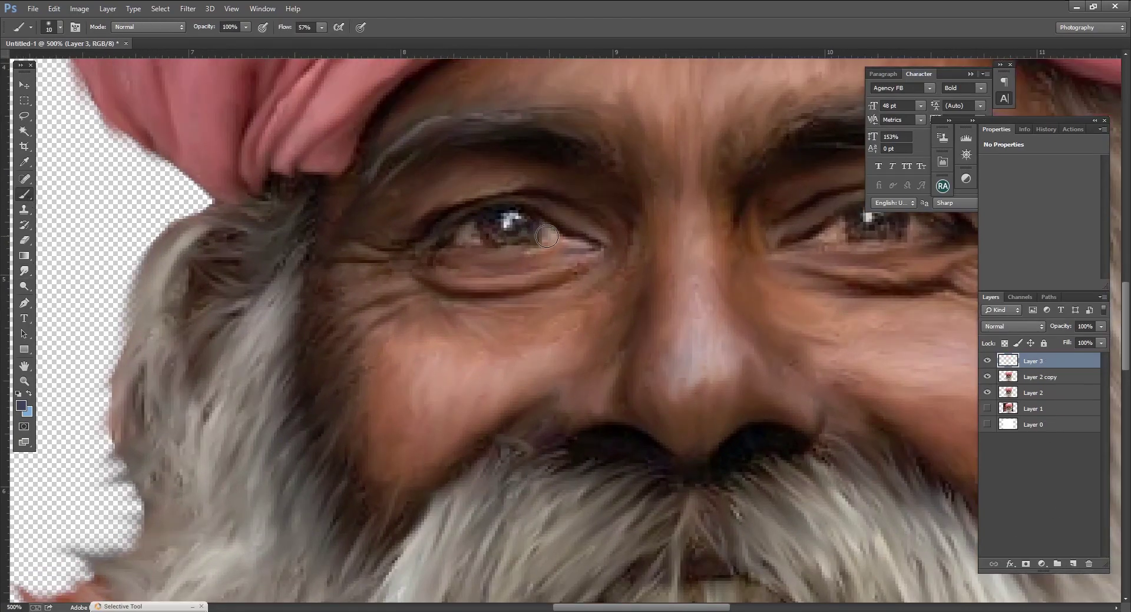
pyautogui.press('[')
pyautogui.press('[')
pyautogui.press('[')
pyautogui.moveTo(650, 609); pyautogui.dragTo(672, 609)
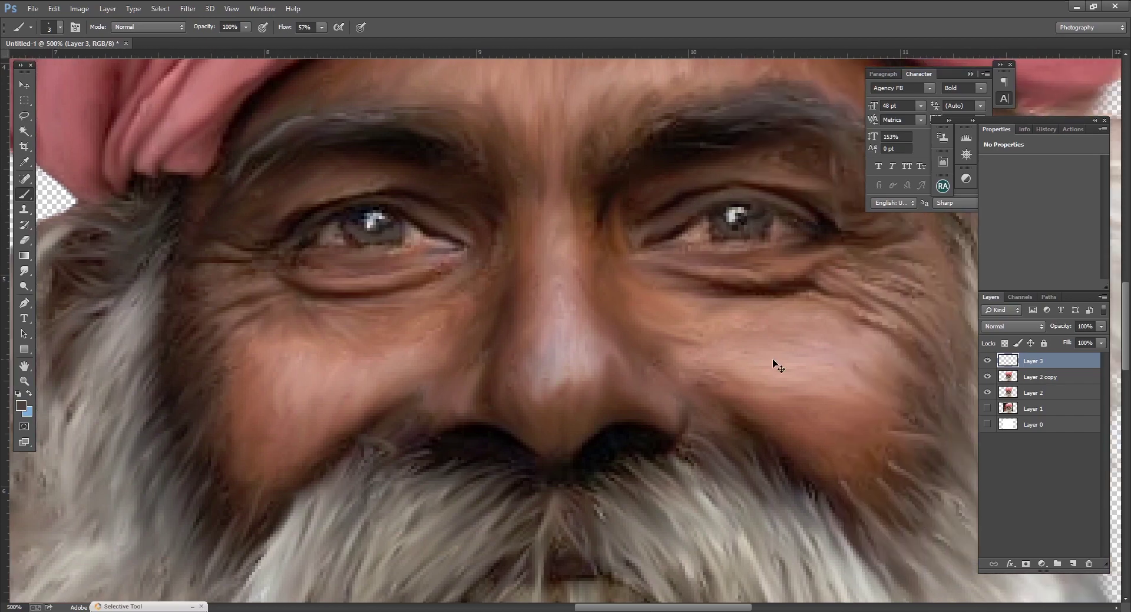
pyautogui.hotkey('ctrl', '1')
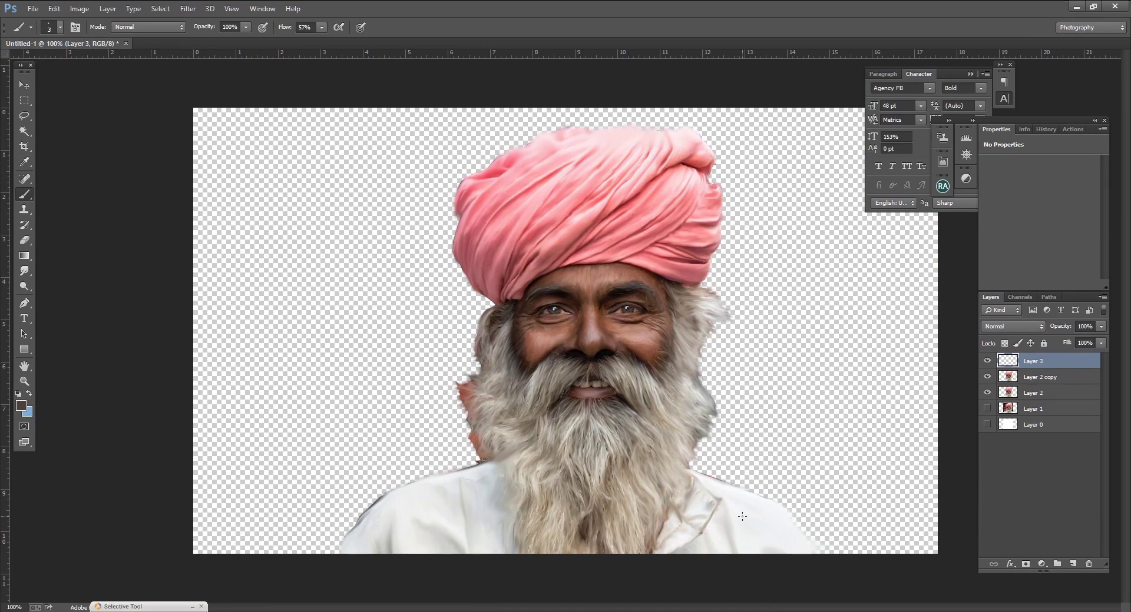
# Add a teal (#3599ae) Solid Color fill layer above Layer 2.
pyautogui.click(1053, 393)
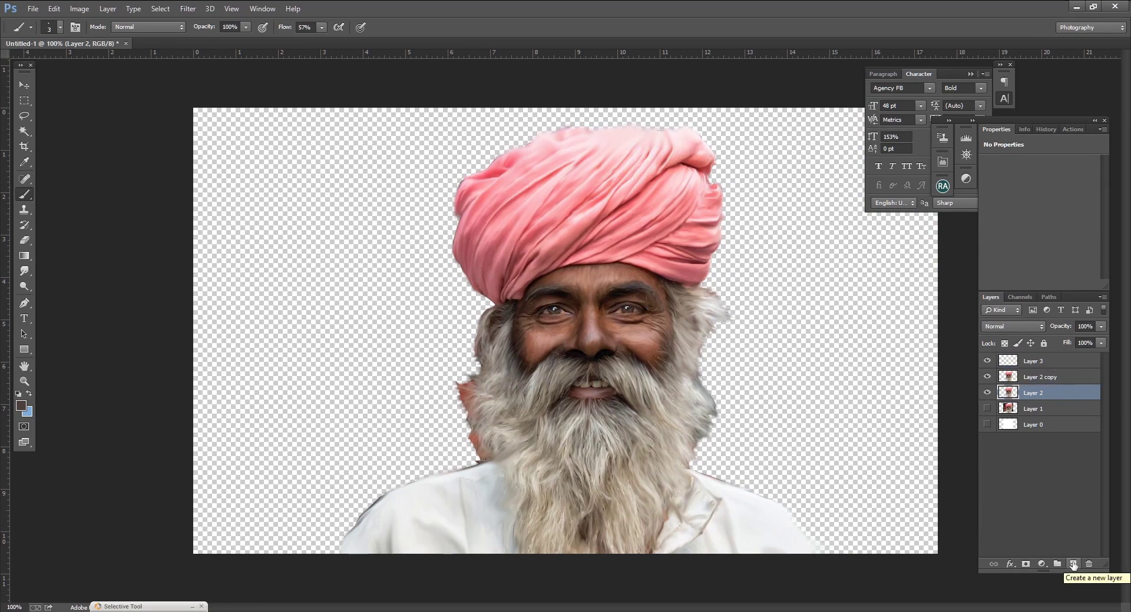
pyautogui.click(1041, 564)
pyautogui.click(1041, 564)
pyautogui.click(1041, 565)
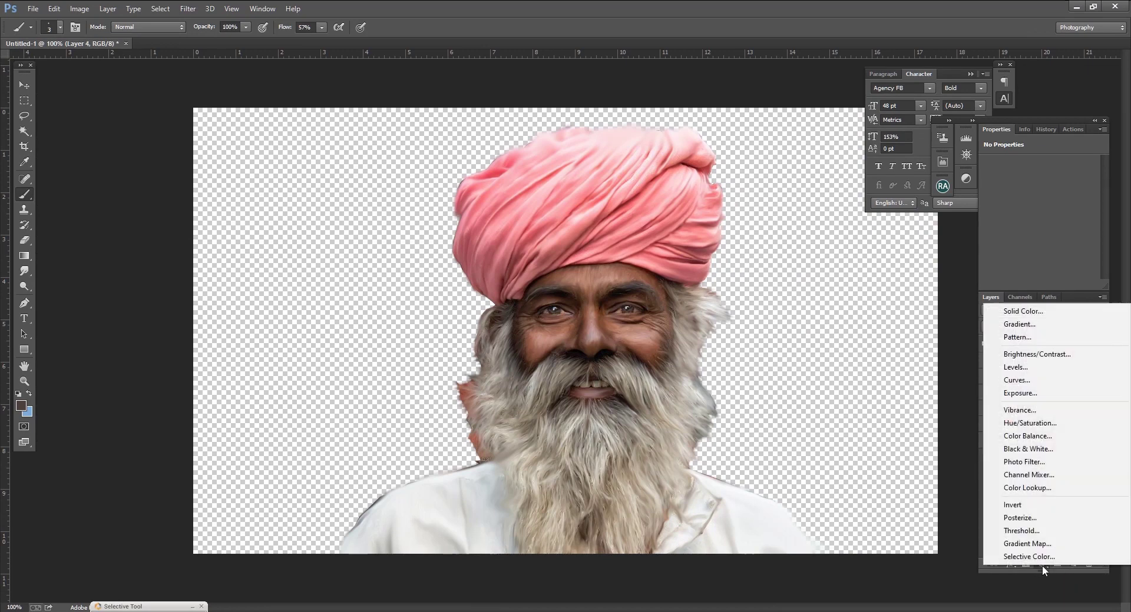
pyautogui.click(1019, 307)
pyautogui.click(886, 433)
pyautogui.click(845, 419)
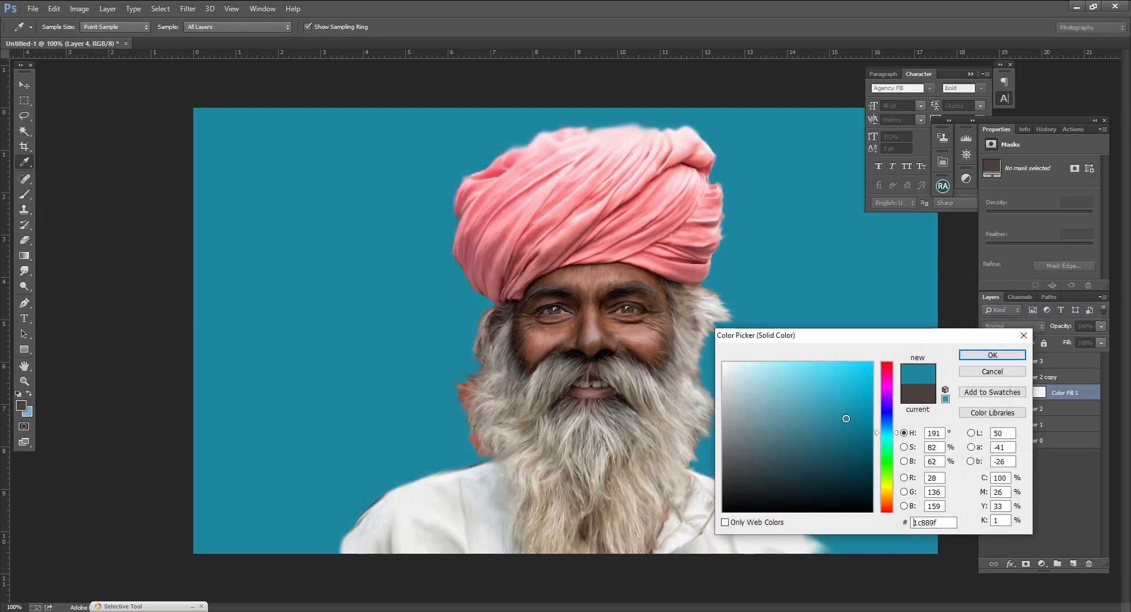
pyautogui.moveTo(845, 419); pyautogui.dragTo(826, 409)
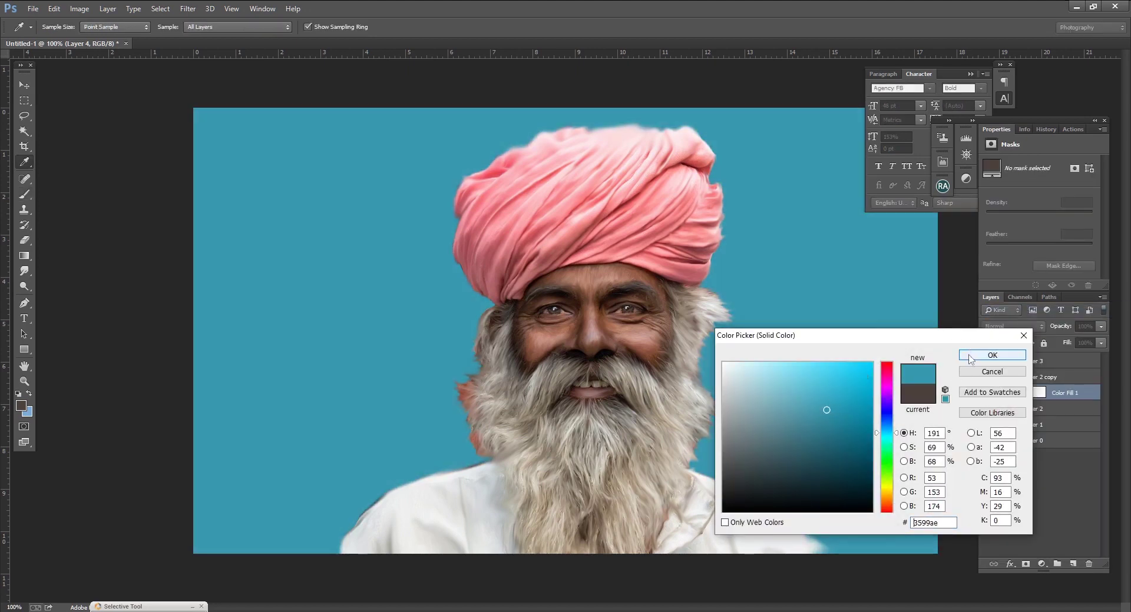
pyautogui.click(970, 359)
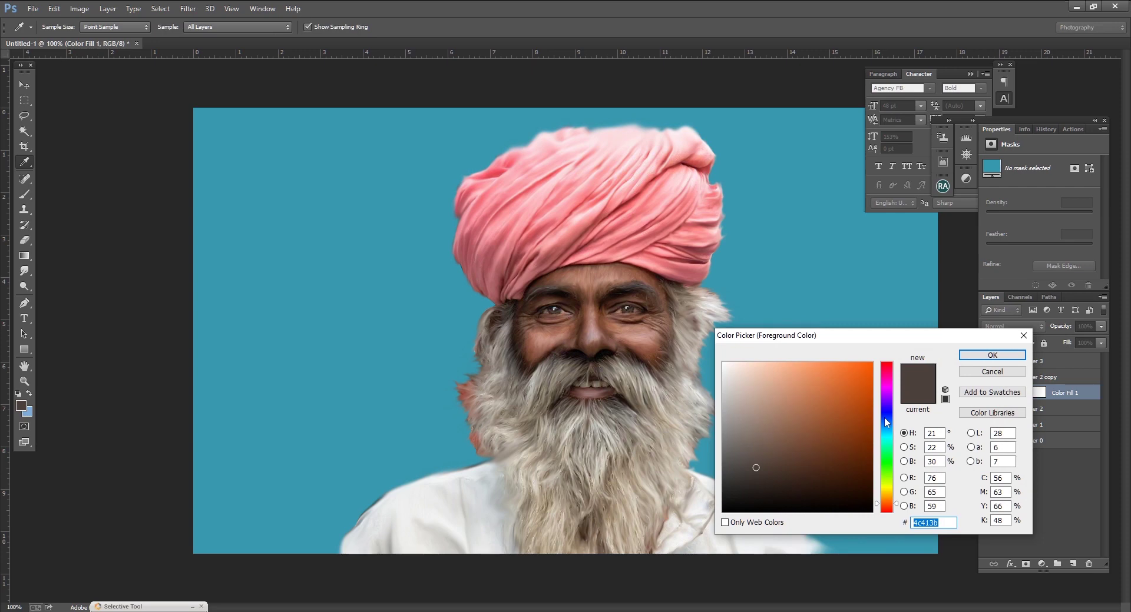
# Set a dark blue-grey foreground, add Layer 4, and undo a first gradient attempt.
pyautogui.click(885, 417)
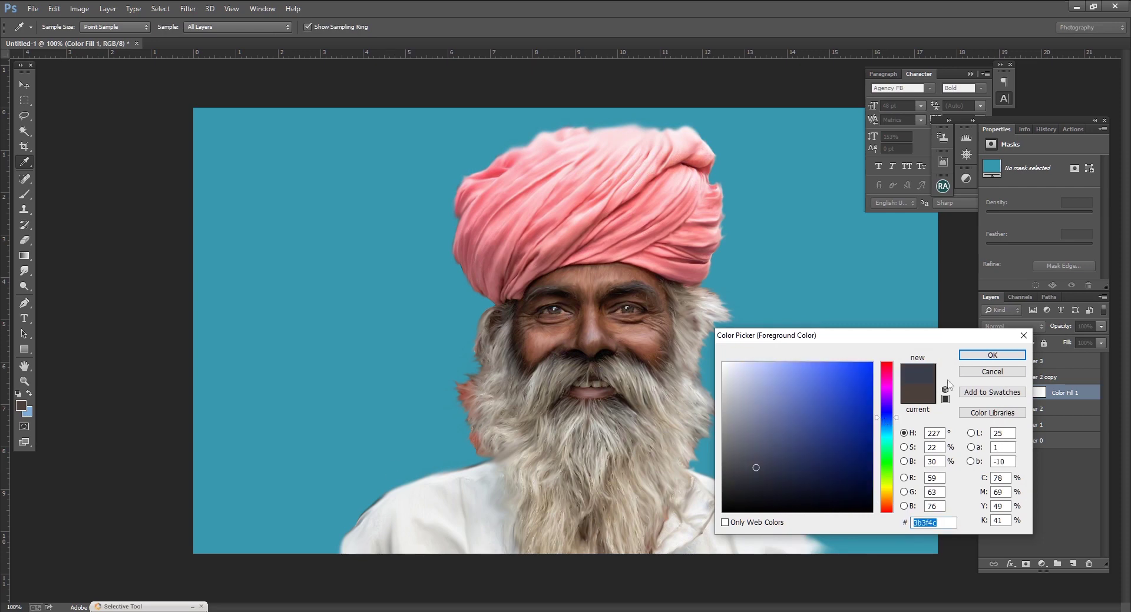
pyautogui.press('Return')
pyautogui.press('b')
pyautogui.press('g')
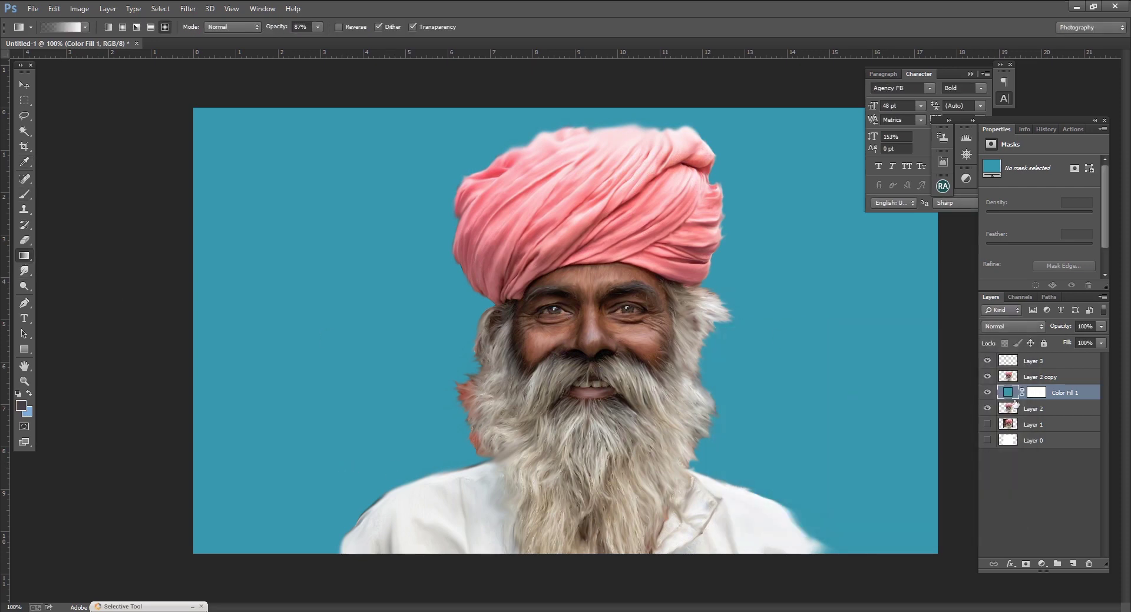
pyautogui.click(1073, 564)
pyautogui.moveTo(673, 482); pyautogui.dragTo(789, 309)
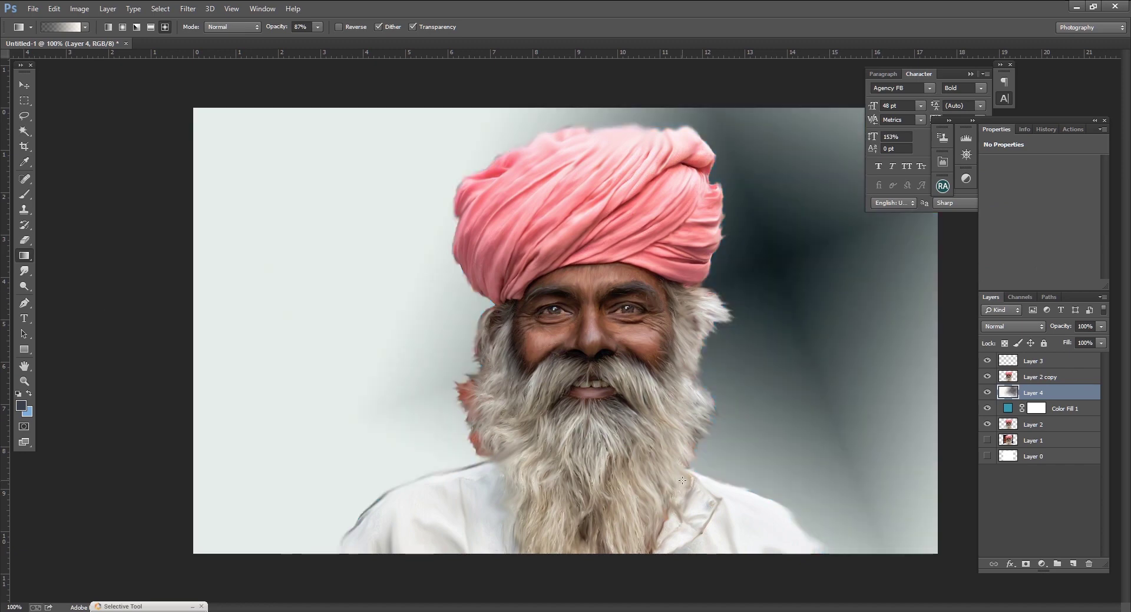
pyautogui.hotkey('ctrl', 'z')
# Fill Layer 4 with a custom light-blue-to-dark-blue gradient across the background.
pyautogui.click(59, 27)
pyautogui.doubleClick(455, 314)
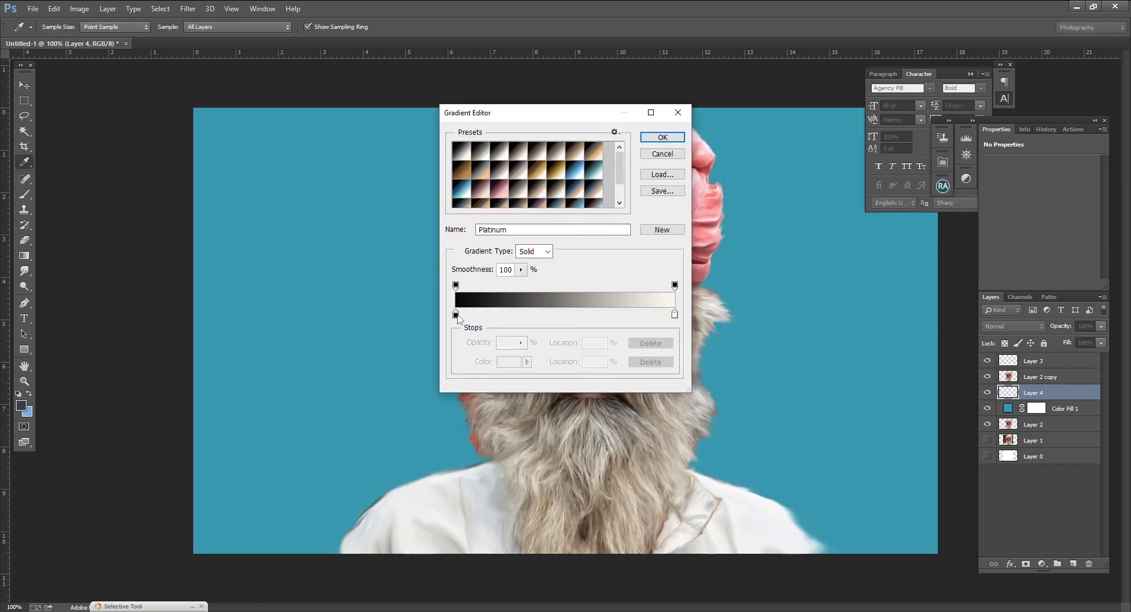
pyautogui.click(783, 380)
pyautogui.click(993, 355)
pyautogui.click(675, 314)
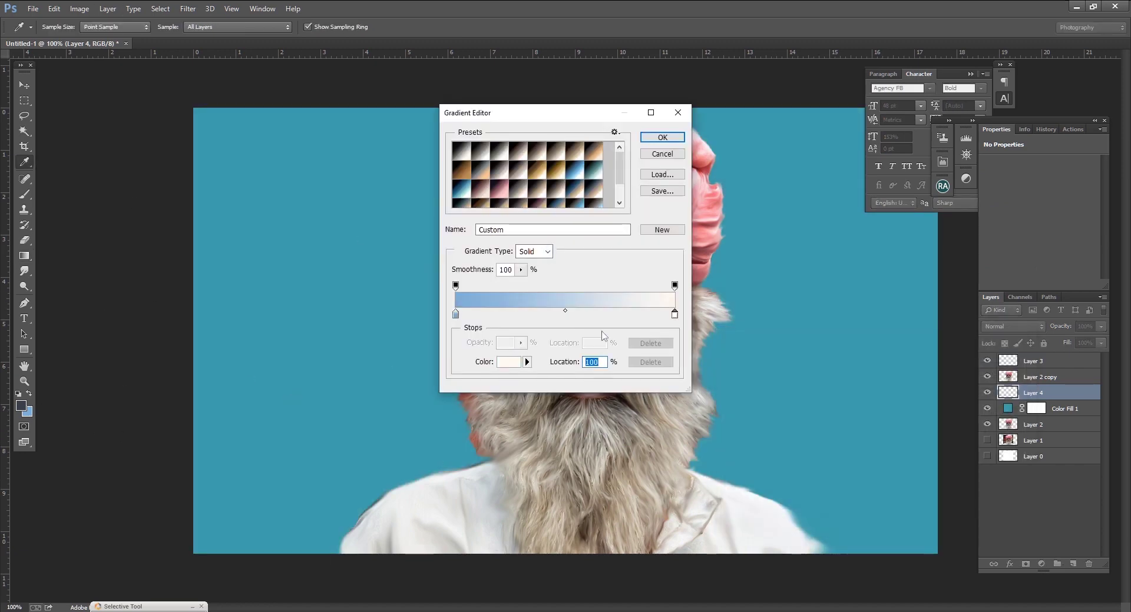
pyautogui.doubleClick(675, 318)
pyautogui.click(752, 466)
pyautogui.click(982, 355)
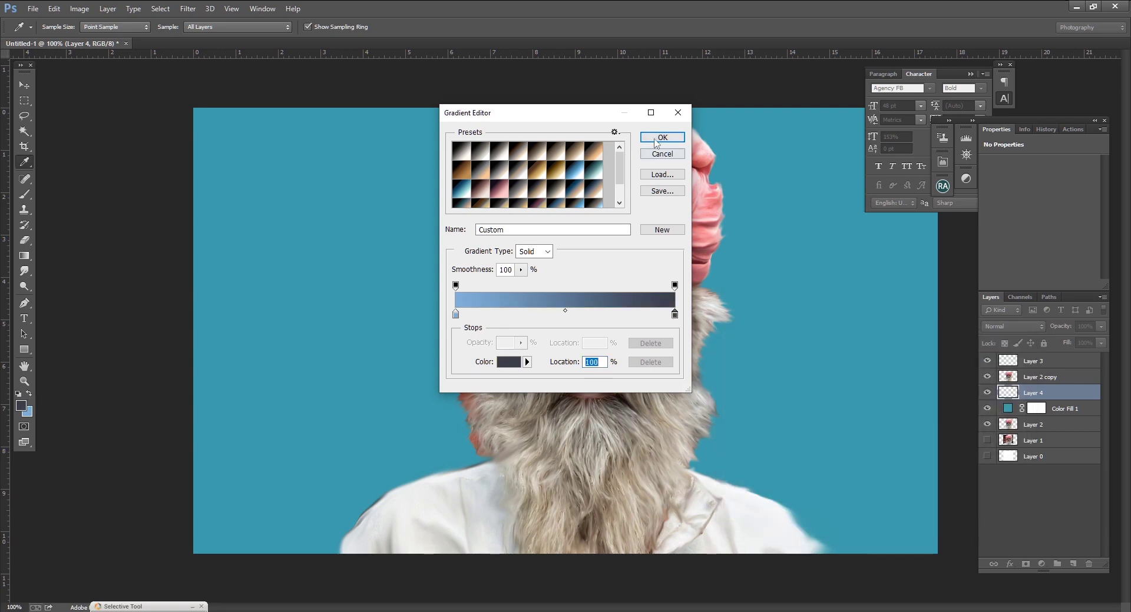
pyautogui.click(661, 137)
pyautogui.moveTo(191, 492); pyautogui.dragTo(533, 483)
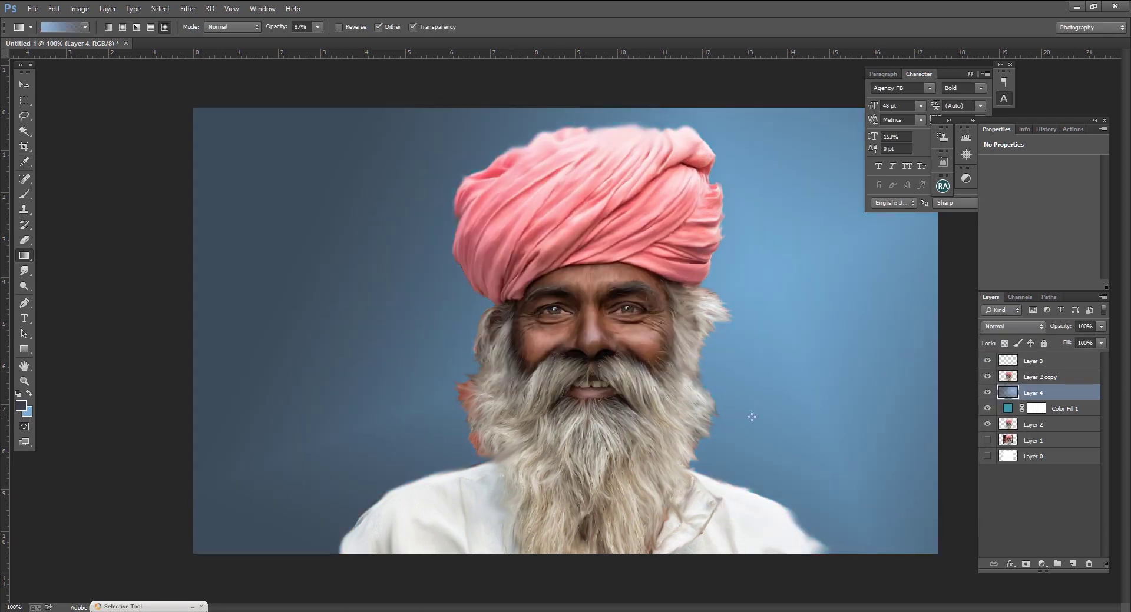
# Delete the Color Fill 1 layer, then undo to restore it.
pyautogui.click(1086, 414)
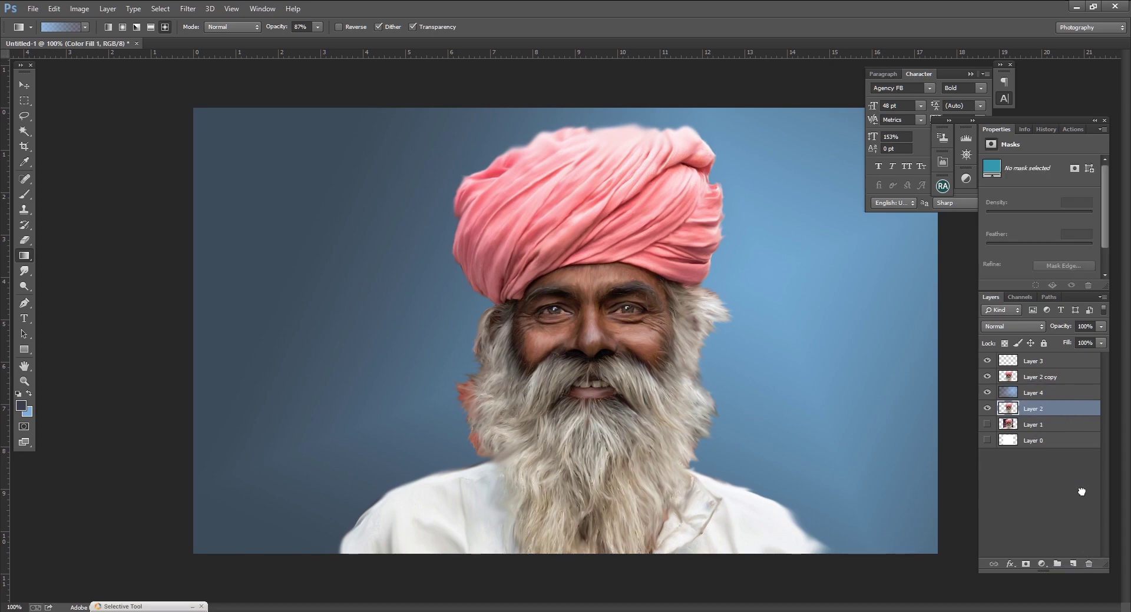
pyautogui.moveTo(1052, 424); pyautogui.dragTo(1088, 564)
pyautogui.click(987, 445)
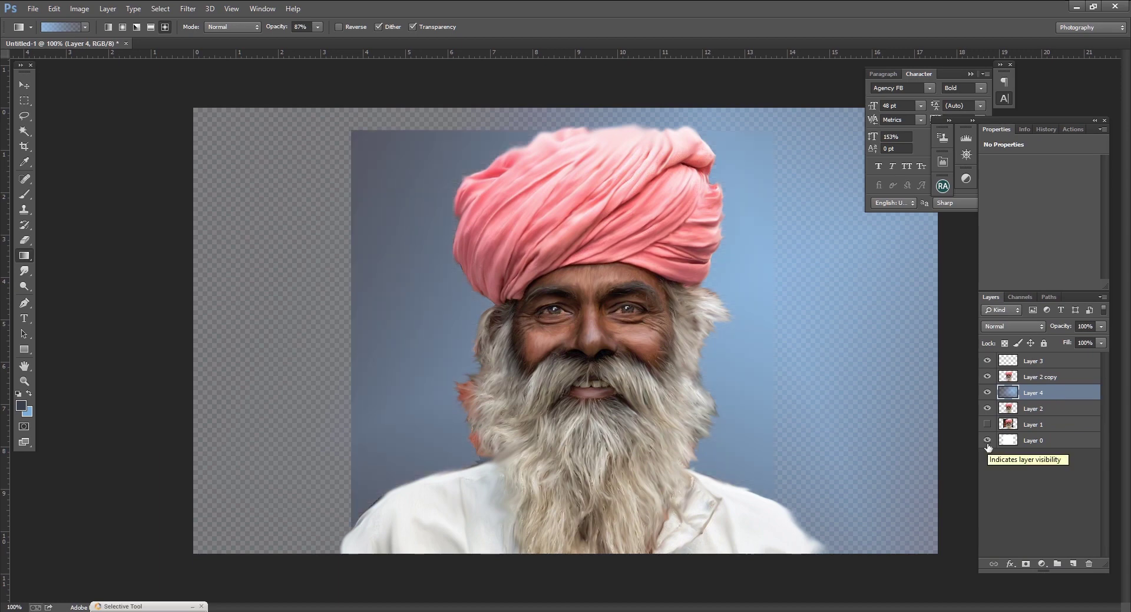
pyautogui.hotkey('ctrl', 'z')
# With Layer 4 selected, set the foreground colour to blue #6372ab.
pyautogui.click(1070, 393)
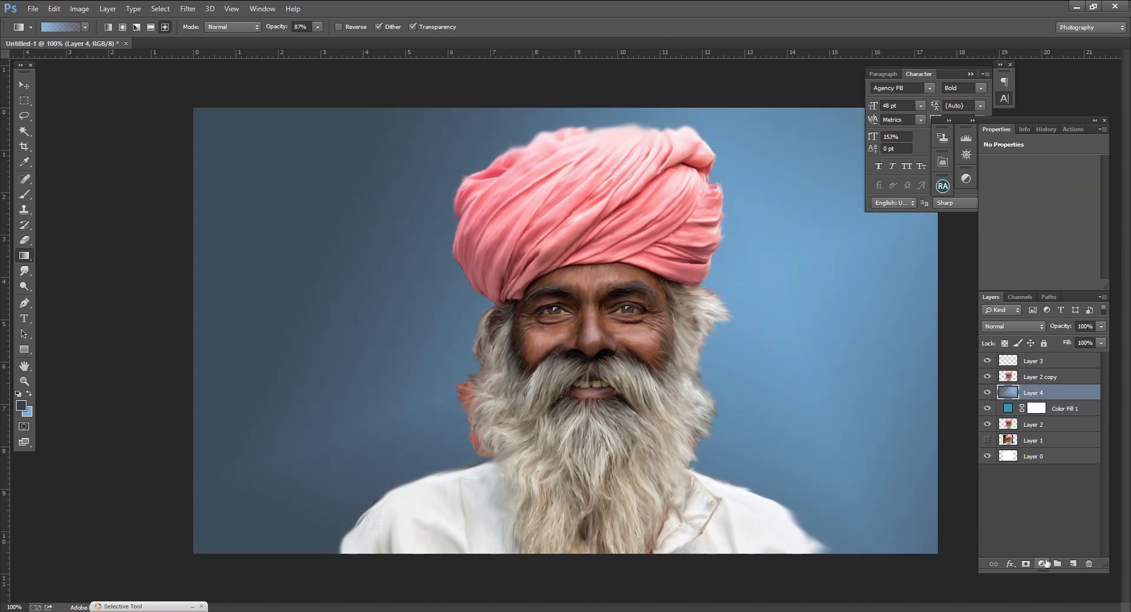
pyautogui.press('i')
pyautogui.click(21, 409)
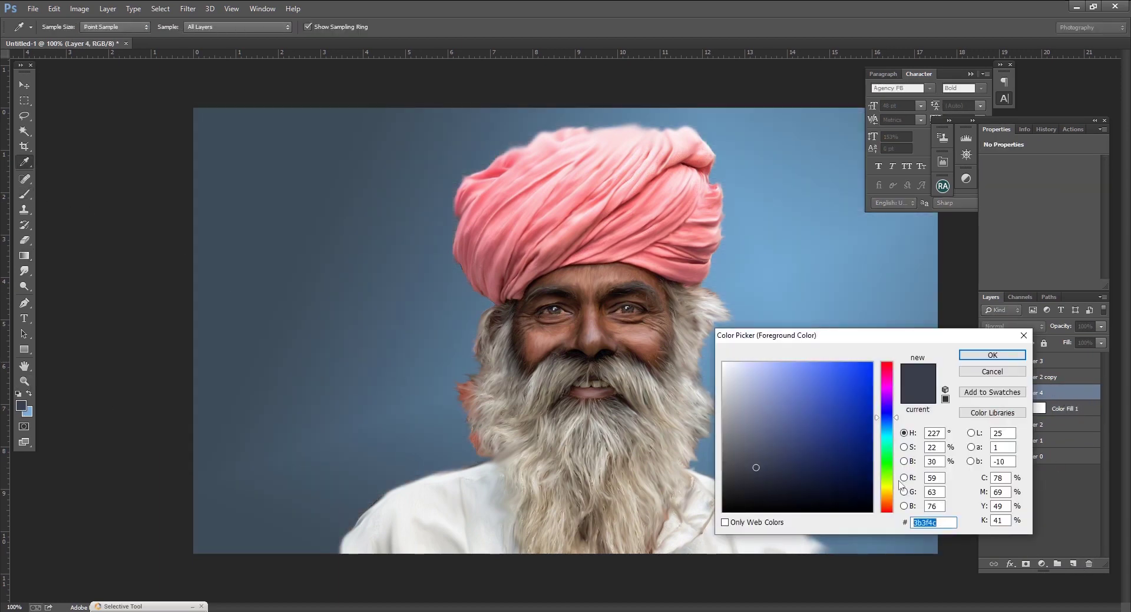
pyautogui.click(760, 437)
pyautogui.click(775, 435)
pyautogui.click(785, 412)
pyautogui.click(992, 355)
pyautogui.press('b')
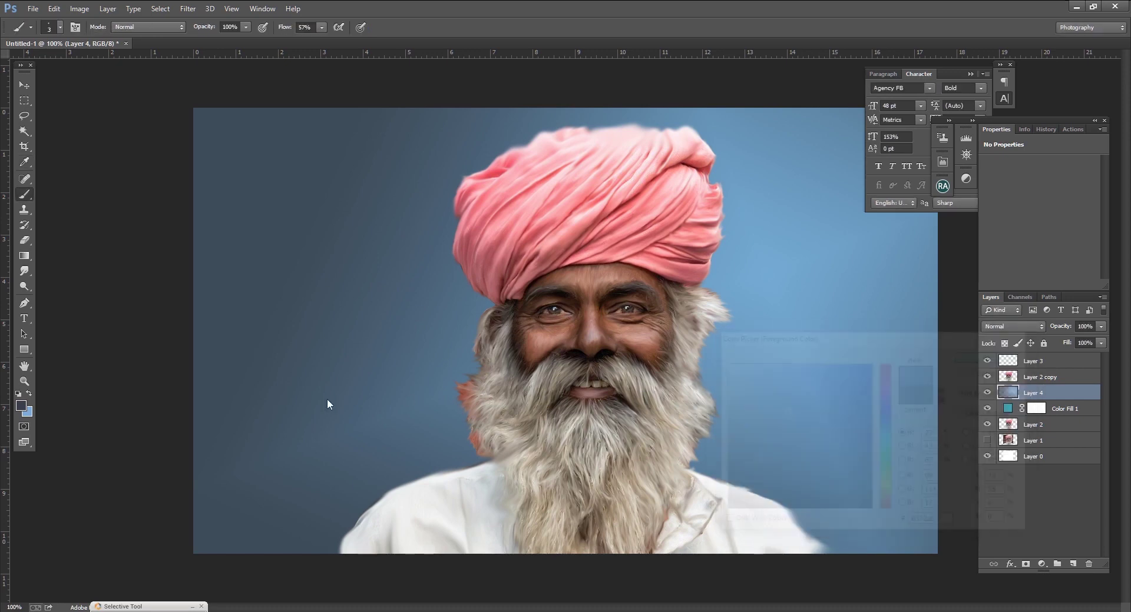
# On a new layer, paint blue-purple patches around the face with a 175 px textured brush.
pyautogui.hotkey('ctrl', 'shift', 'alt', 'n')
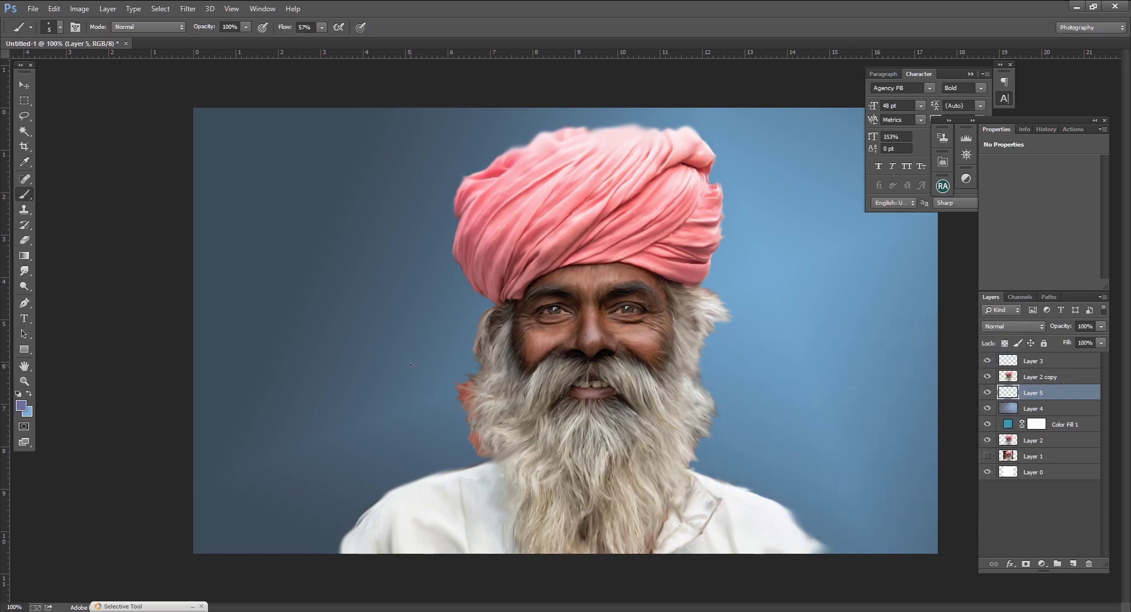
pyautogui.rightClick(102, 91)
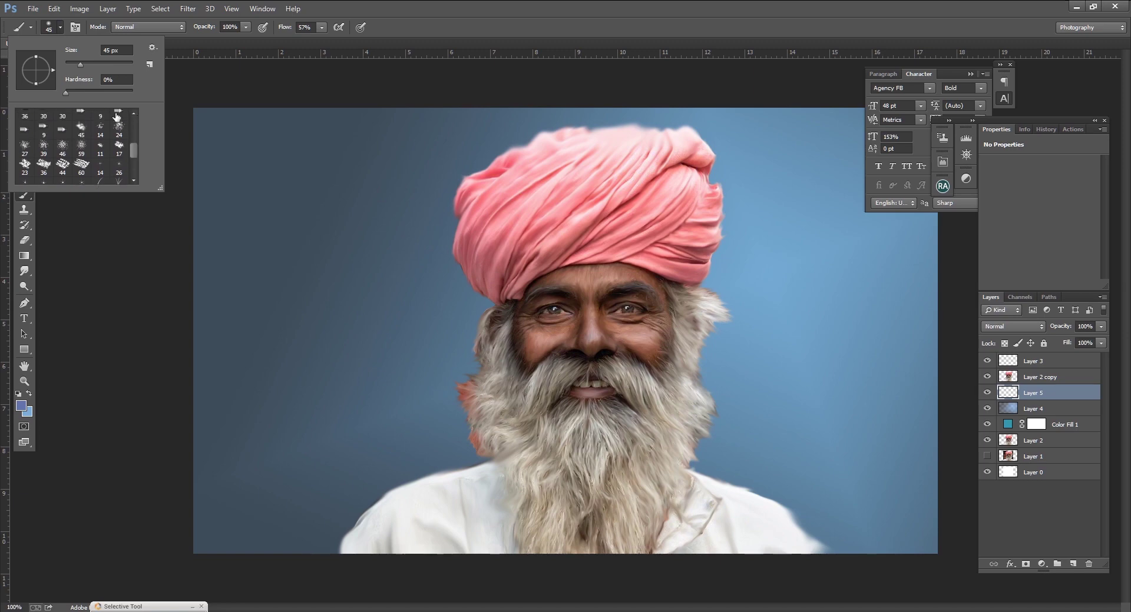
pyautogui.doubleClick(120, 127)
pyautogui.press(']')
pyautogui.press(']')
pyautogui.press(']')
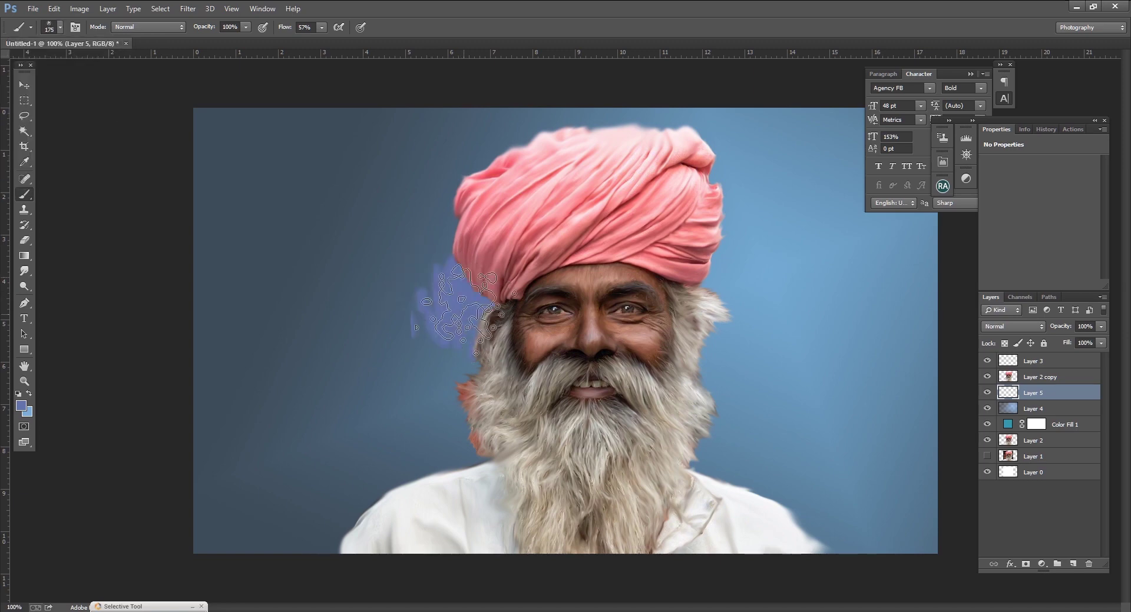
pyautogui.moveTo(436, 277); pyautogui.dragTo(436, 447)
pyautogui.moveTo(332, 488); pyautogui.dragTo(330, 530)
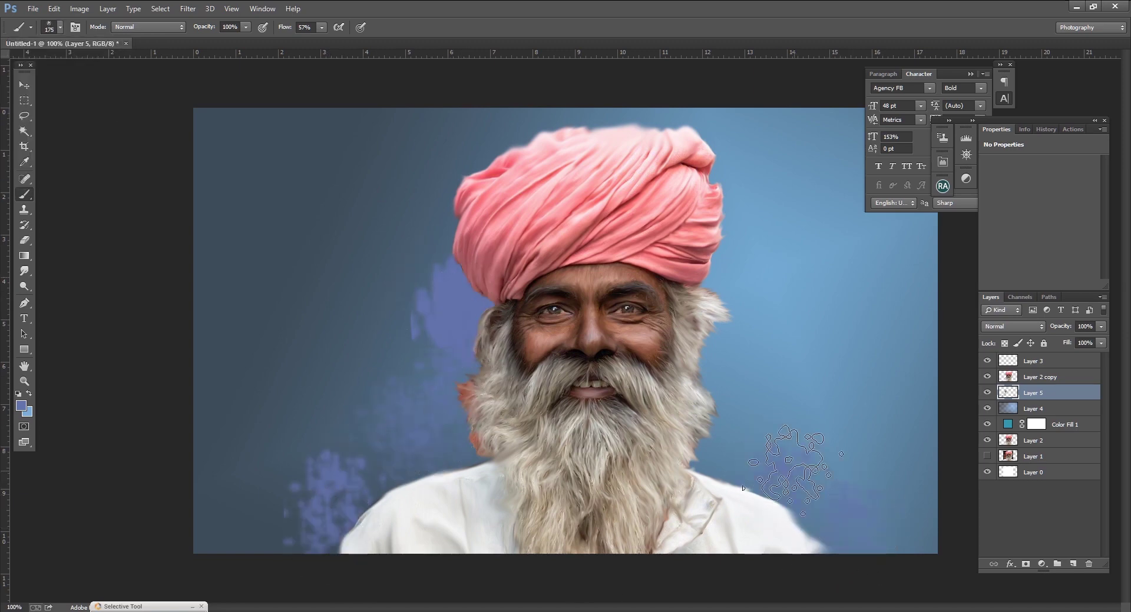
pyautogui.moveTo(739, 466)
pyautogui.mouseDown()
pyautogui.moveTo(748, 260)
pyautogui.moveTo(736, 118)
pyautogui.mouseUp()
pyautogui.moveTo(436, 177); pyautogui.dragTo(424, 283)
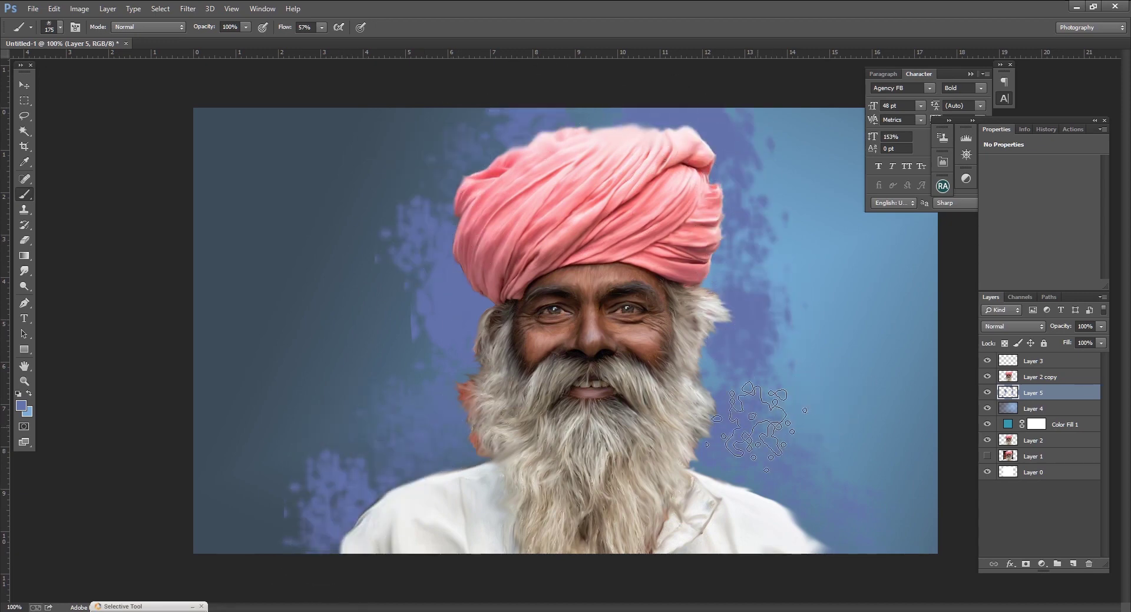
# Lower Layer 4's fill so the background turns tealer, then return to Layer 5.
pyautogui.click(987, 409)
pyautogui.click(987, 408)
pyautogui.click(1037, 409)
pyautogui.click(1101, 343)
pyautogui.moveTo(1101, 355); pyautogui.dragTo(1084, 357)
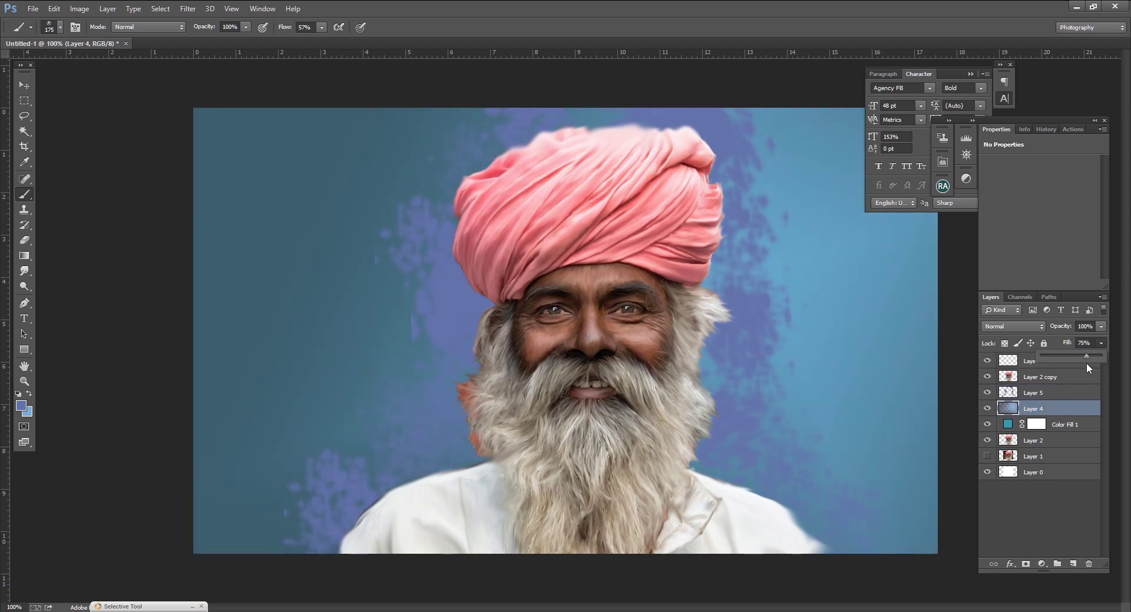
pyautogui.click(1037, 392)
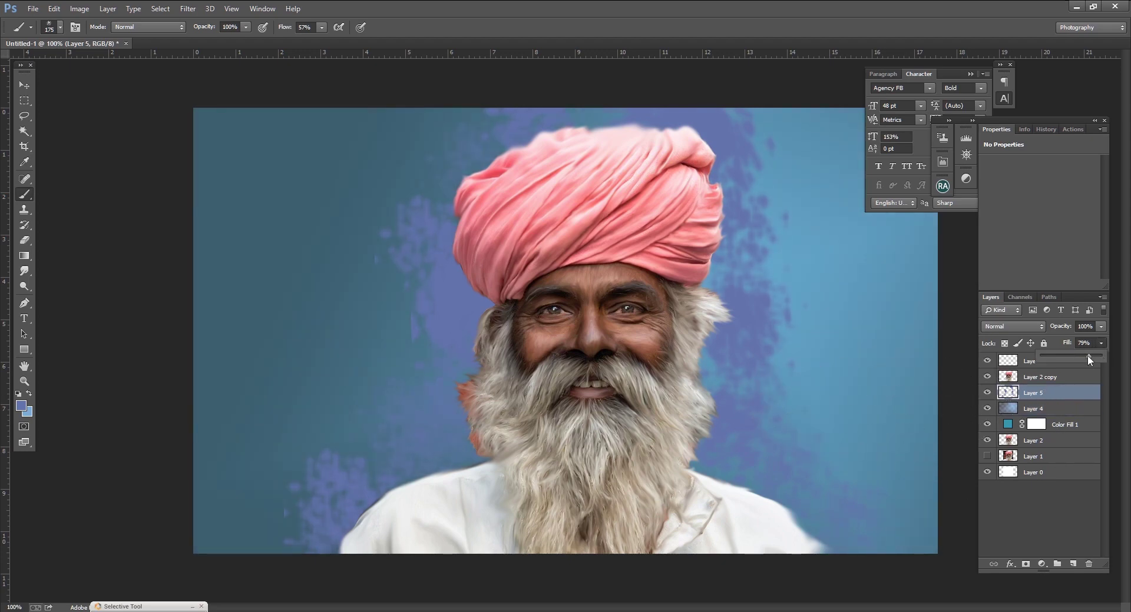
# Paint more blue strokes around the head with a round brush and background-sampled blue, then add Layer 6.
pyautogui.rightClick(75, 164)
pyautogui.doubleClick(28, 122)
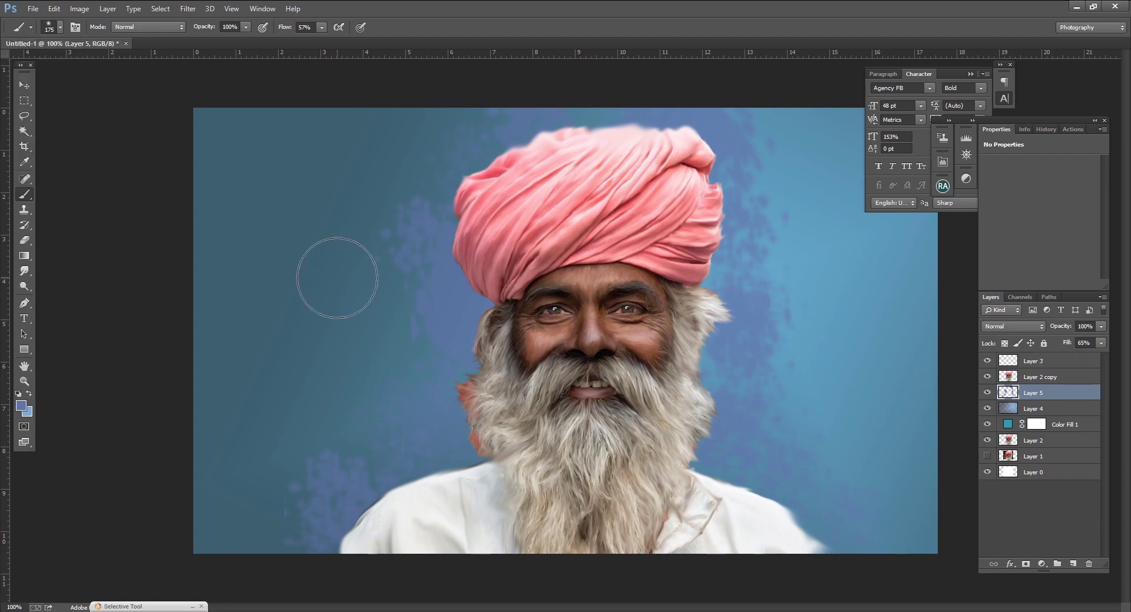
pyautogui.press('i')
pyautogui.click(337, 278)
pyautogui.click(21, 405)
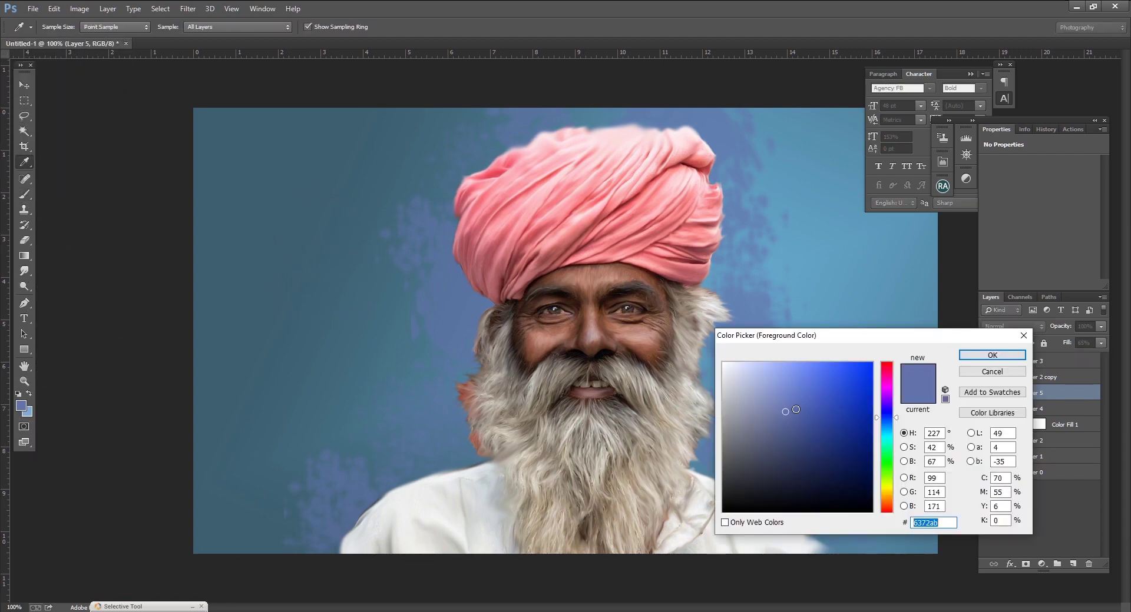
pyautogui.click(992, 356)
pyautogui.press('b')
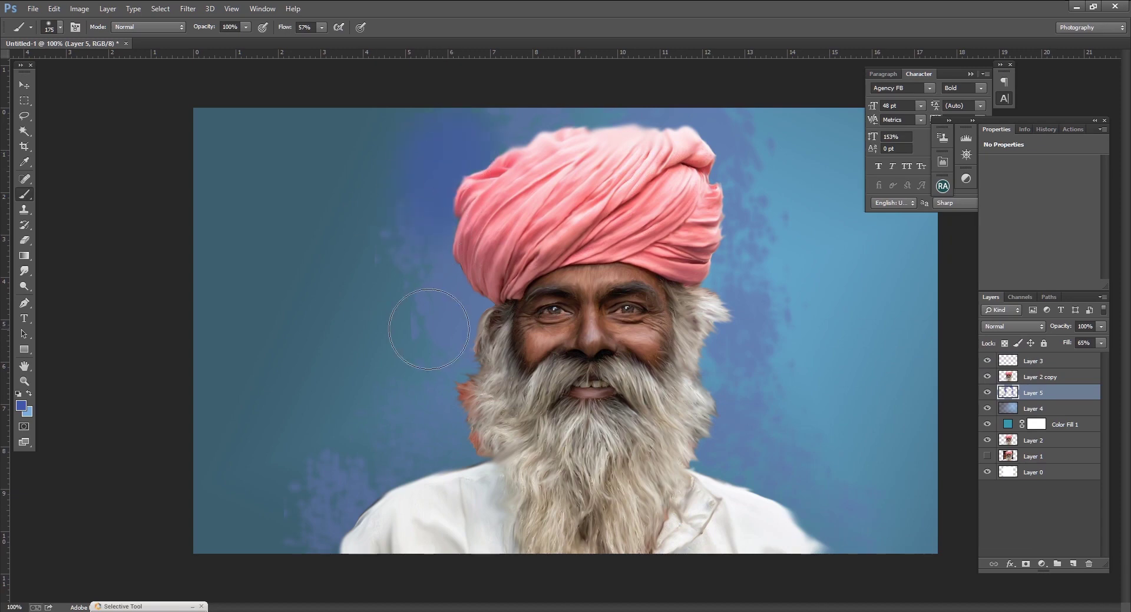
pyautogui.moveTo(430, 328); pyautogui.dragTo(429, 402)
pyautogui.moveTo(790, 399); pyautogui.dragTo(770, 245)
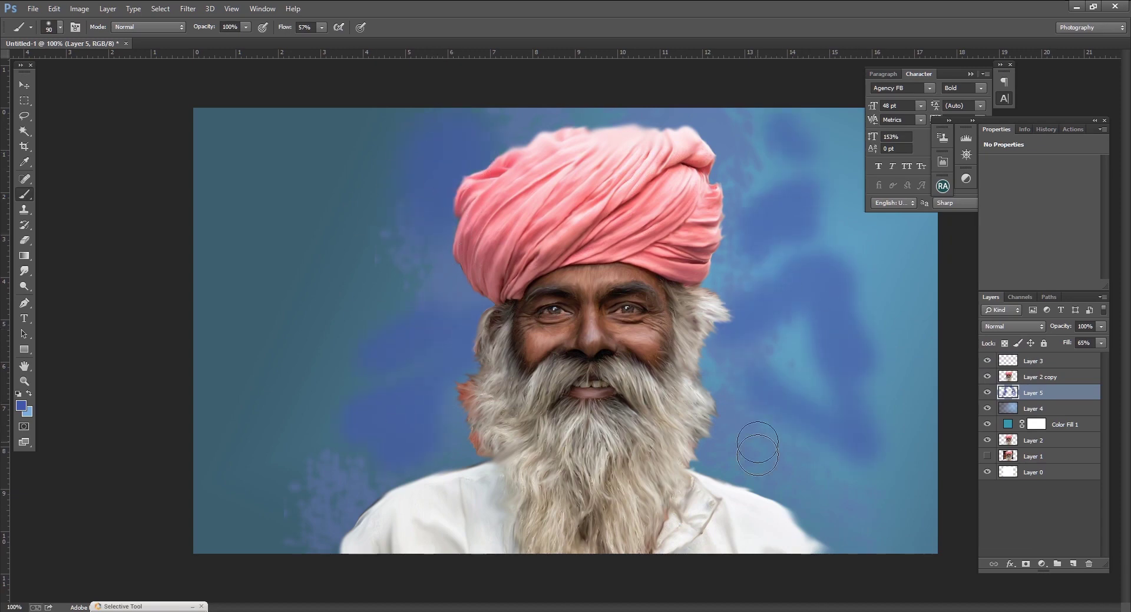
pyautogui.moveTo(277, 256); pyautogui.dragTo(236, 200)
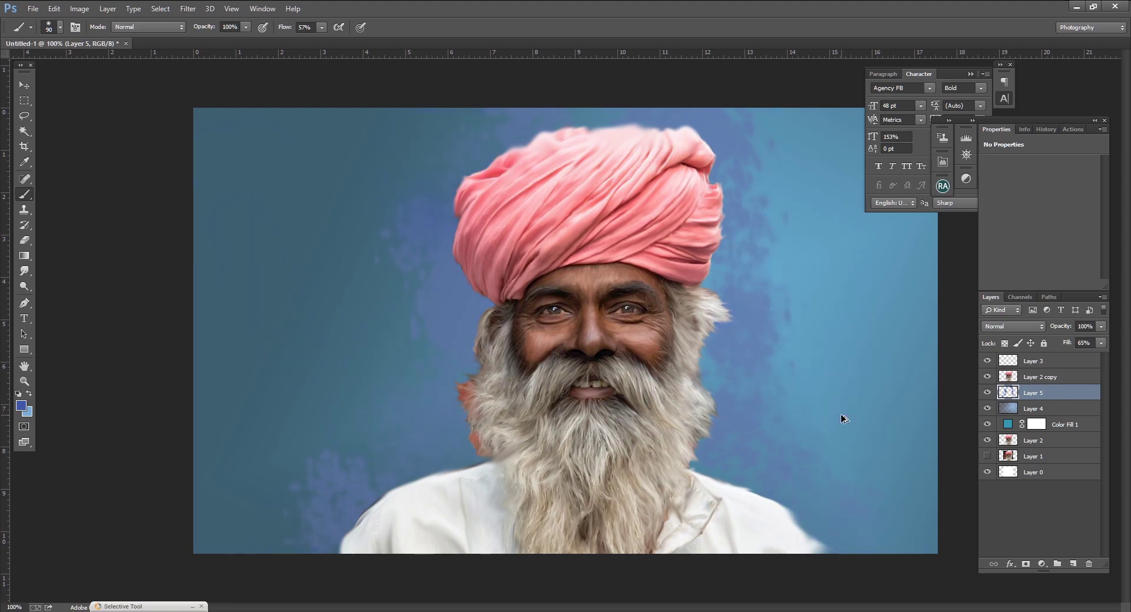
pyautogui.click(1072, 563)
pyautogui.rightClick(98, 76)
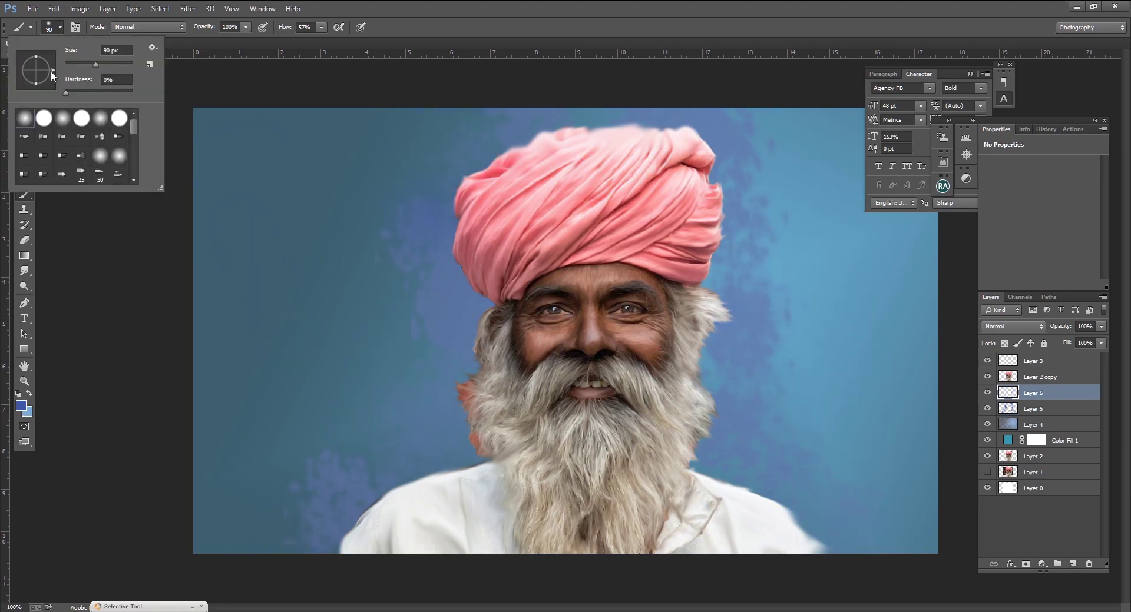
# Paint broad blue strokes across the background with a 40 px brush at 32% flow.
pyautogui.moveTo(129, 126)
pyautogui.mouseDown()
pyautogui.moveTo(136, 164)
pyautogui.moveTo(131, 125)
pyautogui.mouseUp()
pyautogui.doubleClick(24, 118)
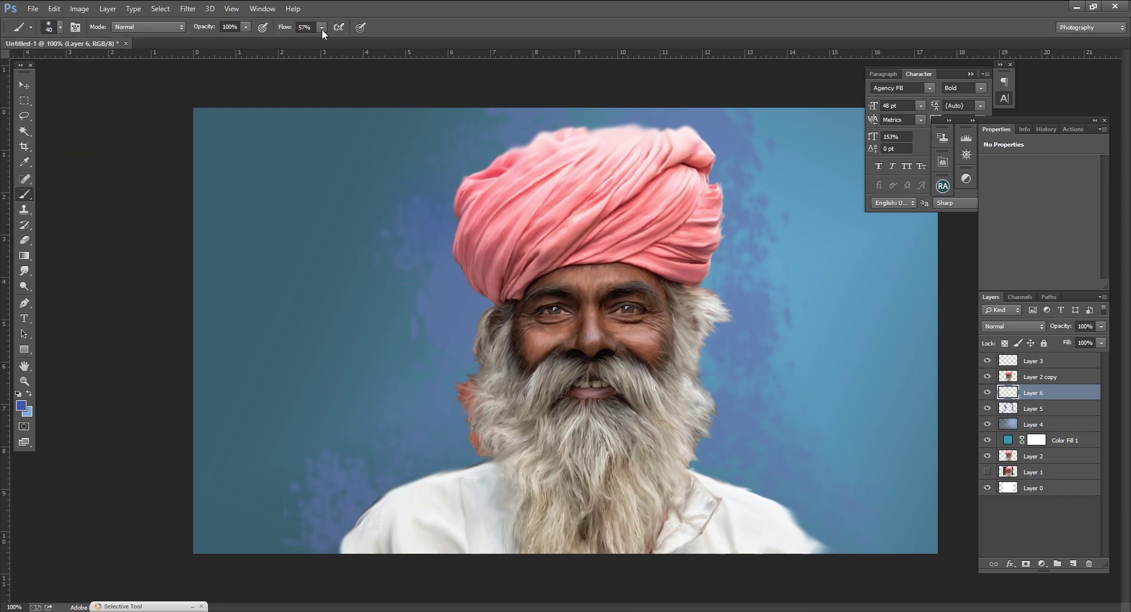
pyautogui.moveTo(322, 34); pyautogui.dragTo(309, 44)
pyautogui.moveTo(203, 318); pyautogui.dragTo(897, 575)
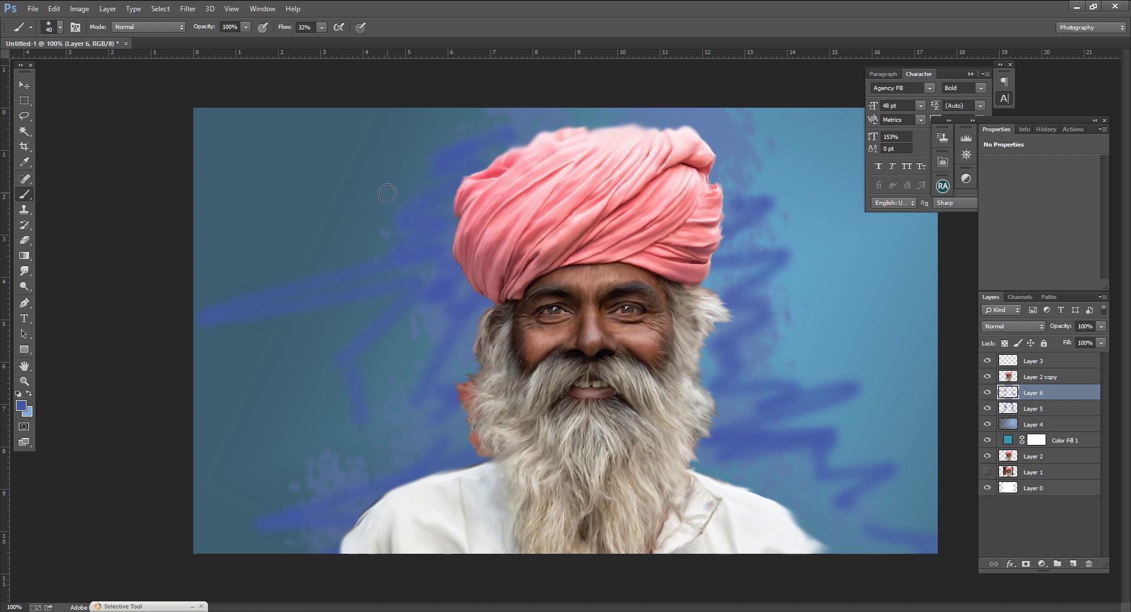
pyautogui.moveTo(745, 197); pyautogui.dragTo(930, 453)
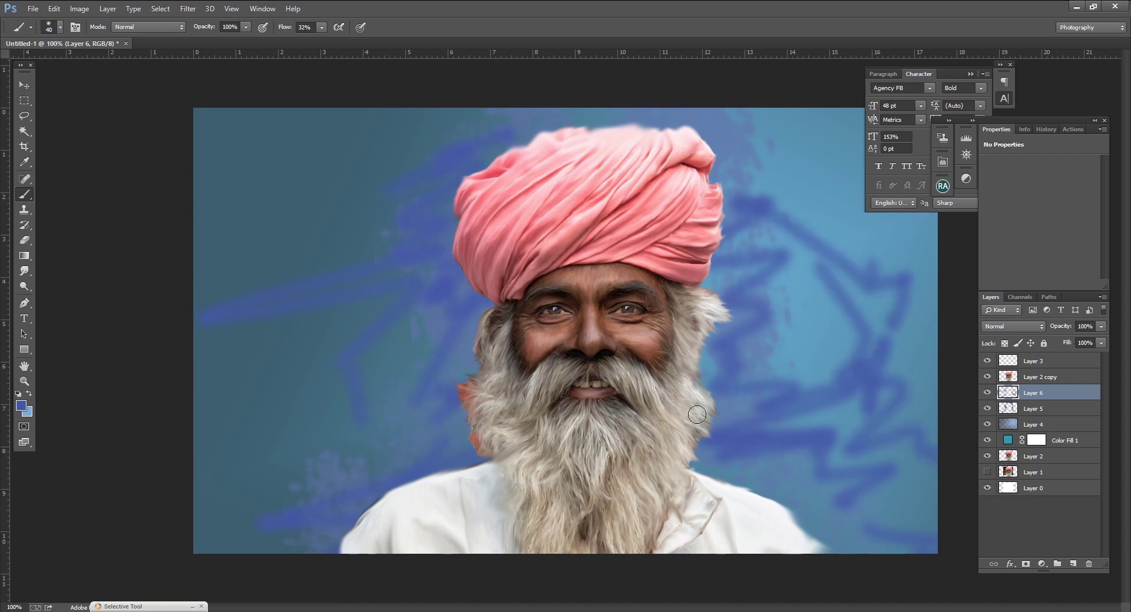
# Apply a Gaussian Blur of radius 12.7 to the new strokes.
pyautogui.click(188, 9)
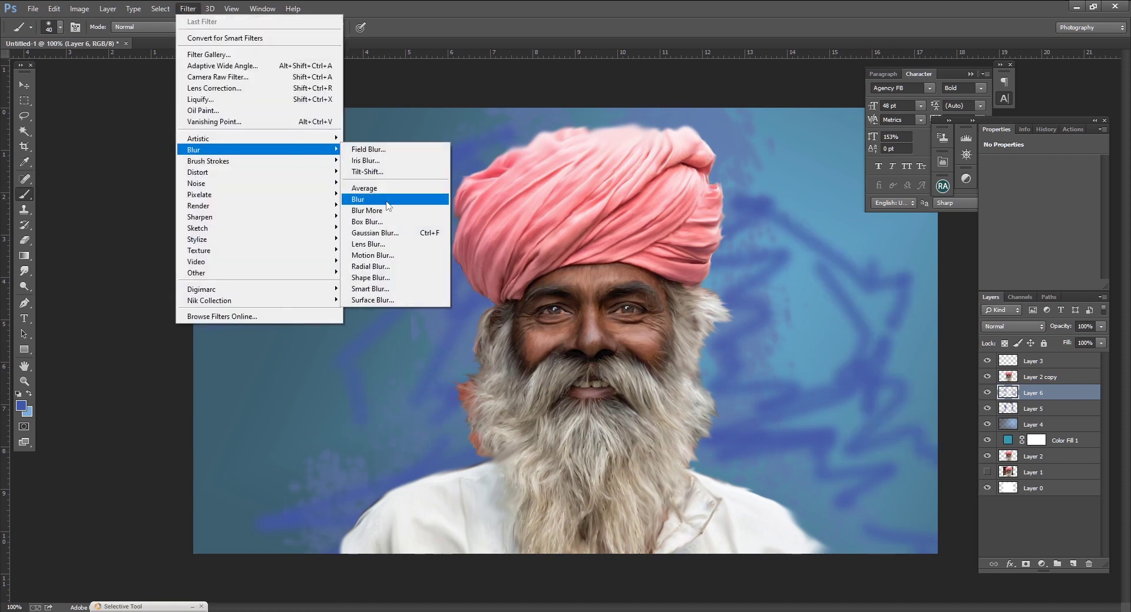
pyautogui.click(383, 207)
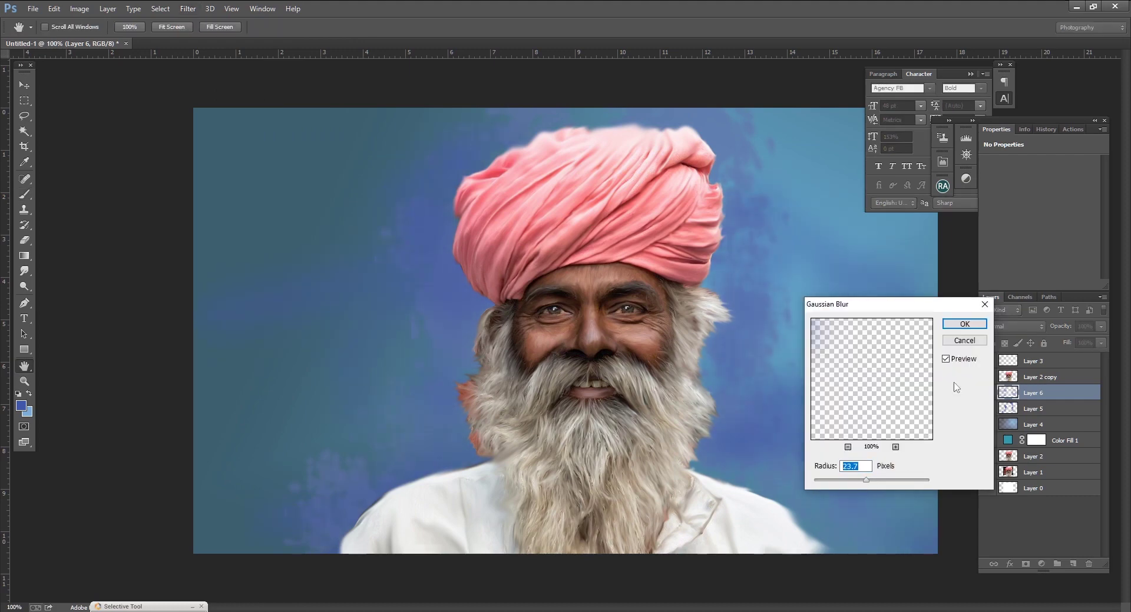
pyautogui.click(964, 324)
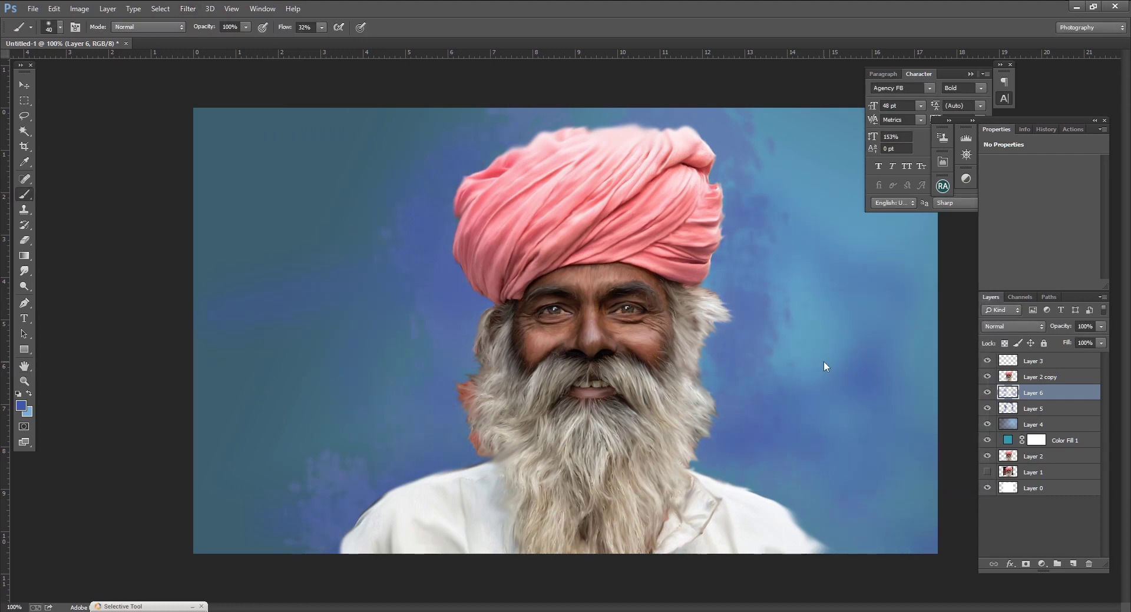
# Group the background layers and name the group 'background'.
pyautogui.keyDown('shift'); pyautogui.click(1063, 441); pyautogui.keyUp('shift')
pyautogui.hotkey('ctrl', 'g')
pyautogui.doubleClick(1033, 391)
pyautogui.write('bn')
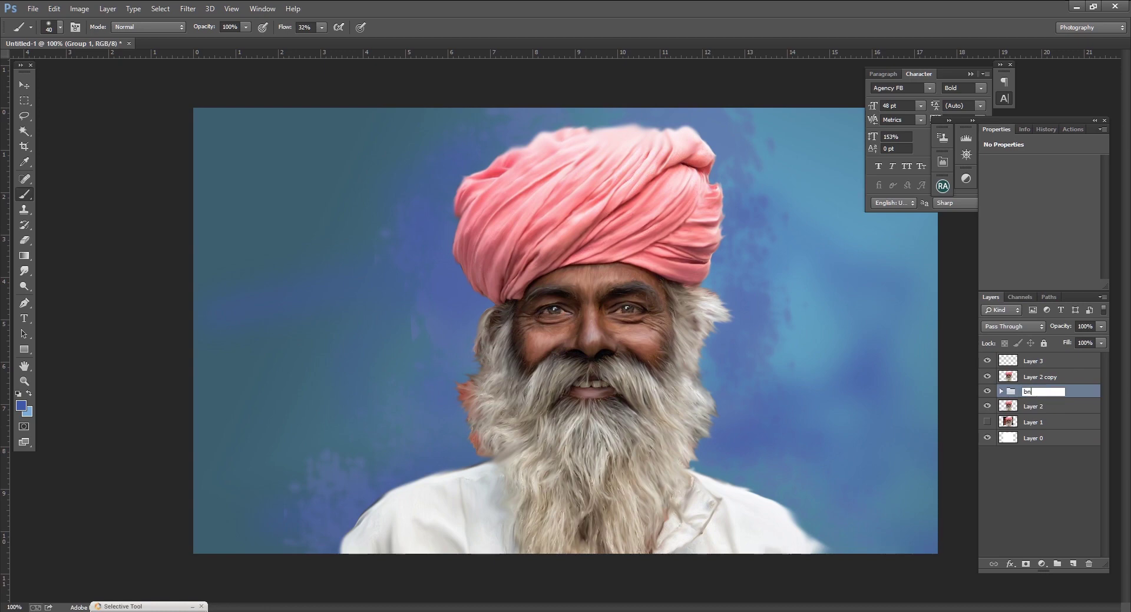
pyautogui.write('ckground')
pyautogui.press('Return')
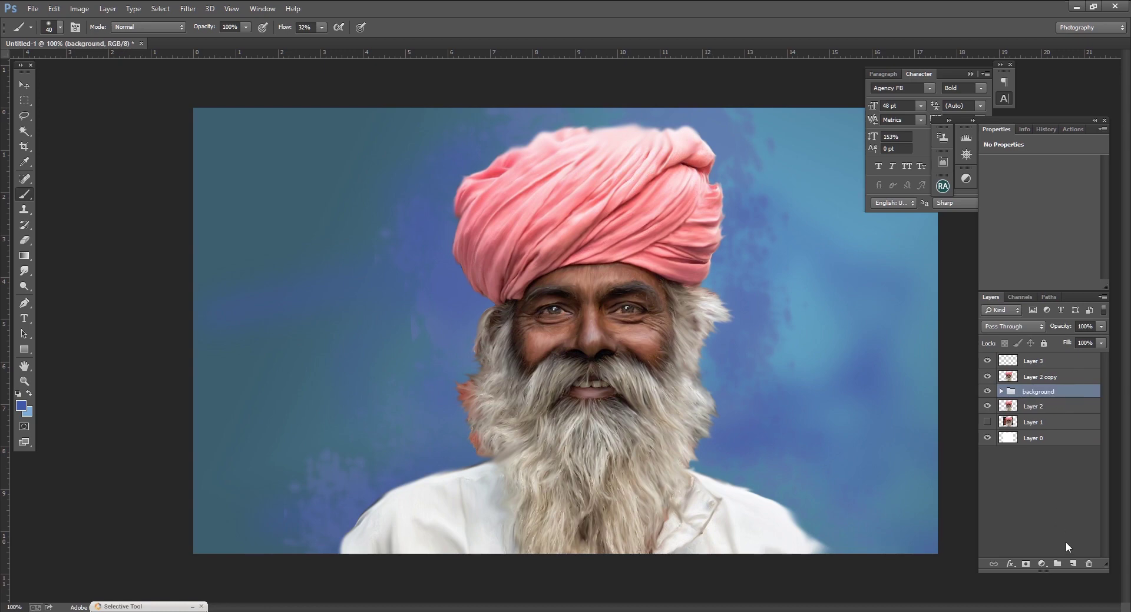
# On a new layer, extend the shirt's lower edges in white with a 15 px brush.
pyautogui.click(1072, 564)
pyautogui.keyDown('alt'); pyautogui.click(751, 501); pyautogui.keyUp('alt')
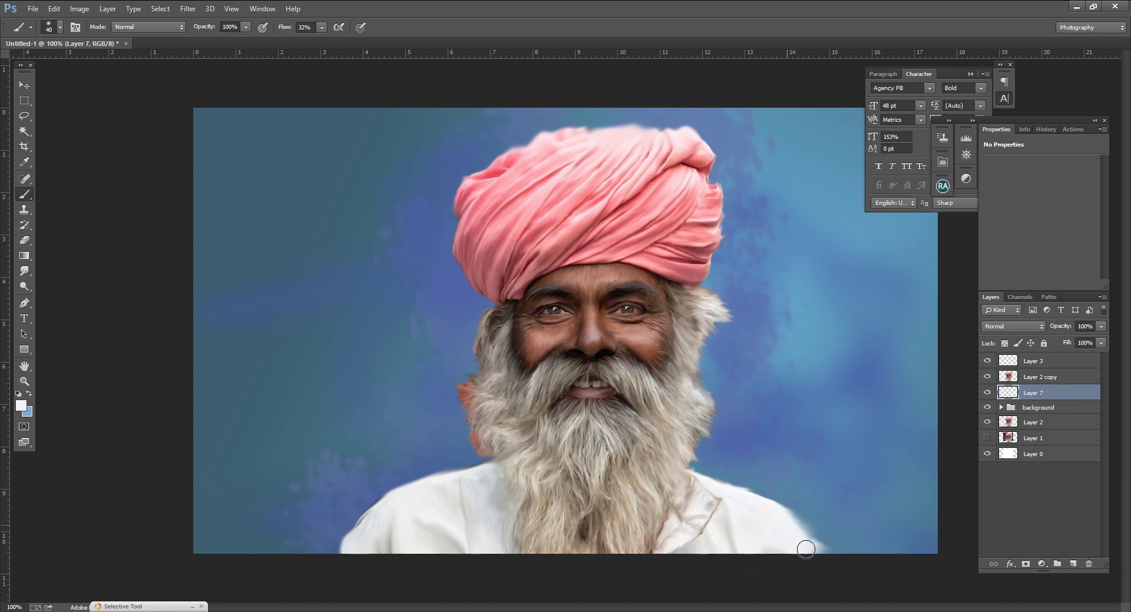
pyautogui.click(60, 27)
pyautogui.click(60, 26)
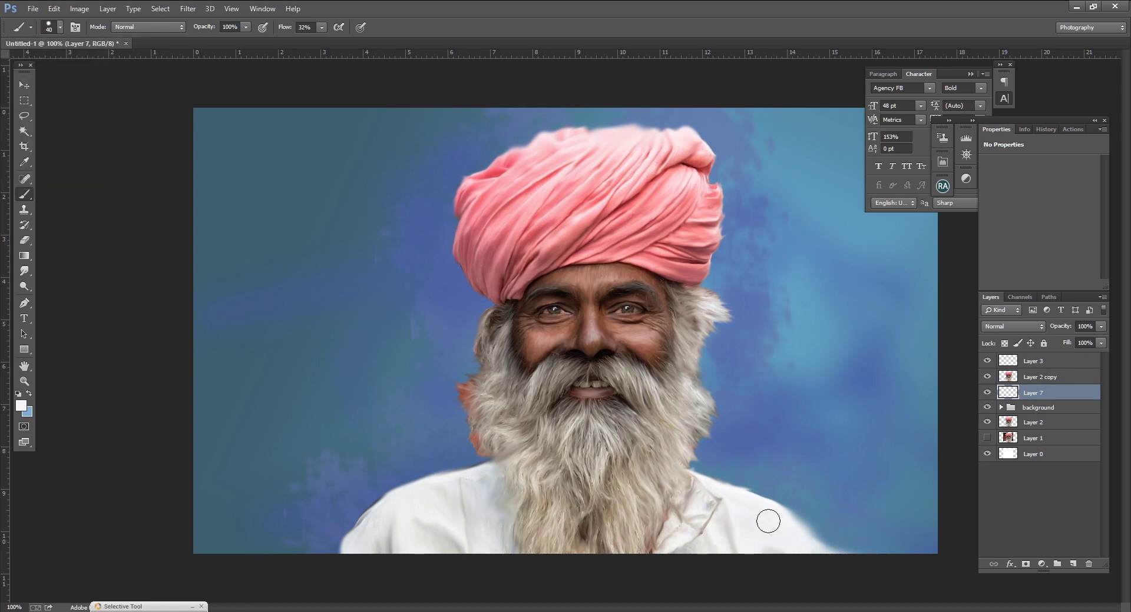
pyautogui.press('[')
pyautogui.press('[')
pyautogui.press('[')
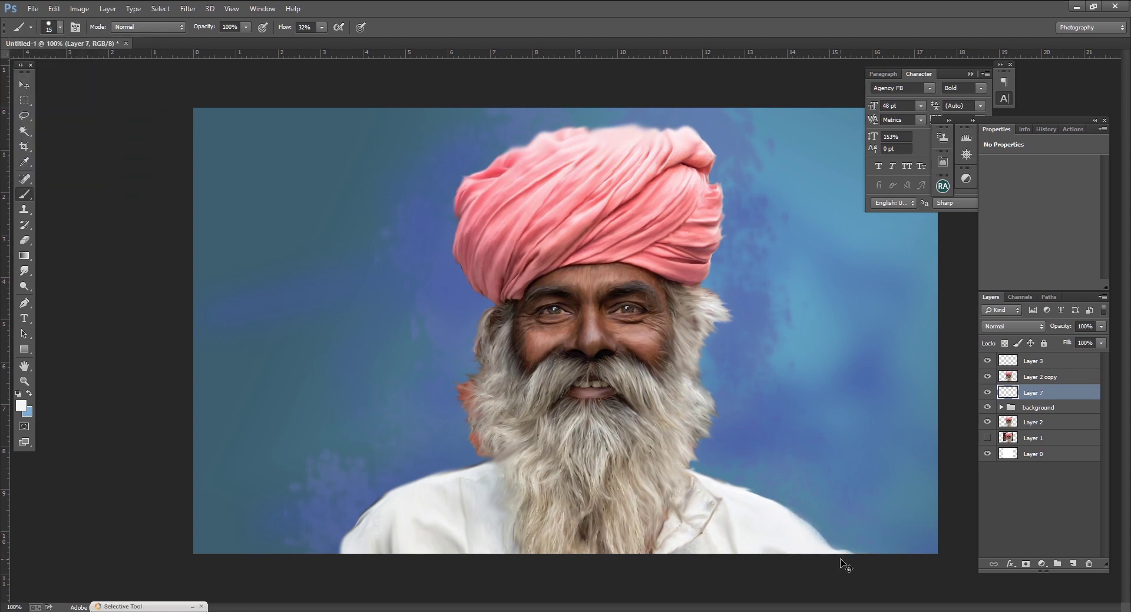
pyautogui.moveTo(801, 525); pyautogui.dragTo(848, 557)
pyautogui.moveTo(324, 563); pyautogui.dragTo(350, 542)
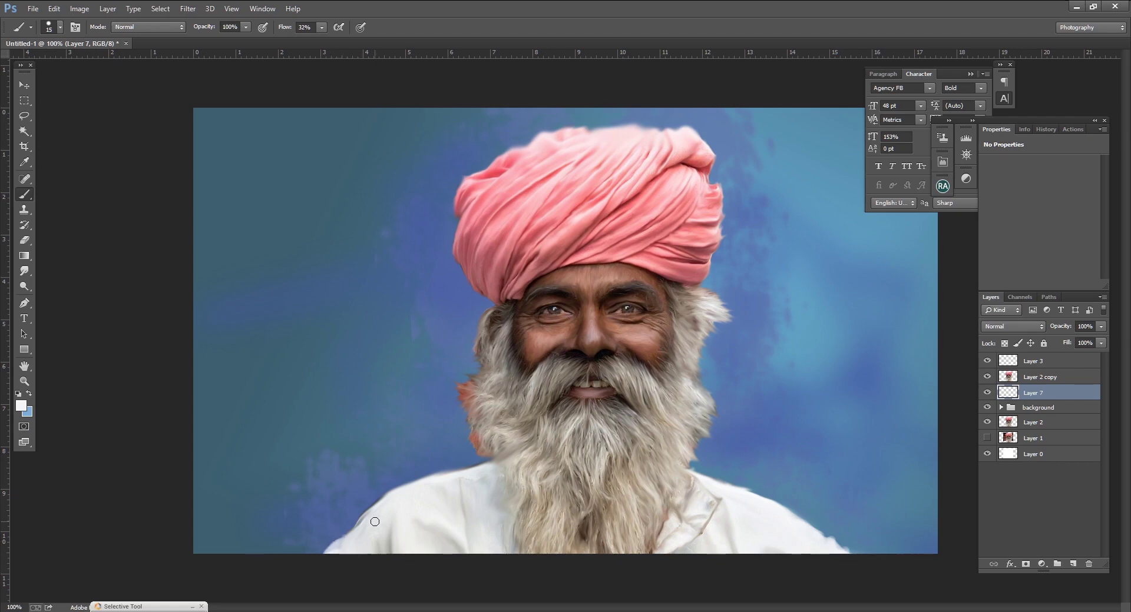
# Soften the turban's top edge with a light pink.
pyautogui.click(21, 405)
pyautogui.click(553, 187)
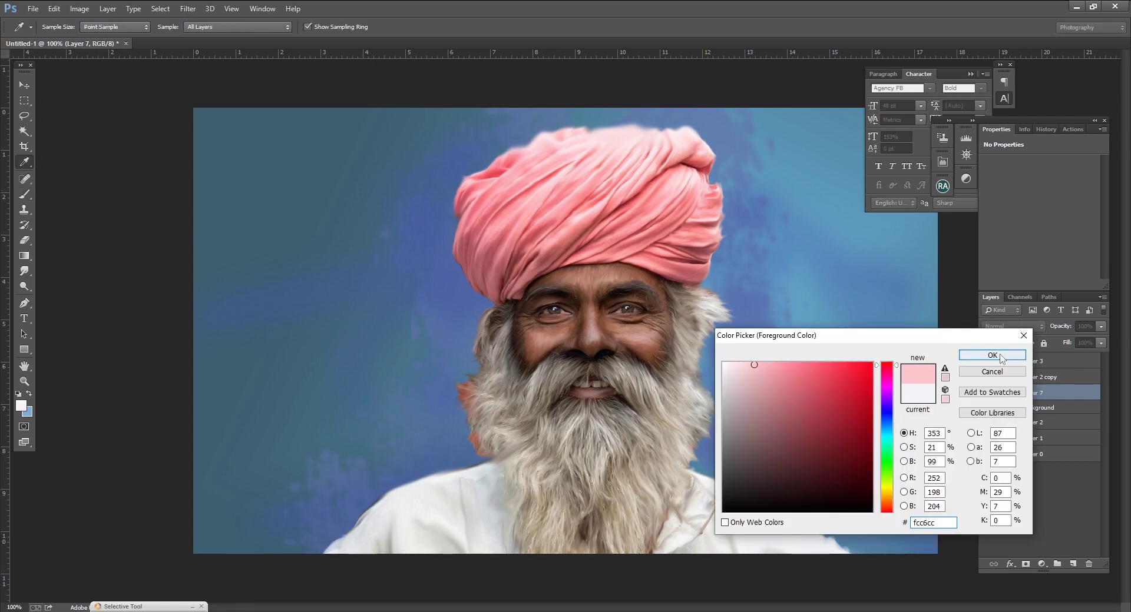
pyautogui.press('Return')
pyautogui.moveTo(533, 141)
pyautogui.mouseDown()
pyautogui.moveTo(657, 124)
pyautogui.moveTo(682, 142)
pyautogui.mouseUp()
# On a new layer above Layer 2 copy, paint subtle dark red strokes on the turban top at 6% flow.
pyautogui.click(21, 406)
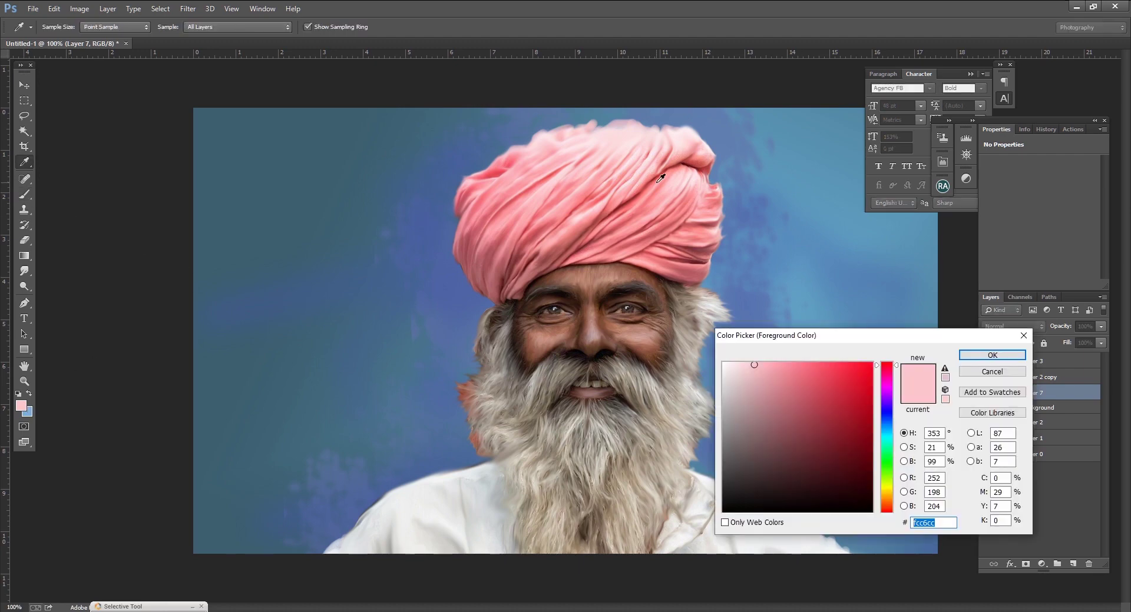
pyautogui.click(993, 355)
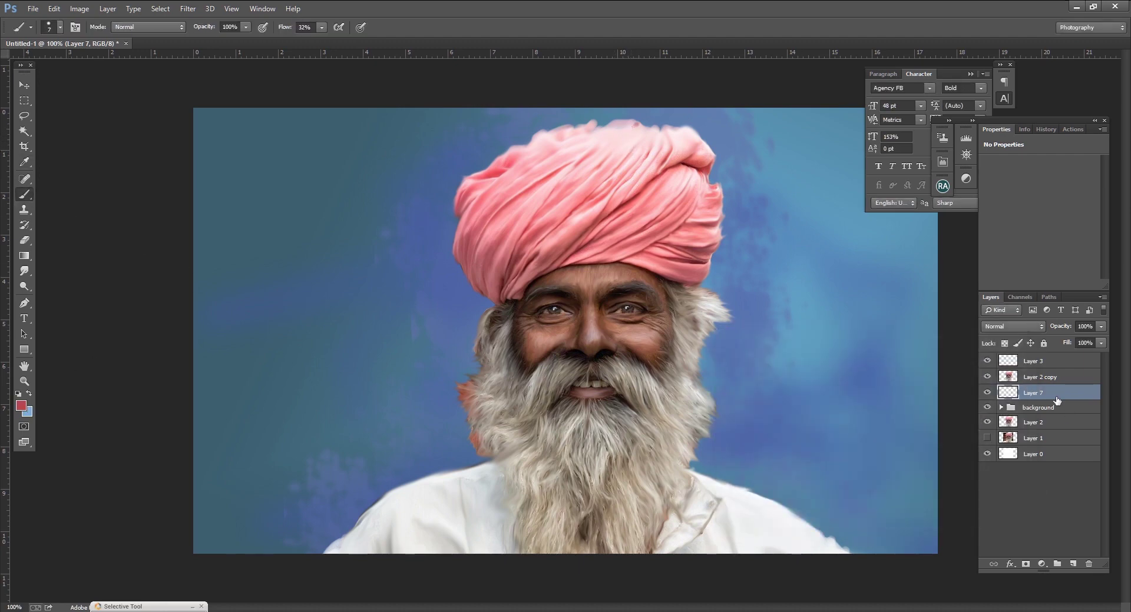
pyautogui.click(1054, 377)
pyautogui.click(1073, 563)
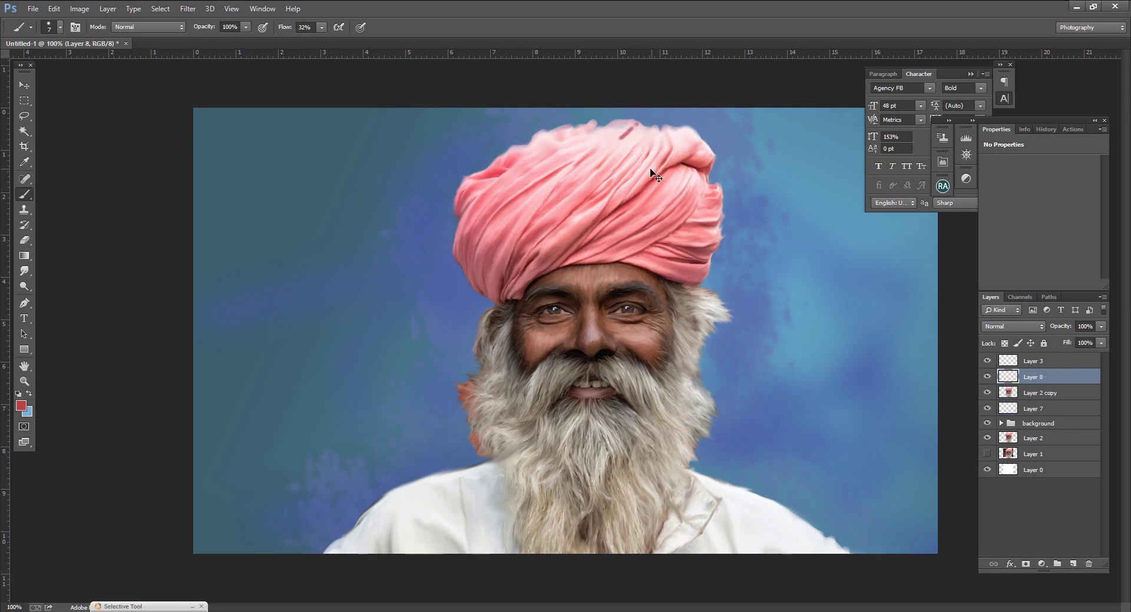
pyautogui.moveTo(322, 27); pyautogui.dragTo(302, 40)
pyautogui.moveTo(605, 135)
pyautogui.mouseDown()
pyautogui.moveTo(596, 148)
pyautogui.moveTo(568, 135)
pyautogui.moveTo(553, 153)
pyautogui.mouseUp()
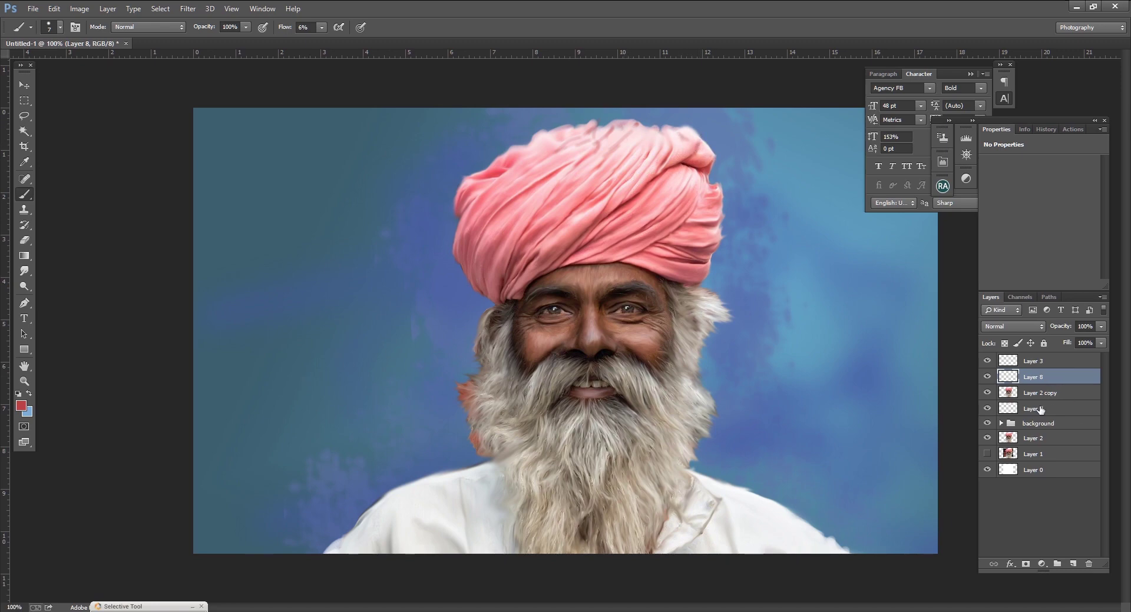
# Rename the new layer 'pagri' and set the foreground colour to b76065.
pyautogui.doubleClick(1038, 380)
pyautogui.write('pagri')
pyautogui.press('Return')
pyautogui.click(21, 405)
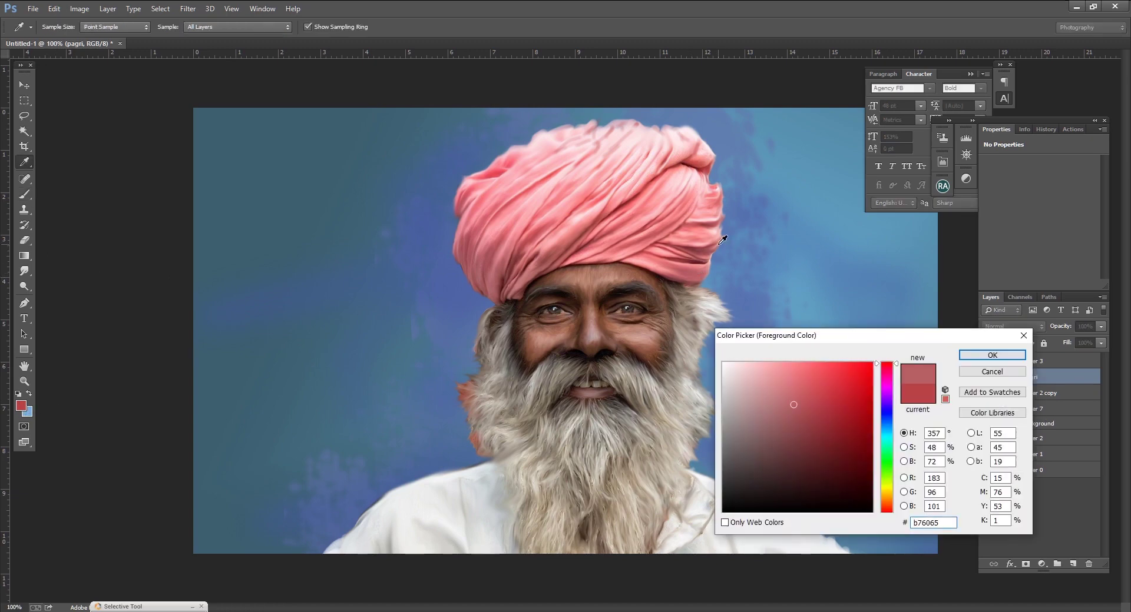
pyautogui.press('Return')
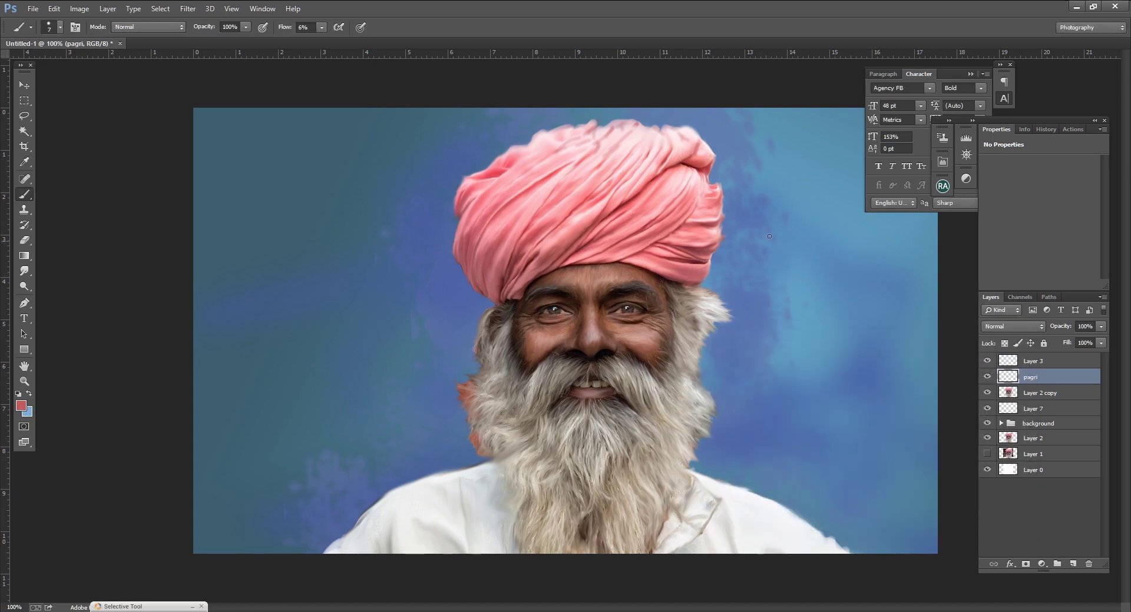
# At 38% flow, paint brighter pink on the turban's right edge and dark red on its upper-left edge.
pyautogui.moveTo(322, 27); pyautogui.dragTo(342, 44)
pyautogui.keyDown('alt'); pyautogui.click(681, 200); pyautogui.keyUp('alt')
pyautogui.moveTo(711, 185); pyautogui.dragTo(708, 175)
pyautogui.keyDown('alt'); pyautogui.click(472, 293); pyautogui.keyUp('alt')
pyautogui.moveTo(468, 178); pyautogui.dragTo(461, 184)
# Smudge the dark red spot into the turban pink at size 20, then pick a light grey for hair.
pyautogui.press('r')
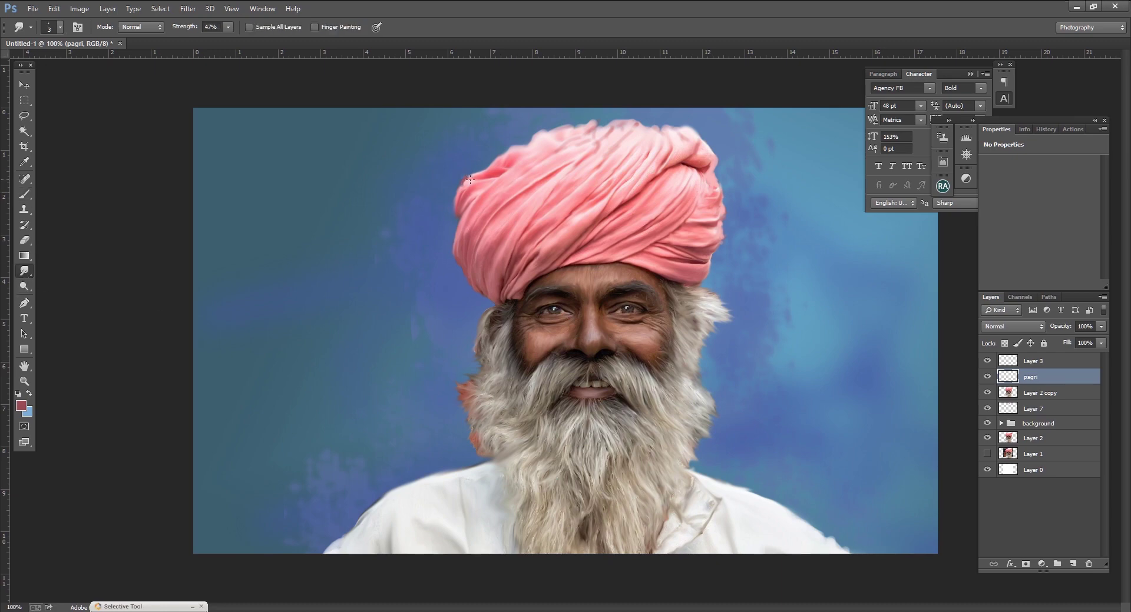
pyautogui.press(']')
pyautogui.press(']')
pyautogui.press(']')
pyautogui.moveTo(460, 187); pyautogui.dragTo(478, 179)
pyautogui.press('b')
pyautogui.click(21, 405)
pyautogui.click(559, 424)
# Set a light grey colour, zoom to 300% and shrink the brush to 1 px.
pyautogui.click(977, 354)
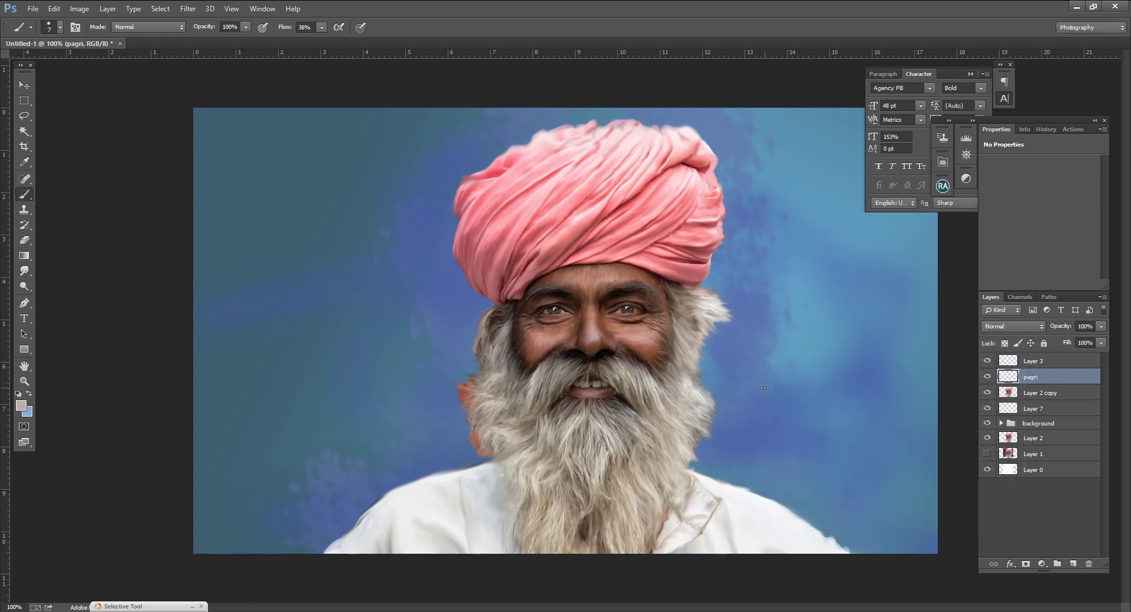
pyautogui.hotkey('ctrl', '+')
pyautogui.hotkey('ctrl', '+')
pyautogui.press('[')
pyautogui.press('[')
pyautogui.press('[')
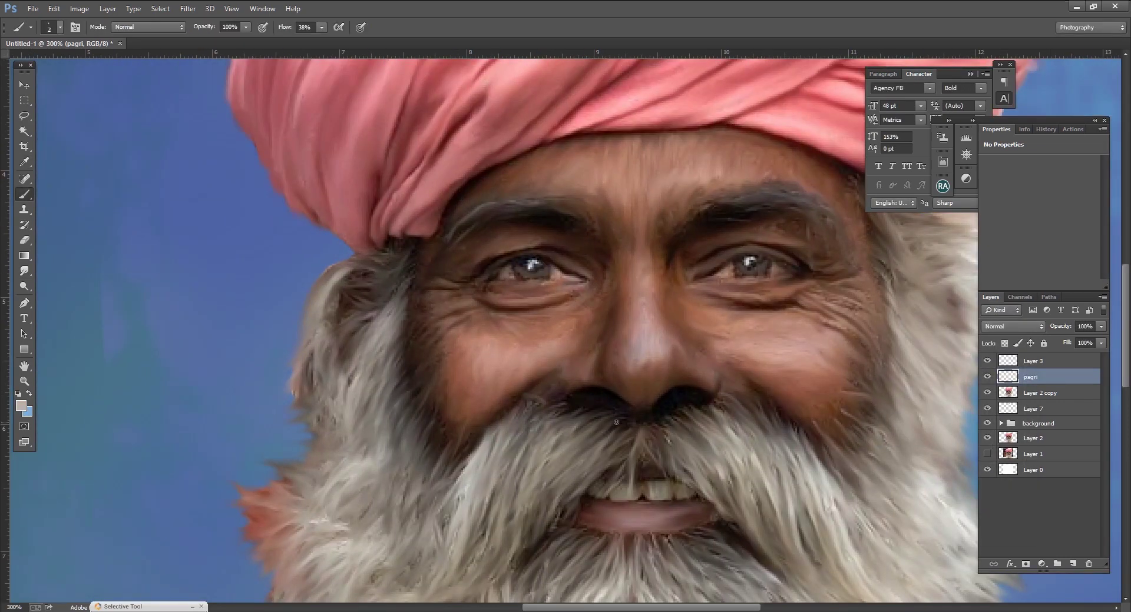
pyautogui.press('[')
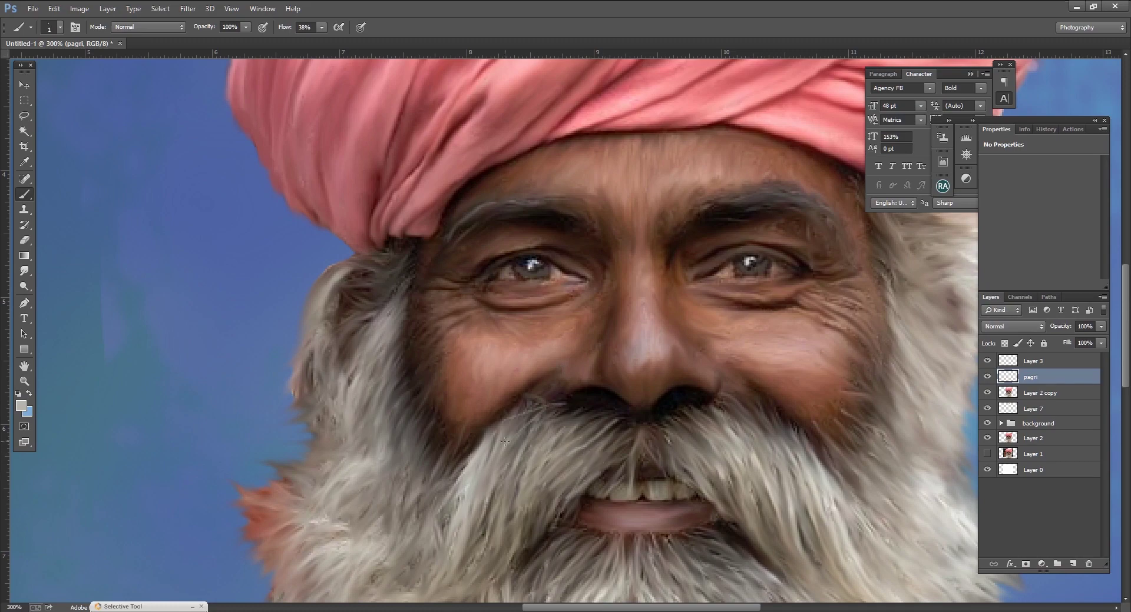
# Paint thin light strands below the moustache and through the right side of the beard.
pyautogui.moveTo(549, 471); pyautogui.dragTo(521, 533)
pyautogui.moveTo(545, 493); pyautogui.dragTo(533, 516)
pyautogui.moveTo(624, 438)
pyautogui.mouseDown()
pyautogui.moveTo(633, 495)
pyautogui.moveTo(637, 483)
pyautogui.mouseUp()
pyautogui.moveTo(660, 430); pyautogui.dragTo(738, 497)
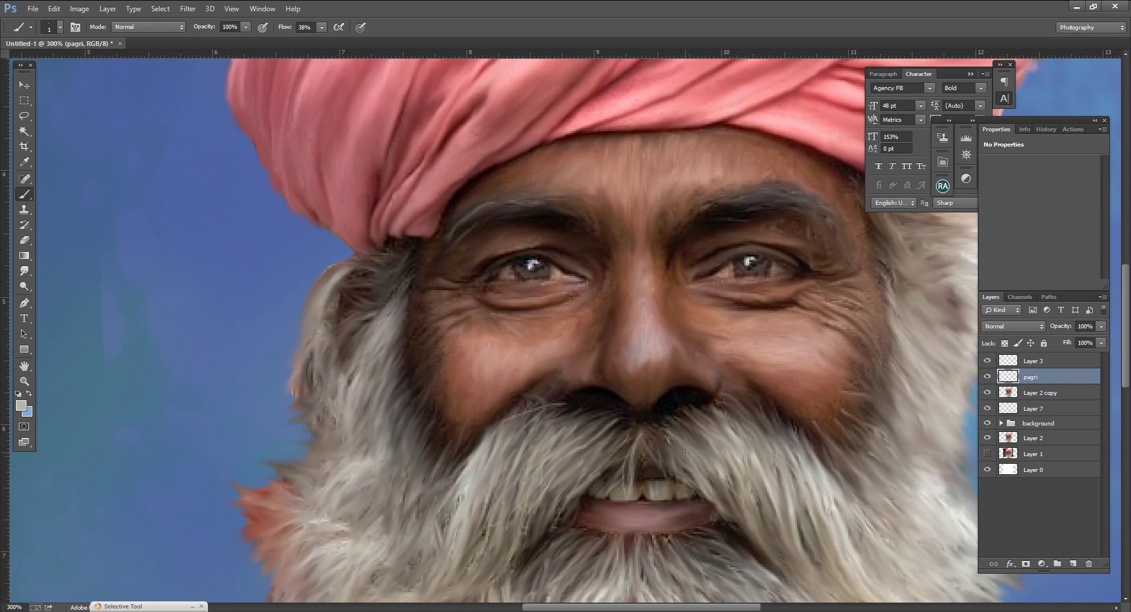
pyautogui.moveTo(763, 430); pyautogui.dragTo(776, 453)
pyautogui.moveTo(724, 391)
pyautogui.mouseDown()
pyautogui.moveTo(759, 438)
pyautogui.moveTo(848, 499)
pyautogui.mouseUp()
pyautogui.moveTo(812, 421); pyautogui.dragTo(851, 465)
pyautogui.moveTo(848, 412); pyautogui.dragTo(874, 430)
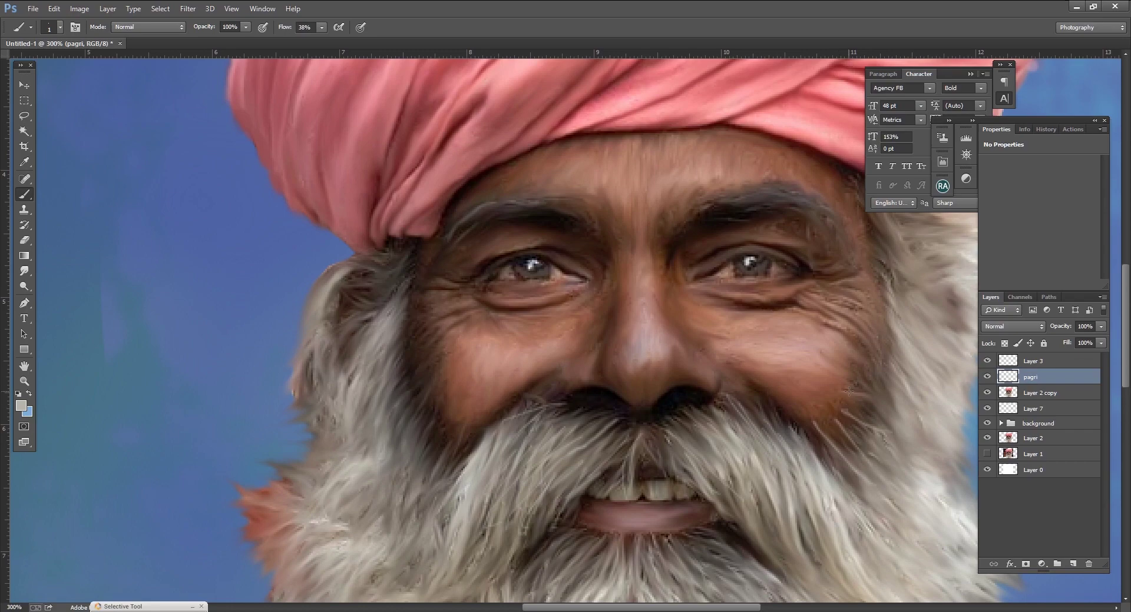
pyautogui.moveTo(857, 391)
pyautogui.mouseDown()
pyautogui.moveTo(889, 405)
pyautogui.moveTo(892, 421)
pyautogui.mouseUp()
pyautogui.moveTo(875, 370); pyautogui.dragTo(893, 394)
pyautogui.moveTo(883, 283); pyautogui.dragTo(899, 219)
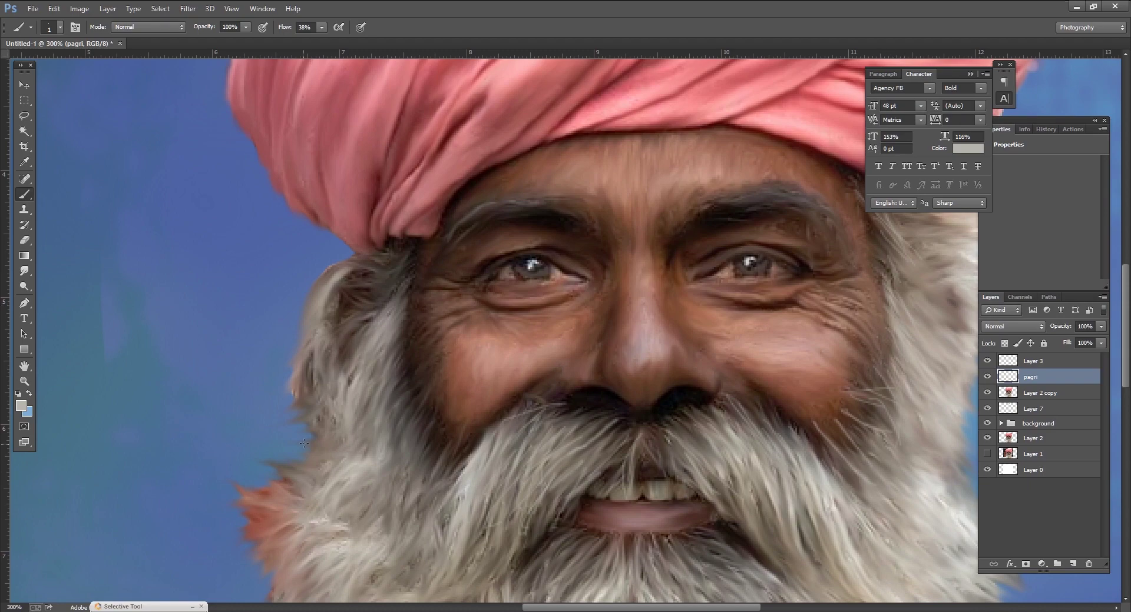
# Paint hair strands along the beard's left cheek edge.
pyautogui.moveTo(448, 474)
pyautogui.mouseDown()
pyautogui.moveTo(400, 377)
pyautogui.moveTo(410, 292)
pyautogui.mouseUp()
pyautogui.moveTo(393, 421); pyautogui.dragTo(389, 371)
pyautogui.moveTo(413, 483)
pyautogui.mouseDown()
pyautogui.moveTo(409, 439)
pyautogui.moveTo(399, 448)
pyautogui.mouseUp()
pyautogui.moveTo(436, 524); pyautogui.dragTo(426, 486)
pyautogui.scroll(-3, 545, 560)
# Add light strands across the middle, lower-right and bottom of the beard.
pyautogui.moveTo(484, 451); pyautogui.dragTo(491, 400)
pyautogui.moveTo(550, 499)
pyautogui.mouseDown()
pyautogui.moveTo(523, 449)
pyautogui.moveTo(547, 458)
pyautogui.mouseUp()
pyautogui.moveTo(586, 512); pyautogui.dragTo(567, 452)
pyautogui.moveTo(714, 535); pyautogui.dragTo(714, 480)
pyautogui.moveTo(677, 479)
pyautogui.mouseDown()
pyautogui.moveTo(674, 465)
pyautogui.moveTo(707, 452)
pyautogui.mouseUp()
pyautogui.moveTo(740, 490)
pyautogui.mouseDown()
pyautogui.moveTo(730, 447)
pyautogui.moveTo(751, 480)
pyautogui.mouseUp()
pyautogui.moveTo(789, 494); pyautogui.dragTo(736, 453)
pyautogui.moveTo(680, 565); pyautogui.dragTo(675, 548)
pyautogui.moveTo(612, 562); pyautogui.dragTo(603, 541)
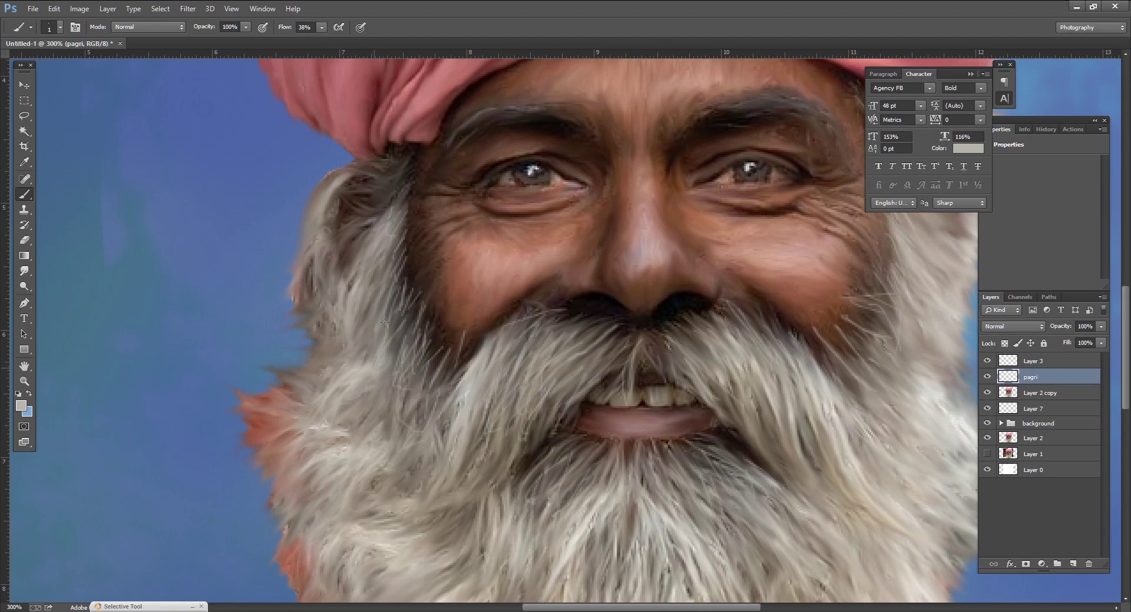
# Paint light strands into the grey hair beside the turban.
pyautogui.moveTo(365, 182); pyautogui.dragTo(395, 173)
pyautogui.moveTo(329, 192); pyautogui.dragTo(360, 171)
pyautogui.moveTo(354, 217); pyautogui.dragTo(374, 198)
pyautogui.moveTo(329, 252)
pyautogui.mouseDown()
pyautogui.moveTo(377, 190)
pyautogui.moveTo(359, 227)
pyautogui.mouseUp()
pyautogui.moveTo(405, 209)
pyautogui.mouseDown()
pyautogui.moveTo(402, 161)
pyautogui.moveTo(393, 175)
pyautogui.mouseUp()
# Paint light hairs into both eyebrows and one strand at the beard's right edge.
pyautogui.moveTo(451, 147)
pyautogui.mouseDown()
pyautogui.moveTo(510, 108)
pyautogui.moveTo(493, 99)
pyautogui.mouseUp()
pyautogui.moveTo(586, 140)
pyautogui.mouseDown()
pyautogui.moveTo(533, 111)
pyautogui.moveTo(583, 121)
pyautogui.mouseUp()
pyautogui.hscroll(3, 547, 121)
pyautogui.moveTo(560, 112)
pyautogui.mouseDown()
pyautogui.moveTo(590, 94)
pyautogui.moveTo(648, 121)
pyautogui.mouseUp()
pyautogui.moveTo(580, 109)
pyautogui.mouseDown()
pyautogui.moveTo(633, 102)
pyautogui.moveTo(657, 123)
pyautogui.mouseUp()
pyautogui.moveTo(637, 129)
pyautogui.mouseDown()
pyautogui.moveTo(653, 178)
pyautogui.moveTo(677, 147)
pyautogui.mouseUp()
pyautogui.moveTo(665, 123); pyautogui.dragTo(691, 171)
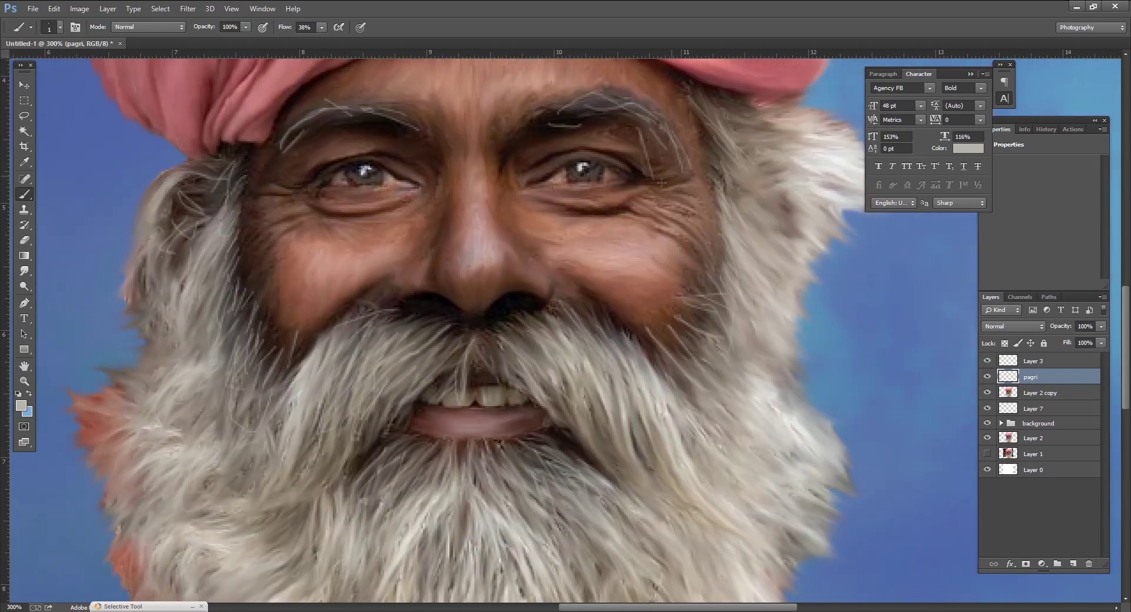
pyautogui.moveTo(624, 119); pyautogui.dragTo(653, 159)
pyautogui.moveTo(839, 431); pyautogui.dragTo(860, 467)
pyautogui.scroll(-5, 828, 414)
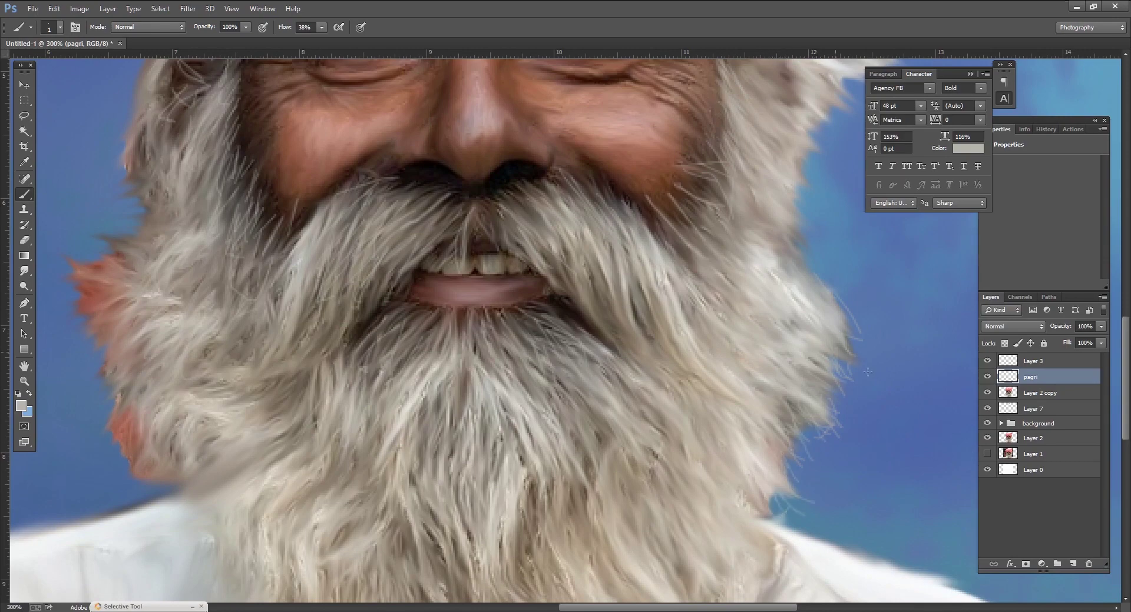
# At 200% zoom, paint wispy stray strands along the beard's left and bottom edges.
pyautogui.hotkey('ctrl', '-')
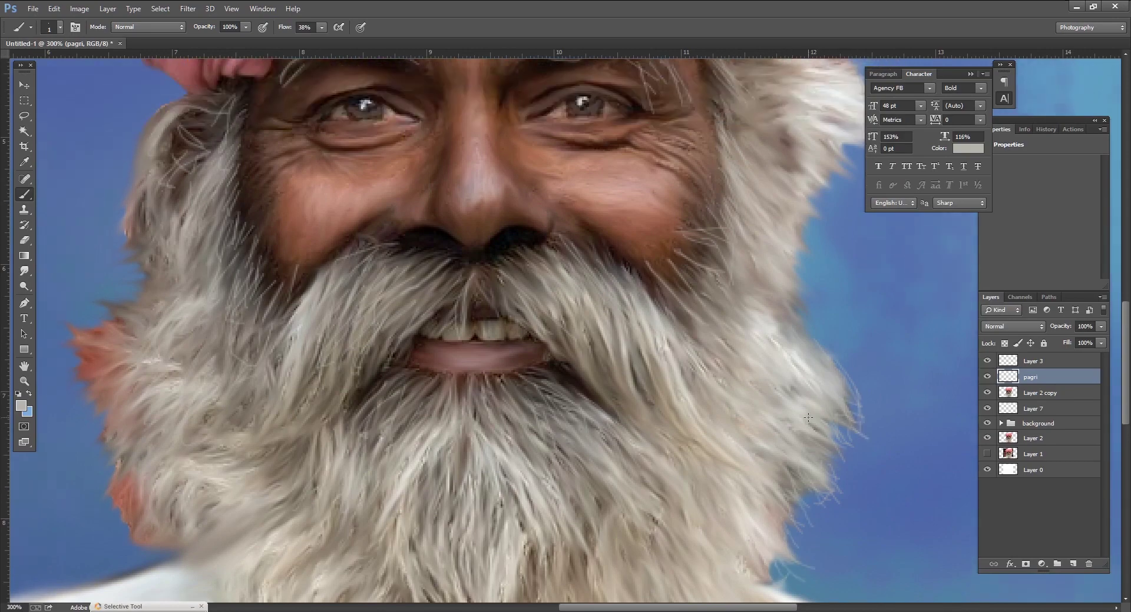
pyautogui.hotkey('ctrl', '-')
pyautogui.hotkey('ctrl', '+')
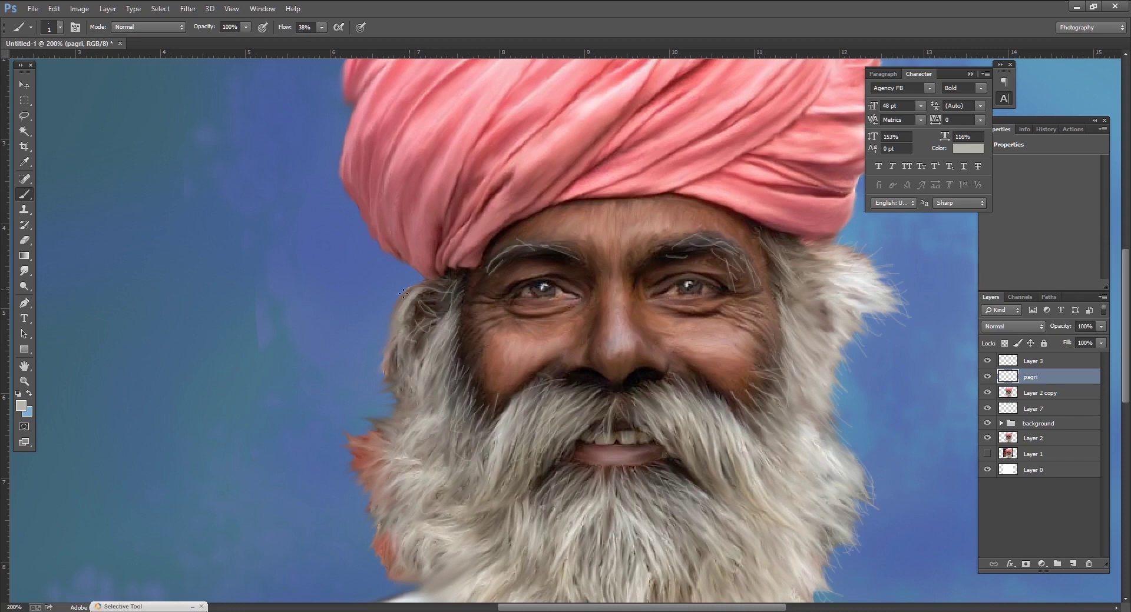
pyautogui.moveTo(396, 359); pyautogui.dragTo(382, 392)
pyautogui.moveTo(364, 430); pyautogui.dragTo(382, 441)
pyautogui.moveTo(383, 569); pyautogui.dragTo(387, 542)
pyautogui.moveTo(365, 566); pyautogui.dragTo(381, 526)
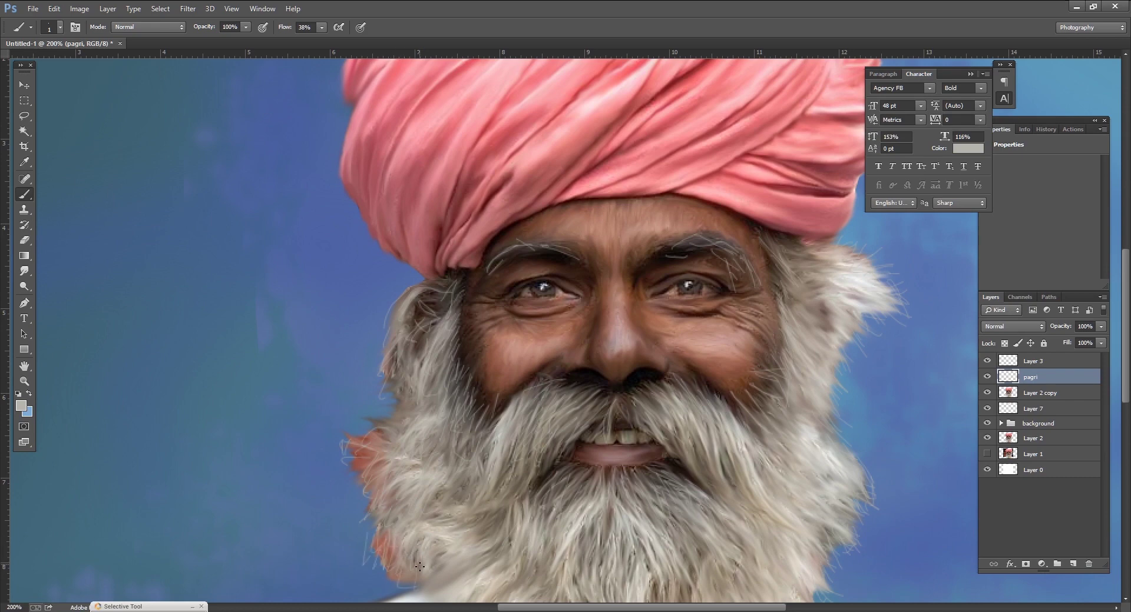
pyautogui.scroll(-2, 419, 567)
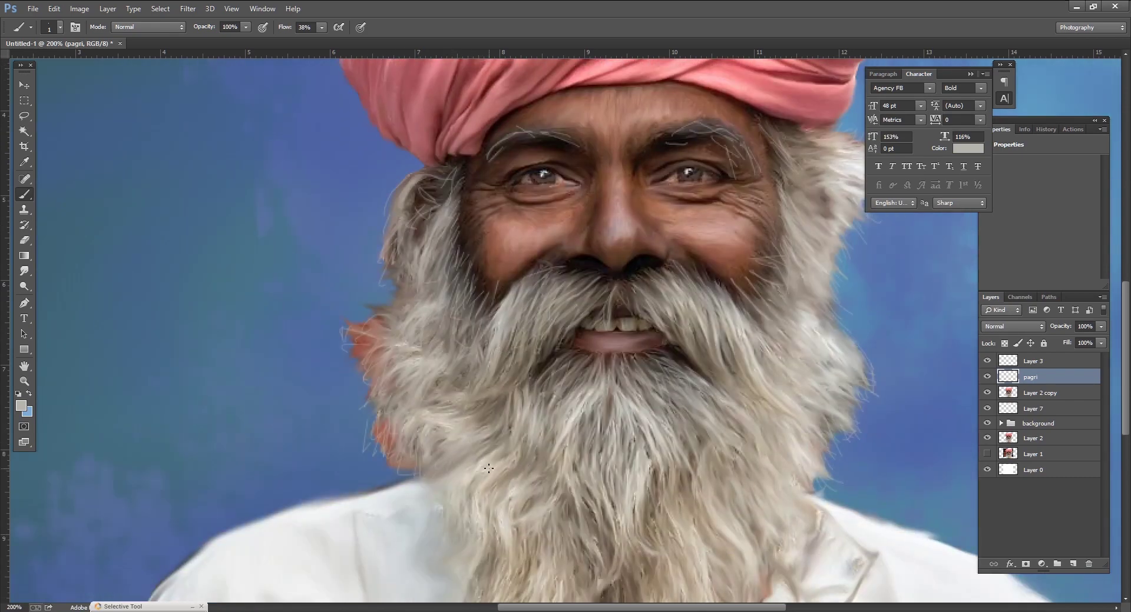
pyautogui.scroll(-2, 616, 490)
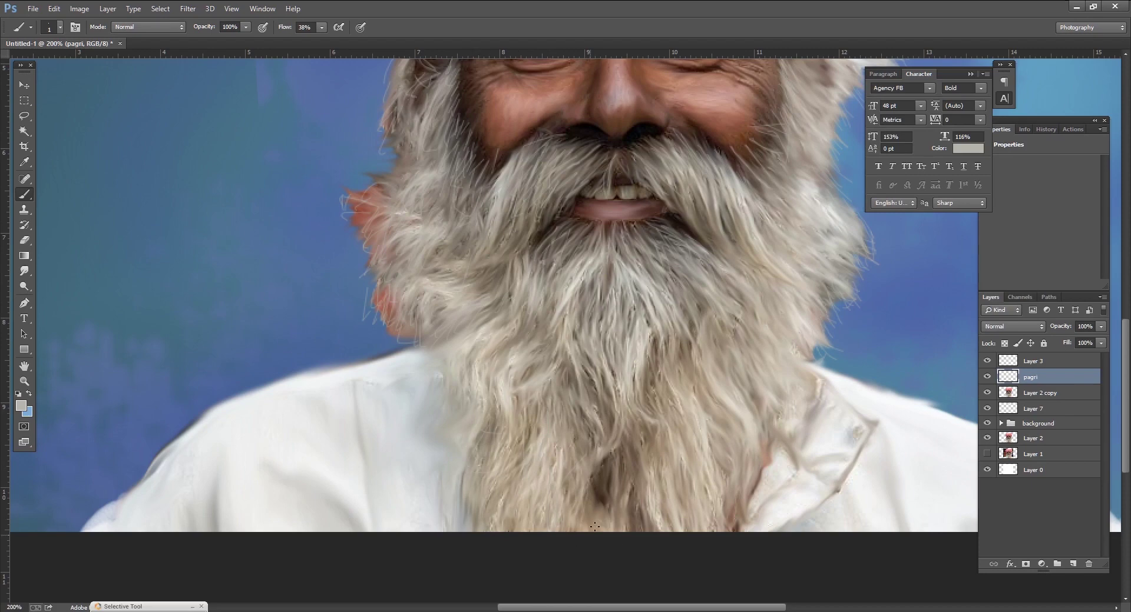
pyautogui.moveTo(593, 525); pyautogui.dragTo(589, 499)
pyautogui.scroll(3, 398, 272)
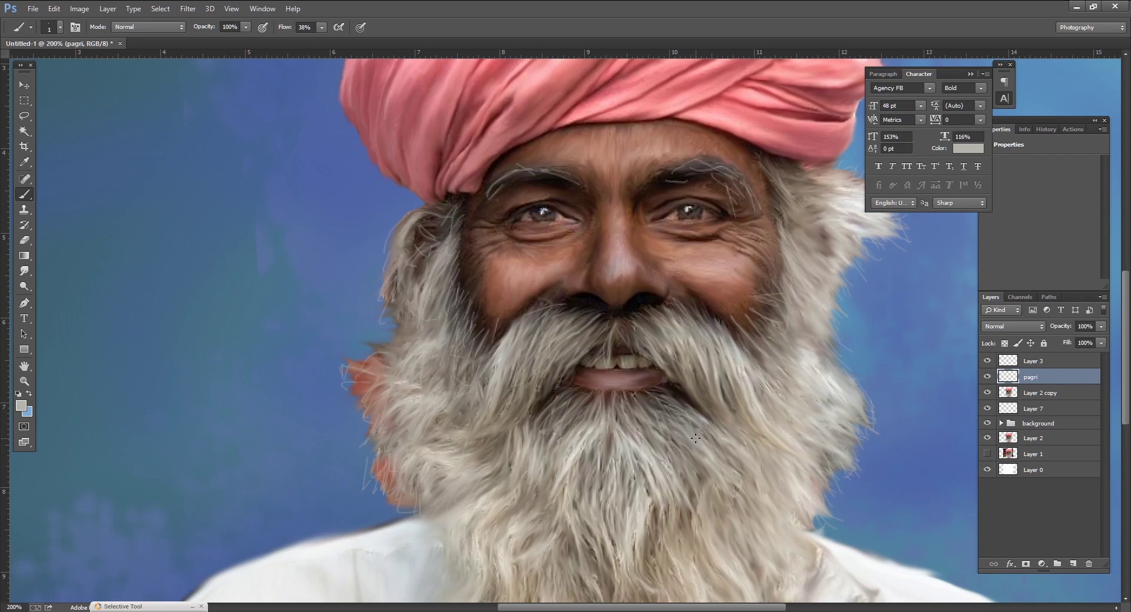
pyautogui.scroll(-1, 695, 439)
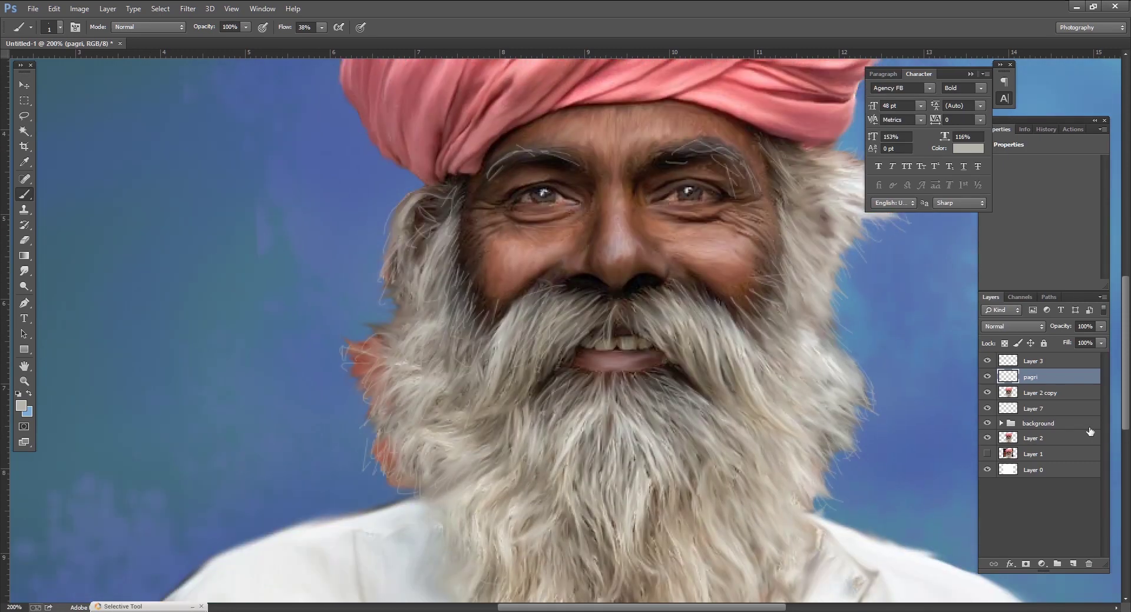
# On Layer 2 copy, paint sampled background blue over the orange patches at the beard's left edge.
pyautogui.click(1039, 393)
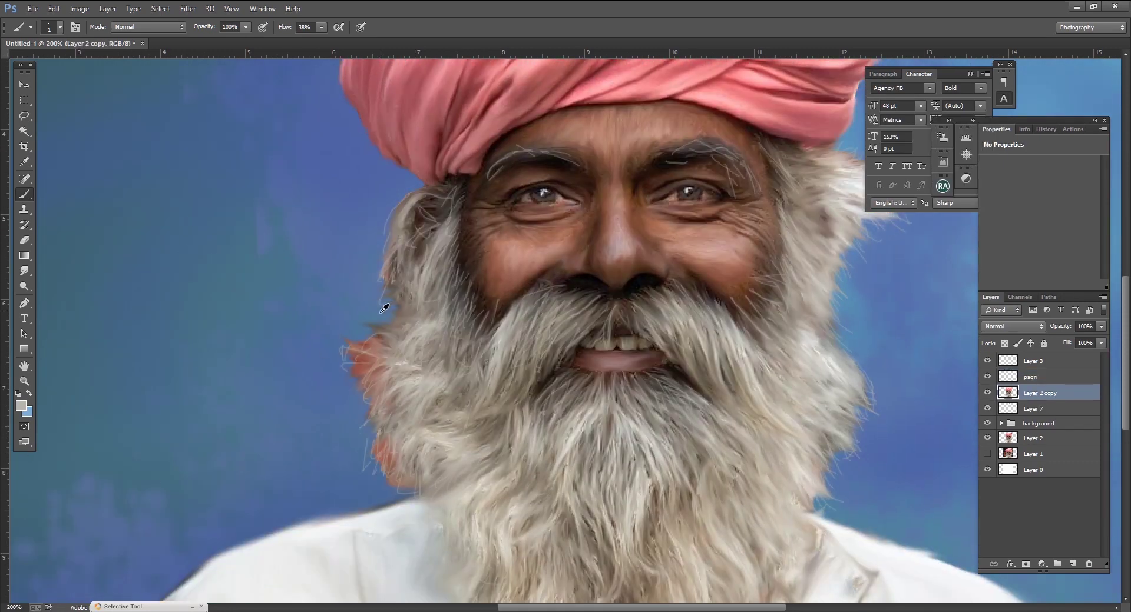
pyautogui.keyDown('alt'); pyautogui.click(373, 291); pyautogui.keyUp('alt')
pyautogui.moveTo(363, 381); pyautogui.dragTo(354, 387)
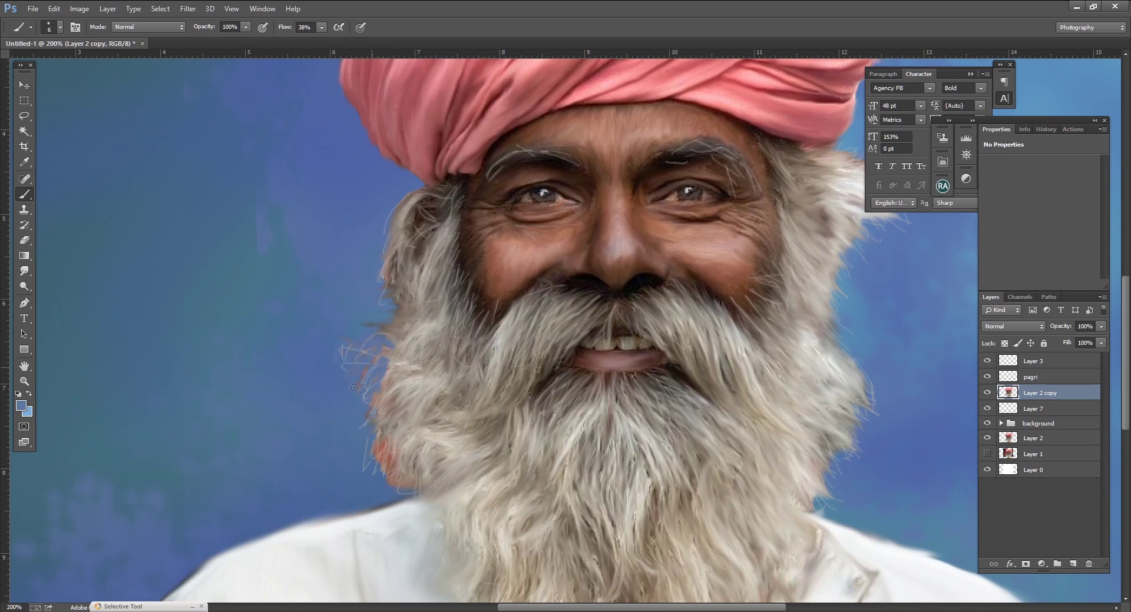
pyautogui.moveTo(381, 449); pyautogui.dragTo(396, 491)
pyautogui.moveTo(385, 348); pyautogui.dragTo(366, 357)
# On Layer 3, paint a thin light-grey strand over the beard's left edge, then sample a darker greyish brown.
pyautogui.hotkey('alt', ']')
pyautogui.hotkey('alt', ']')
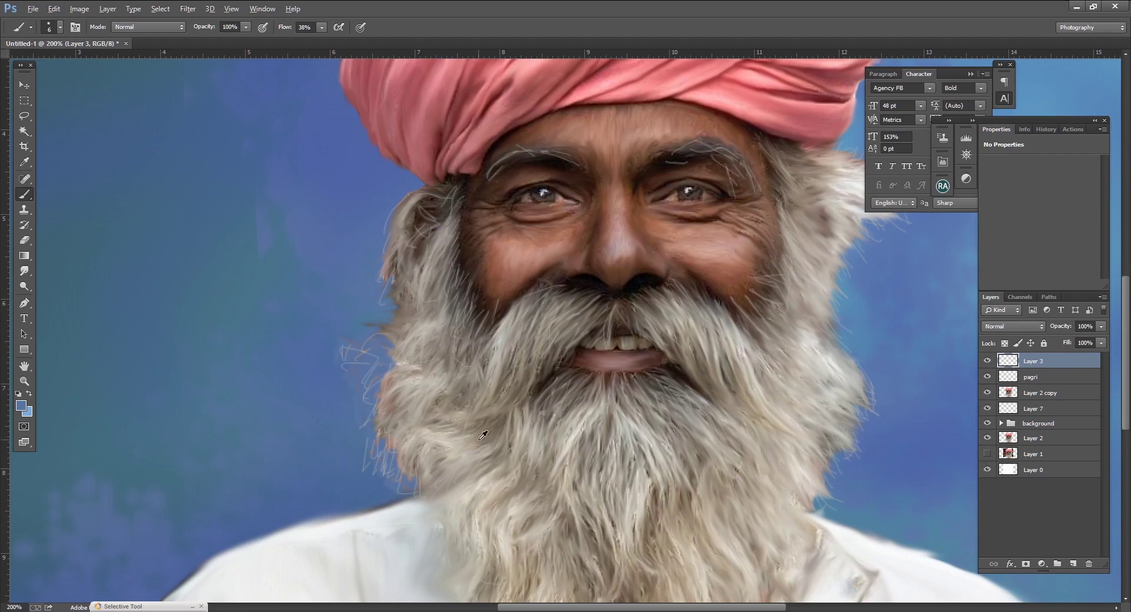
pyautogui.keyDown('alt'); pyautogui.click(486, 448); pyautogui.keyUp('alt')
pyautogui.moveTo(383, 341); pyautogui.dragTo(373, 364)
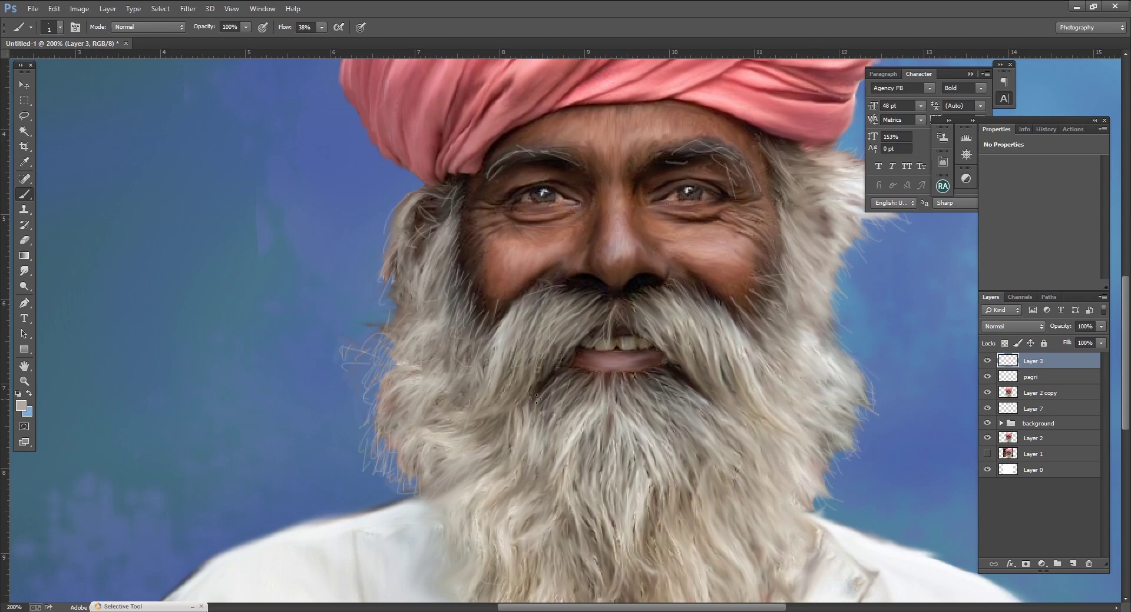
pyautogui.scroll(-5, 454, 404)
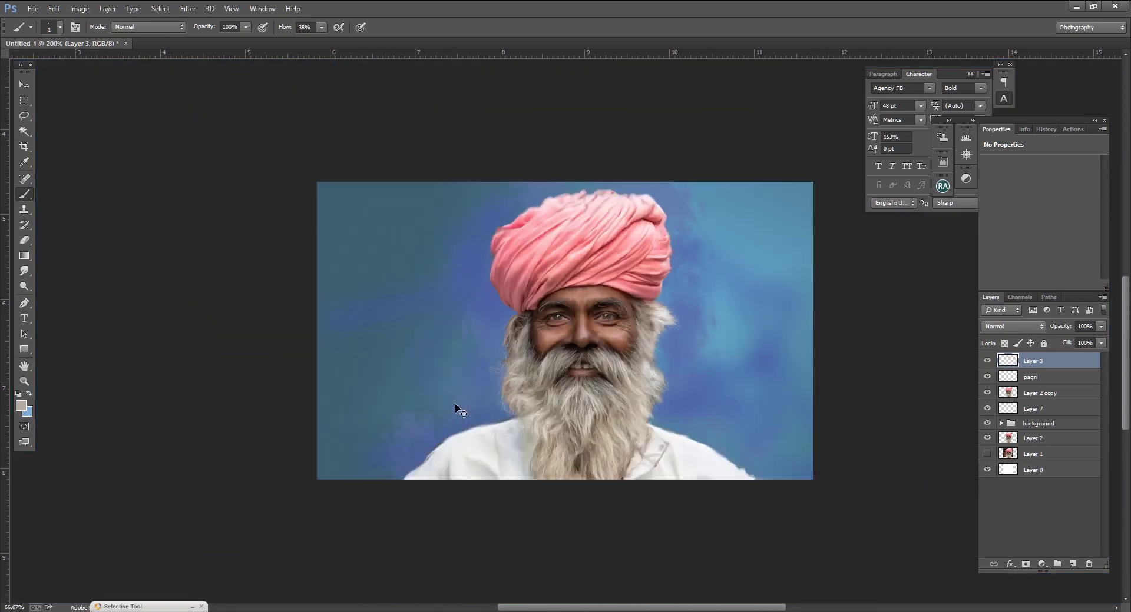
pyautogui.scroll(2, 455, 404)
pyautogui.scroll(3, 369, 452)
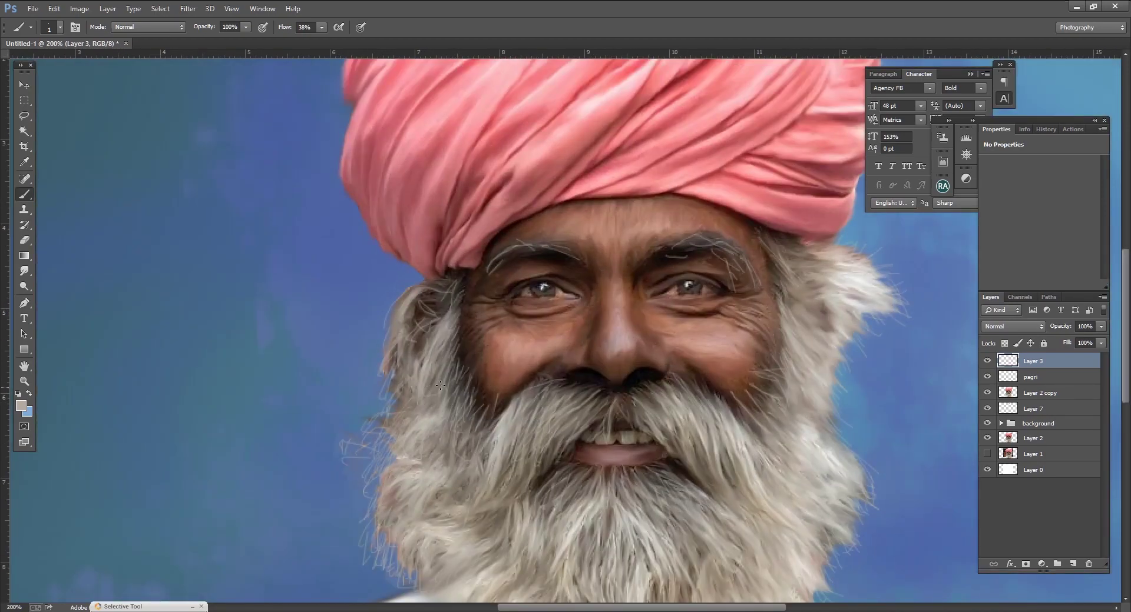
pyautogui.keyDown('alt'); pyautogui.click(582, 408); pyautogui.keyUp('alt')
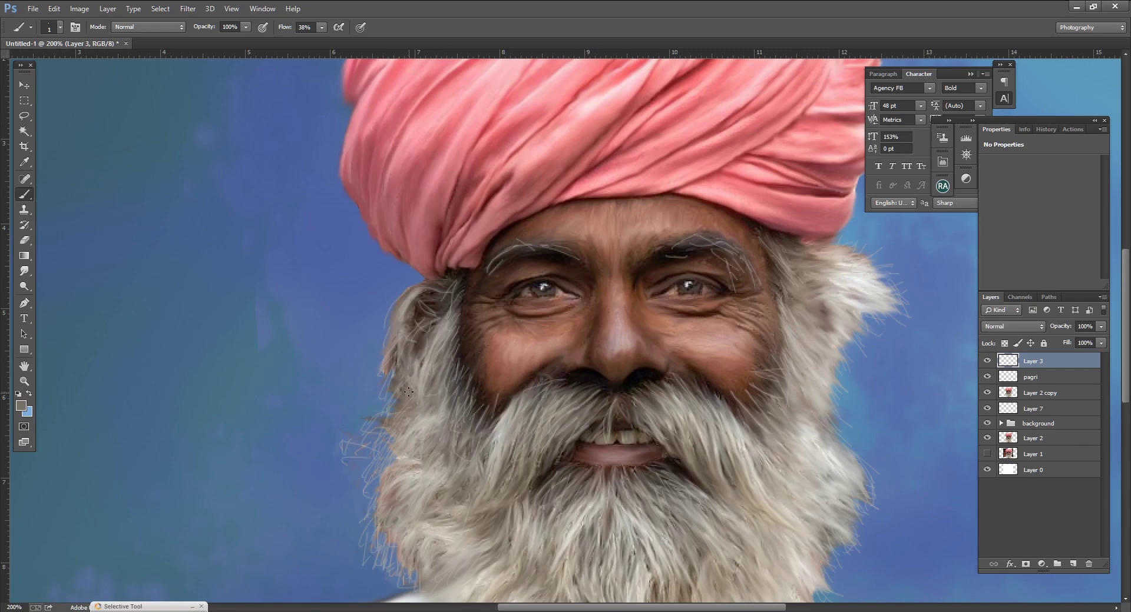
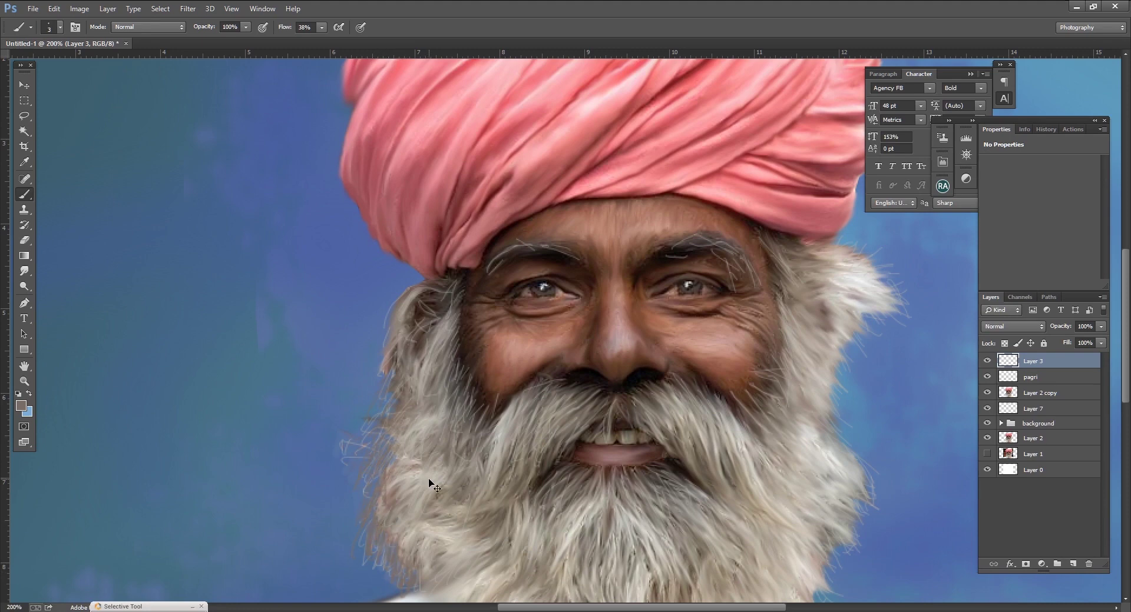
# Paint thin stray hair strands along the beard's left, lower and right edges.
pyautogui.hotkey('ctrl', '-')
pyautogui.hotkey('ctrl', '-')
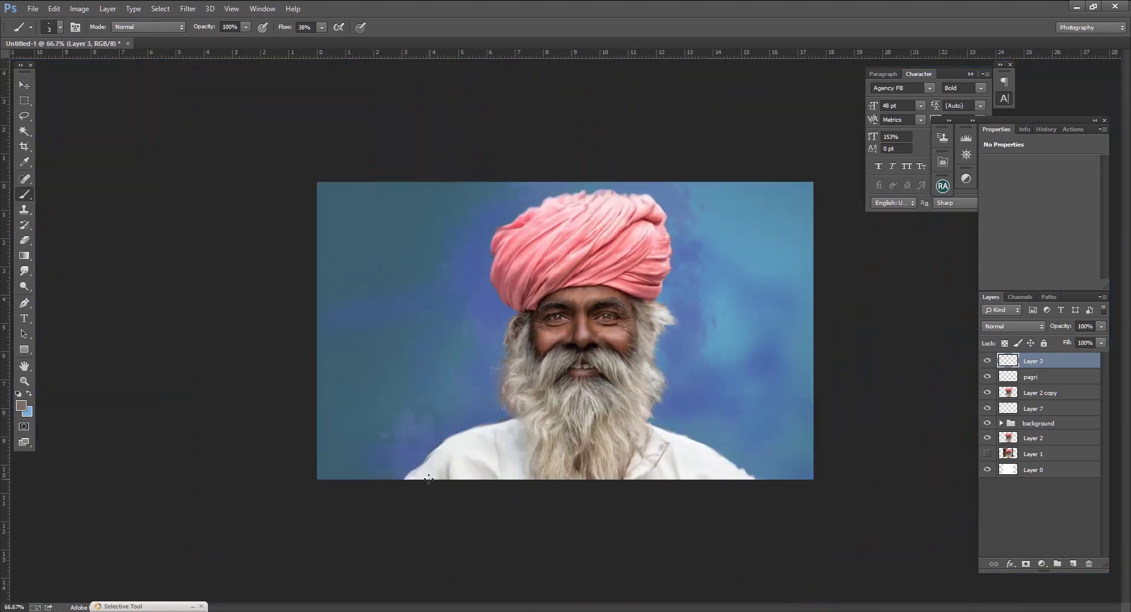
pyautogui.hotkey('ctrl', '+')
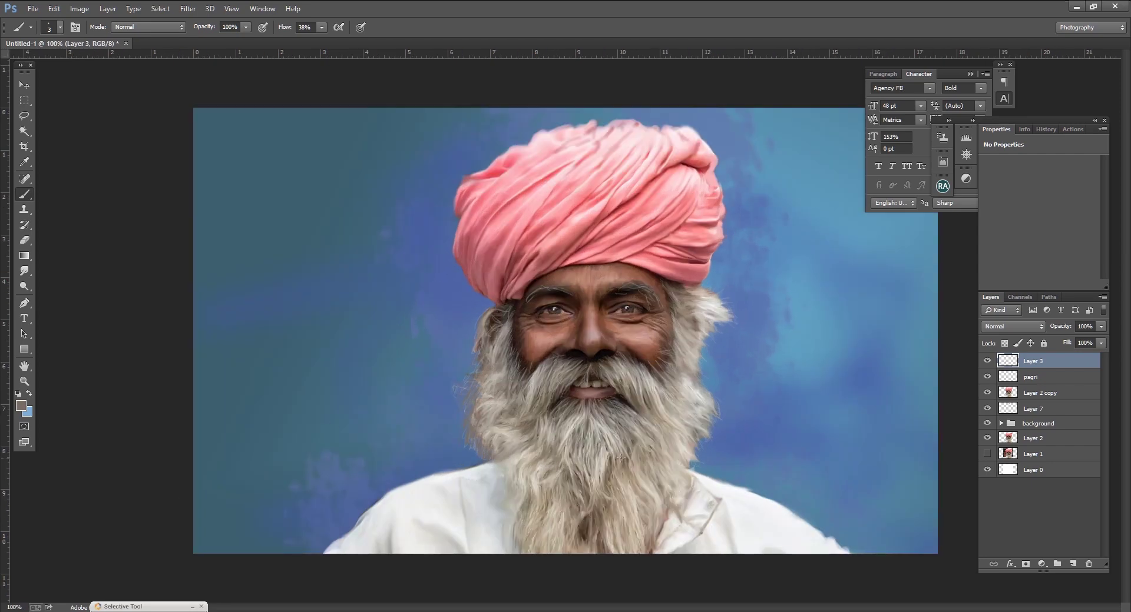
pyautogui.hotkey('ctrl', '+')
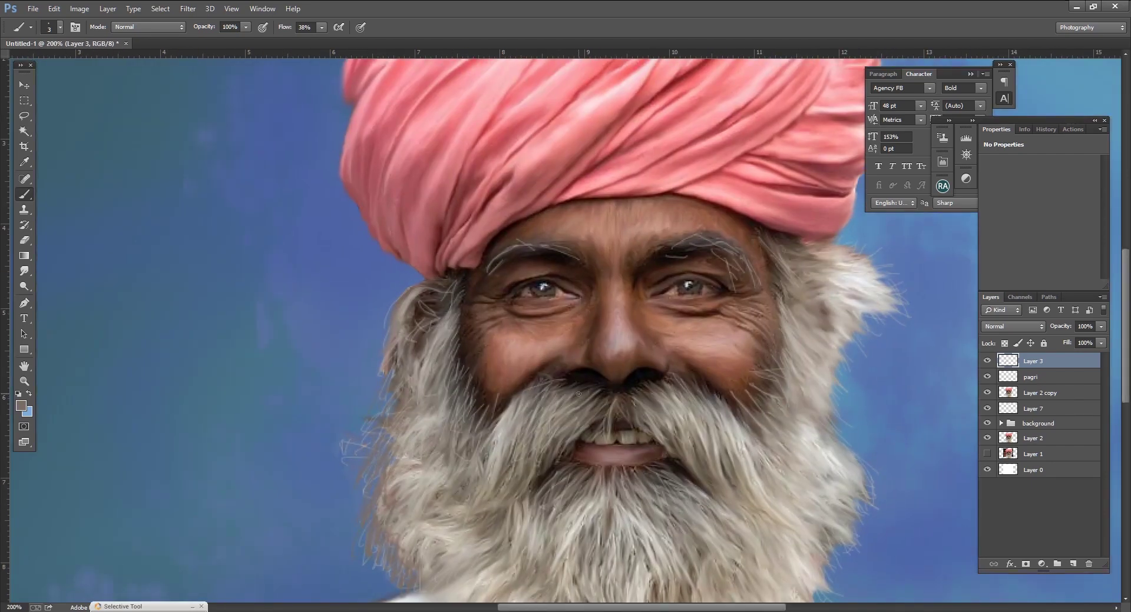
pyautogui.moveTo(512, 512); pyautogui.dragTo(513, 563)
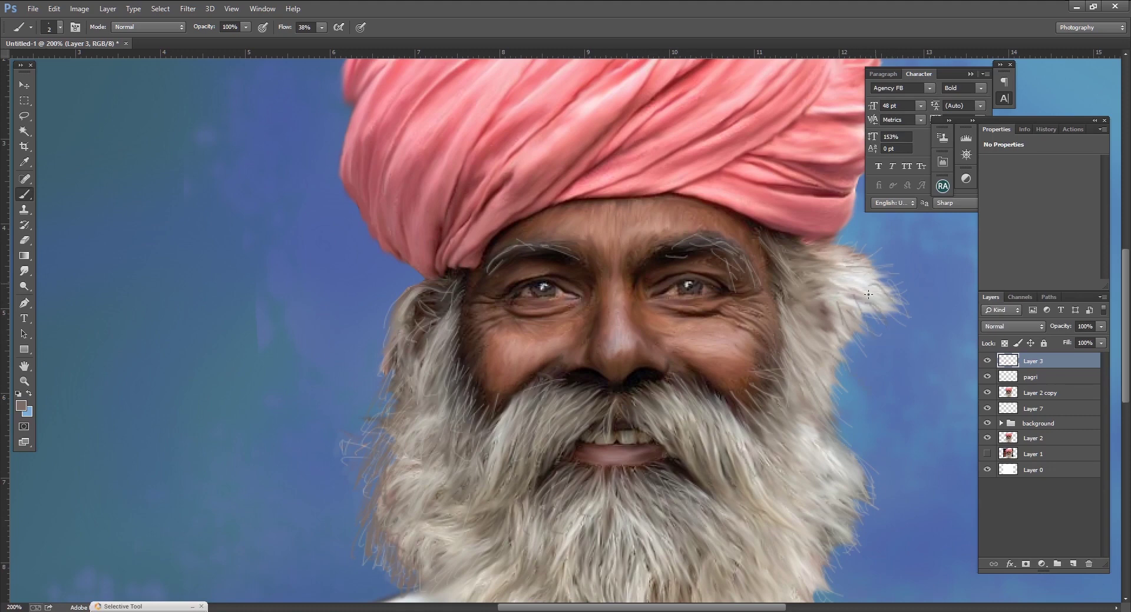
pyautogui.scroll(-3, 820, 586)
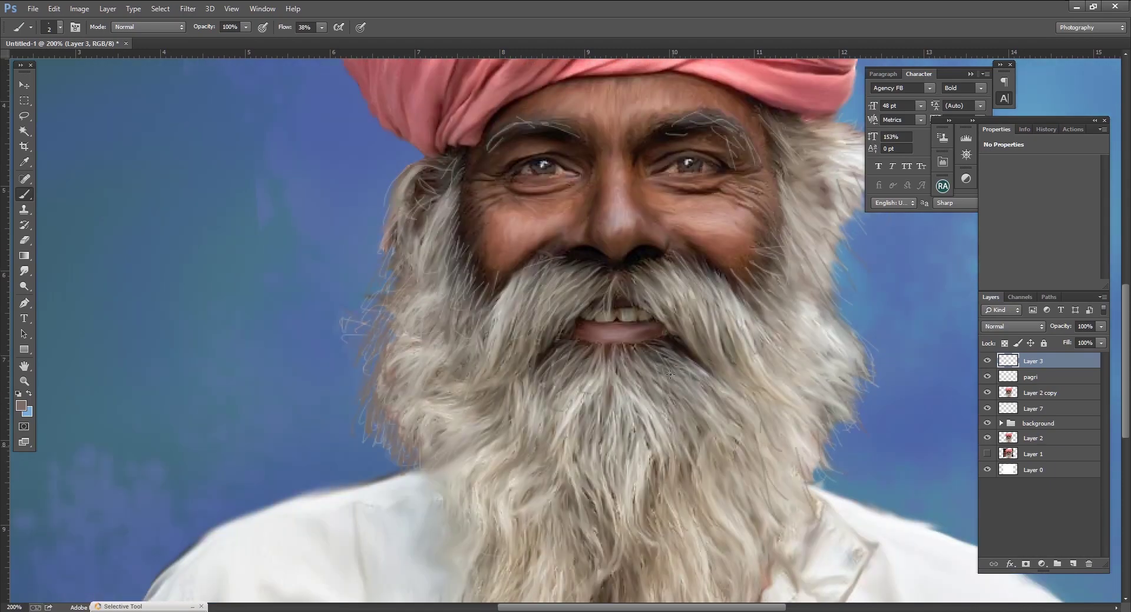
pyautogui.scroll(-3, 533, 471)
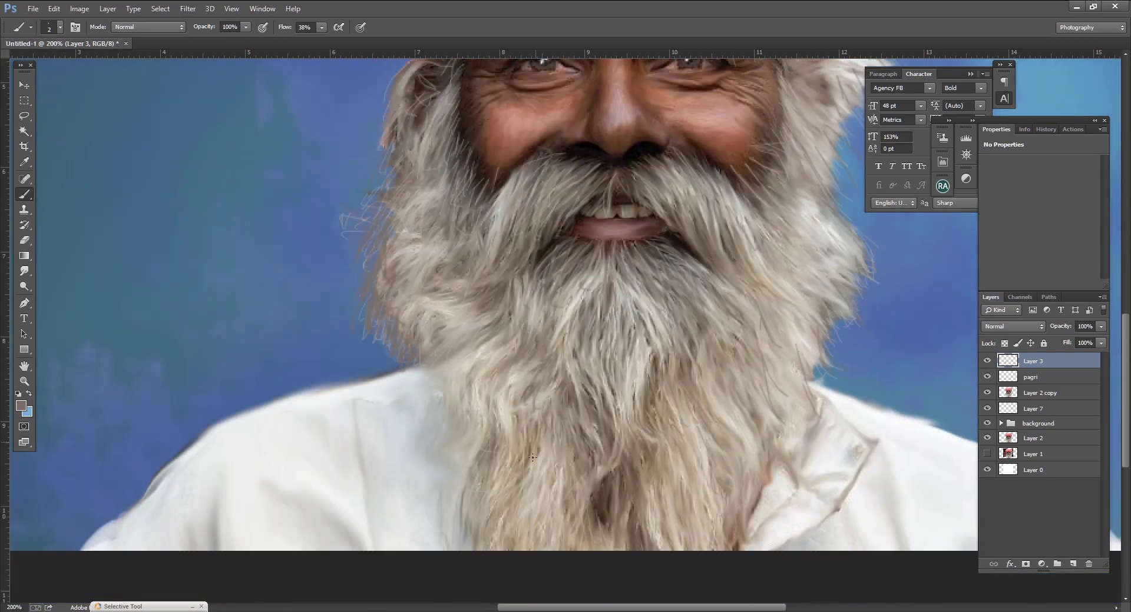
pyautogui.moveTo(479, 515)
pyautogui.mouseDown()
pyautogui.moveTo(459, 471)
pyautogui.moveTo(447, 383)
pyautogui.moveTo(480, 347)
pyautogui.moveTo(439, 395)
pyautogui.mouseUp()
pyautogui.moveTo(701, 489); pyautogui.dragTo(712, 548)
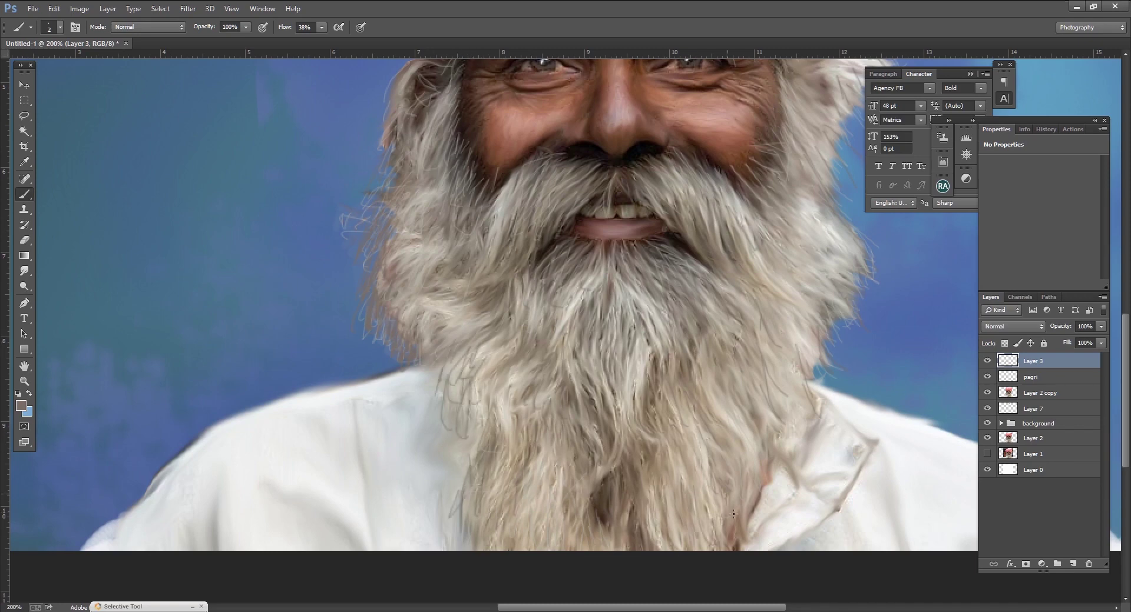
pyautogui.moveTo(769, 472)
pyautogui.mouseDown()
pyautogui.moveTo(777, 509)
pyautogui.moveTo(800, 354)
pyautogui.moveTo(785, 310)
pyautogui.mouseUp()
pyautogui.moveTo(819, 318)
pyautogui.mouseDown()
pyautogui.moveTo(801, 275)
pyautogui.moveTo(807, 195)
pyautogui.mouseUp()
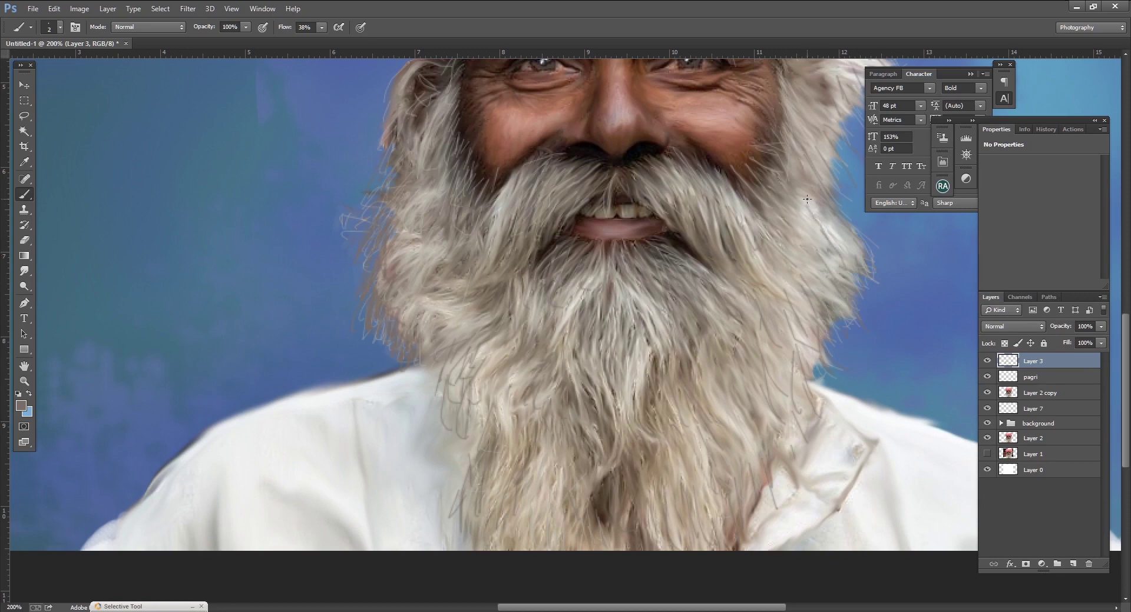
pyautogui.moveTo(827, 232); pyautogui.dragTo(808, 195)
pyautogui.hotkey('ctrl', '-')
pyautogui.hotkey('ctrl', '-')
pyautogui.hotkey('ctrl', '-')
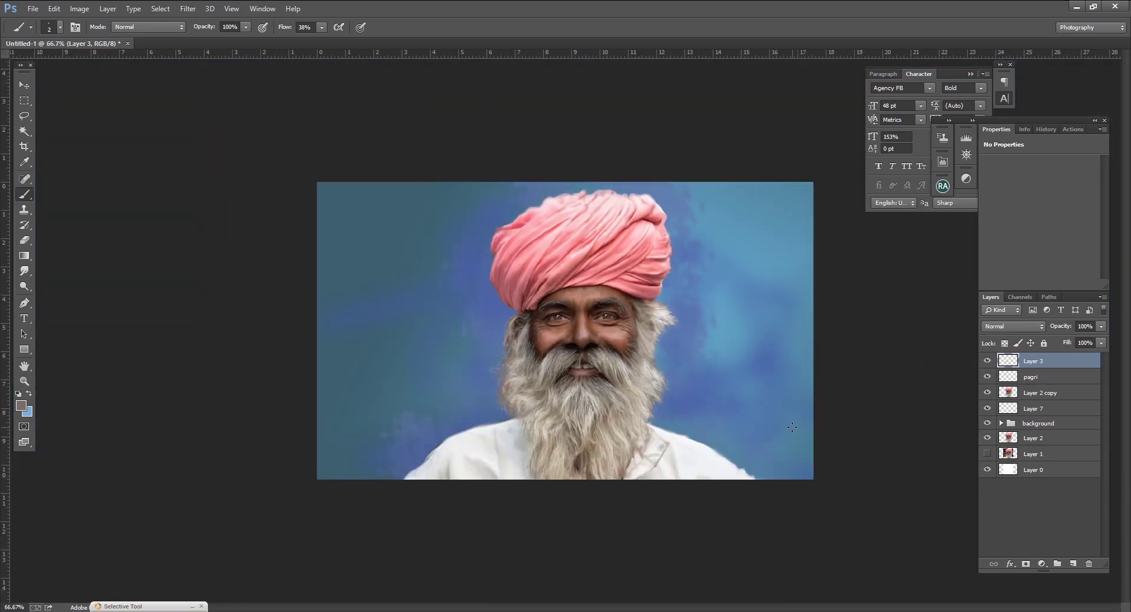
# Rename the hair strand layer to 'beard'.
pyautogui.doubleClick(1033, 361)
pyautogui.write('beard')
pyautogui.press('Return')
# Crop a sliver off the canvas's left edge.
pyautogui.click(24, 146)
pyautogui.moveTo(317, 331); pyautogui.dragTo(322, 331)
pyautogui.press('Return')
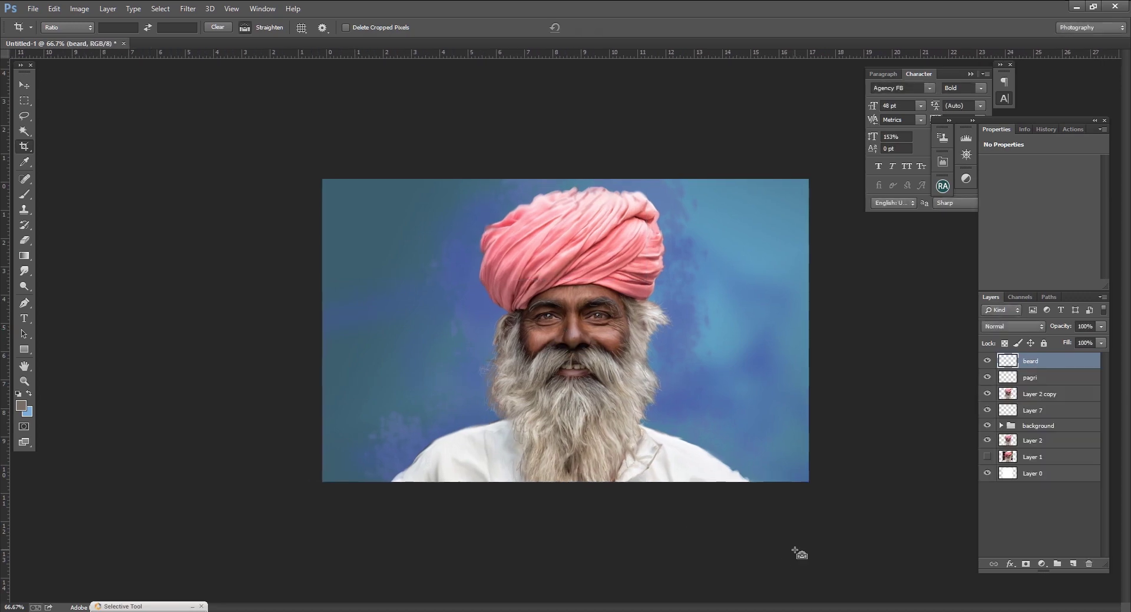
# Zoom to 200% on the face and add empty Layer 8 above beard.
pyautogui.hotkey('ctrl', '+')
pyautogui.hotkey('ctrl', '+')
pyautogui.scroll(1, 645, 424)
pyautogui.scroll(2, 765, 418)
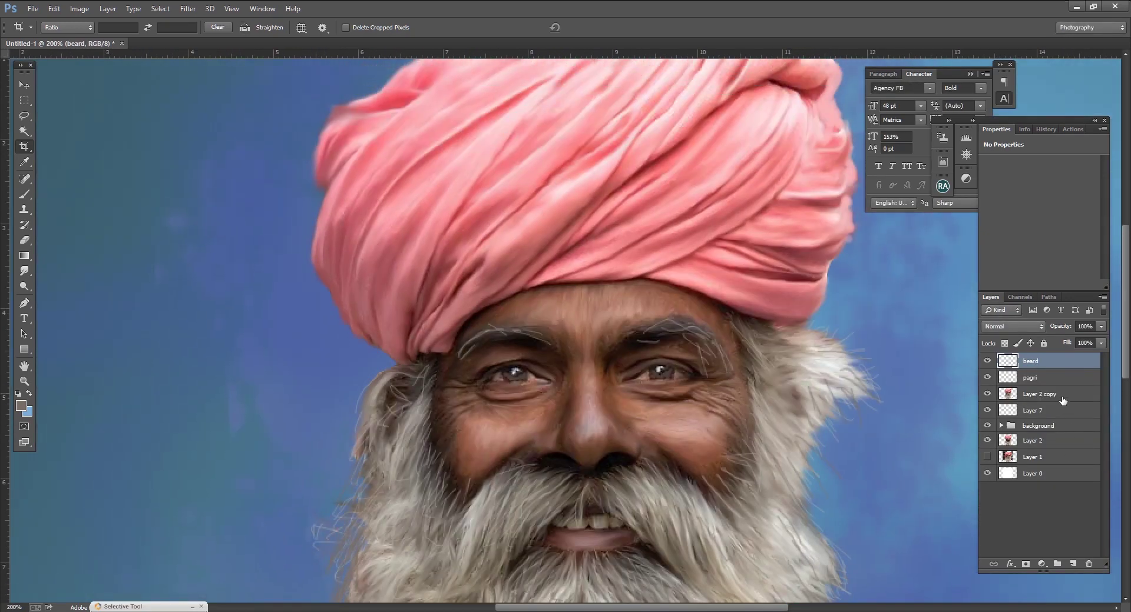
pyautogui.click(1072, 564)
pyautogui.click(24, 194)
# Sample the turban's dark red and brush thin dark fold lines across the turban.
pyautogui.keyDown('alt'); pyautogui.click(745, 273); pyautogui.keyUp('alt')
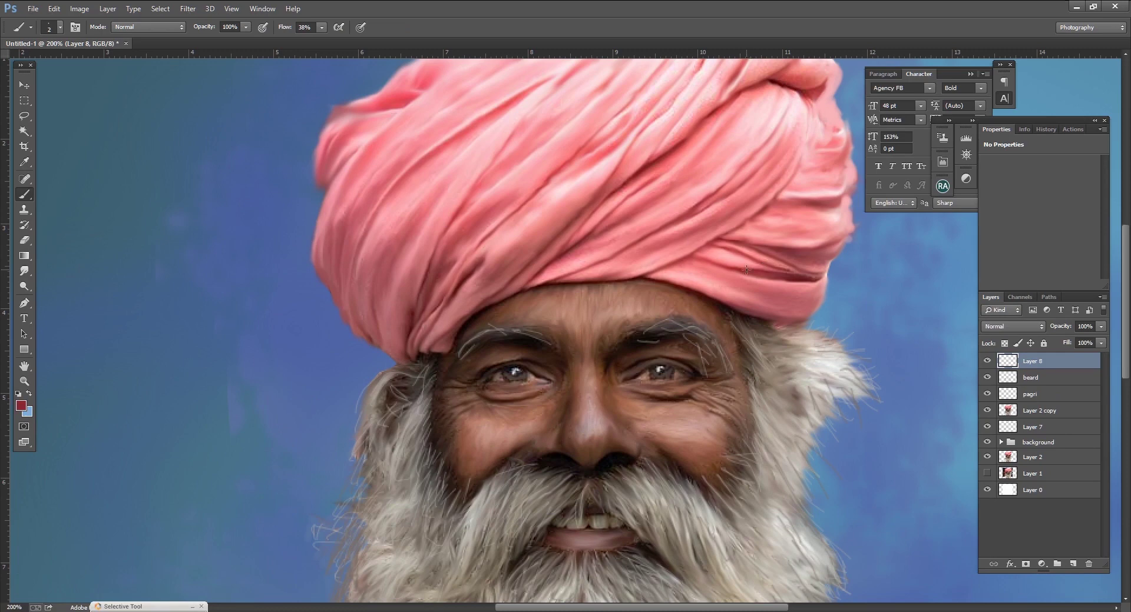
pyautogui.scroll(2, 774, 321)
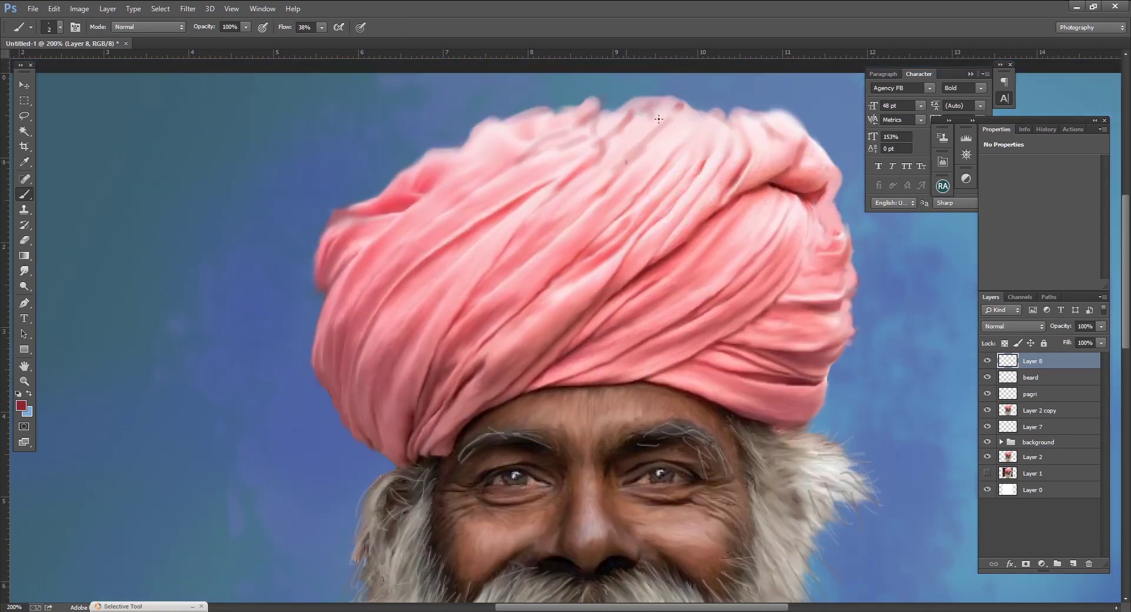
pyautogui.click(321, 27)
pyautogui.moveTo(662, 167); pyautogui.dragTo(695, 133)
pyautogui.moveTo(619, 165)
pyautogui.mouseDown()
pyautogui.moveTo(683, 104)
pyautogui.moveTo(607, 133)
pyautogui.moveTo(595, 165)
pyautogui.moveTo(565, 183)
pyautogui.mouseUp()
pyautogui.moveTo(566, 130)
pyautogui.mouseDown()
pyautogui.moveTo(420, 236)
pyautogui.moveTo(353, 315)
pyautogui.mouseUp()
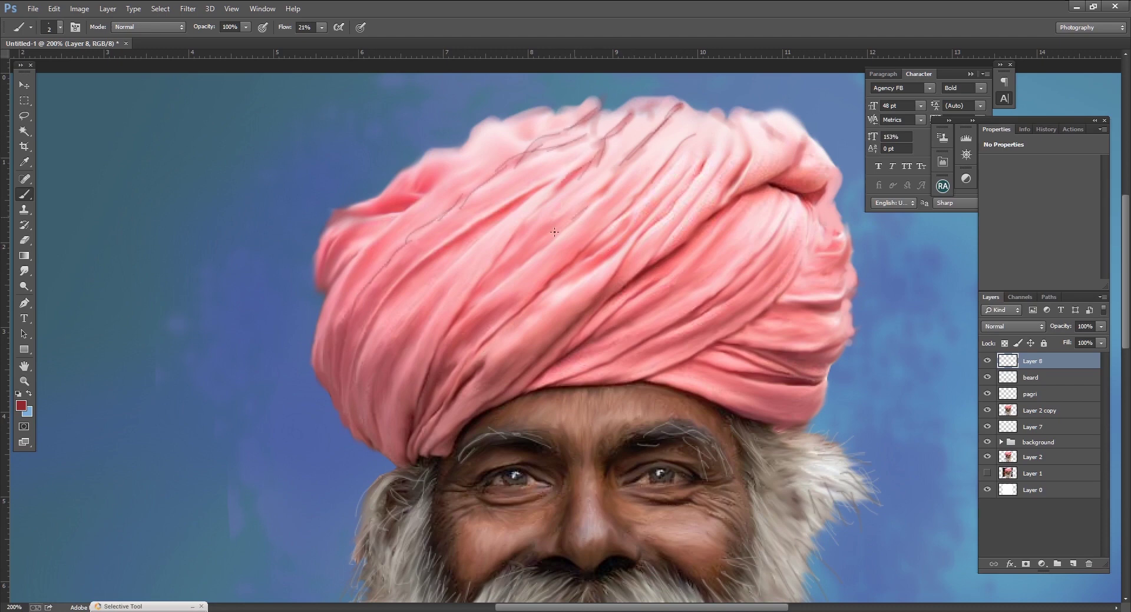
pyautogui.moveTo(572, 219); pyautogui.dragTo(477, 309)
pyautogui.moveTo(516, 241)
pyautogui.mouseDown()
pyautogui.moveTo(468, 309)
pyautogui.moveTo(564, 187)
pyautogui.mouseUp()
pyautogui.moveTo(523, 126); pyautogui.dragTo(496, 145)
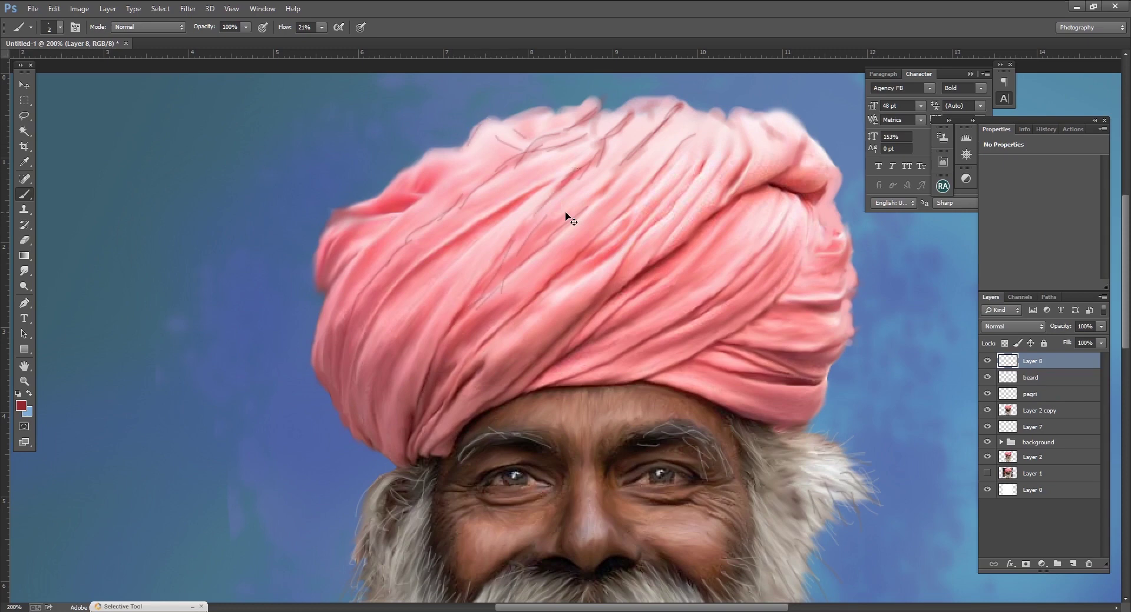
pyautogui.hotkey('ctrl', '-')
pyautogui.hotkey('ctrl', '-')
pyautogui.hotkey('ctrl', '+')
# Set the fold layer's Fill to 46% and rename it 'pagri black folds'.
pyautogui.moveTo(1101, 343); pyautogui.dragTo(1075, 357)
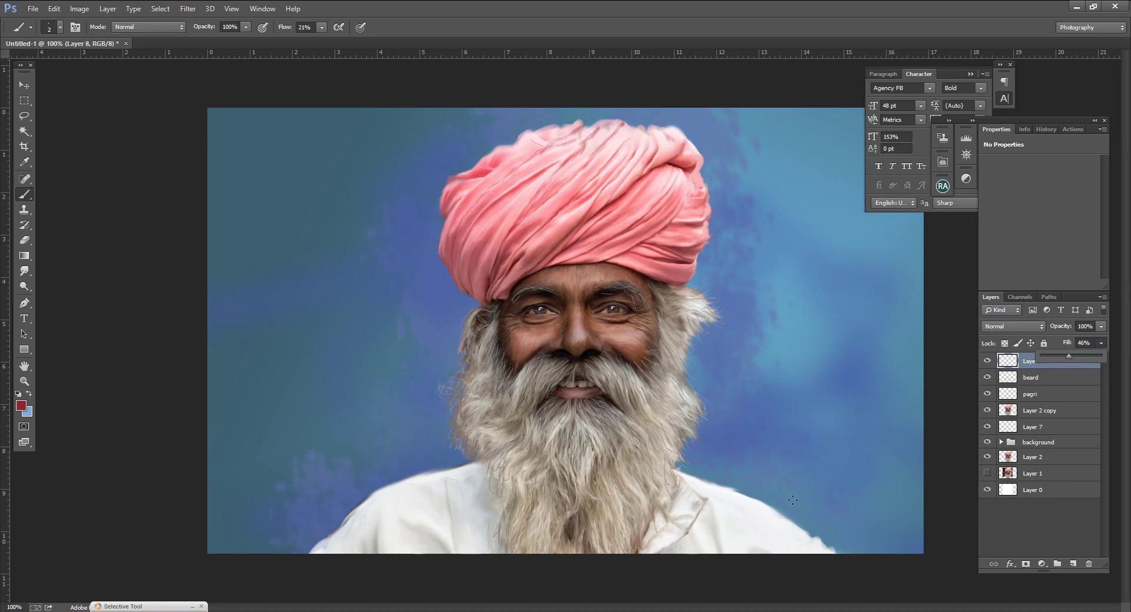
pyautogui.doubleClick(1032, 362)
pyautogui.write('pagri')
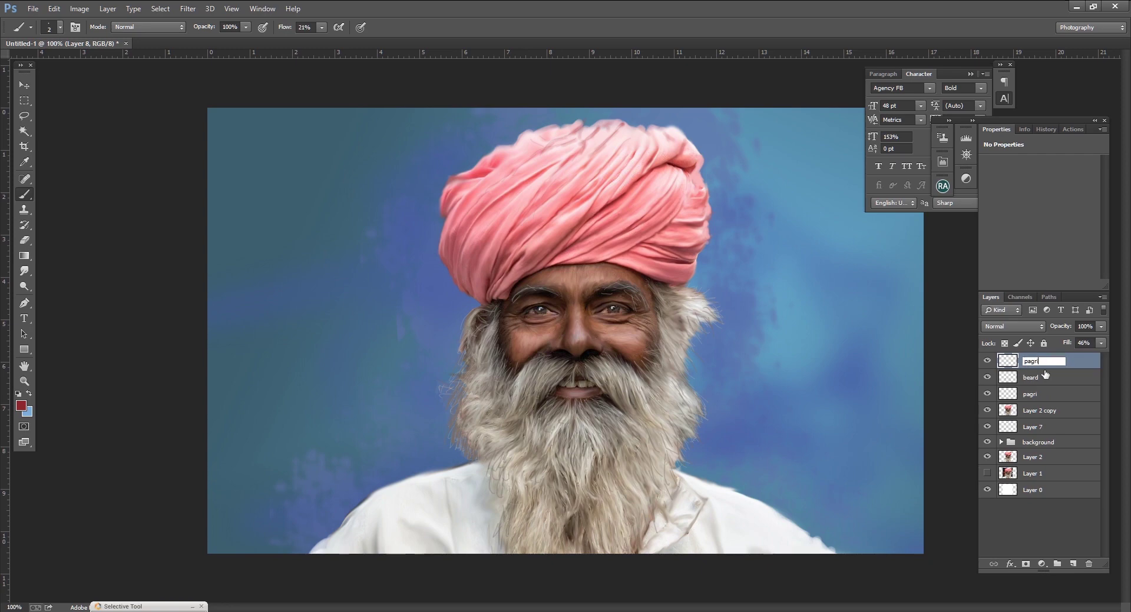
pyautogui.write('ds')
pyautogui.press('Return')
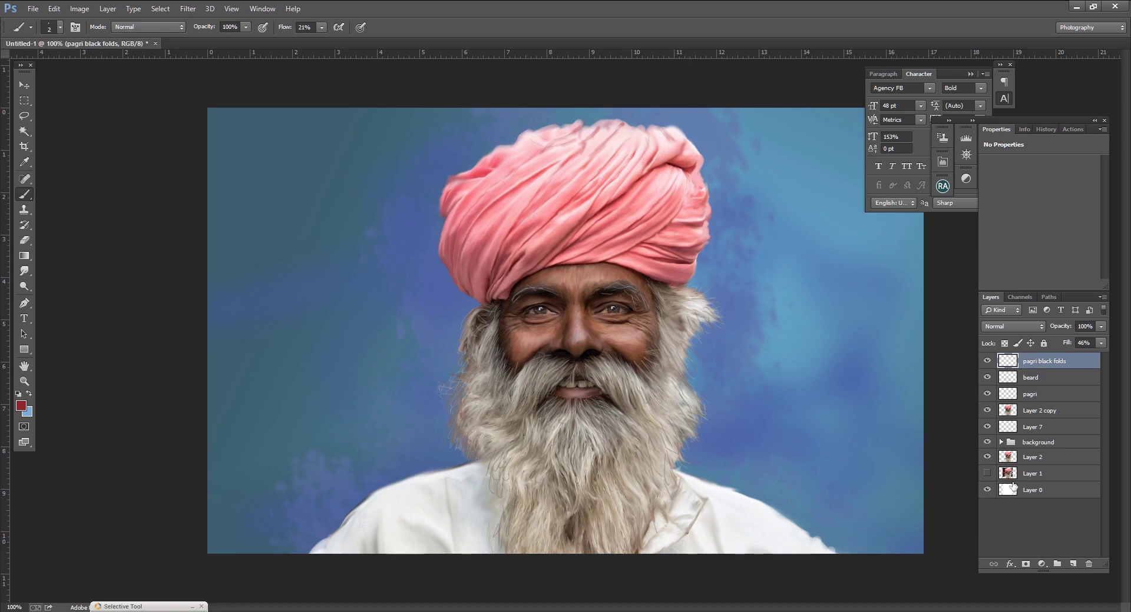
# Toggle layer visibility to compare, then add a new layer and pick near-white.
pyautogui.keyDown('alt'); pyautogui.click(987, 458); pyautogui.keyUp('alt')
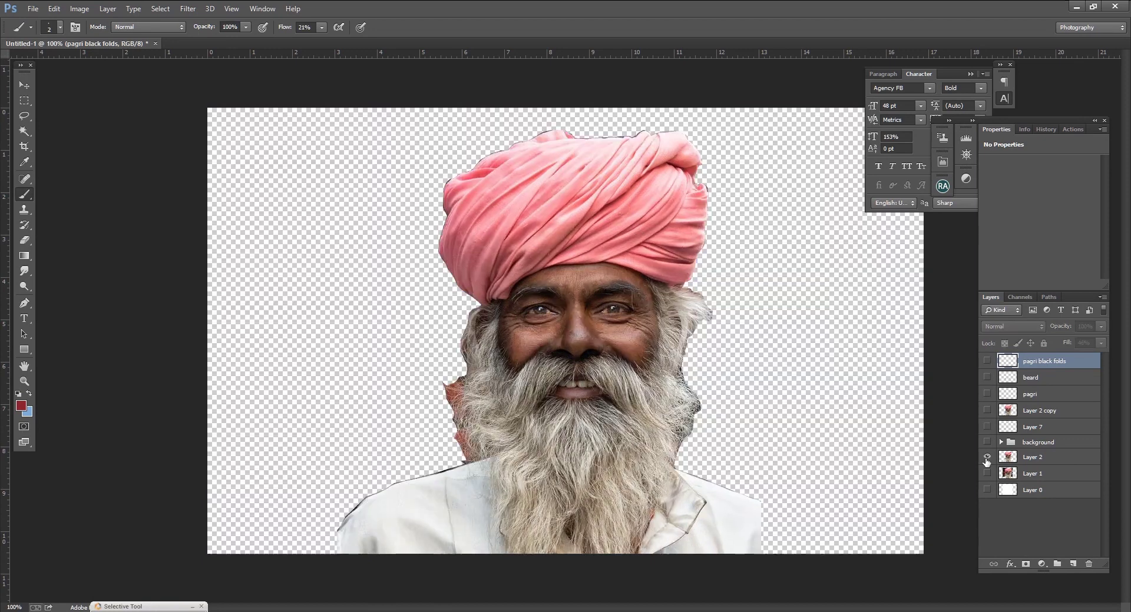
pyautogui.keyDown('alt'); pyautogui.click(987, 457); pyautogui.keyUp('alt')
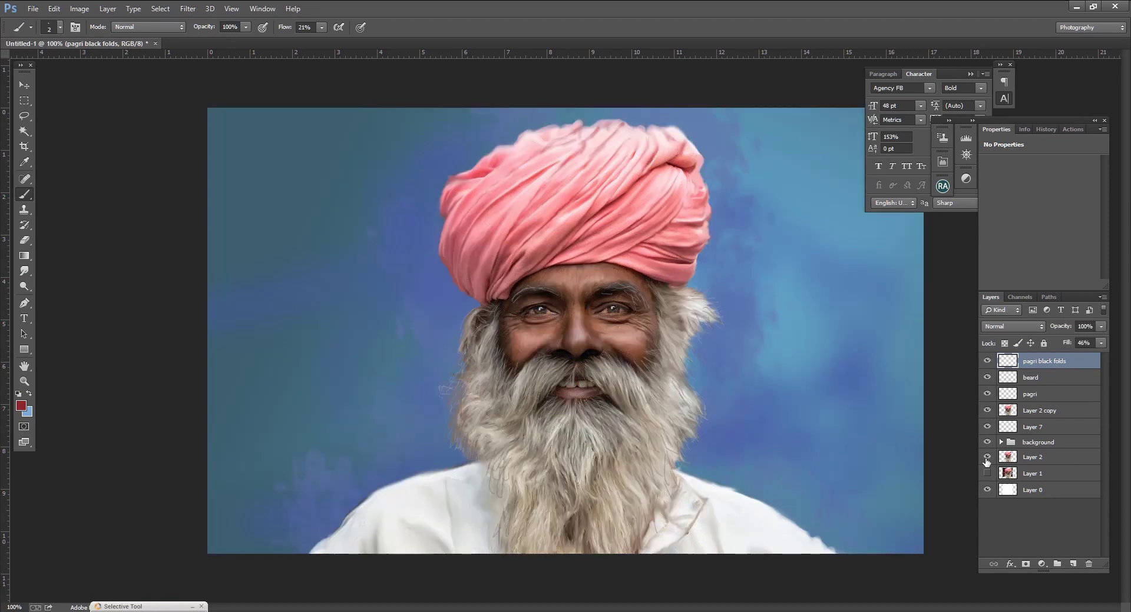
pyautogui.click(1073, 565)
pyautogui.click(21, 406)
pyautogui.click(728, 373)
# Confirm the near-white colour and name the new layer 'dodge'.
pyautogui.click(991, 355)
pyautogui.press('b')
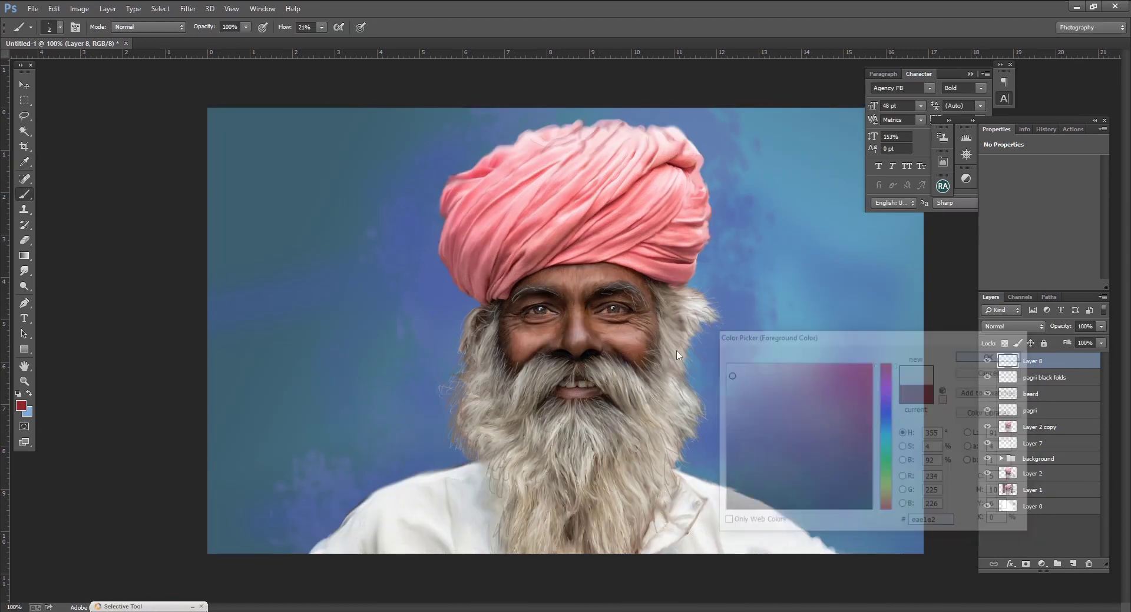
pyautogui.doubleClick(1036, 361)
pyautogui.write('dodge')
pyautogui.press('Return')
# At 5% brush flow, brighten the forehead between the eyebrows and the nose bridge.
pyautogui.hotkey('ctrl', '+')
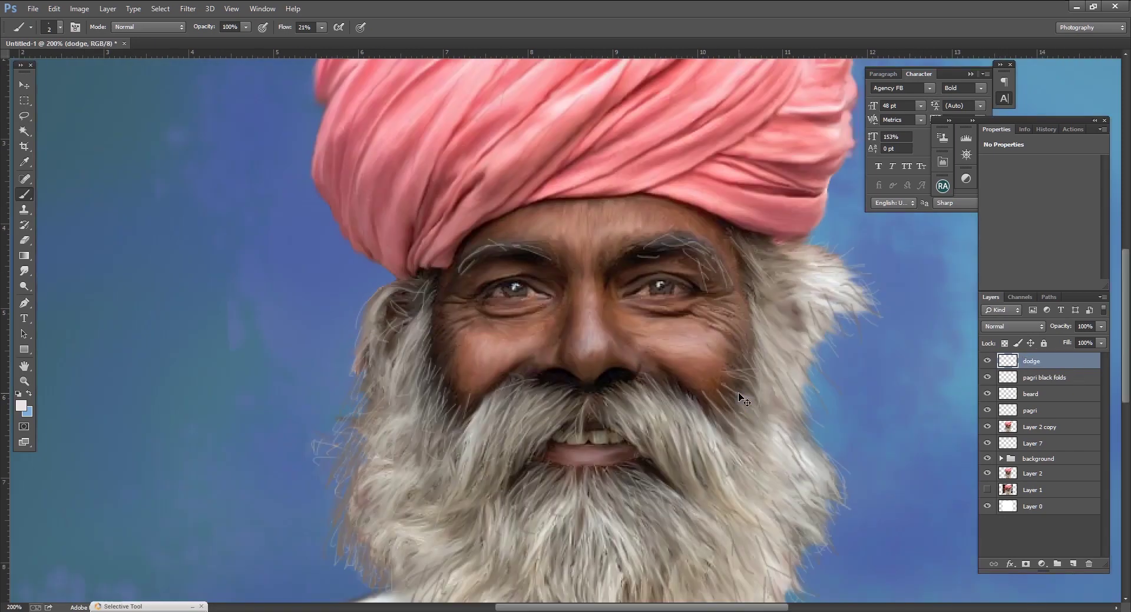
pyautogui.moveTo(321, 27); pyautogui.dragTo(312, 44)
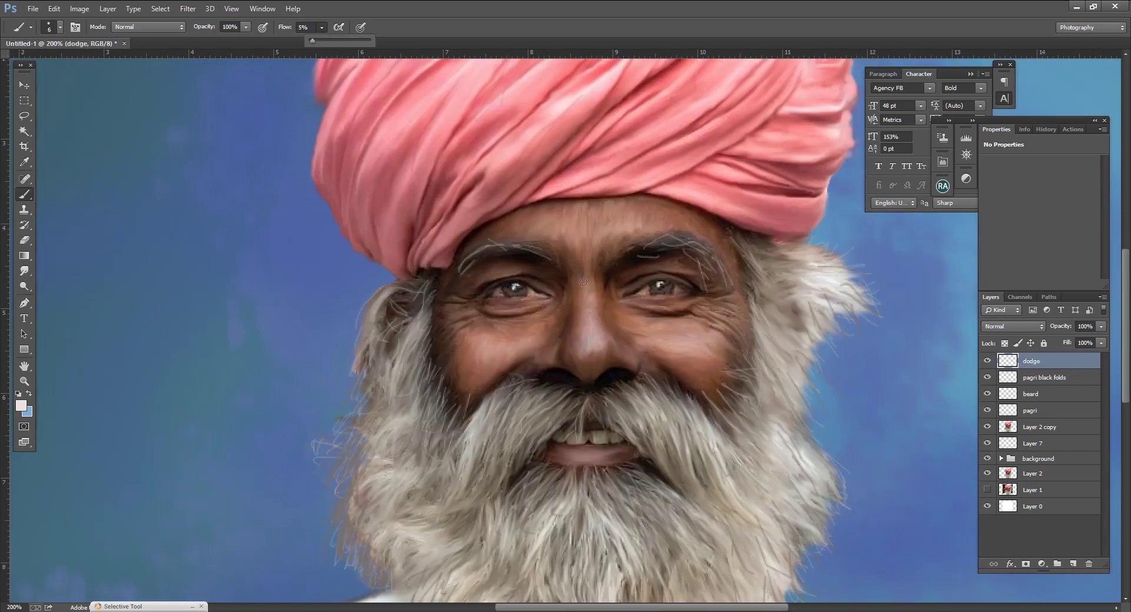
pyautogui.moveTo(616, 223)
pyautogui.mouseDown()
pyautogui.moveTo(568, 250)
pyautogui.moveTo(565, 268)
pyautogui.mouseUp()
pyautogui.moveTo(597, 333); pyautogui.dragTo(590, 250)
pyautogui.hotkey('ctrl', '+')
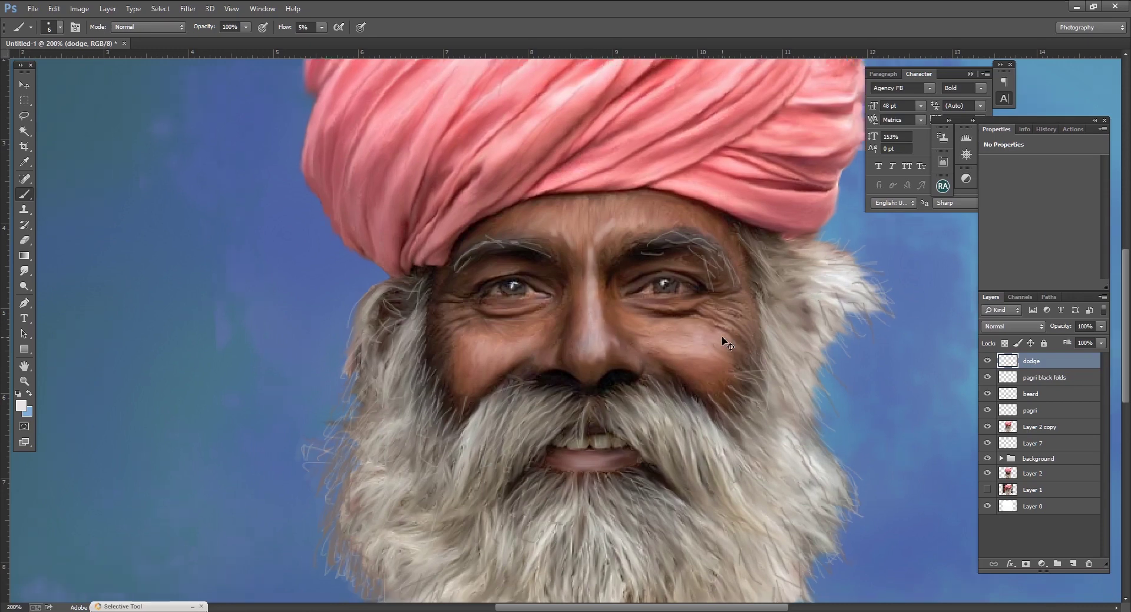
pyautogui.hotkey('ctrl', '+')
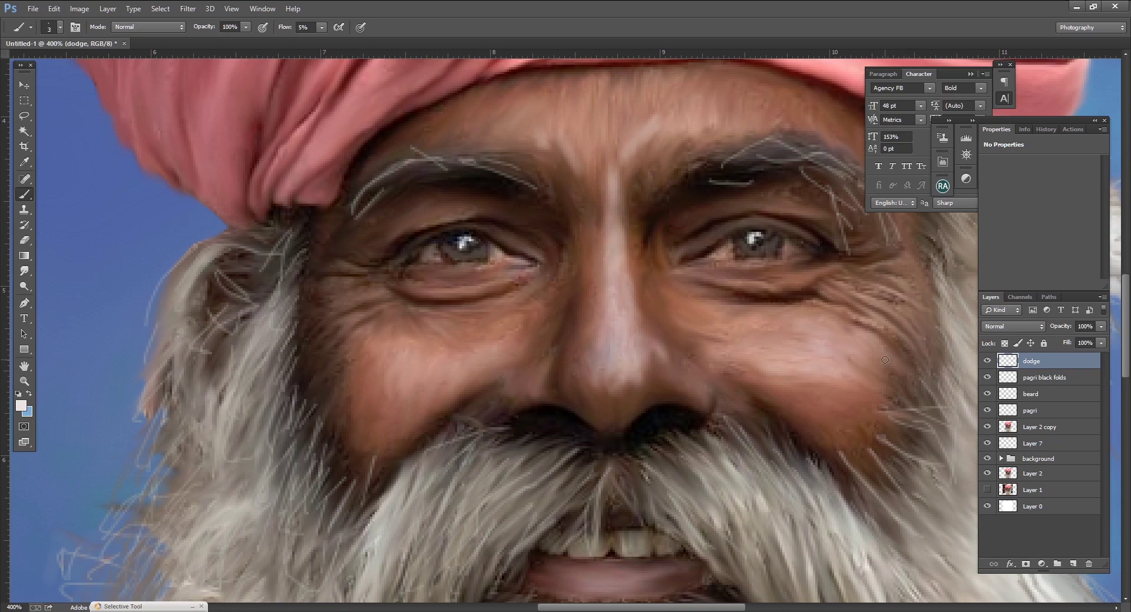
pyautogui.scroll(2, 737, 365)
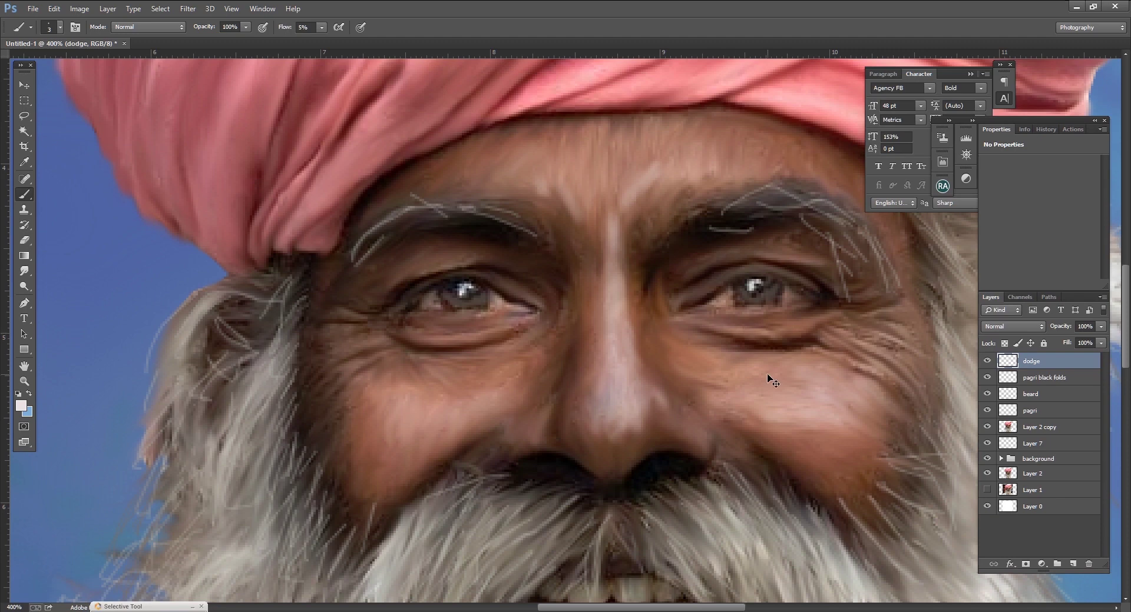
# Lower the dodge layer's opacity to 52%.
pyautogui.hotkey('ctrl', '1')
pyautogui.moveTo(1101, 343); pyautogui.dragTo(958, 353)
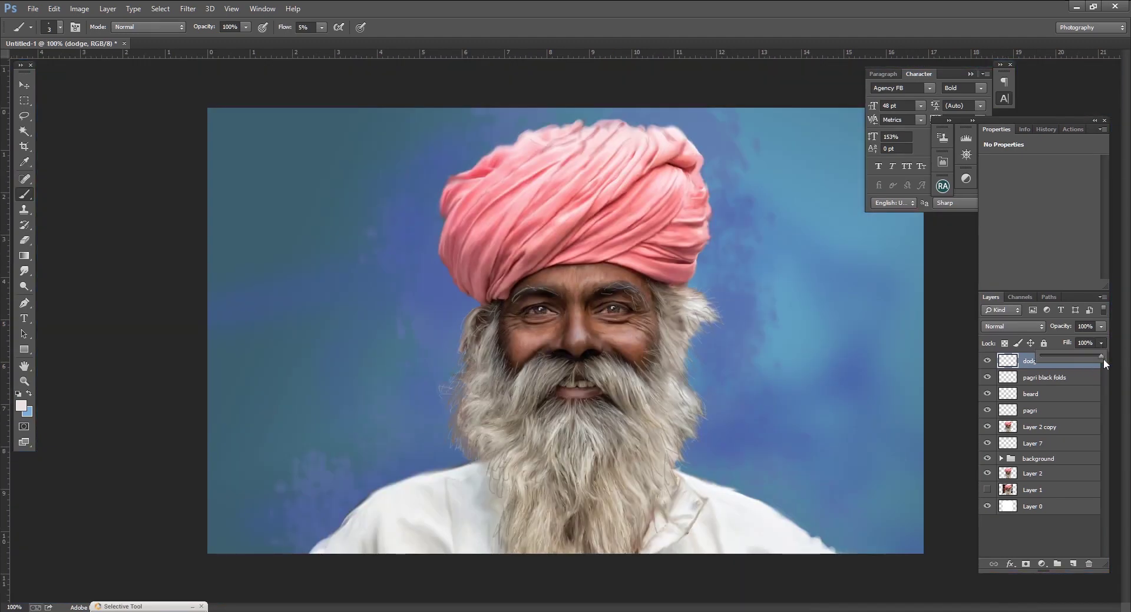
pyautogui.click(1100, 326)
pyautogui.moveTo(1098, 340); pyautogui.dragTo(1072, 351)
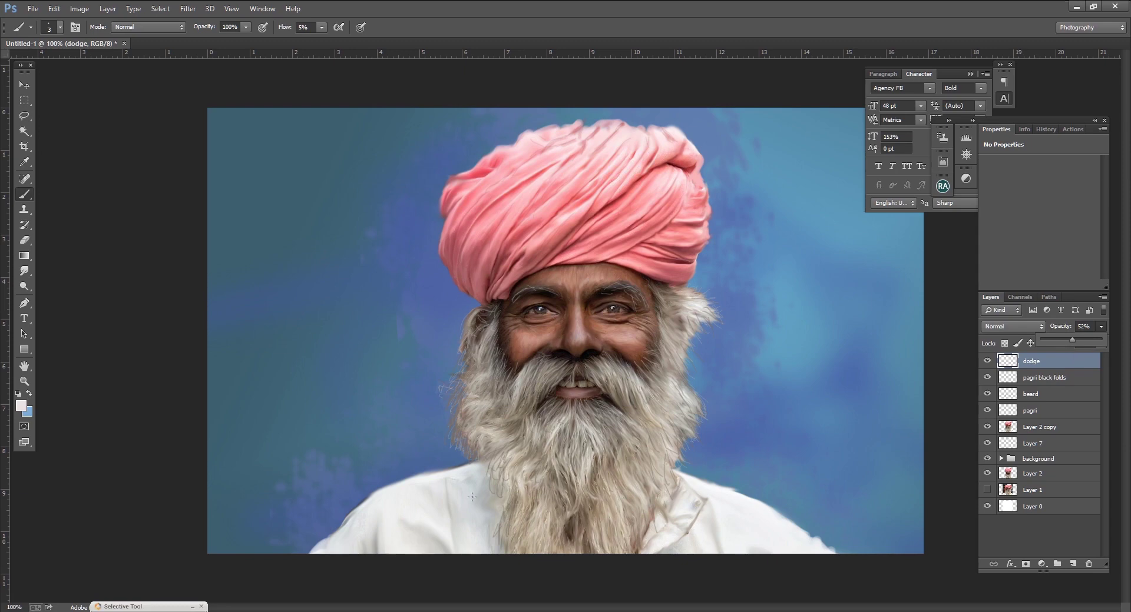
pyautogui.click(655, 416)
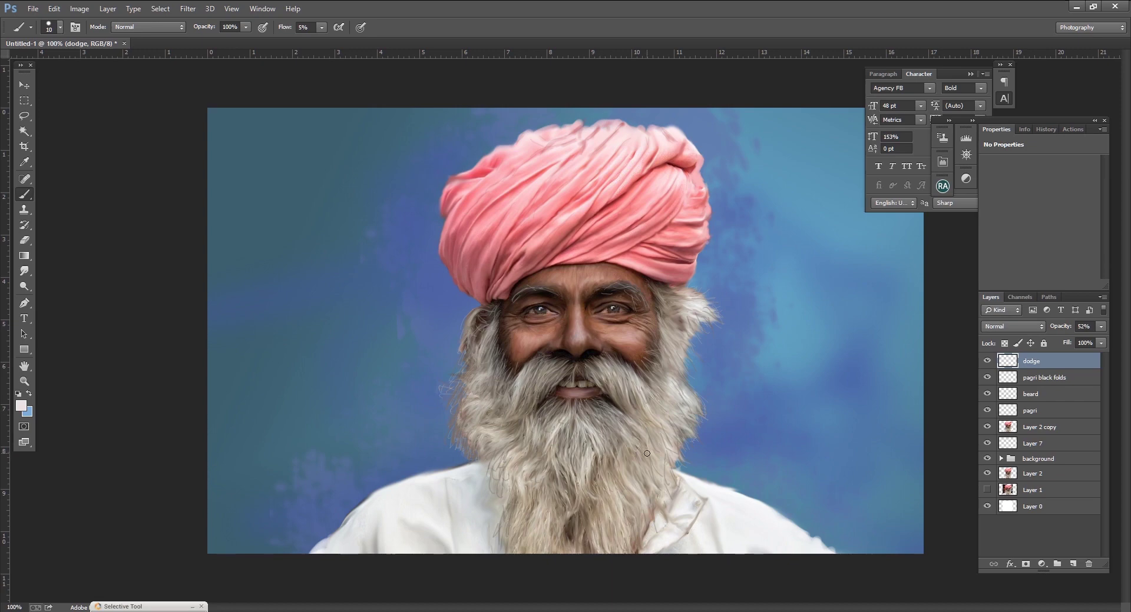
# Add a new layer above dodge named 'burn'.
pyautogui.click(1073, 564)
pyautogui.doubleClick(1033, 361)
pyautogui.write('burn')
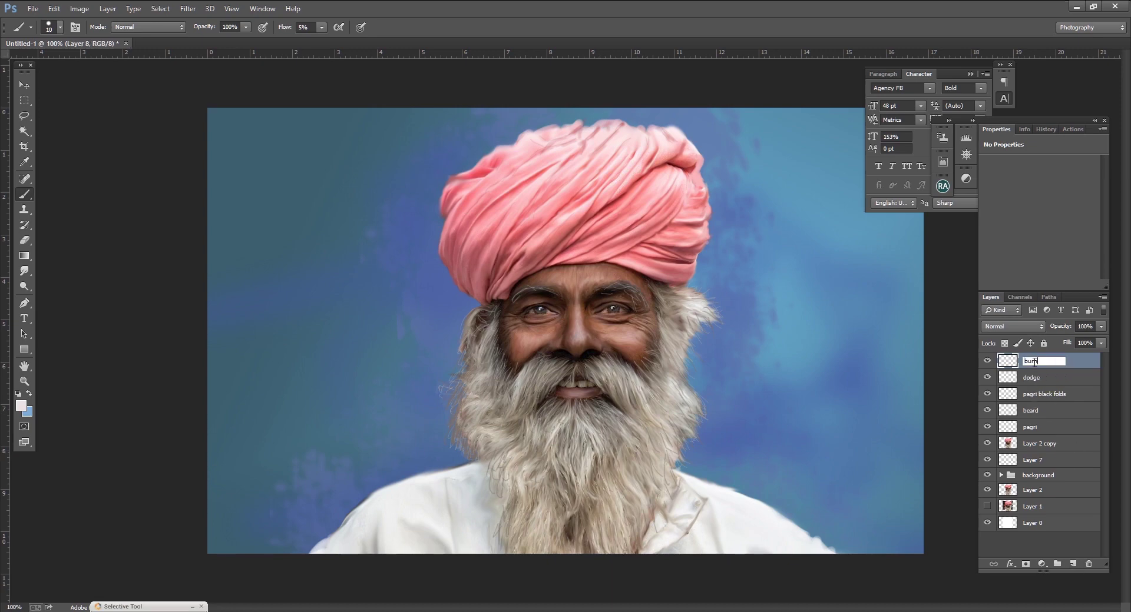
pyautogui.press('Return')
pyautogui.moveTo(1100, 327); pyautogui.dragTo(1085, 345)
# With near-black at about 28% layer opacity, deepen the turban folds with faint strokes.
pyautogui.click(22, 406)
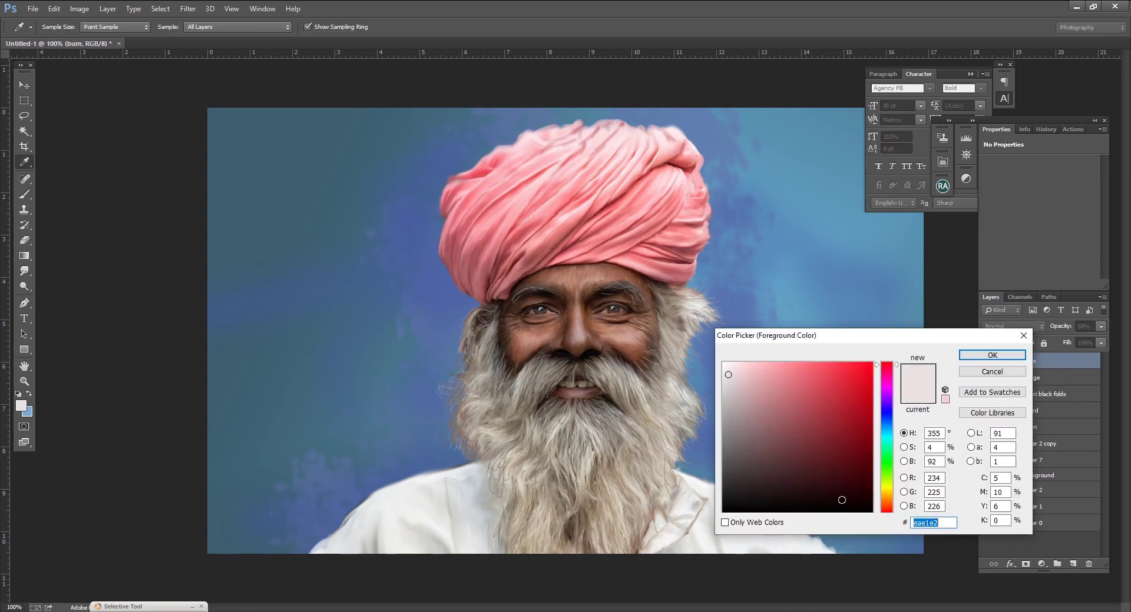
pyautogui.click(843, 500)
pyautogui.click(993, 358)
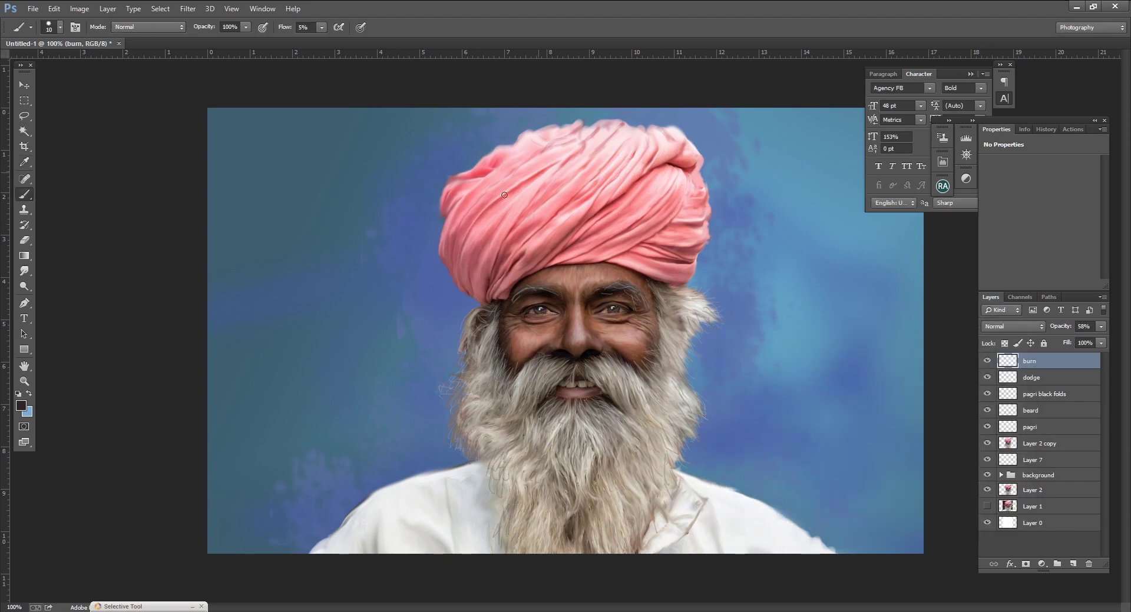
pyautogui.moveTo(1101, 326); pyautogui.dragTo(1062, 345)
pyautogui.moveTo(494, 220); pyautogui.dragTo(479, 244)
pyautogui.moveTo(547, 193); pyautogui.dragTo(575, 166)
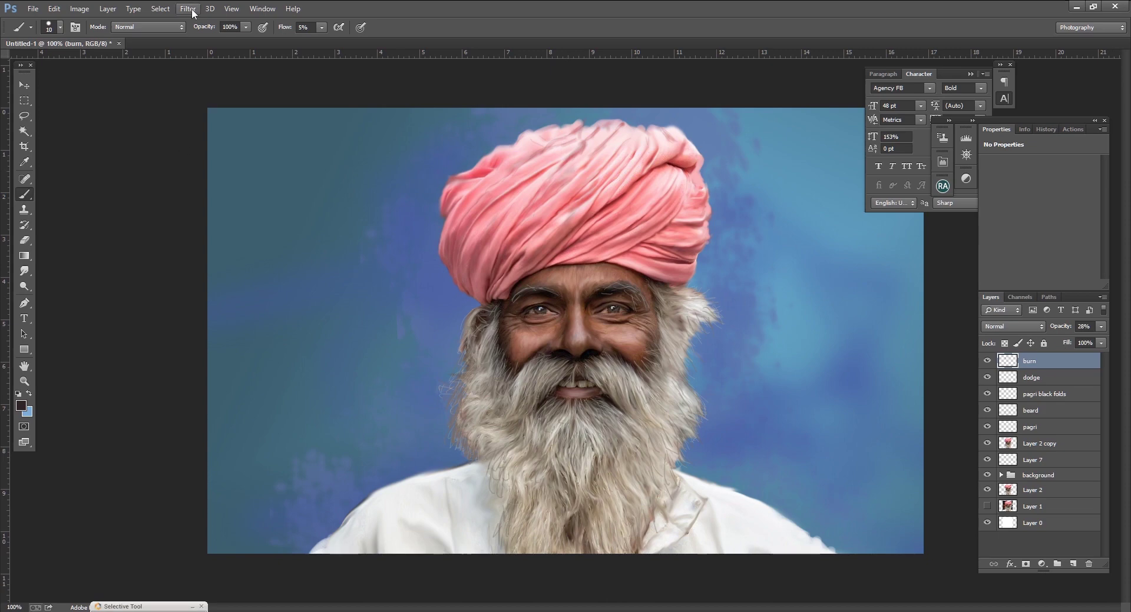
# Soften the burn layer with a 6.8-pixel Gaussian Blur, then select the beard layer.
pyautogui.click(188, 8)
pyautogui.click(383, 235)
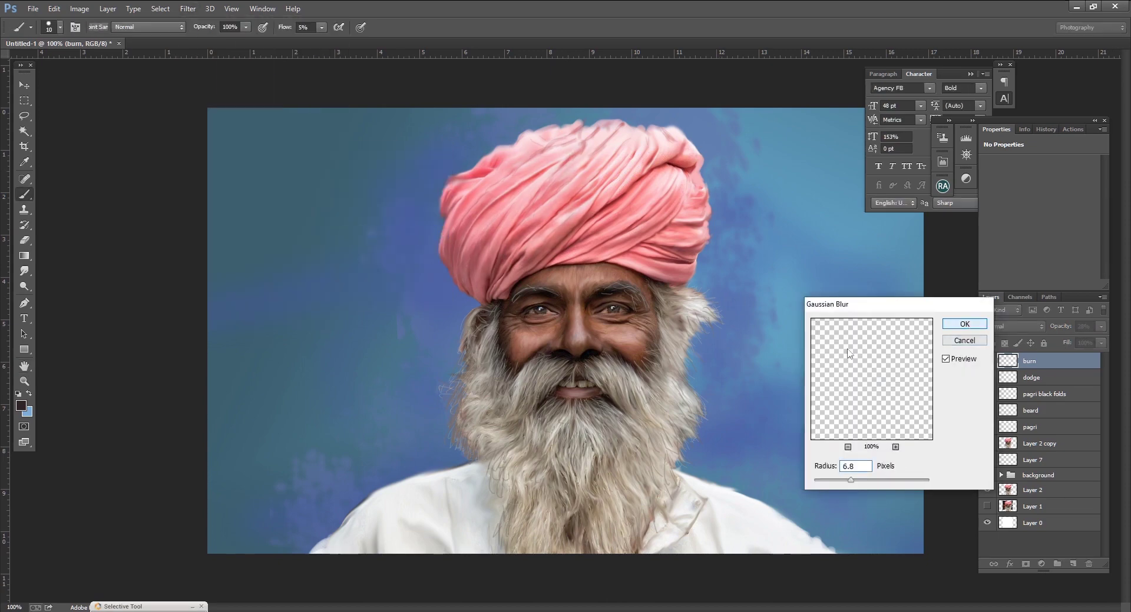
pyautogui.press('Return')
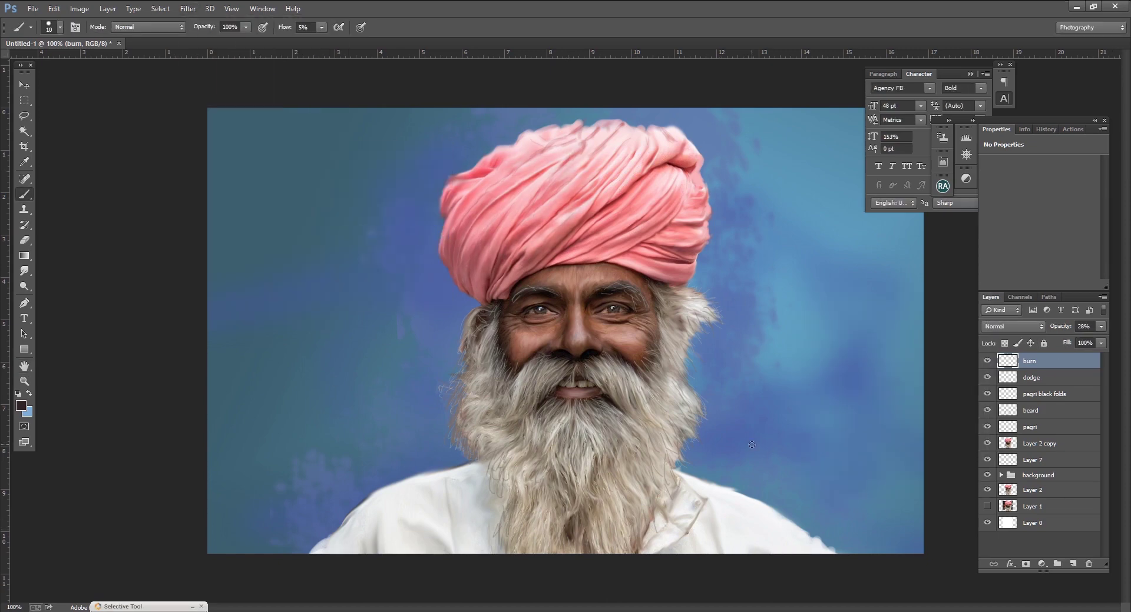
pyautogui.hotkey('alt', '[')
pyautogui.hotkey('alt', '[')
pyautogui.hotkey('alt', '[')
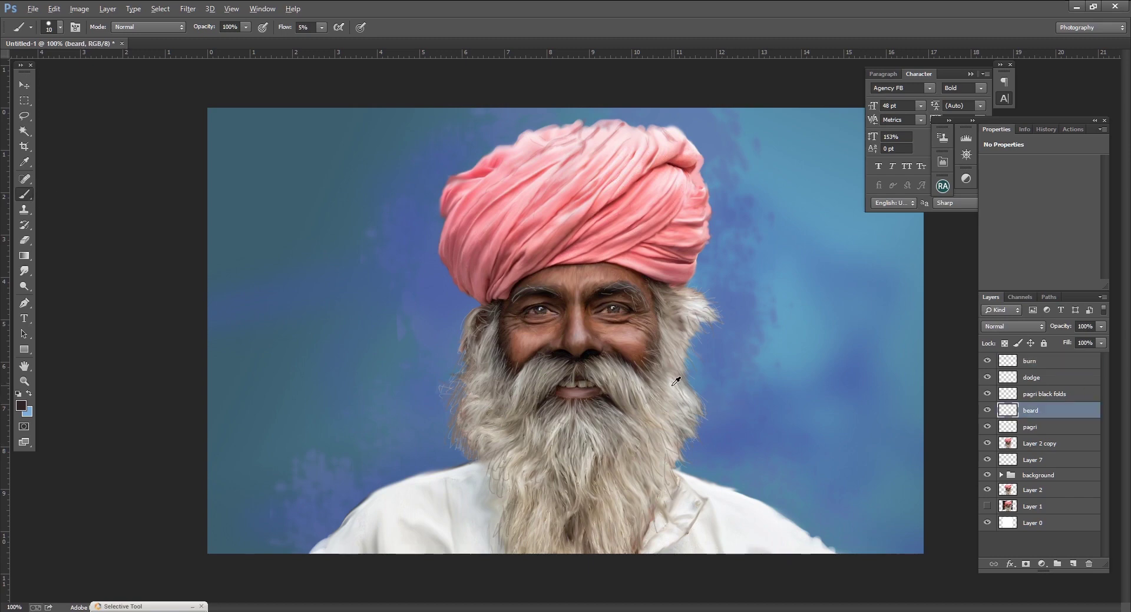
# Sample the light beard colour and paint light strands at the right beard edge.
pyautogui.keyDown('alt'); pyautogui.click(672, 386); pyautogui.keyUp('alt')
pyautogui.press('[')
pyautogui.moveTo(698, 390)
pyautogui.mouseDown()
pyautogui.moveTo(689, 362)
pyautogui.moveTo(685, 385)
pyautogui.moveTo(691, 334)
pyautogui.mouseUp()
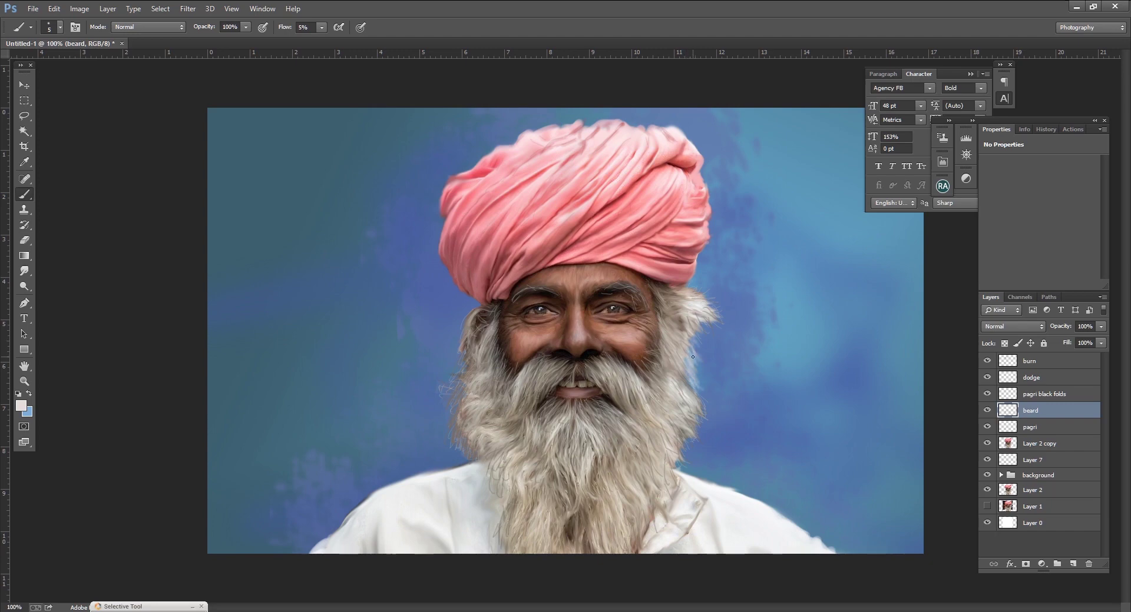
pyautogui.moveTo(700, 344); pyautogui.dragTo(703, 321)
# At 200% with a size-2 brush at 56% flow, add bright and dark brown strands.
pyautogui.hotkey('ctrl', '+')
pyautogui.moveTo(322, 27); pyautogui.dragTo(322, 42)
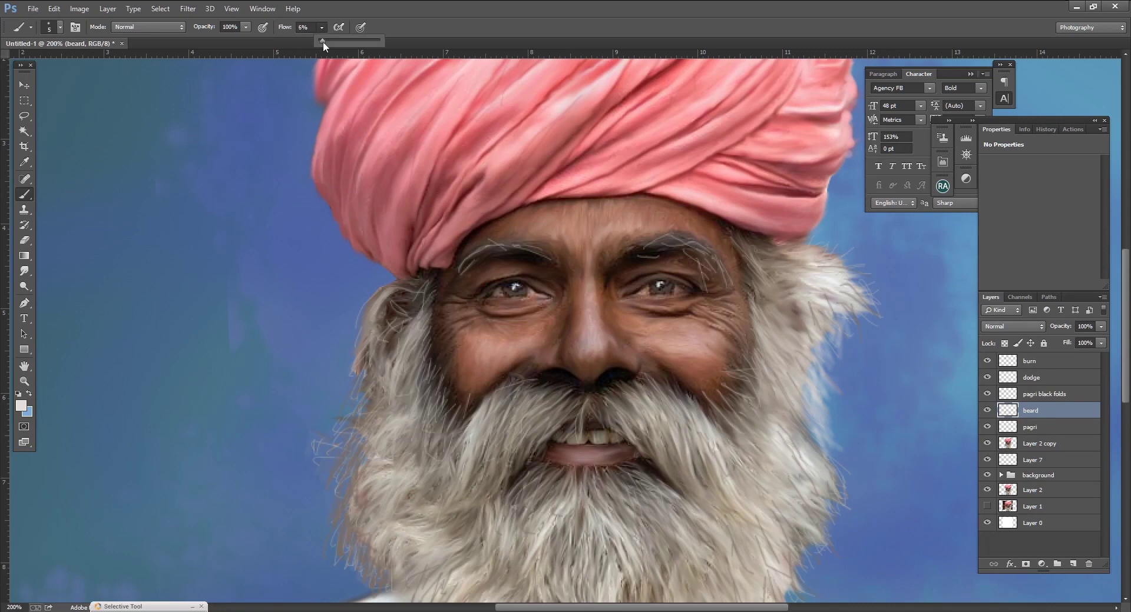
pyautogui.press('[')
pyautogui.press('[')
pyautogui.press('[')
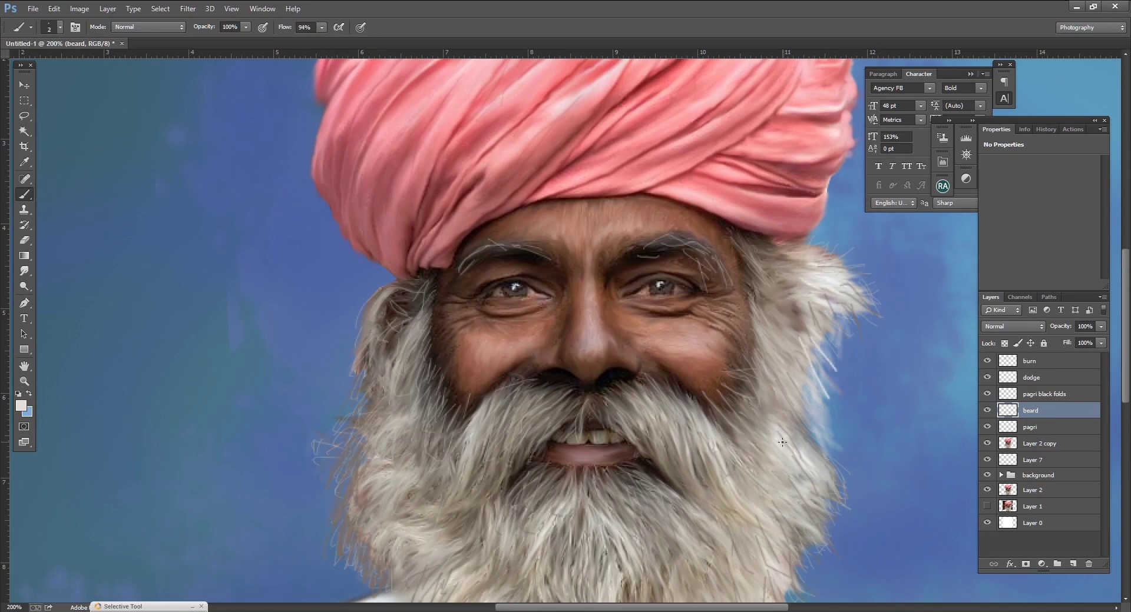
pyautogui.click(324, 27)
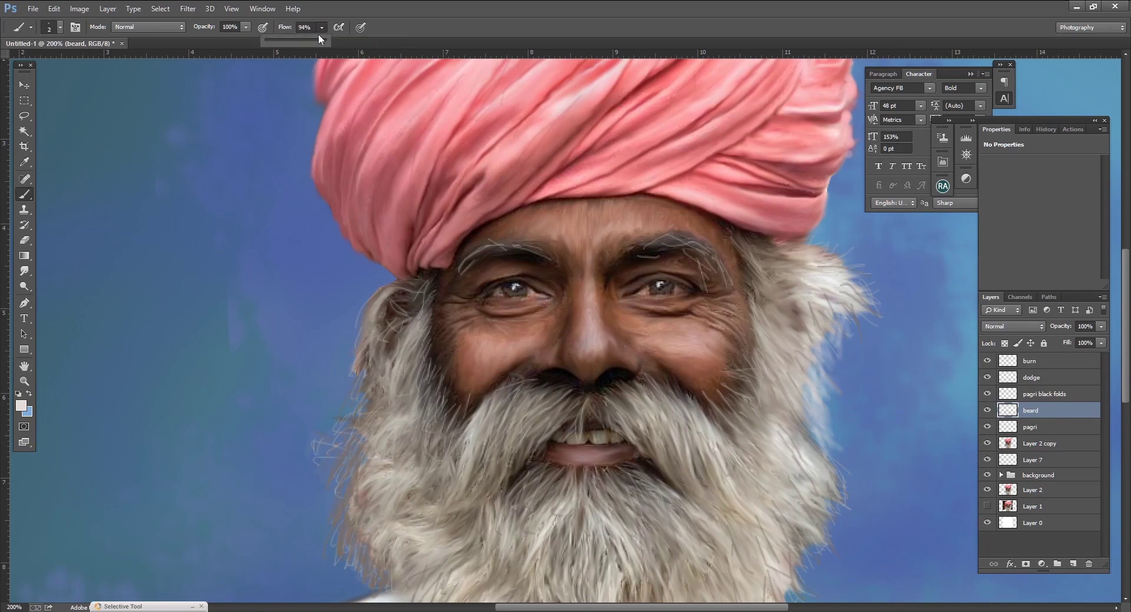
pyautogui.moveTo(830, 356)
pyautogui.mouseDown()
pyautogui.moveTo(806, 436)
pyautogui.moveTo(822, 315)
pyautogui.mouseUp()
pyautogui.keyDown('alt'); pyautogui.click(744, 368); pyautogui.keyUp('alt')
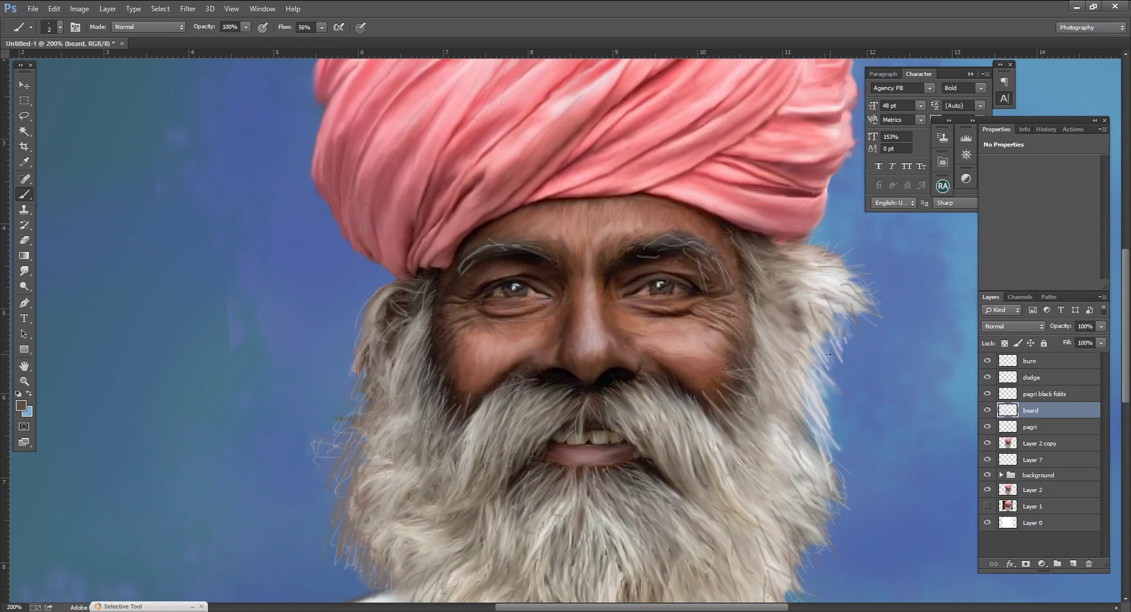
pyautogui.moveTo(789, 348)
pyautogui.mouseDown()
pyautogui.moveTo(803, 432)
pyautogui.moveTo(822, 456)
pyautogui.mouseUp()
pyautogui.moveTo(827, 333); pyautogui.dragTo(810, 383)
# Finish the beard strands and add a Brightness/Contrast adjustment layer at -28 brightness.
pyautogui.moveTo(866, 283); pyautogui.dragTo(807, 318)
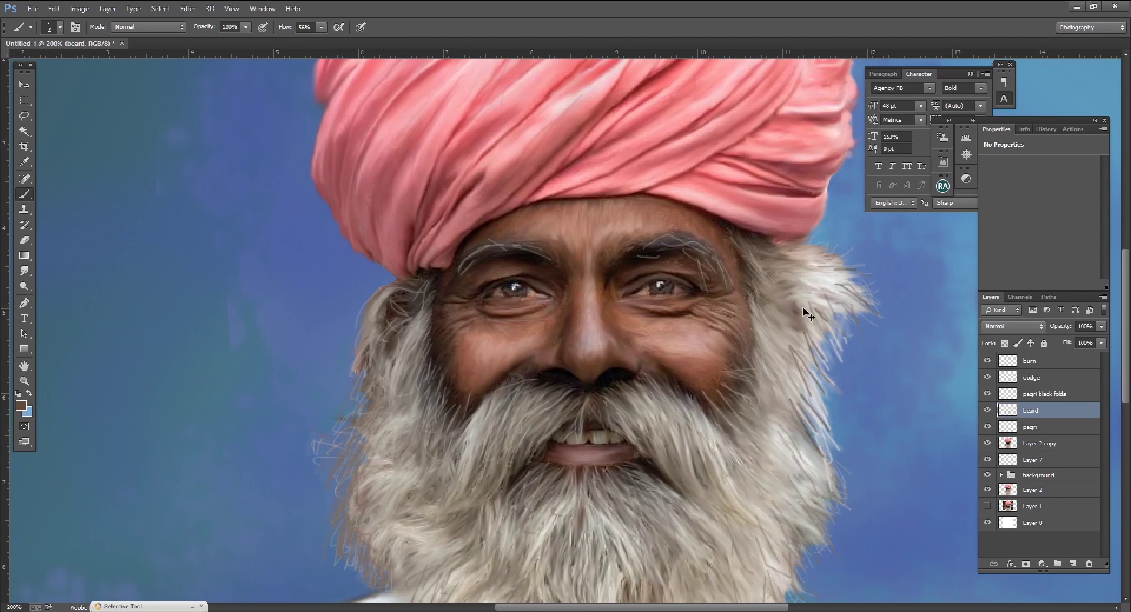
pyautogui.hotkey('ctrl', '-')
pyautogui.hotkey('ctrl', '-')
pyautogui.click(1054, 361)
pyautogui.click(1041, 564)
pyautogui.click(1013, 347)
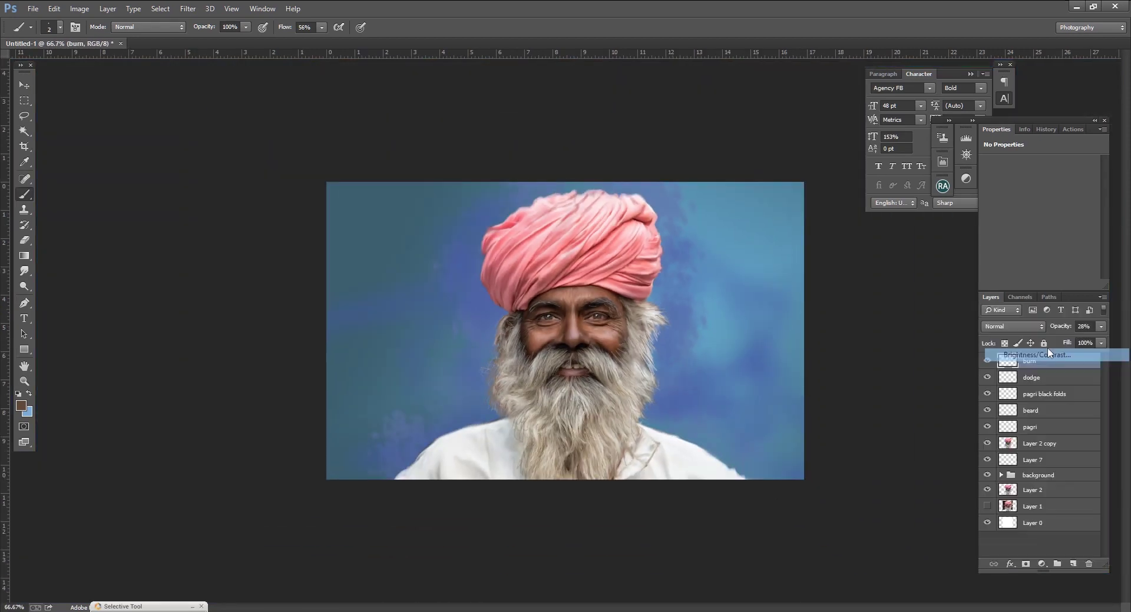
pyautogui.moveTo(1039, 194); pyautogui.dragTo(1029, 195)
# Draw a black-to-white gradient in its mask so the right side stays bright.
pyautogui.click(24, 256)
pyautogui.moveTo(507, 344); pyautogui.dragTo(465, 342)
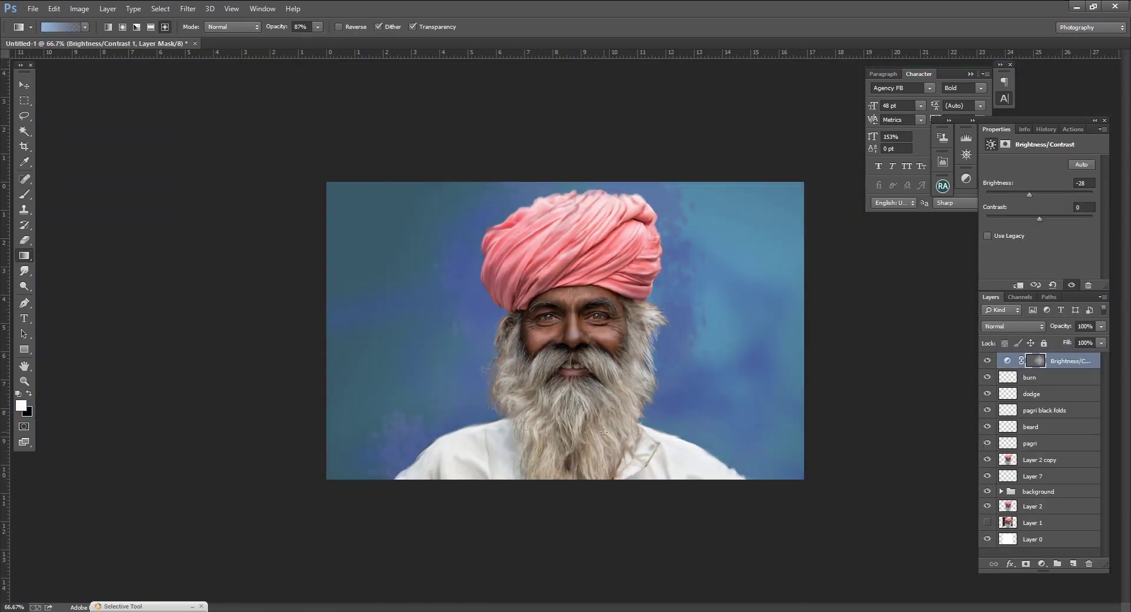
pyautogui.rightClick(152, 183)
pyautogui.doubleClick(21, 41)
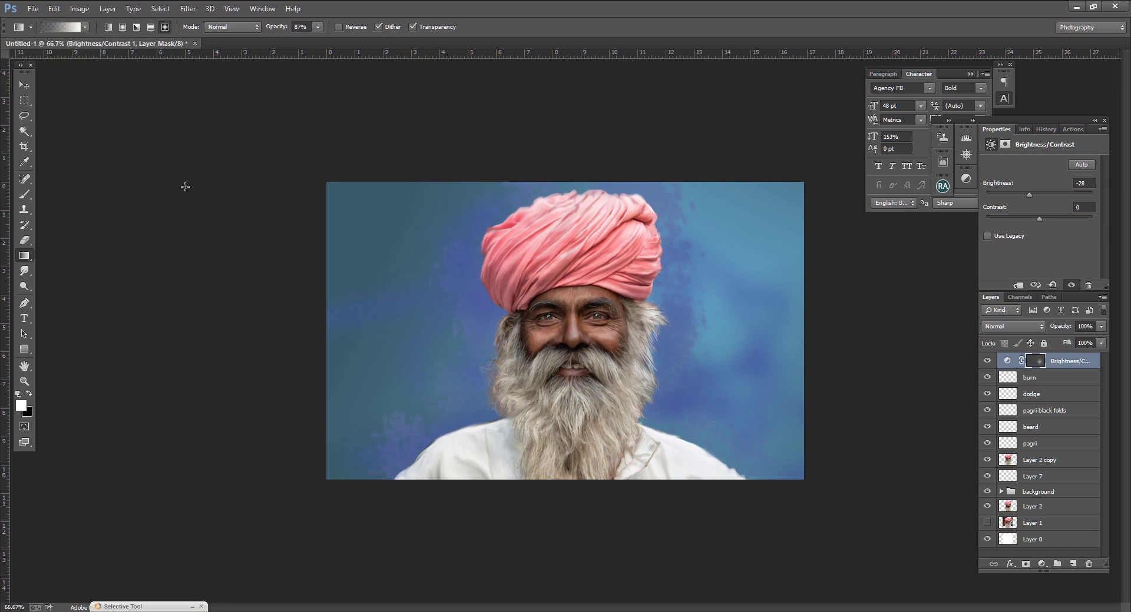
pyautogui.moveTo(701, 339); pyautogui.dragTo(822, 428)
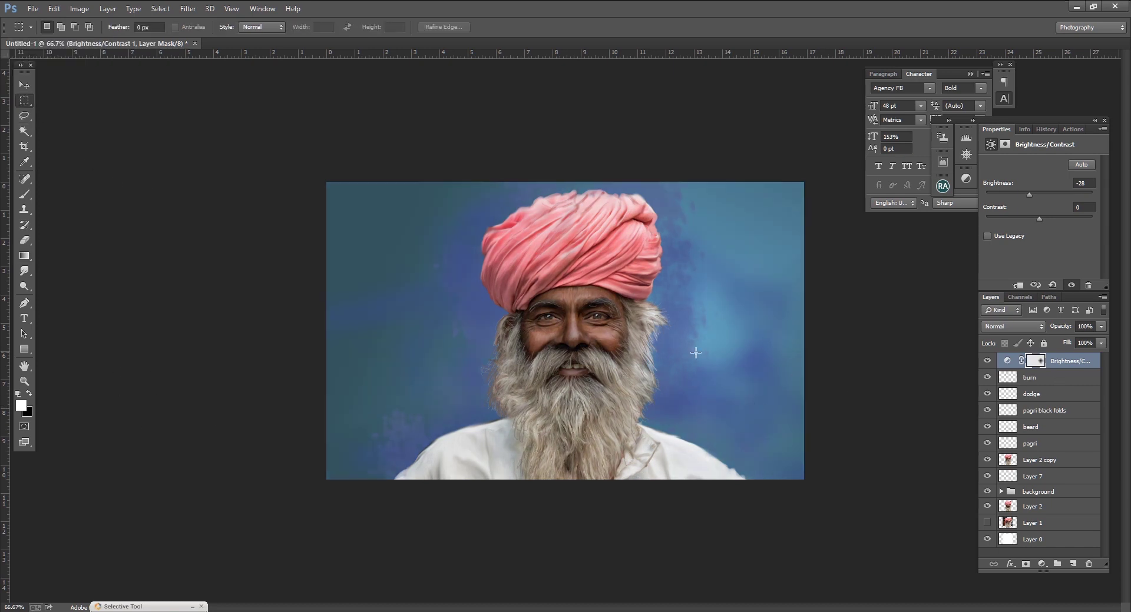
pyautogui.moveTo(717, 411); pyautogui.dragTo(877, 374)
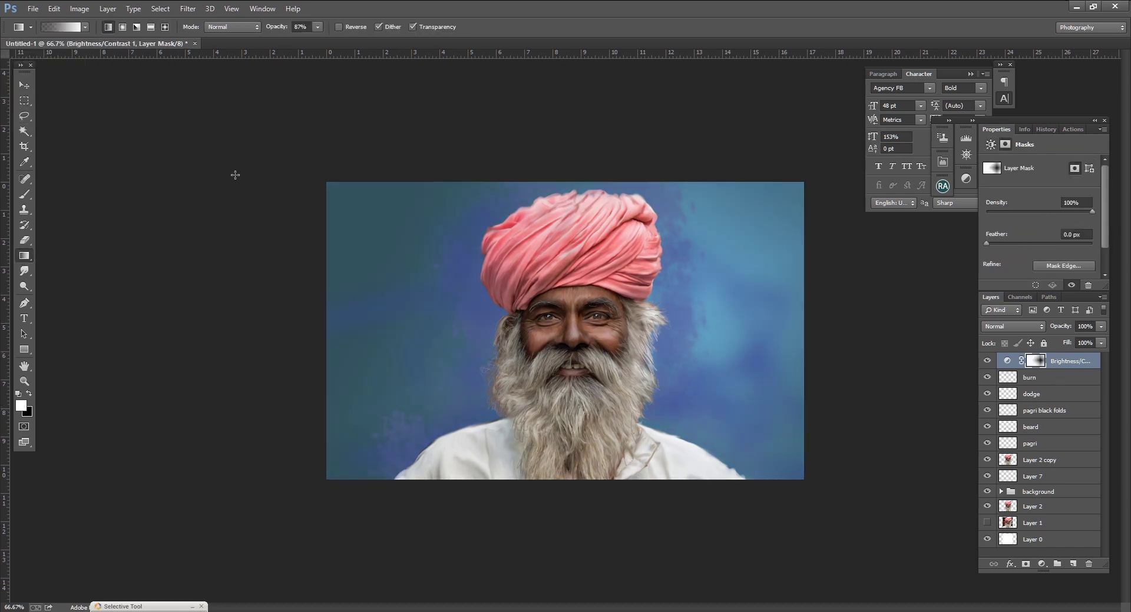
pyautogui.moveTo(599, 320); pyautogui.dragTo(661, 388)
# Duplicate the adjustment three times, one copy at 78% opacity and one with a vertical gradient mask.
pyautogui.hotkey('ctrl', 'j')
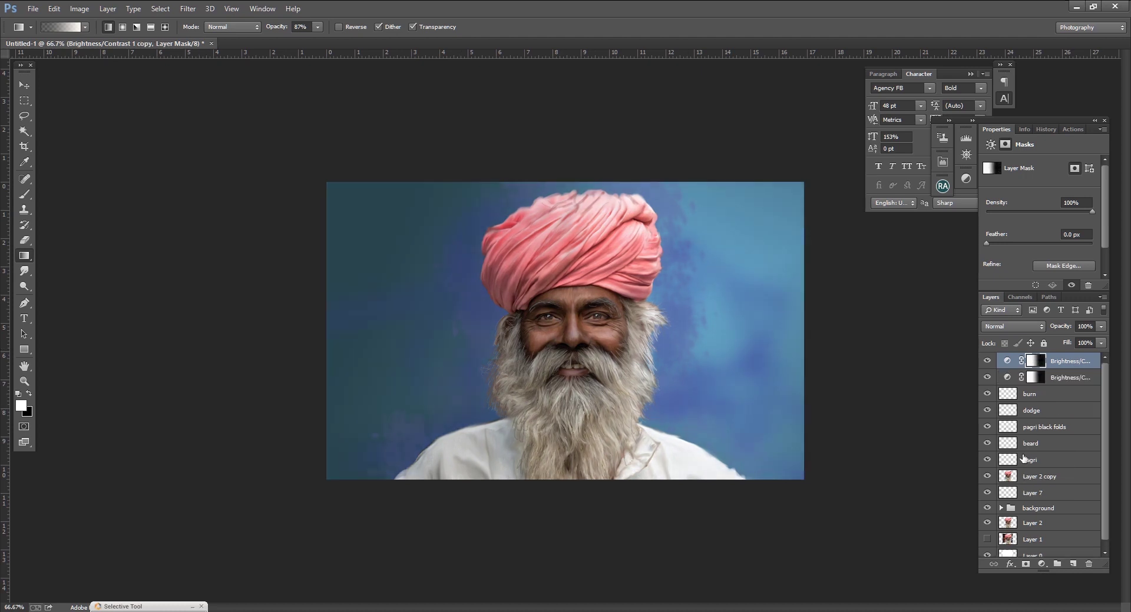
pyautogui.moveTo(1101, 326); pyautogui.dragTo(1094, 343)
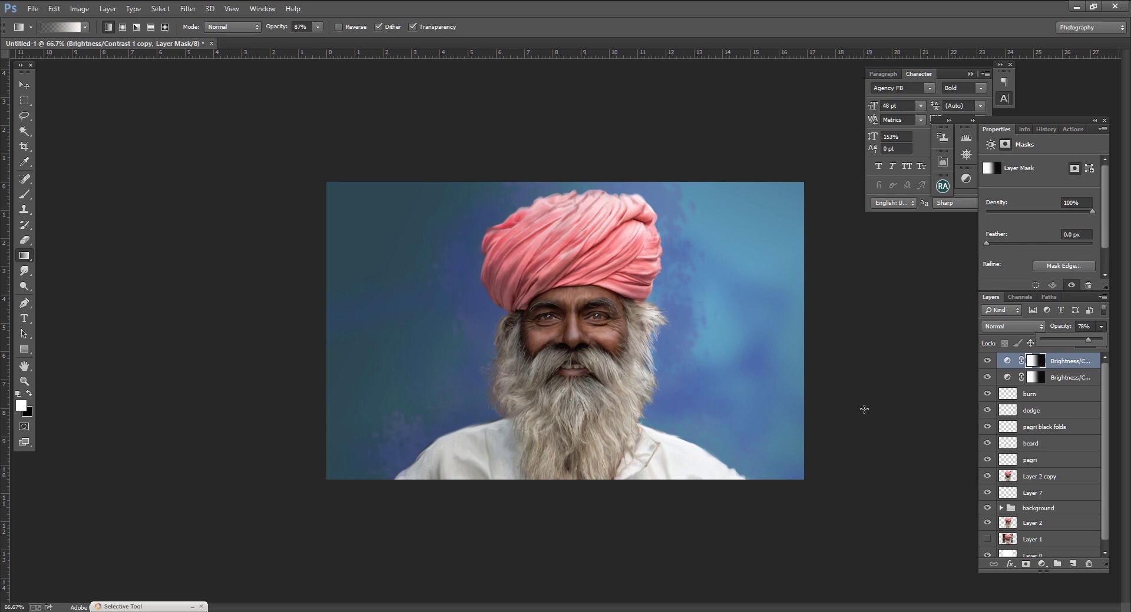
pyautogui.hotkey('ctrl', 'j')
pyautogui.moveTo(563, 272); pyautogui.dragTo(566, 393)
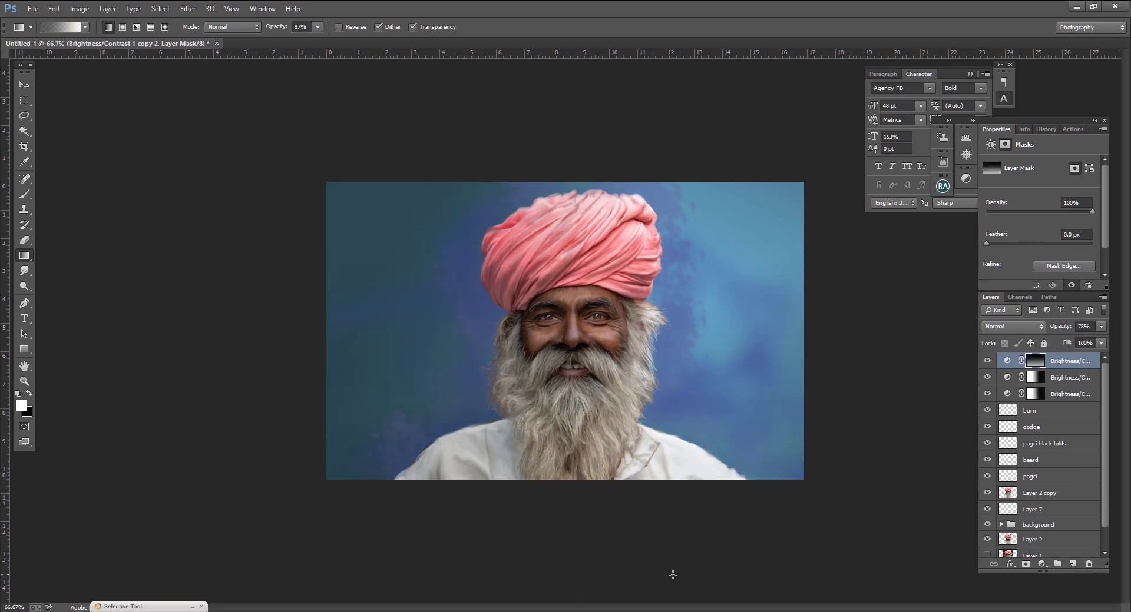
pyautogui.hotkey('ctrl', 'j')
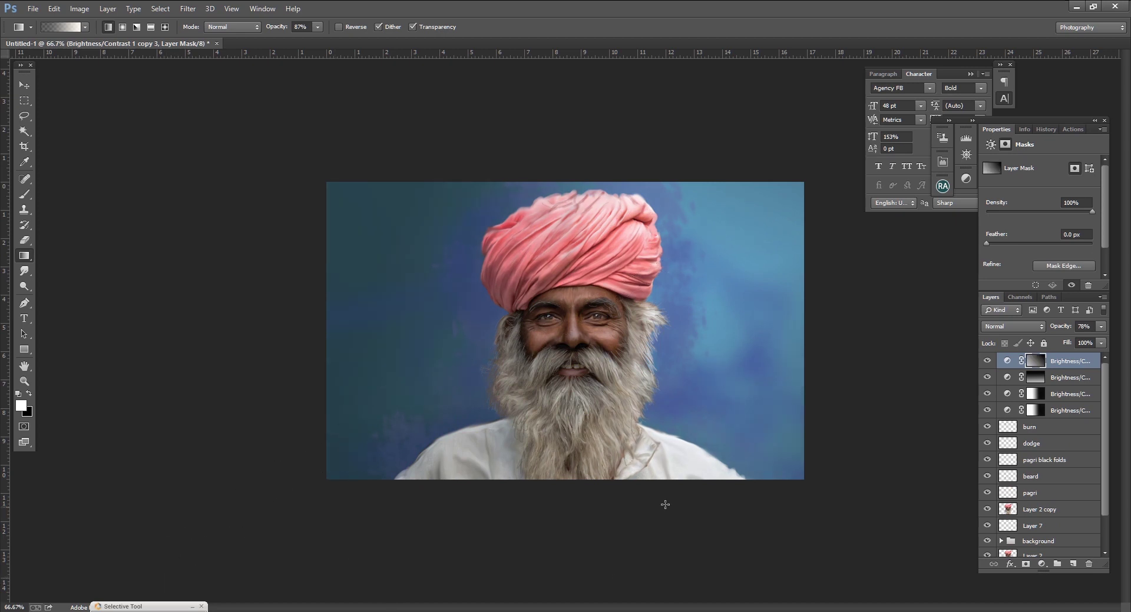
pyautogui.moveTo(1107, 454); pyautogui.dragTo(1109, 504)
pyautogui.scroll(3, 1095, 454)
# Switch to the Elliptical Marquee and apply a Gaussian Blur in Quick Mask mode.
pyautogui.click(26, 102)
pyautogui.click(71, 110)
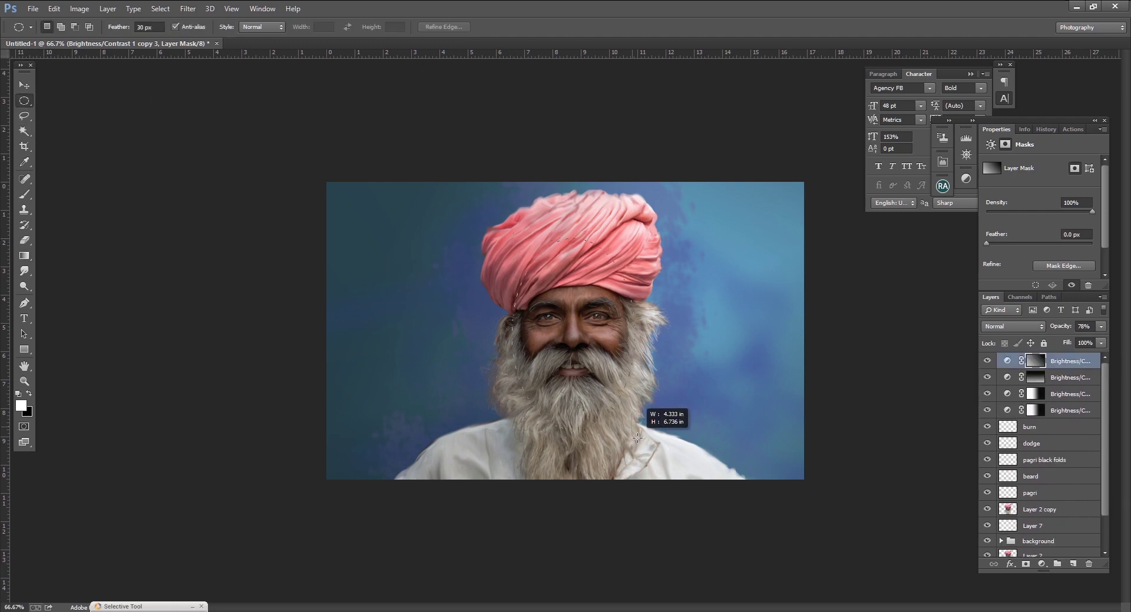
pyautogui.press('q')
pyautogui.hotkey('alt', 't')
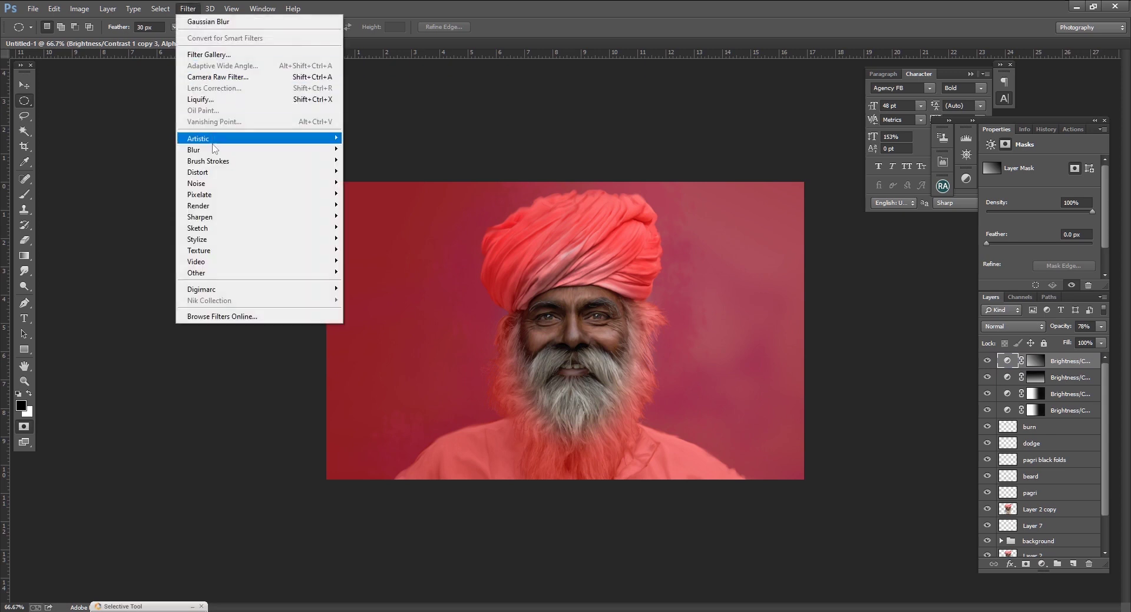
pyautogui.click(376, 232)
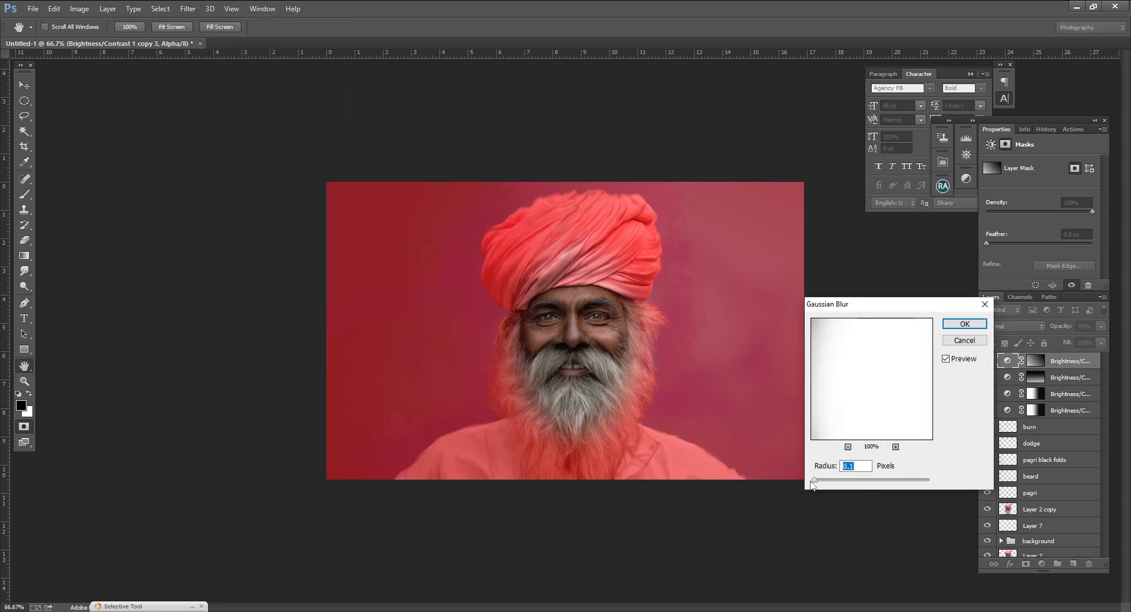
pyautogui.click(964, 324)
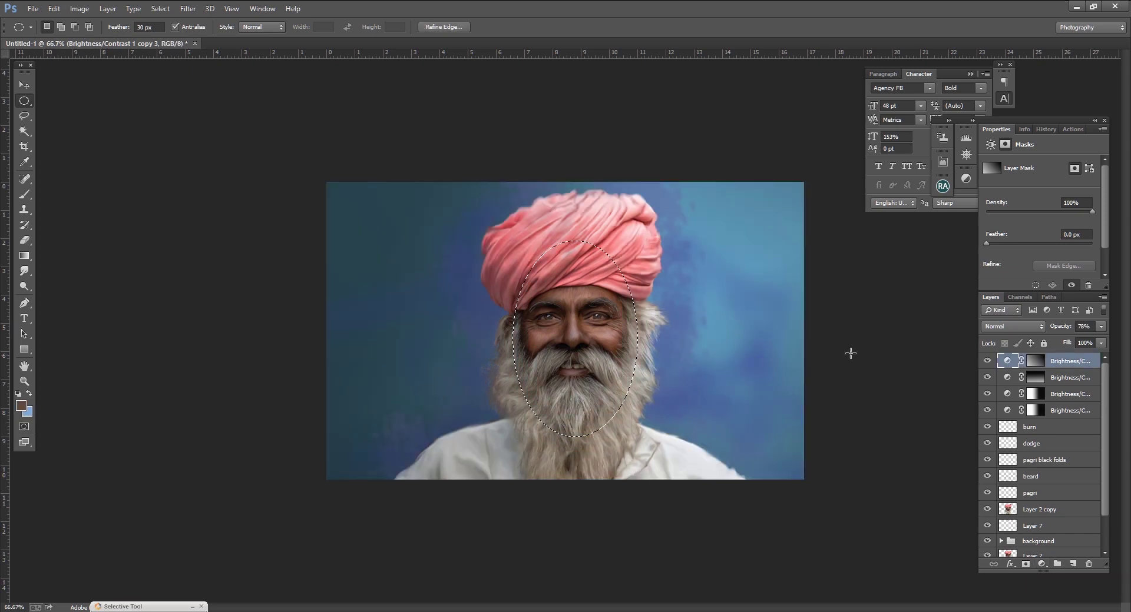
# Add a Brightness/Contrast layer and draw a Gaussian-blurred oval selection around the face and turban.
pyautogui.click(1041, 565)
pyautogui.click(1025, 356)
pyautogui.moveTo(598, 284); pyautogui.dragTo(640, 431)
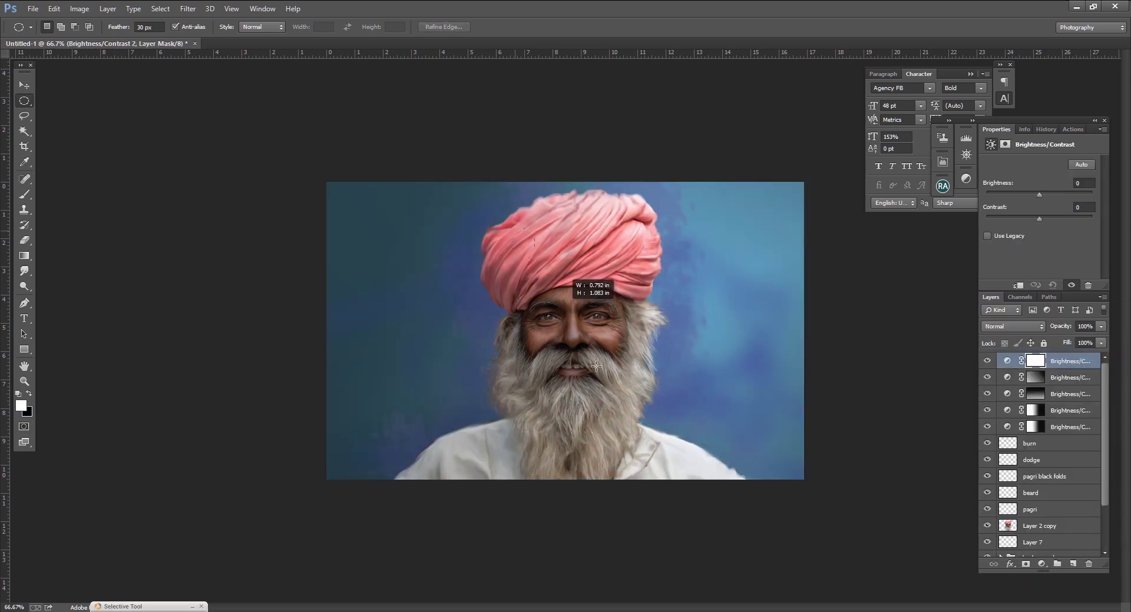
pyautogui.press('q')
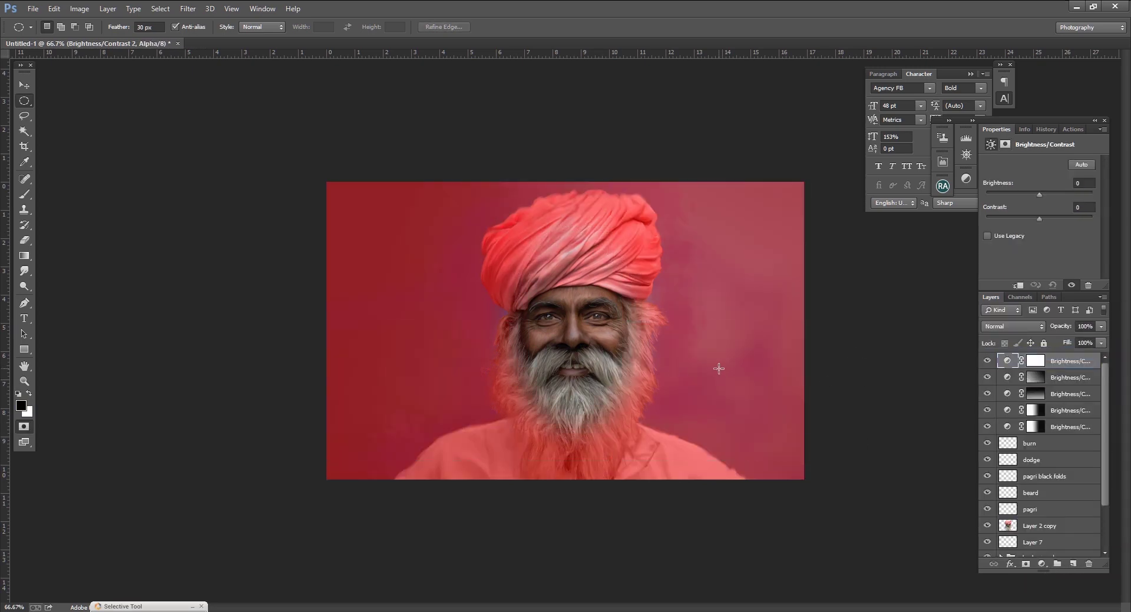
pyautogui.click(188, 9)
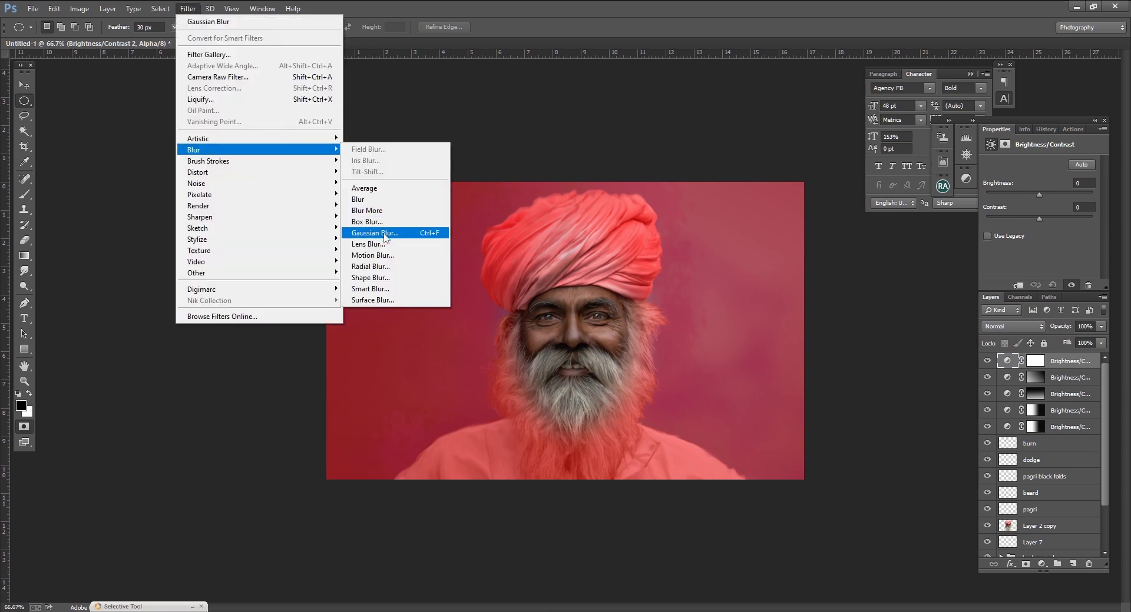
pyautogui.click(429, 229)
pyautogui.press('Return')
pyautogui.press('q')
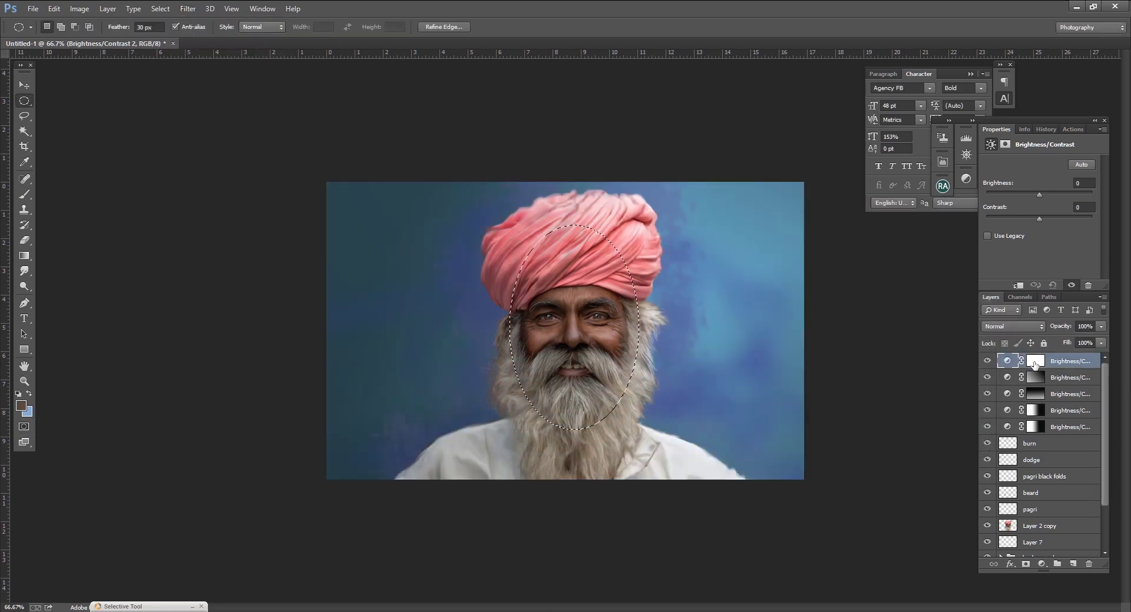
# Set brightness to +22 and fill then invert the mask so only the face brightens.
pyautogui.moveTo(1039, 194); pyautogui.dragTo(1052, 200)
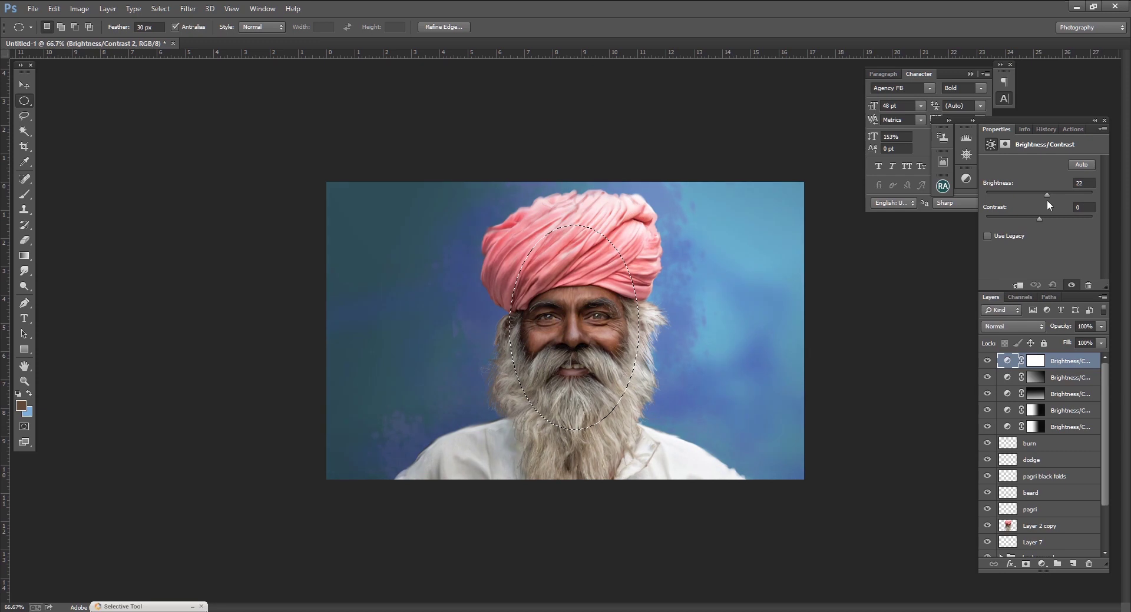
pyautogui.click(1034, 362)
pyautogui.hotkey('ctrl', 'BackSpace')
pyautogui.hotkey('ctrl', 'd')
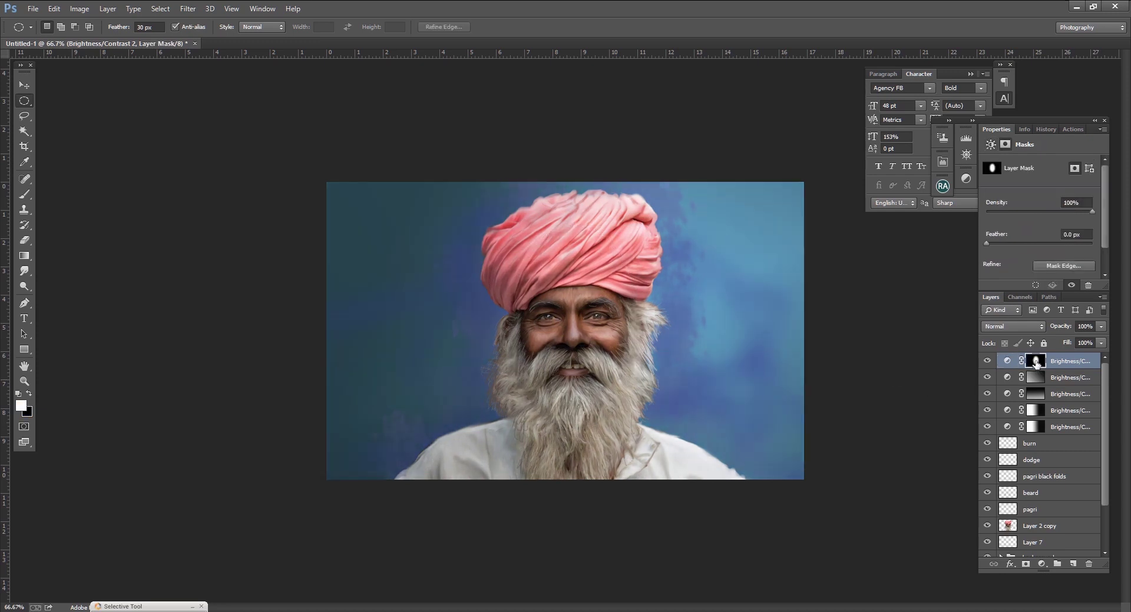
pyautogui.hotkey('ctrl', 'i')
# Group the five Brightness/Contrast layers and name the group 'brightness control'.
pyautogui.keyDown('shift'); pyautogui.click(1066, 430); pyautogui.keyUp('shift')
pyautogui.hotkey('ctrl', 'g')
pyautogui.doubleClick(1030, 360)
# Name the group 'brightness control', select background Layer 6 and sample a dark backdrop blue.
pyautogui.write('brightness control')
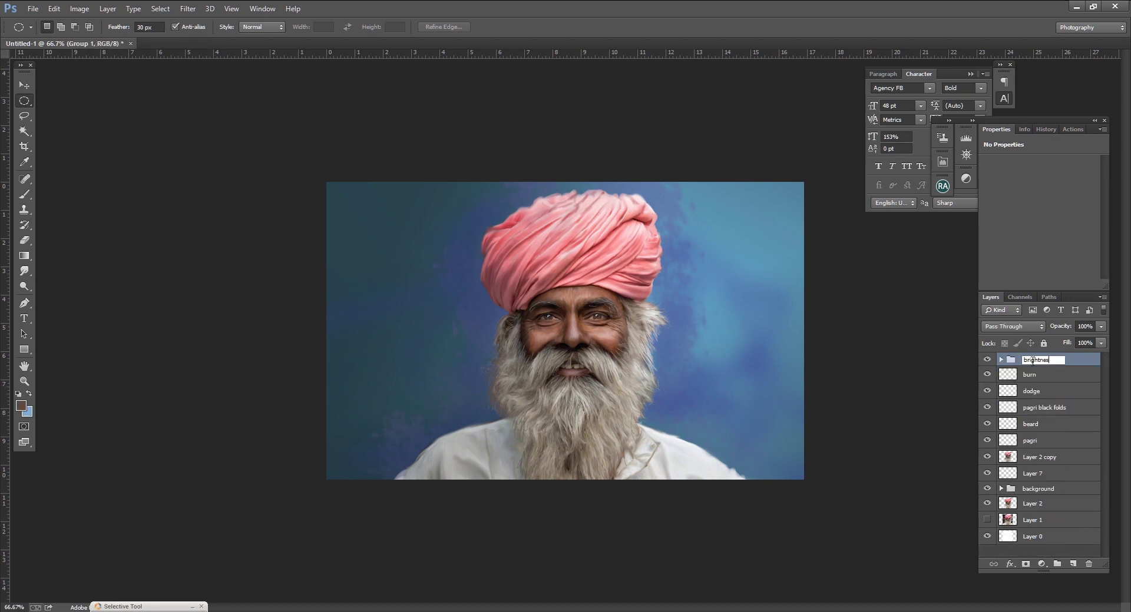
pyautogui.press('Return')
pyautogui.click(1001, 489)
pyautogui.click(1042, 504)
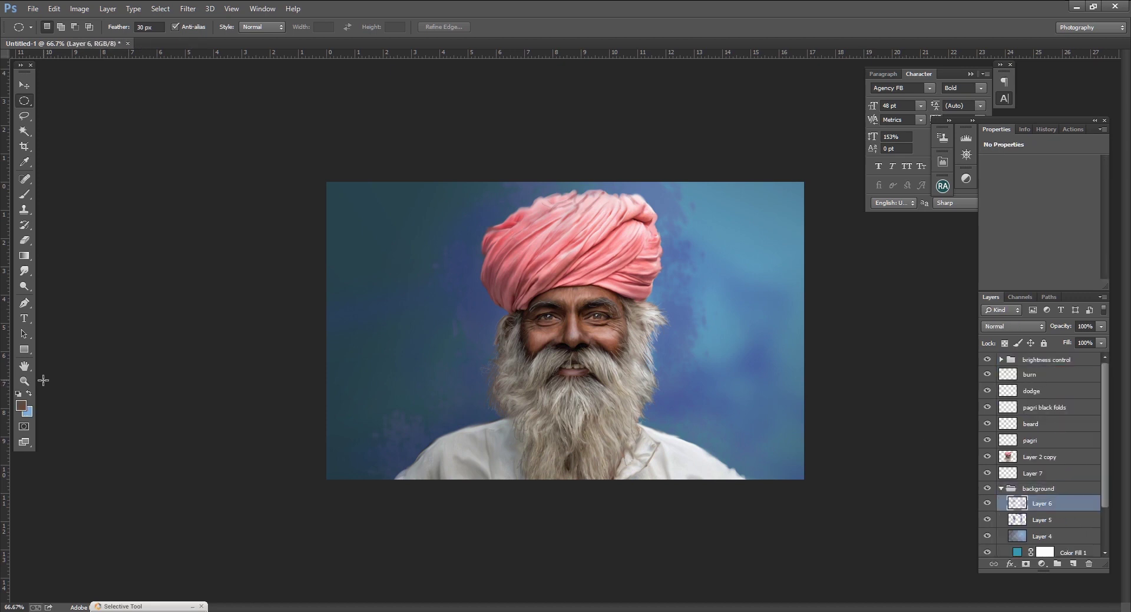
pyautogui.press('i')
pyautogui.click(26, 416)
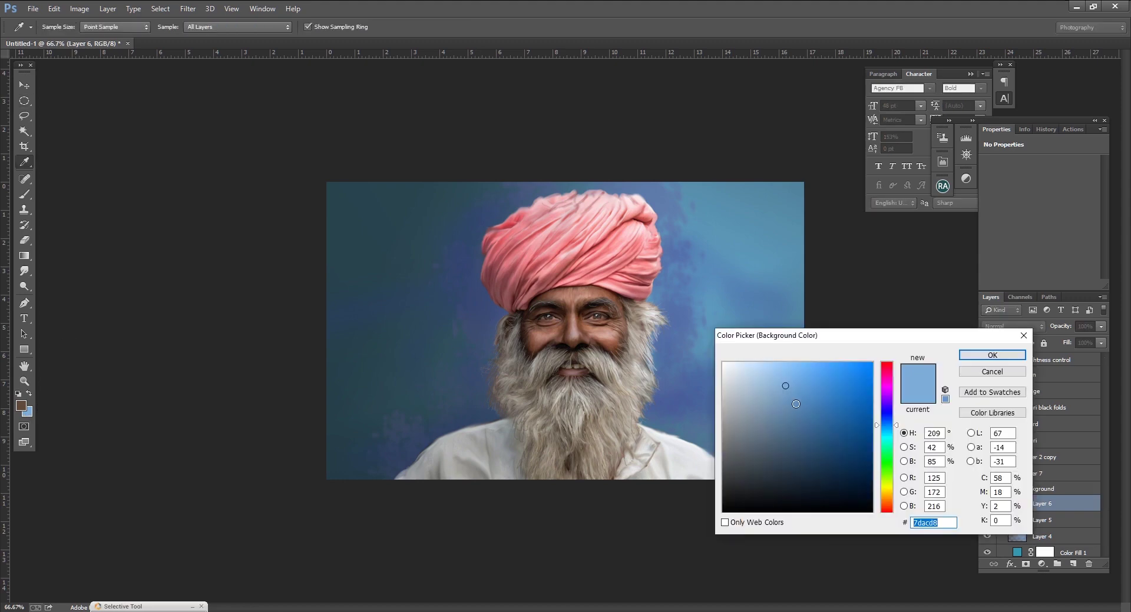
pyautogui.click(488, 318)
pyautogui.press('Return')
# Stamp dark tree-branch brush shapes across the left and right background on Layer 6.
pyautogui.press('b')
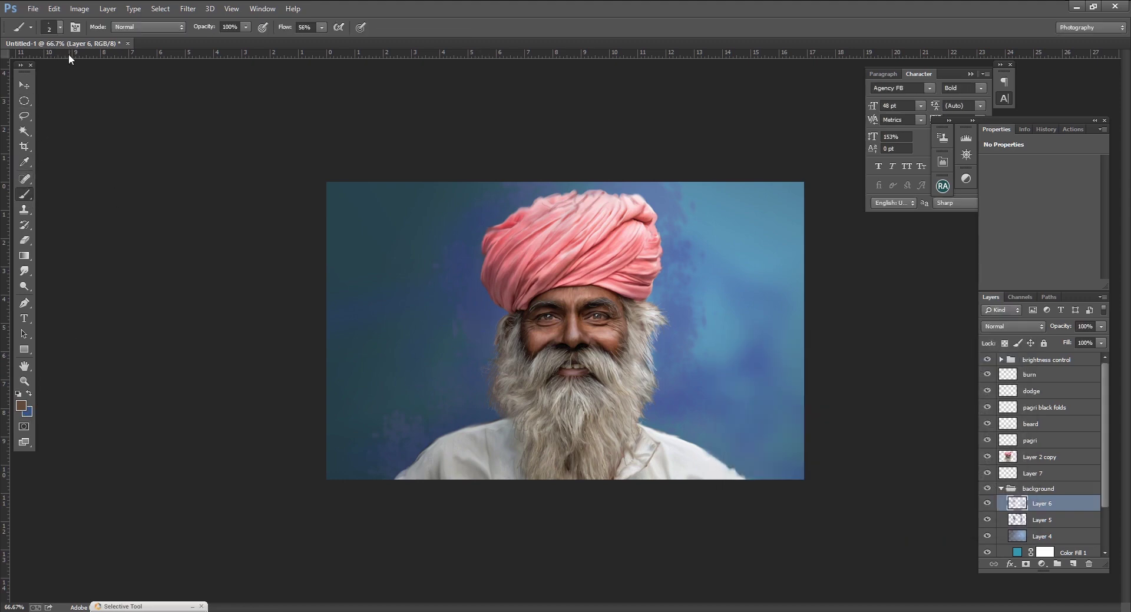
pyautogui.click(60, 27)
pyautogui.moveTo(133, 142); pyautogui.dragTo(135, 167)
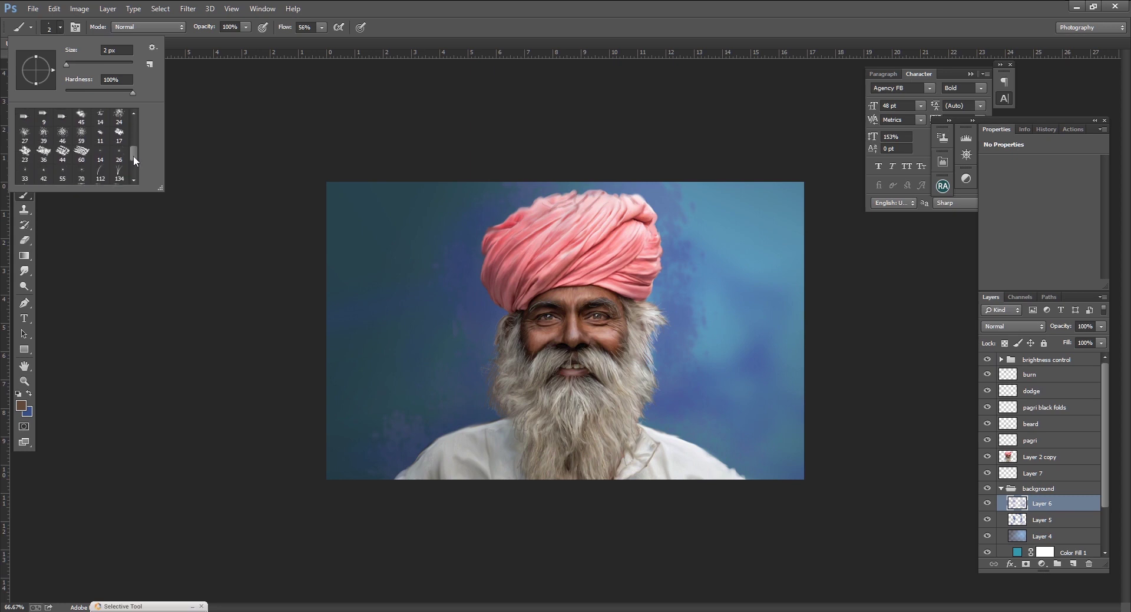
pyautogui.doubleClick(119, 139)
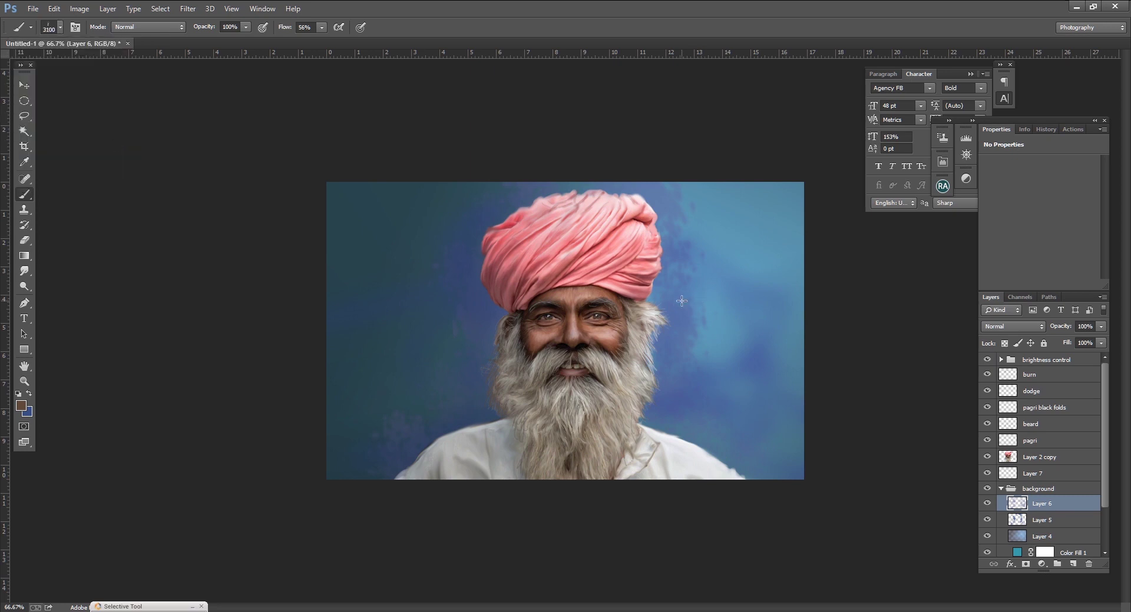
pyautogui.click(718, 248)
pyautogui.click(371, 425)
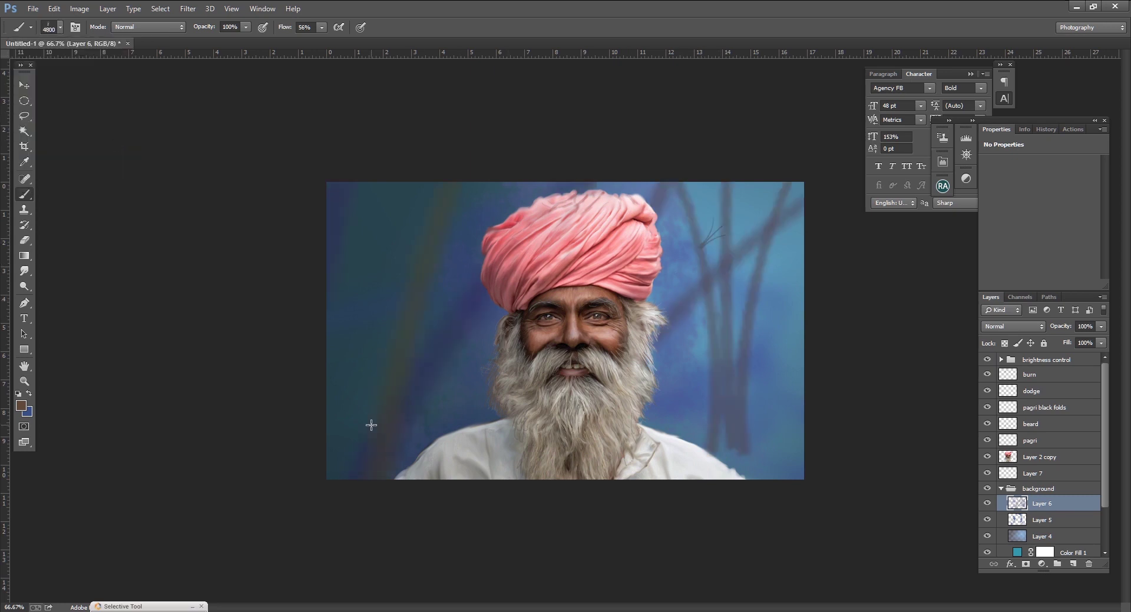
pyautogui.click(732, 489)
pyautogui.click(754, 486)
pyautogui.click(784, 483)
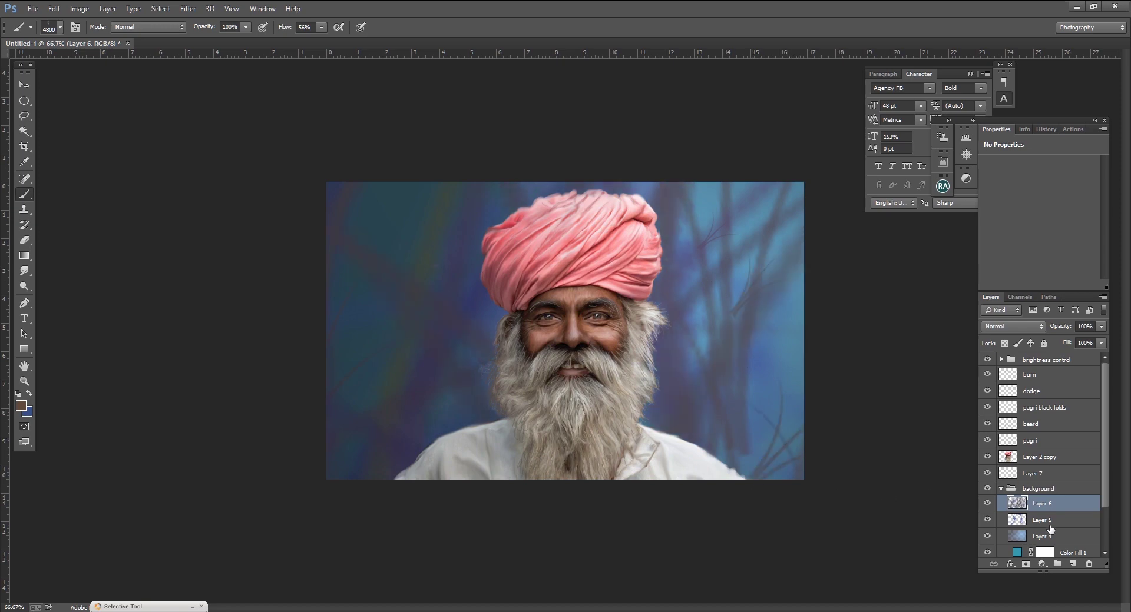
# Gaussian Blur the branch strokes and move Layer 5 above Layer 6.
pyautogui.click(187, 9)
pyautogui.click(400, 258)
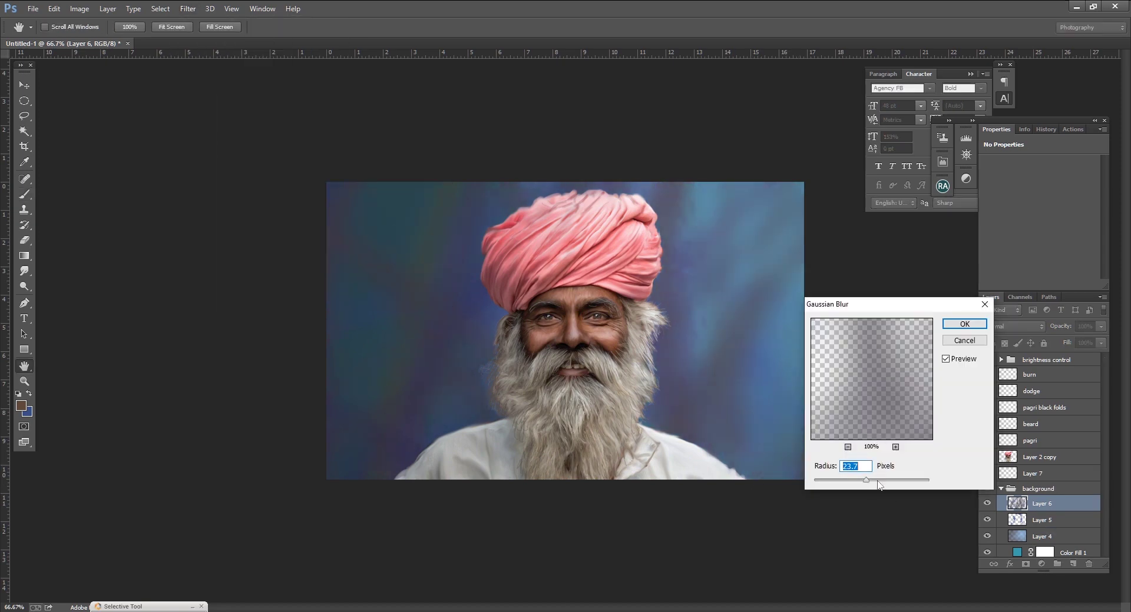
pyautogui.click(964, 324)
pyautogui.moveTo(1040, 520); pyautogui.dragTo(1047, 508)
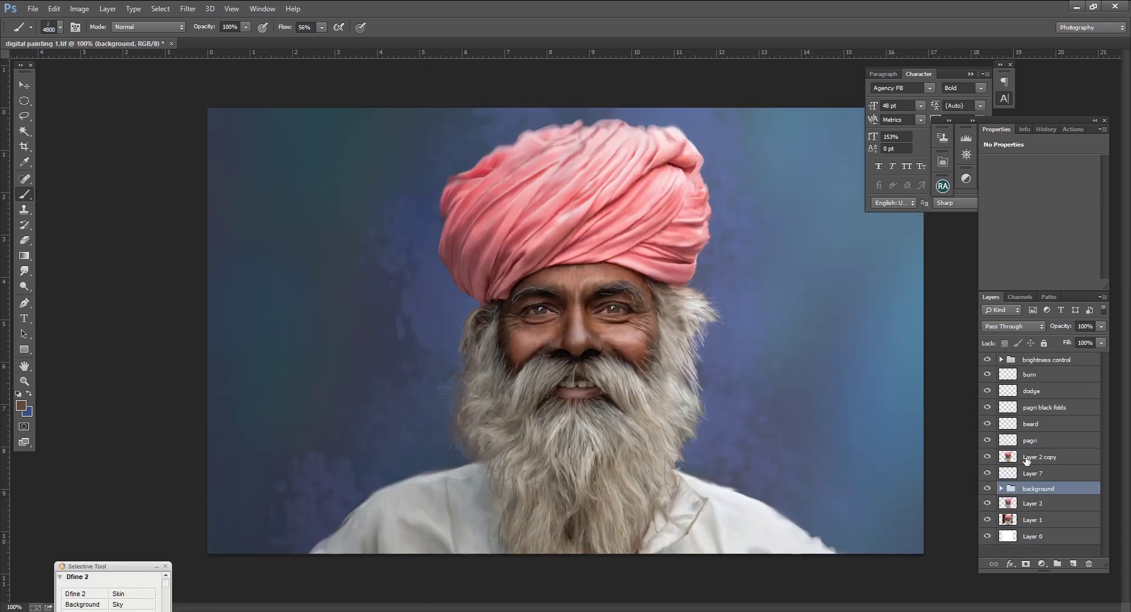
# Select the beard layer, pick a tiny hair brush and sample light beige from the beard.
pyautogui.click(1036, 425)
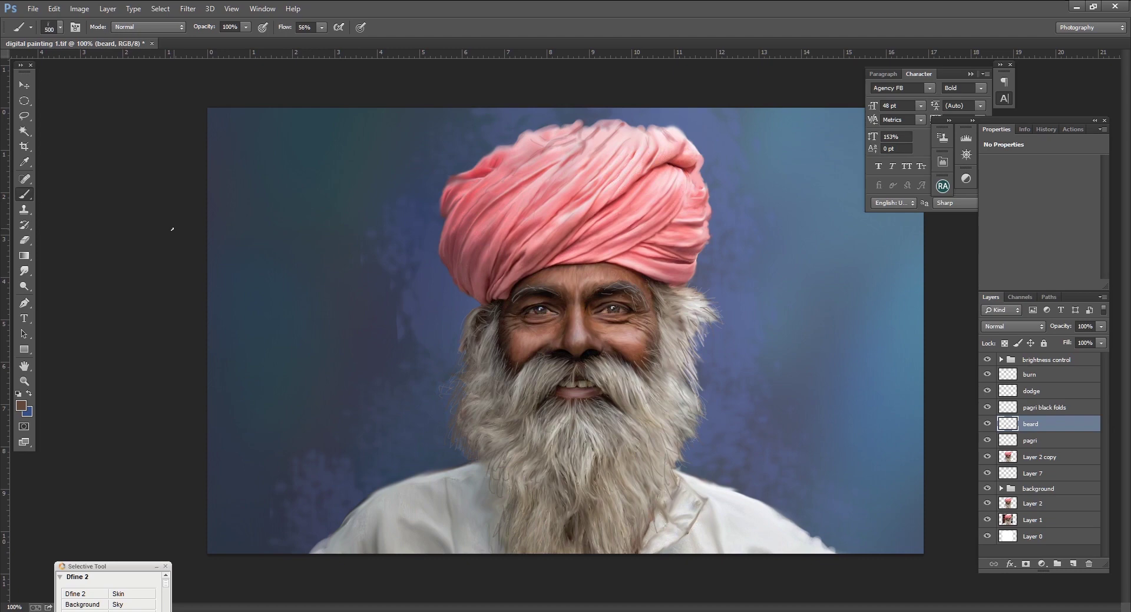
pyautogui.click(60, 27)
pyautogui.doubleClick(27, 119)
pyautogui.scroll(2, 535, 351)
pyautogui.moveTo(738, 608); pyautogui.dragTo(812, 609)
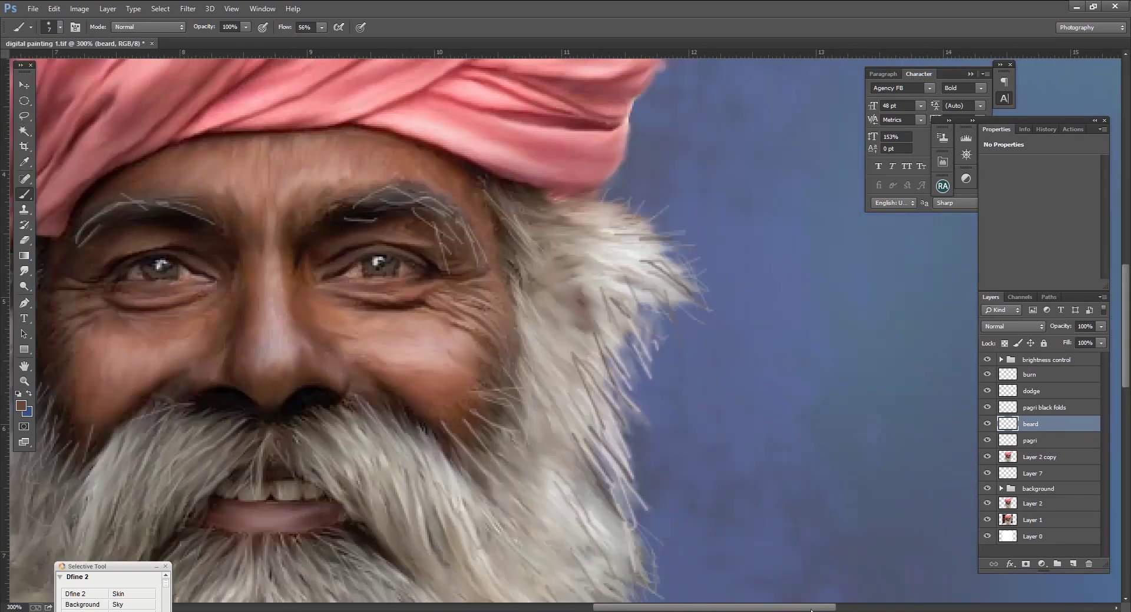
pyautogui.keyDown('alt'); pyautogui.click(590, 402); pyautogui.keyUp('alt')
# Paint light hair strands along the beard's lower-right edge.
pyautogui.moveTo(621, 350)
pyautogui.mouseDown()
pyautogui.moveTo(650, 378)
pyautogui.moveTo(660, 421)
pyautogui.moveTo(698, 422)
pyautogui.moveTo(684, 488)
pyautogui.moveTo(624, 411)
pyautogui.moveTo(648, 477)
pyautogui.mouseUp()
pyautogui.moveTo(600, 471); pyautogui.dragTo(671, 551)
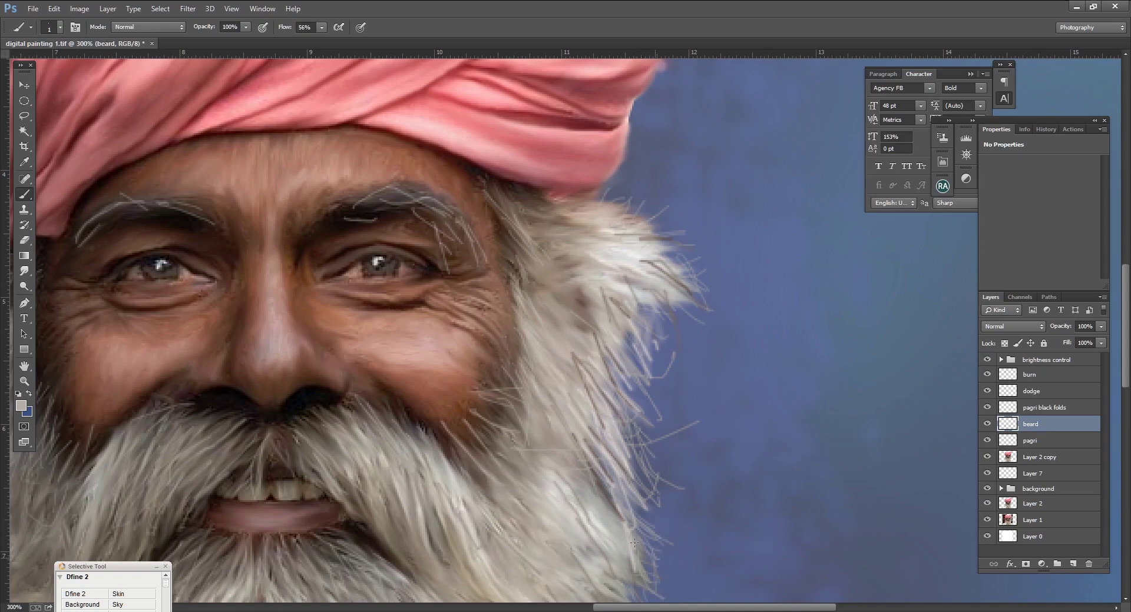
pyautogui.scroll(-3, 642, 530)
pyautogui.moveTo(665, 457)
pyautogui.mouseDown()
pyautogui.moveTo(630, 501)
pyautogui.moveTo(659, 520)
pyautogui.moveTo(654, 559)
pyautogui.mouseUp()
pyautogui.moveTo(665, 498); pyautogui.dragTo(680, 515)
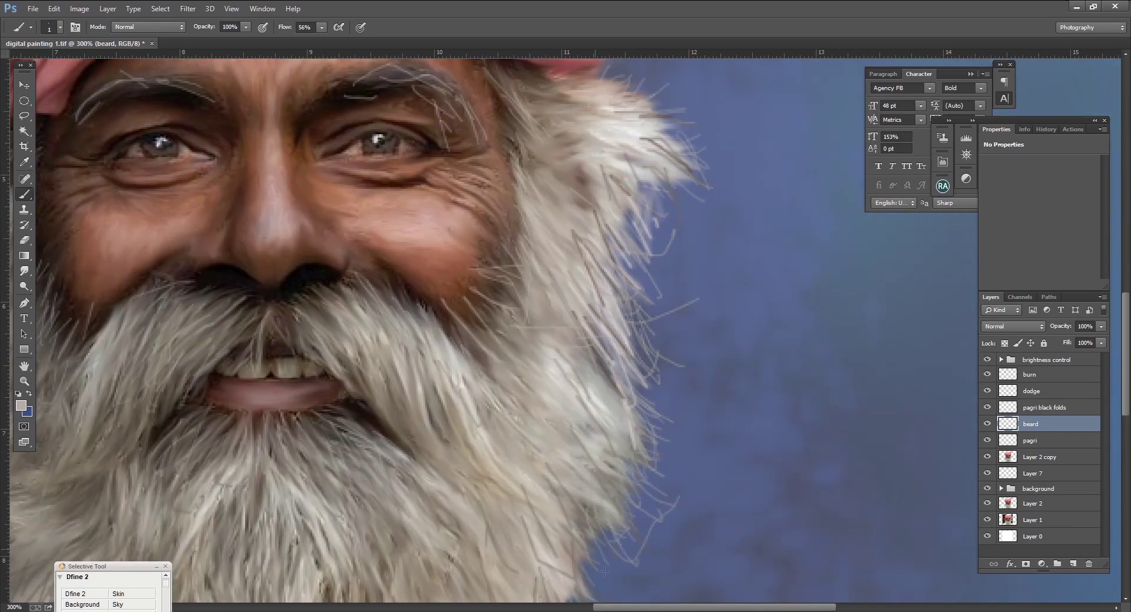
pyautogui.moveTo(586, 533)
pyautogui.mouseDown()
pyautogui.moveTo(612, 592)
pyautogui.moveTo(583, 568)
pyautogui.mouseUp()
# Add fine hair strands up the beard's right edge.
pyautogui.moveTo(645, 315); pyautogui.dragTo(674, 192)
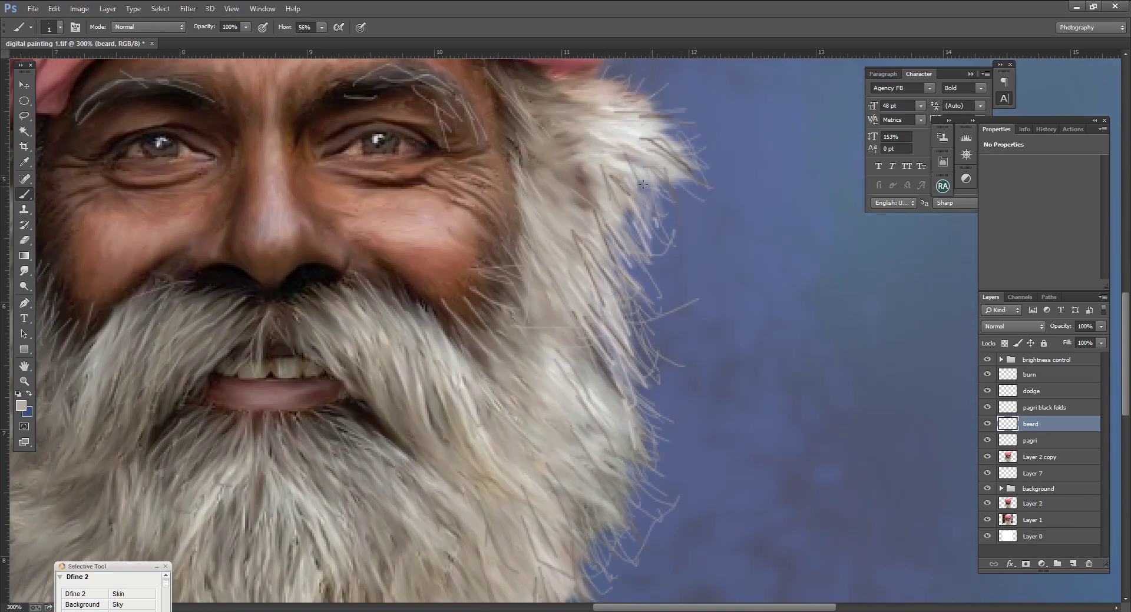
pyautogui.moveTo(651, 250); pyautogui.dragTo(671, 200)
pyautogui.moveTo(625, 303); pyautogui.dragTo(680, 260)
pyautogui.moveTo(636, 324); pyautogui.dragTo(661, 259)
pyautogui.moveTo(645, 380); pyautogui.dragTo(688, 345)
pyautogui.moveTo(625, 419); pyautogui.dragTo(686, 409)
pyautogui.moveTo(649, 407); pyautogui.dragTo(658, 387)
pyautogui.moveTo(646, 451); pyautogui.dragTo(659, 442)
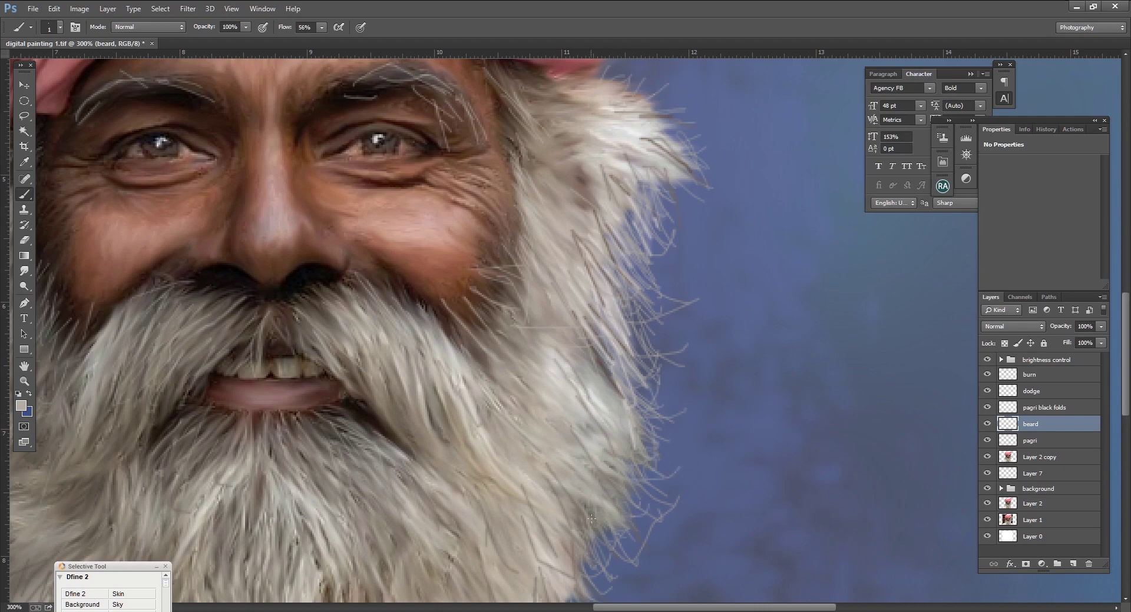
# Paint more light hair strands in the lower beard and inside the beard.
pyautogui.scroll(-3, 591, 519)
pyautogui.moveTo(607, 501); pyautogui.dragTo(569, 515)
pyautogui.moveTo(609, 554); pyautogui.dragTo(583, 486)
pyautogui.moveTo(606, 524); pyautogui.dragTo(624, 454)
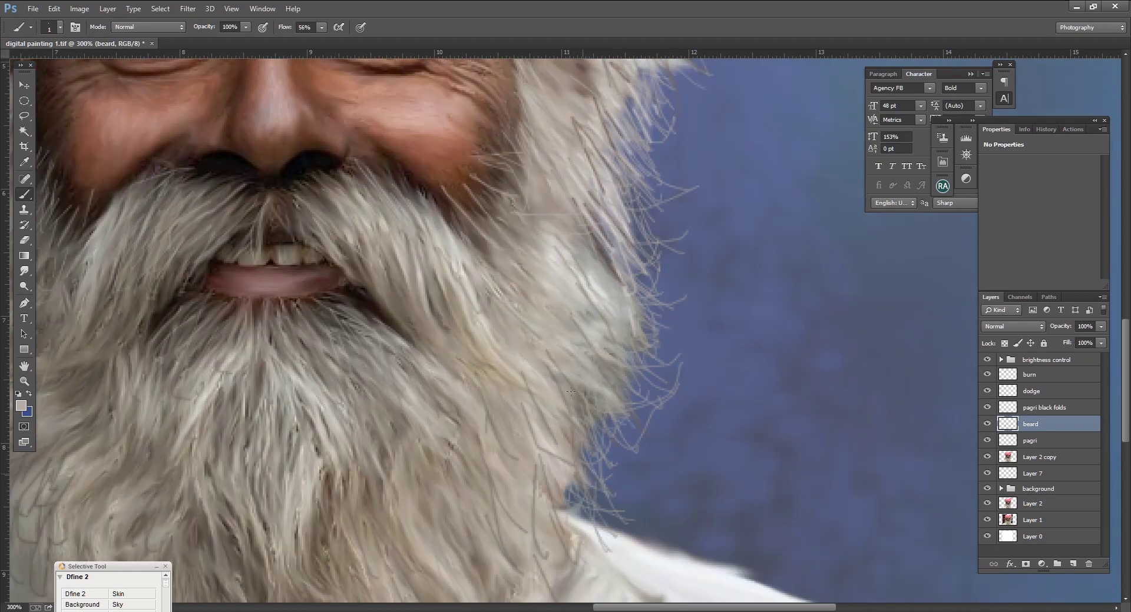
pyautogui.moveTo(453, 326); pyautogui.dragTo(435, 269)
pyautogui.moveTo(427, 352); pyautogui.dragTo(406, 309)
pyautogui.moveTo(366, 522); pyautogui.dragTo(383, 473)
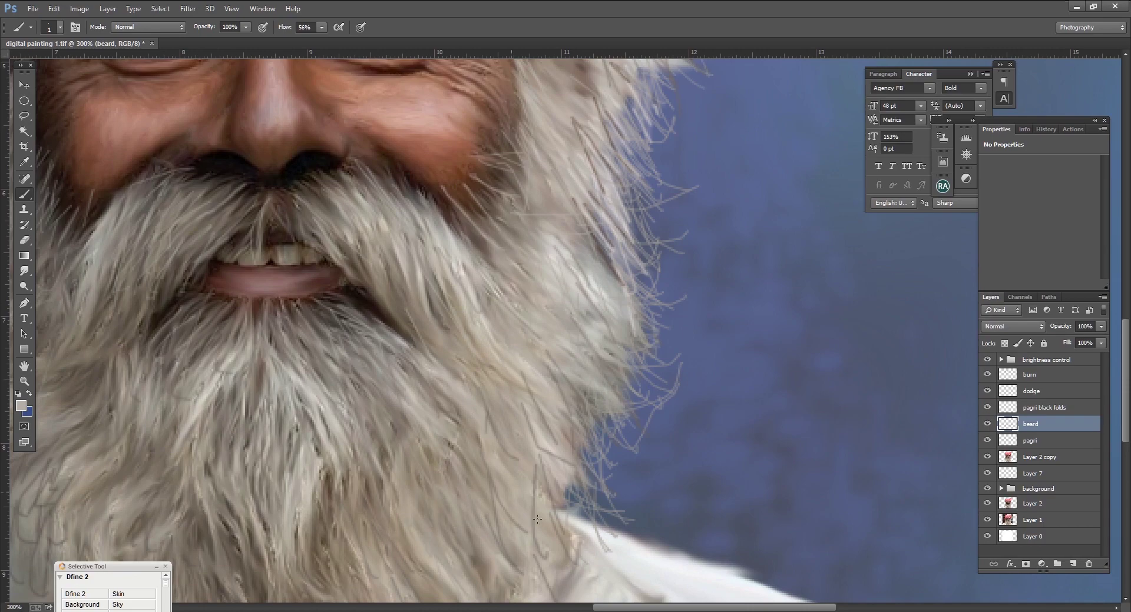
# Add stray hairs along the beard's left edge, then zoom out to the whole painting.
pyautogui.hscroll(-10, 382, 471)
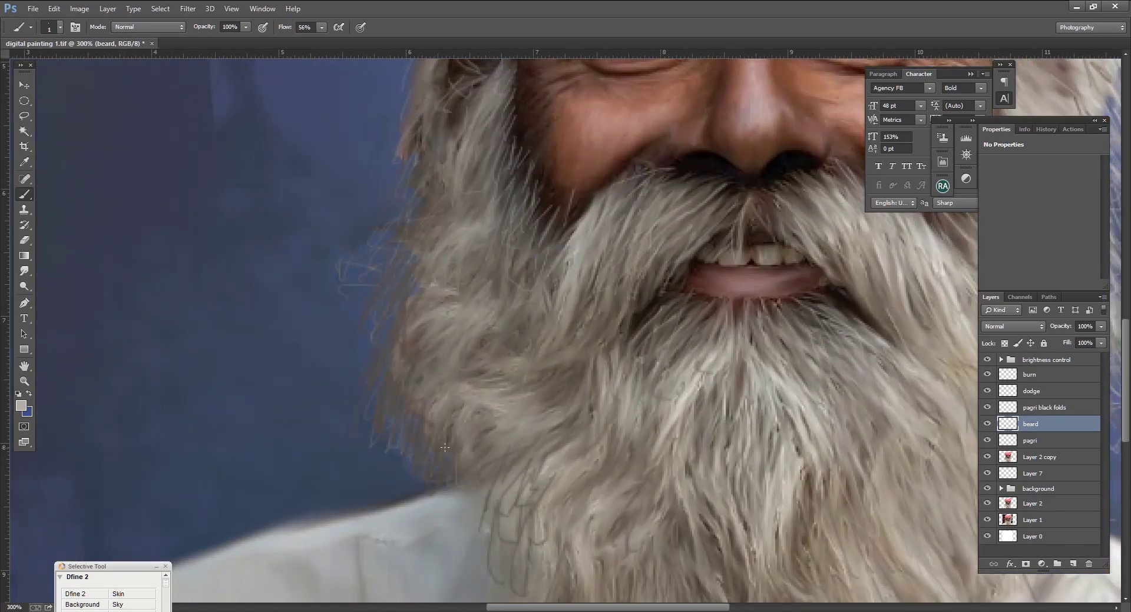
pyautogui.moveTo(366, 468); pyautogui.dragTo(380, 386)
pyautogui.moveTo(454, 500); pyautogui.dragTo(417, 541)
pyautogui.moveTo(354, 256)
pyautogui.mouseDown()
pyautogui.moveTo(407, 194)
pyautogui.moveTo(388, 126)
pyautogui.mouseUp()
pyautogui.scroll(3, 365, 235)
pyautogui.moveTo(336, 453); pyautogui.dragTo(359, 394)
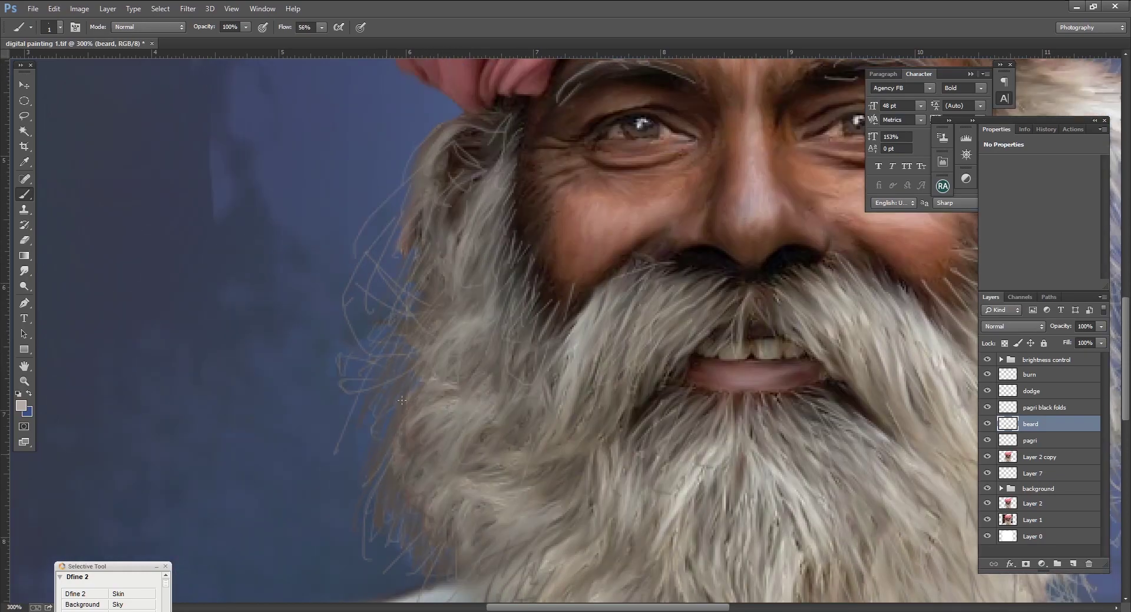
pyautogui.moveTo(358, 498); pyautogui.dragTo(377, 444)
pyautogui.hotkey('ctrl', '1')
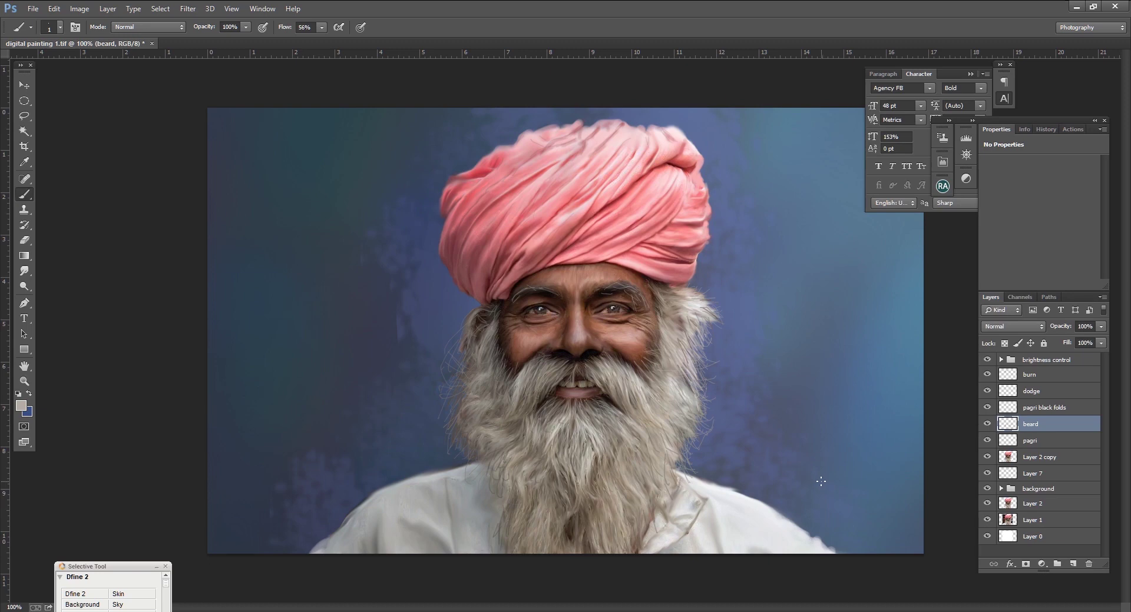
# Toggle the burn layer's visibility off and on to compare.
pyautogui.click(1066, 377)
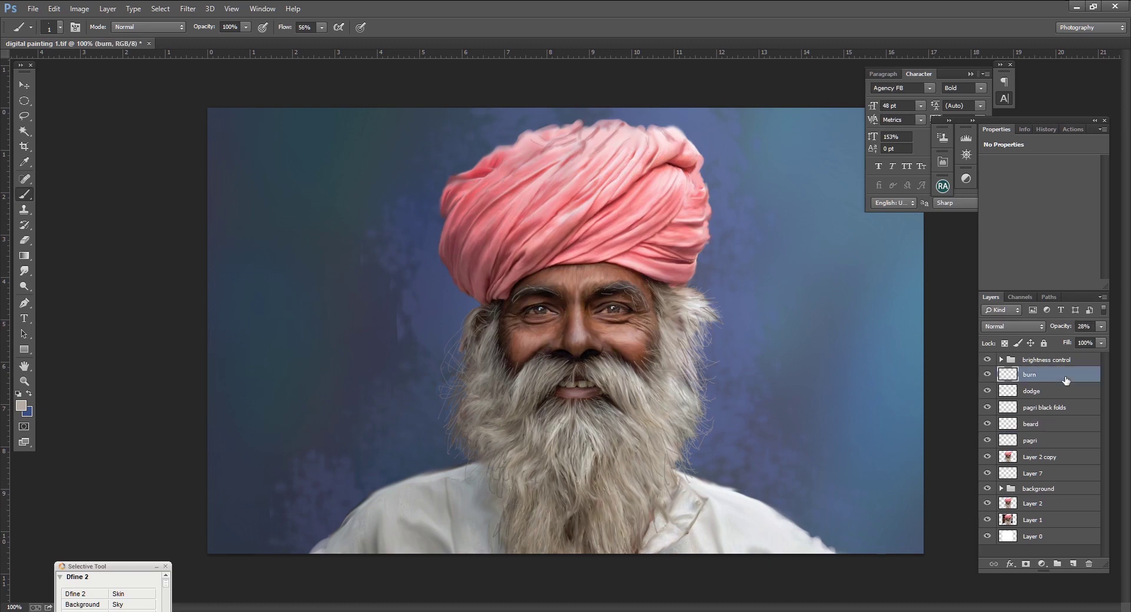
pyautogui.click(988, 375)
pyautogui.click(988, 375)
# Add a new layer above beard named 'facepaint' and zoom in on the face.
pyautogui.click(1070, 425)
pyautogui.hotkey('ctrl', 'shift', 'alt', 'n')
pyautogui.doubleClick(1030, 424)
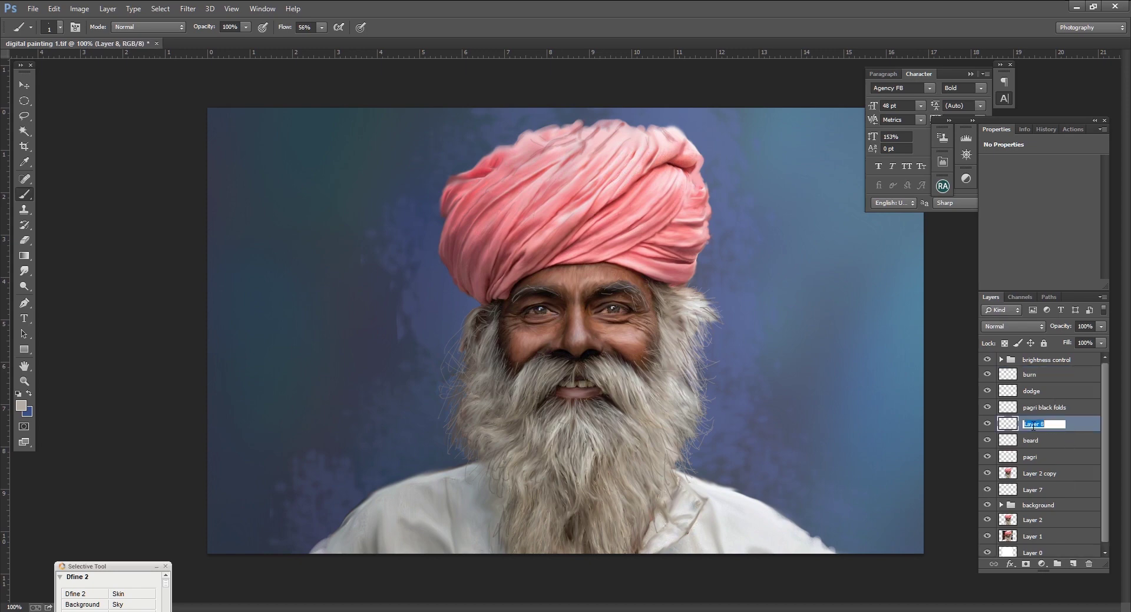
pyautogui.write('face')
pyautogui.press('Return')
pyautogui.hotkey('ctrl', '+')
pyautogui.hotkey('ctrl', '+')
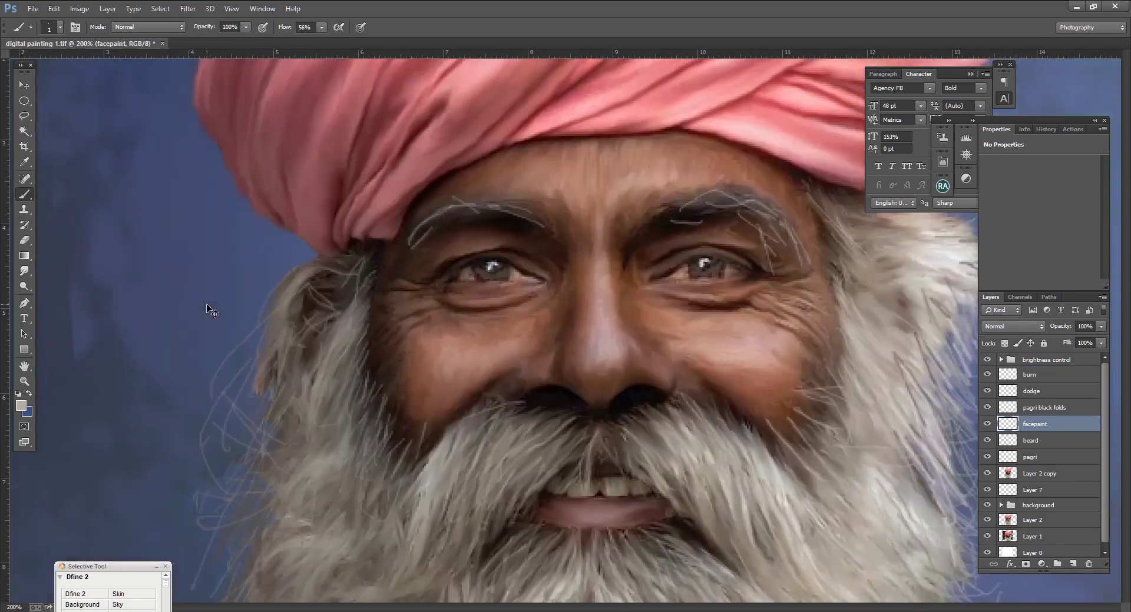
# At 26% flow, brush lighter pink skin tone onto the right cheek and under the right eye.
pyautogui.keyDown('alt'); pyautogui.click(503, 354); pyautogui.keyUp('alt')
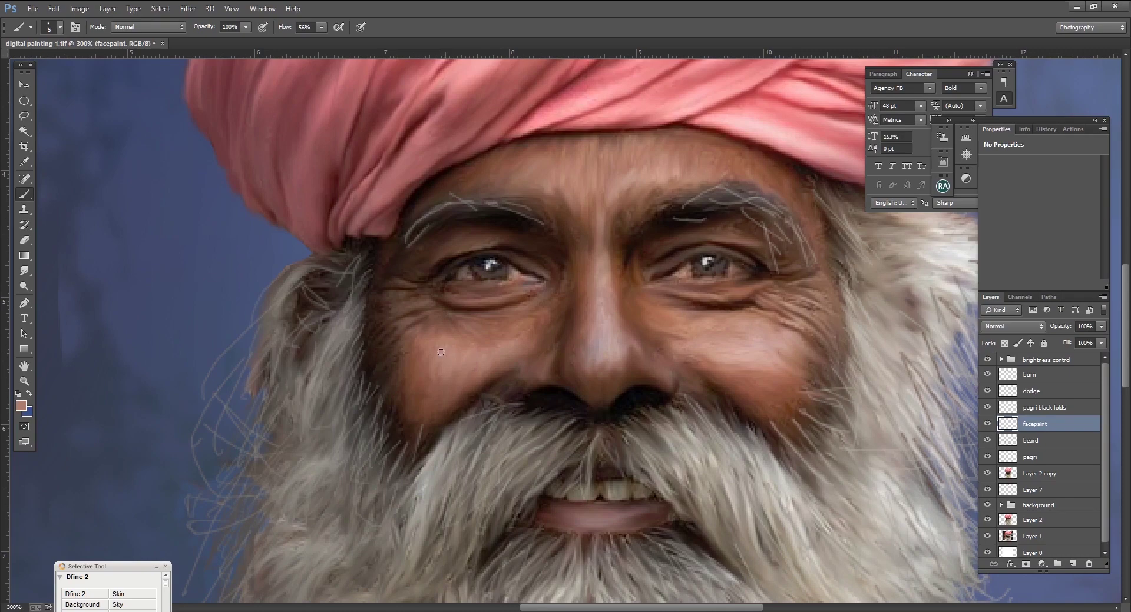
pyautogui.moveTo(311, 43); pyautogui.dragTo(303, 43)
pyautogui.keyDown('alt'); pyautogui.click(739, 351); pyautogui.keyUp('alt')
pyautogui.keyDown('alt'); pyautogui.click(694, 338); pyautogui.keyUp('alt')
pyautogui.moveTo(686, 364); pyautogui.dragTo(705, 359)
pyautogui.press('[')
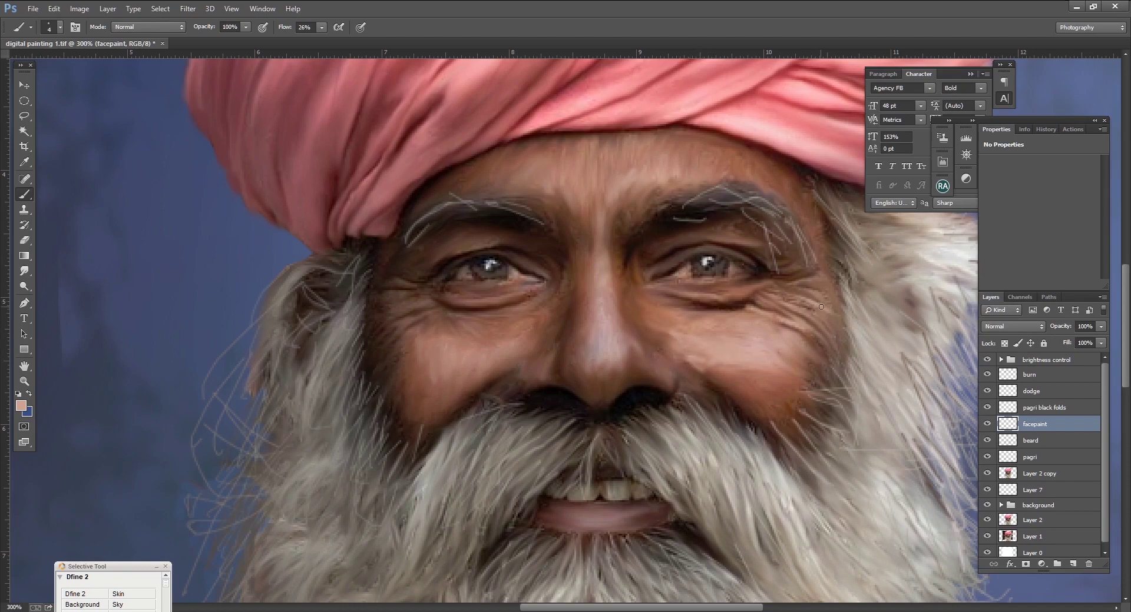
pyautogui.moveTo(789, 285); pyautogui.dragTo(826, 277)
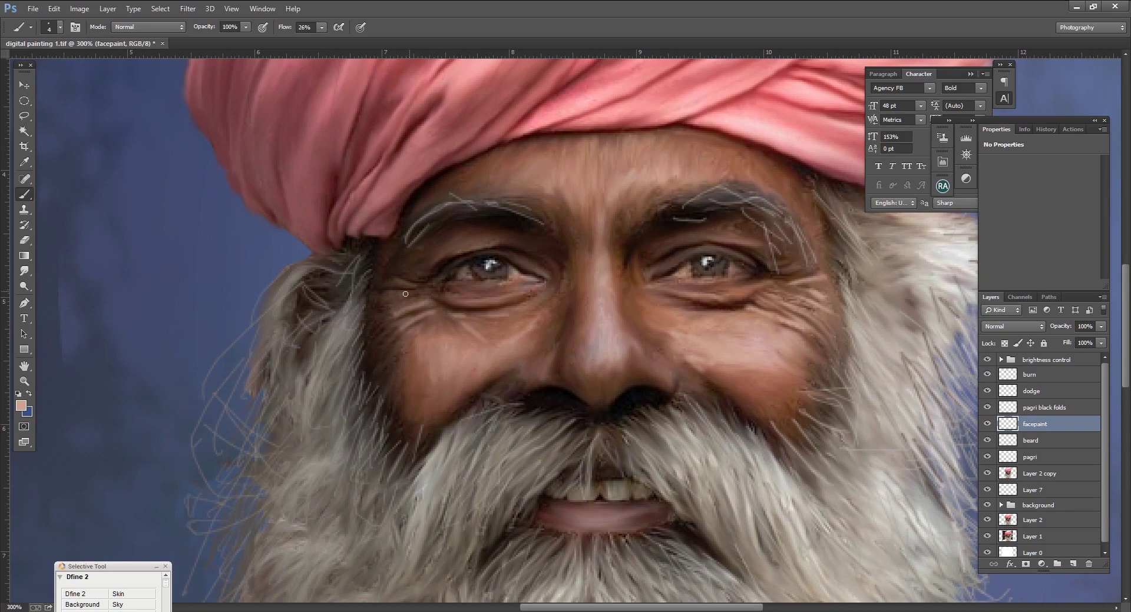
# Lower flow to 11% and sample skin tones from the nose, forehead and near the eye.
pyautogui.moveTo(321, 27); pyautogui.dragTo(308, 42)
pyautogui.keyDown('alt'); pyautogui.click(583, 326); pyautogui.keyUp('alt')
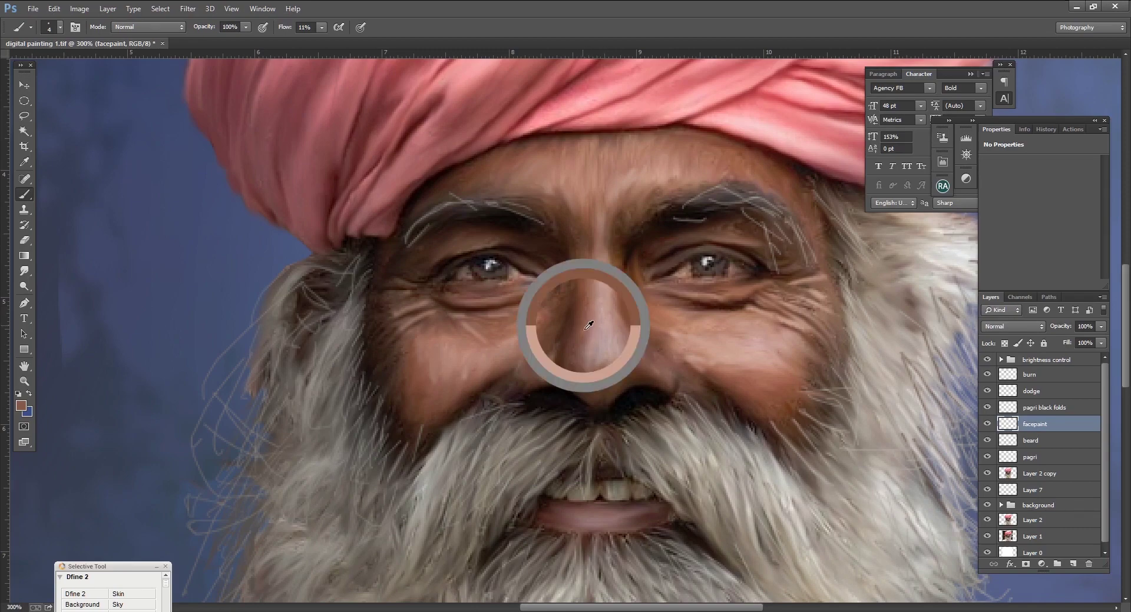
pyautogui.keyDown('alt'); pyautogui.click(629, 339); pyautogui.keyUp('alt')
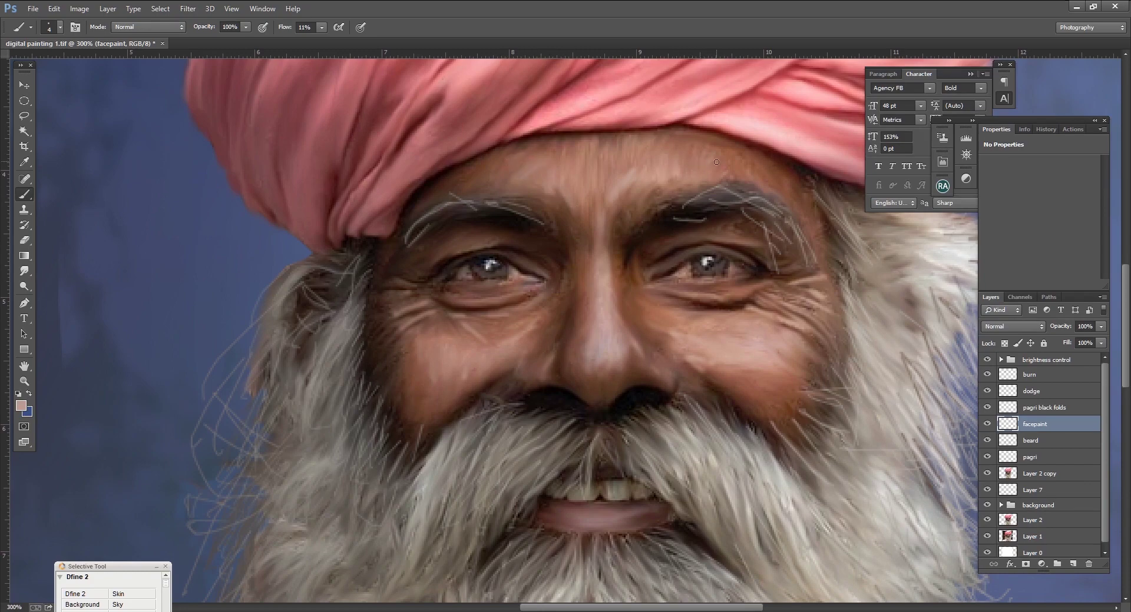
pyautogui.keyDown('alt'); pyautogui.click(514, 273); pyautogui.keyUp('alt')
pyautogui.scroll(-1, 753, 352)
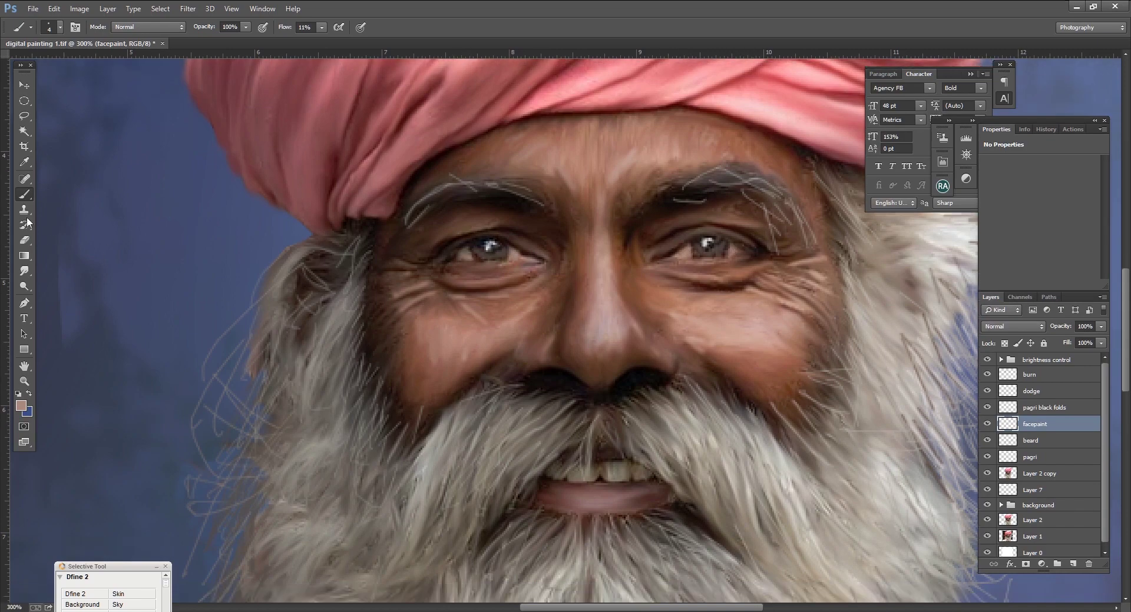
pyautogui.click(24, 271)
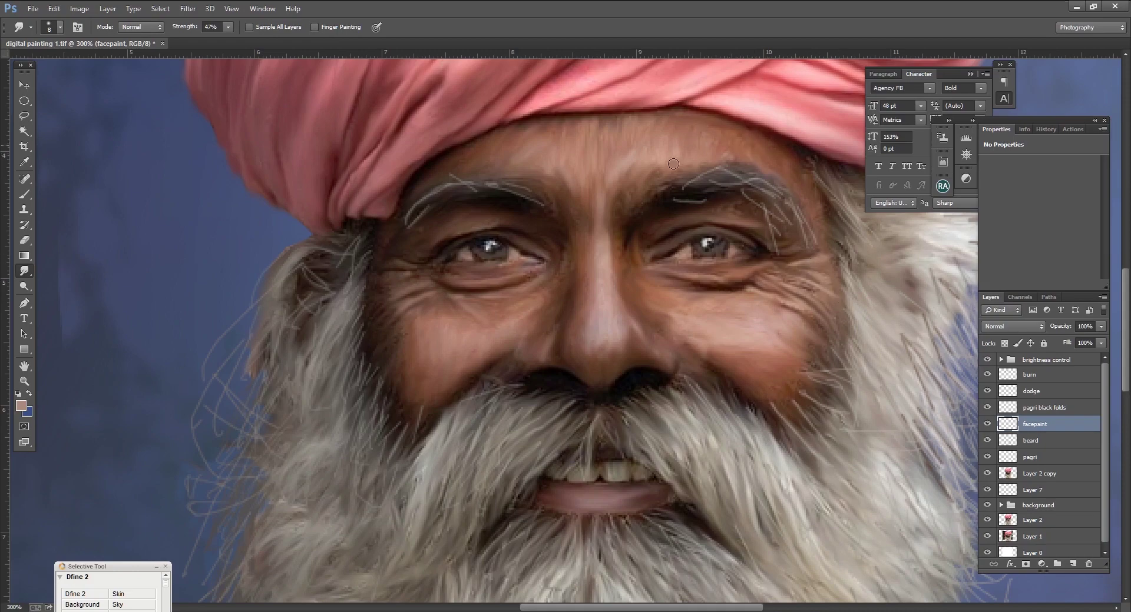
# Sample the turban pink and blend it into the face at 5% flow, alternating brush and smudge.
pyautogui.press('b')
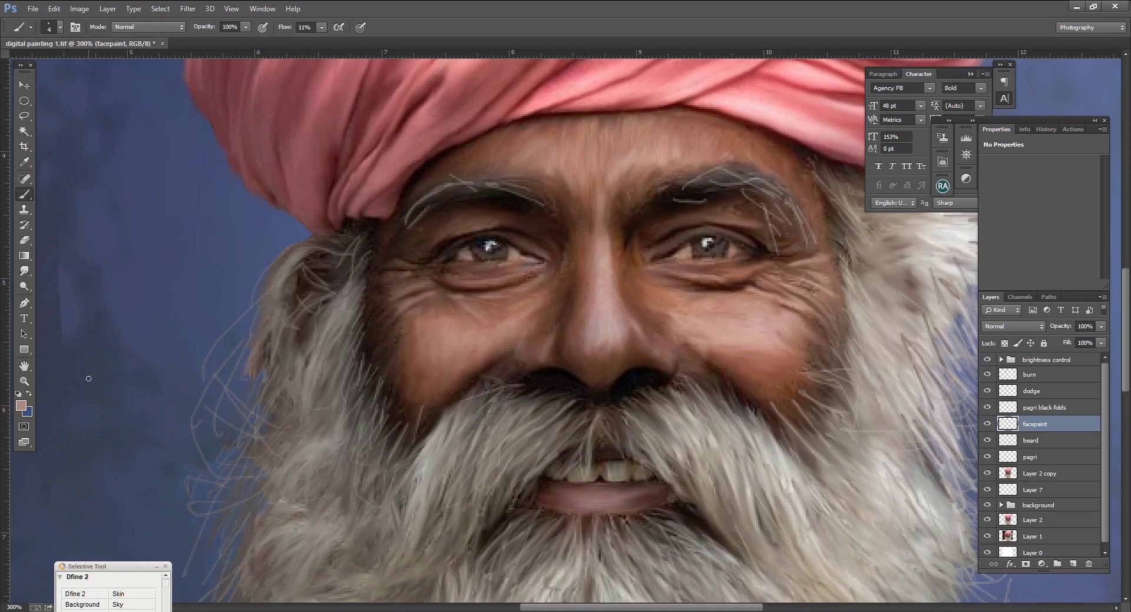
pyautogui.keyDown('alt'); pyautogui.click(773, 88); pyautogui.keyUp('alt')
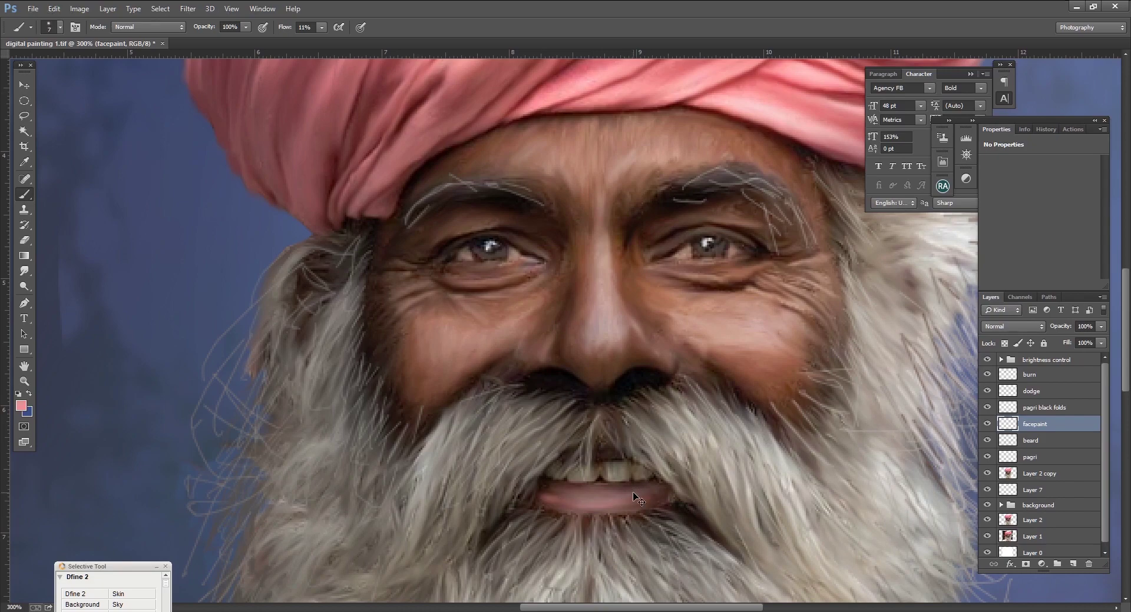
pyautogui.moveTo(322, 27); pyautogui.dragTo(318, 47)
pyautogui.press('r')
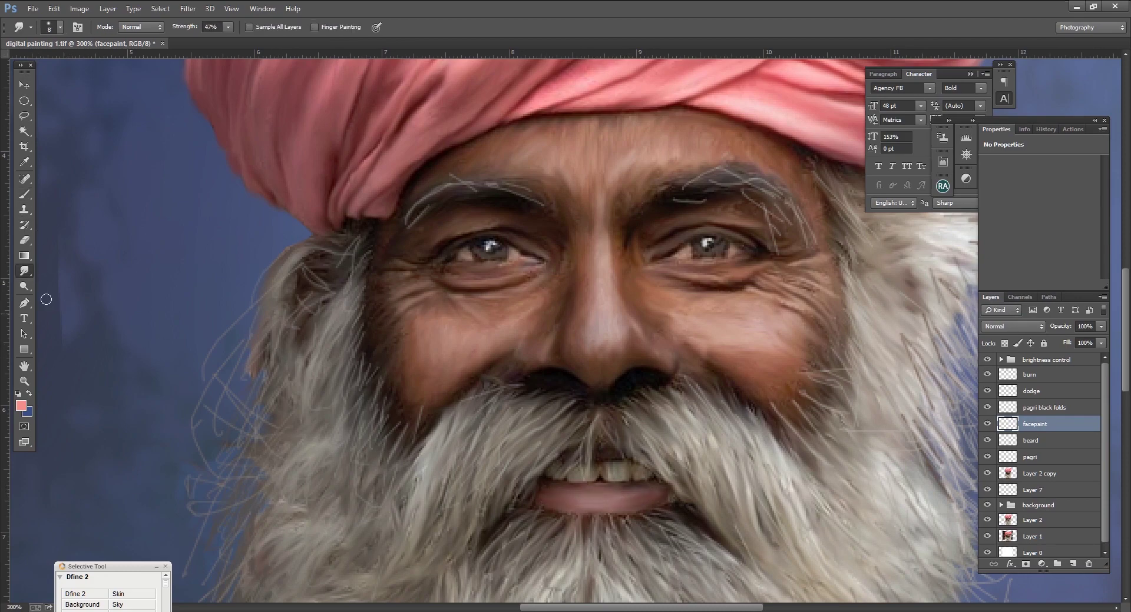
pyautogui.click(25, 195)
# Sample brown skin tones from near the lip and beside the nose.
pyautogui.keyDown('alt'); pyautogui.click(448, 343); pyautogui.keyUp('alt')
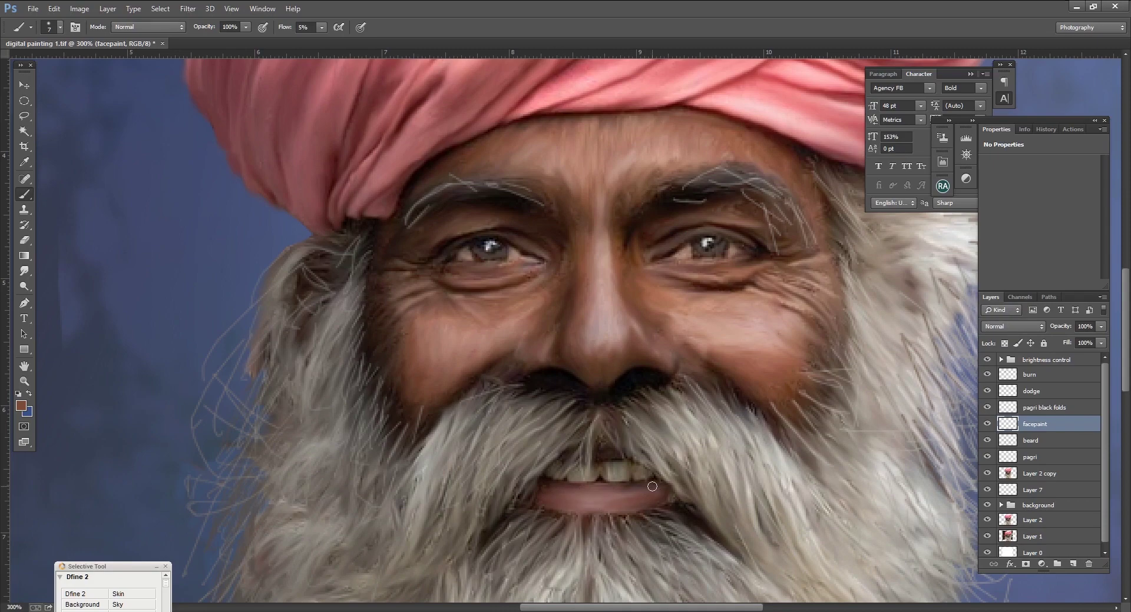
pyautogui.keyDown('alt'); pyautogui.click(639, 349); pyautogui.keyUp('alt')
pyautogui.scroll(-3, 628, 512)
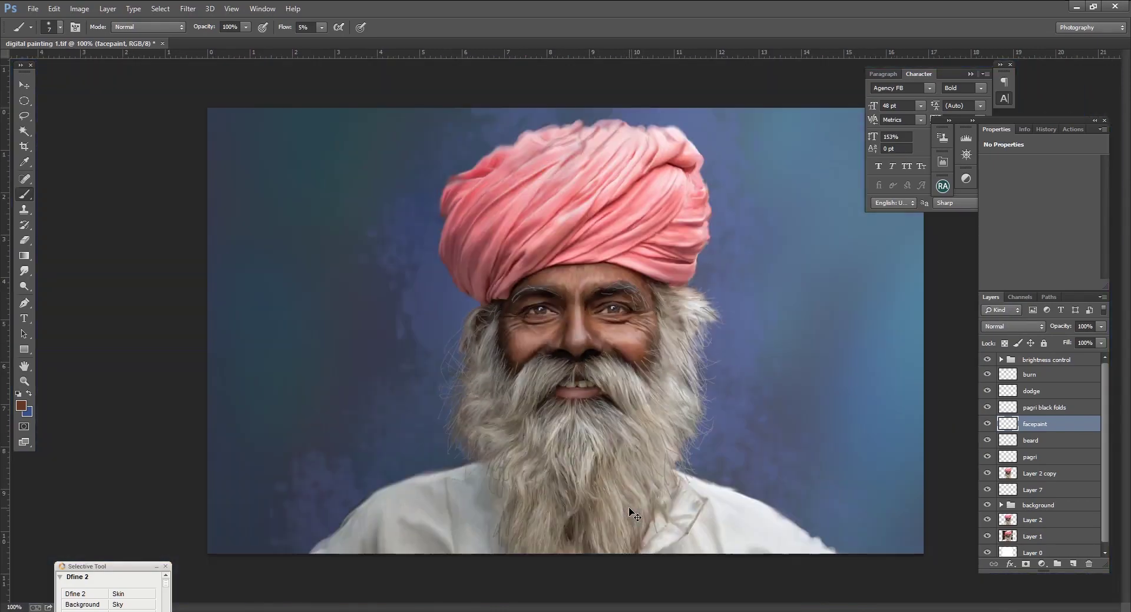
pyautogui.scroll(2, 631, 512)
pyautogui.scroll(1, 670, 493)
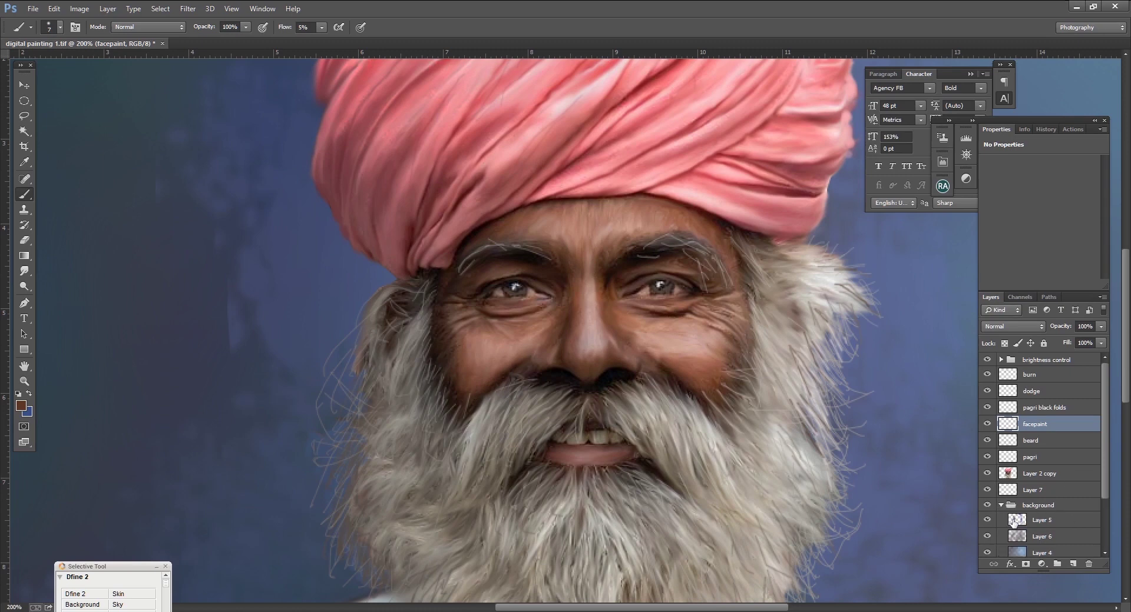
pyautogui.click(22, 405)
# Set dusky pink #b76366, brush blush onto both cheeks with a larger brush, then smudge it in.
pyautogui.click(788, 380)
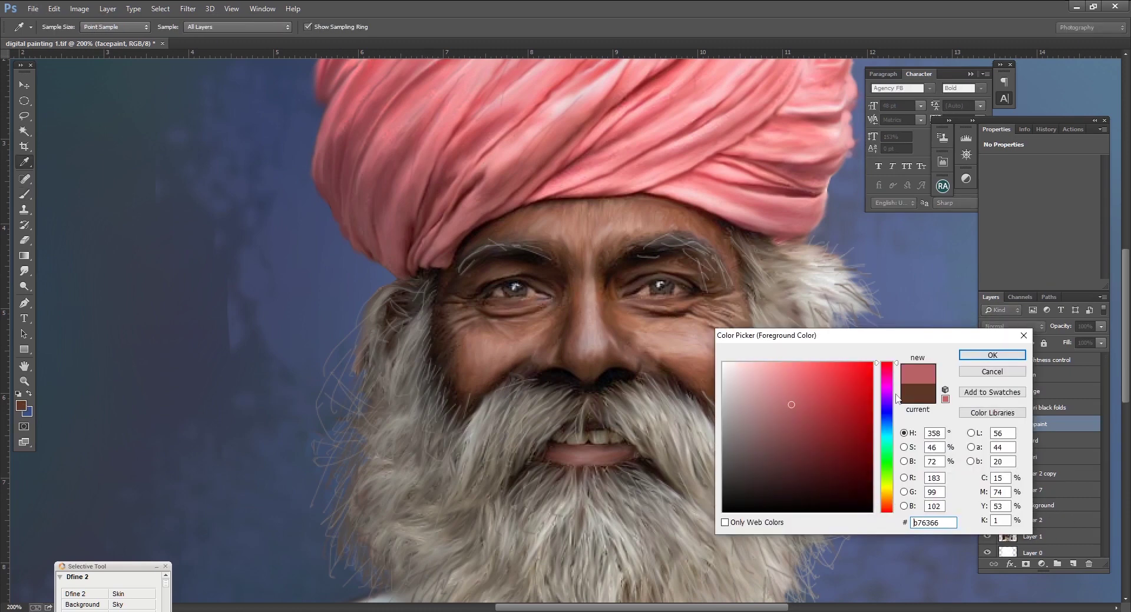
pyautogui.press('Return')
pyautogui.press(']')
pyautogui.press(']')
pyautogui.press(']')
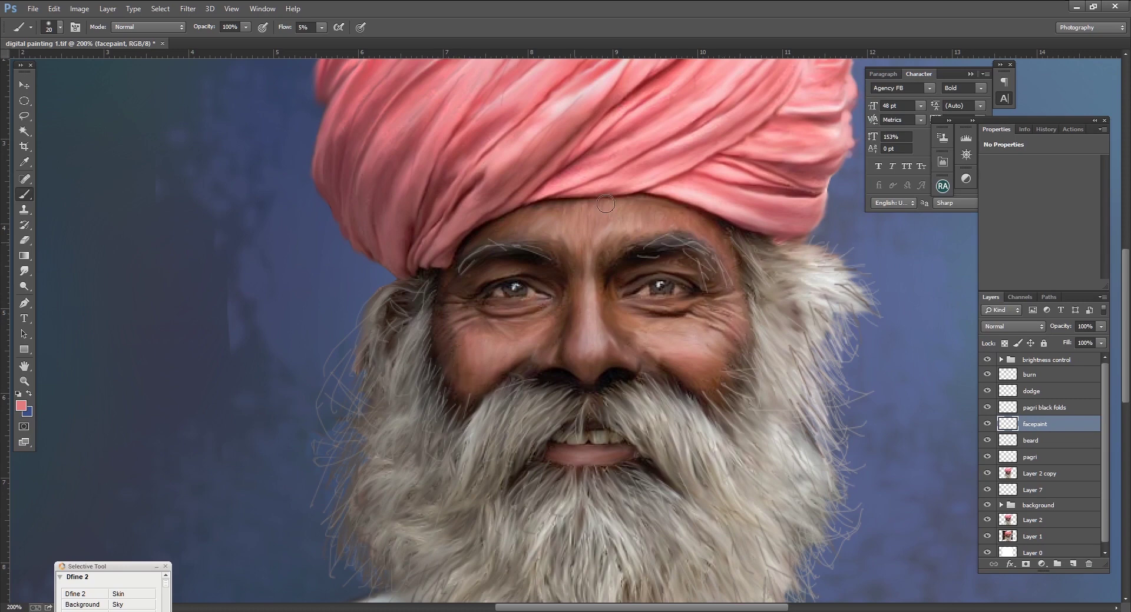
pyautogui.click(24, 271)
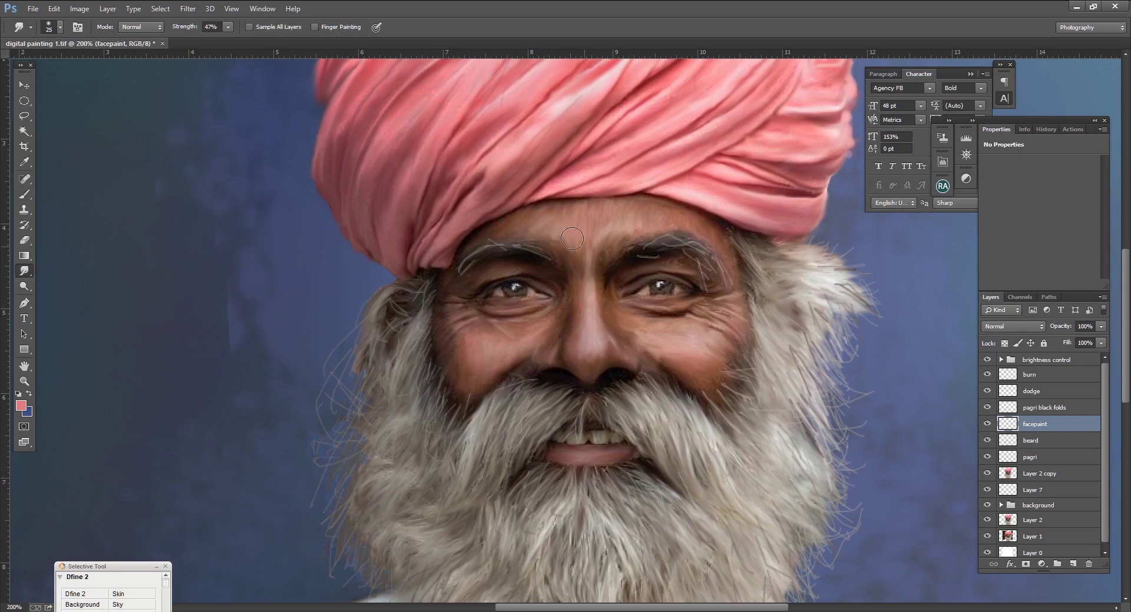
pyautogui.press(']')
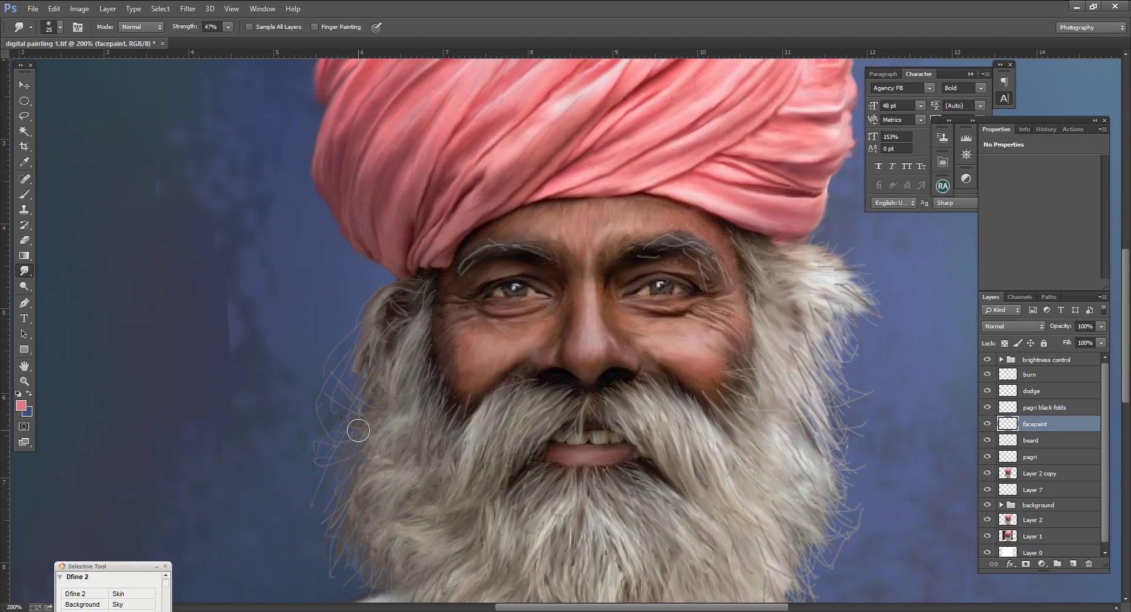
pyautogui.scroll(-1, 358, 431)
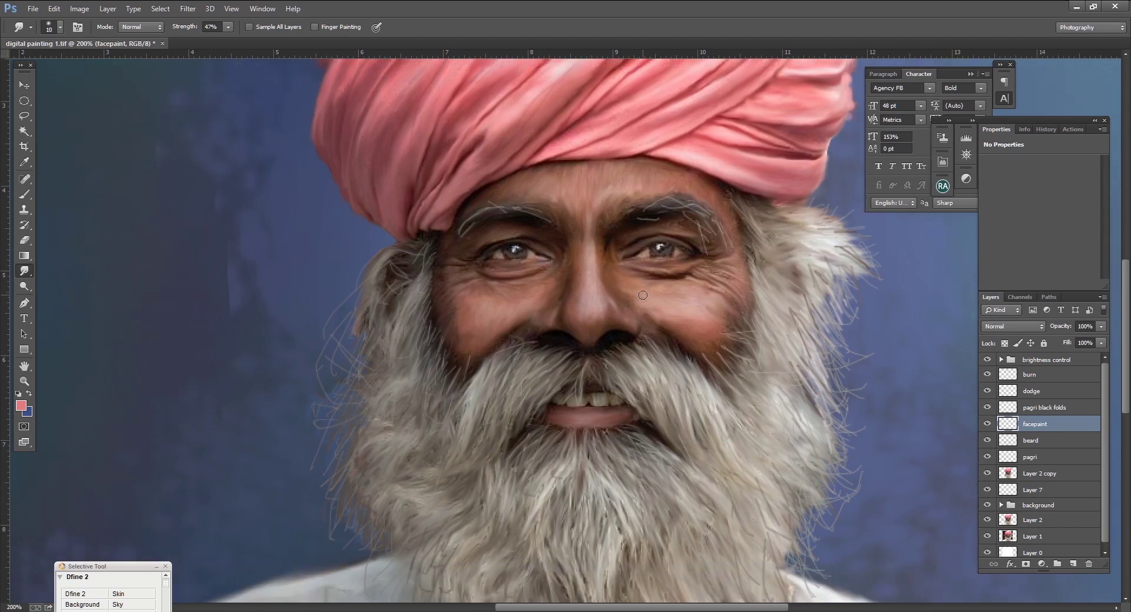
pyautogui.scroll(-1, 624, 436)
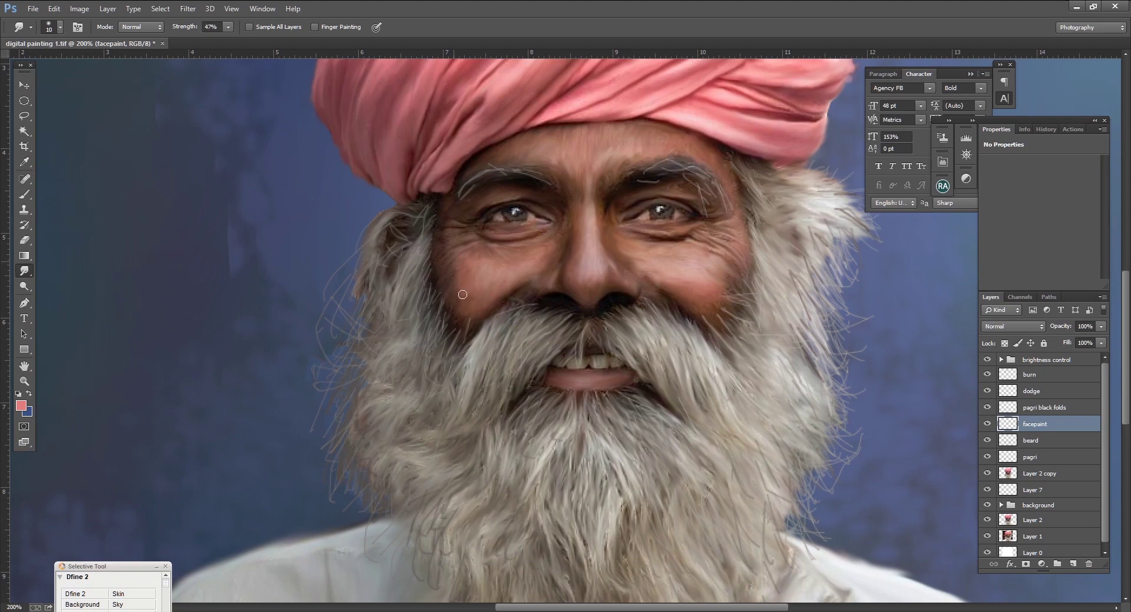
pyautogui.scroll(1, 652, 367)
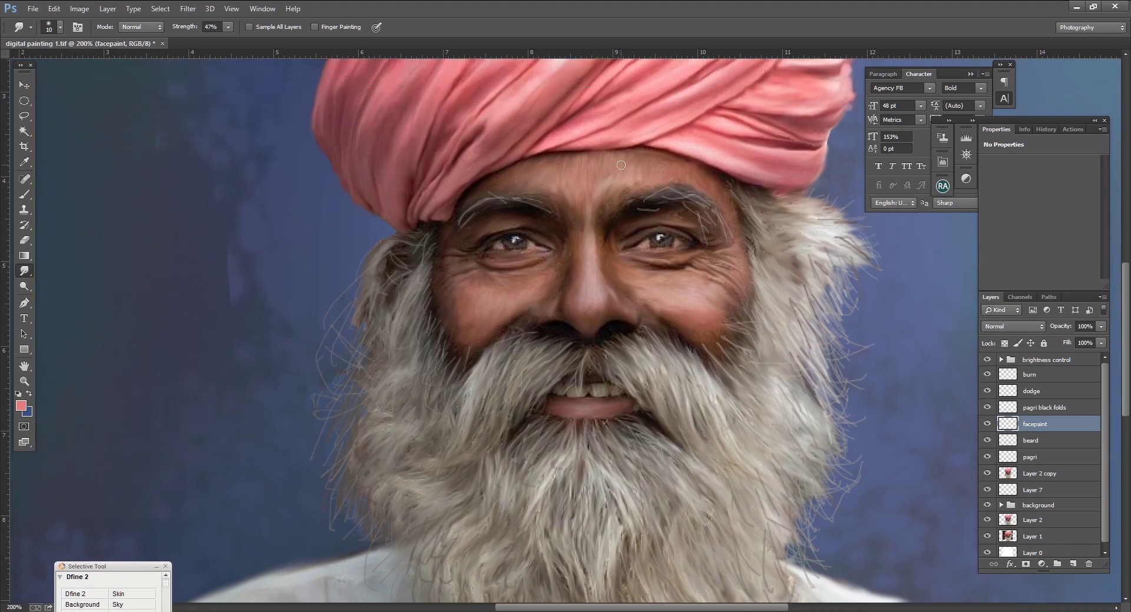
pyautogui.press('b')
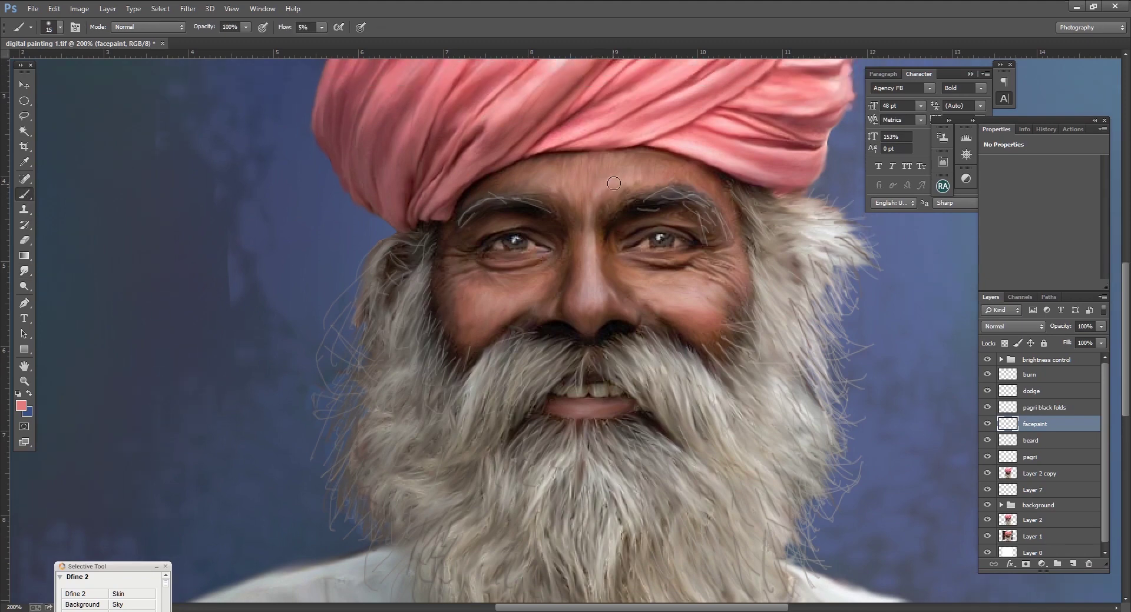
pyautogui.press('r')
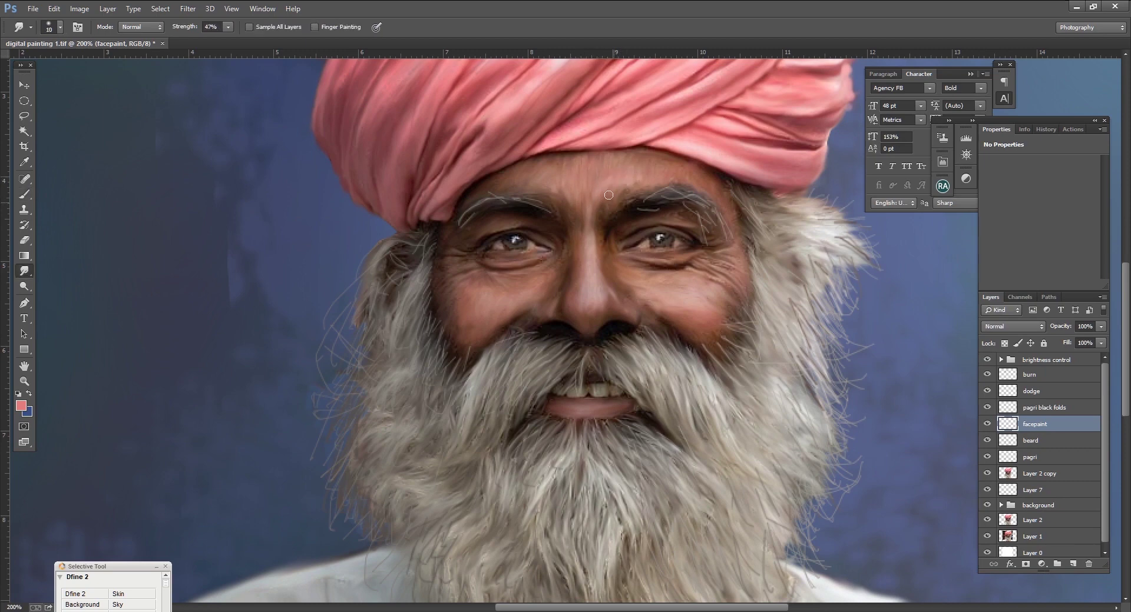
# On the beard layer, set a near-black dark grey brush at about 68% flow, zoomed to 400%.
pyautogui.click(1031, 441)
pyautogui.press('i')
pyautogui.click(21, 406)
pyautogui.click(734, 479)
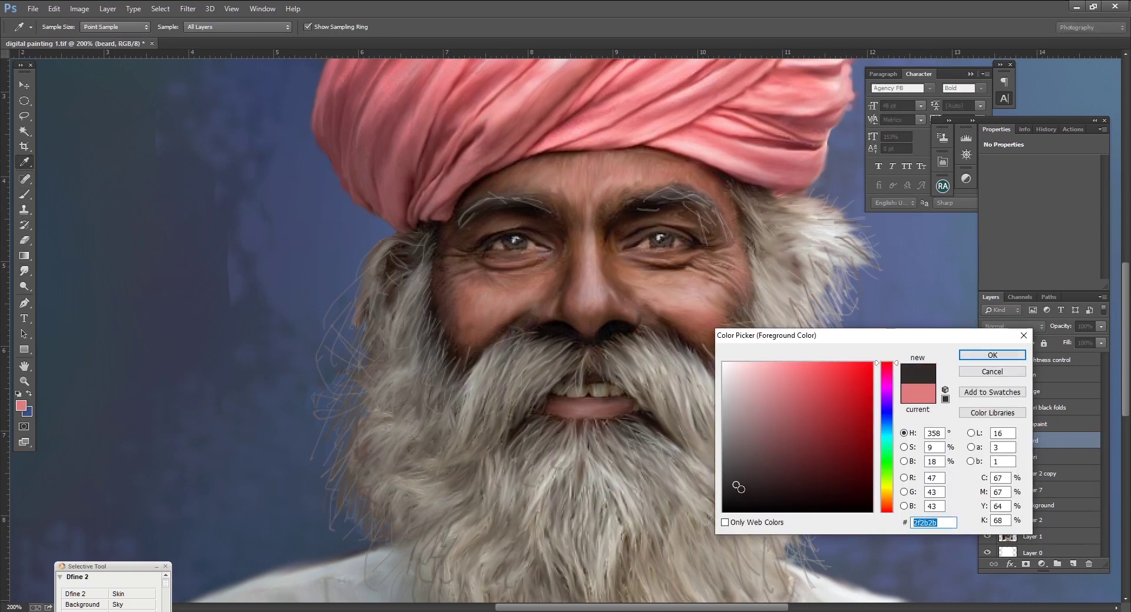
pyautogui.press('Return')
pyautogui.press('b')
pyautogui.hotkey('ctrl', '+')
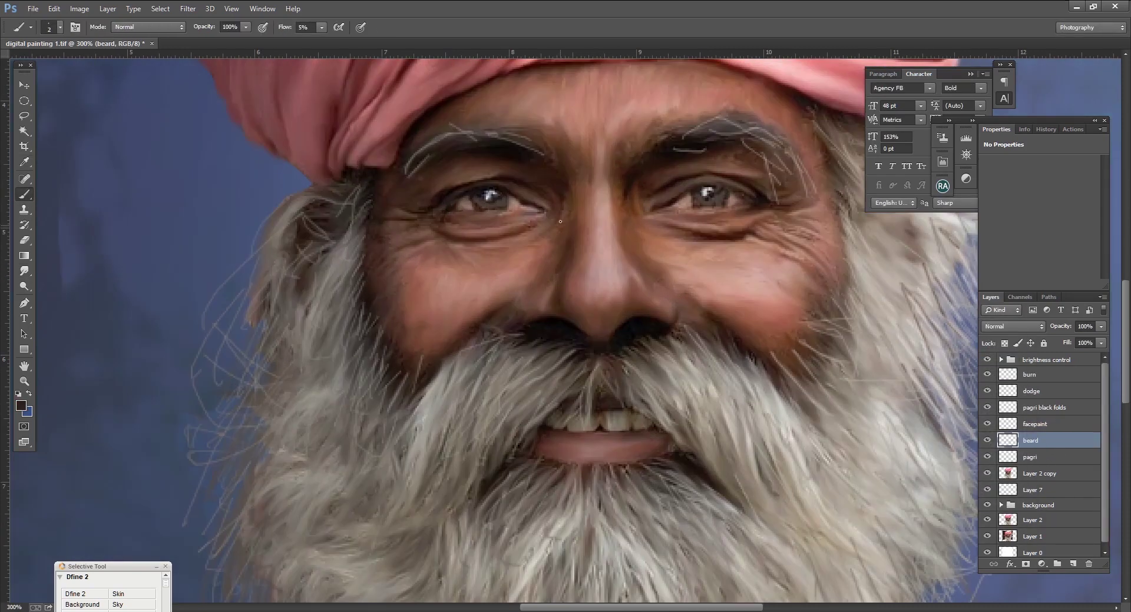
pyautogui.moveTo(322, 27); pyautogui.dragTo(373, 43)
pyautogui.click(529, 218)
pyautogui.hotkey('ctrl', '+')
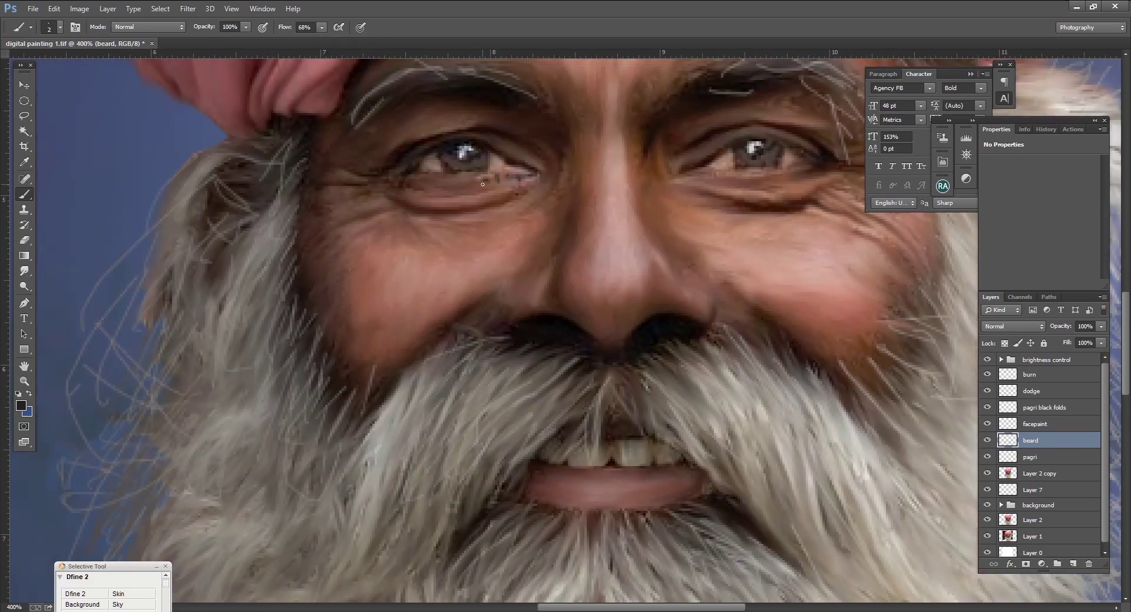
# Refine the beard with Eraser and Smudge, then paint a dark lash line under the right eye.
pyautogui.press('e')
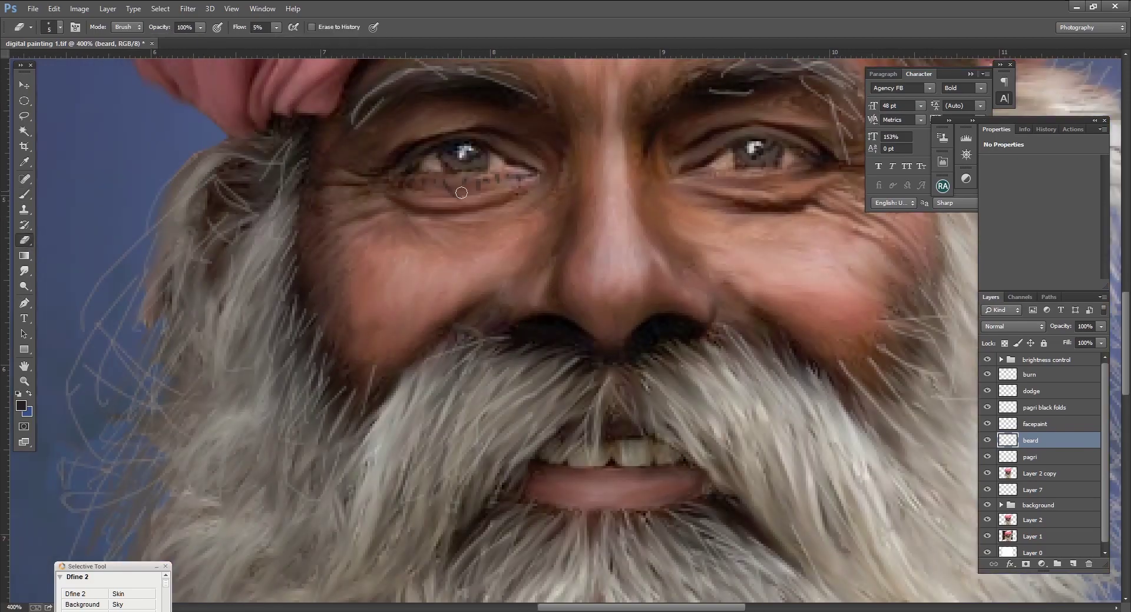
pyautogui.hotkey('ctrl', '-')
pyautogui.hotkey('ctrl', '-')
pyautogui.hotkey('ctrl', '-')
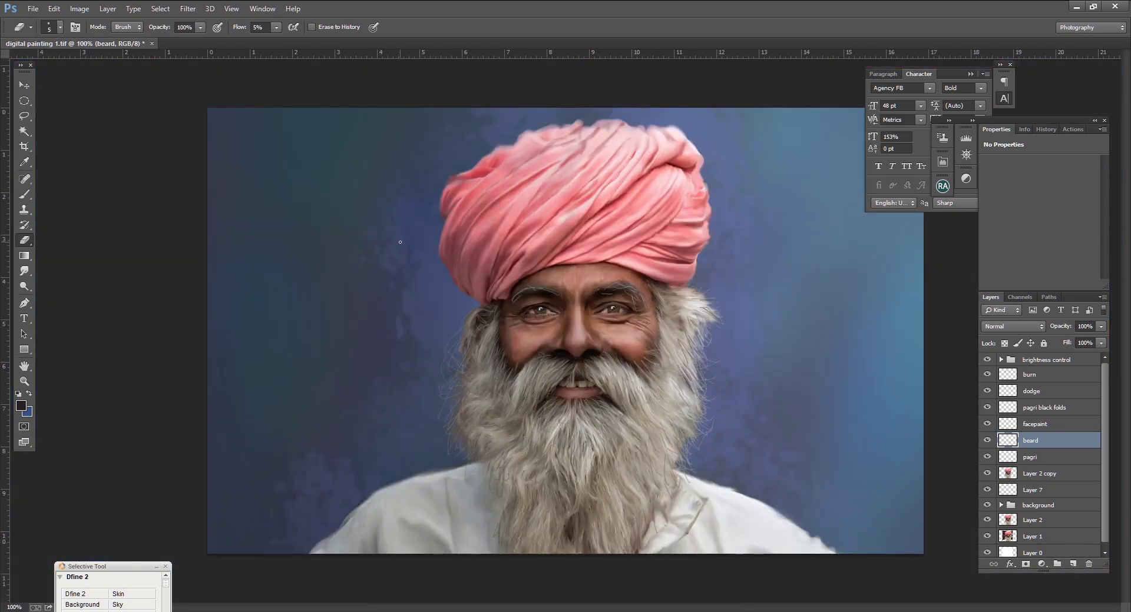
pyautogui.hotkey('ctrl', '+')
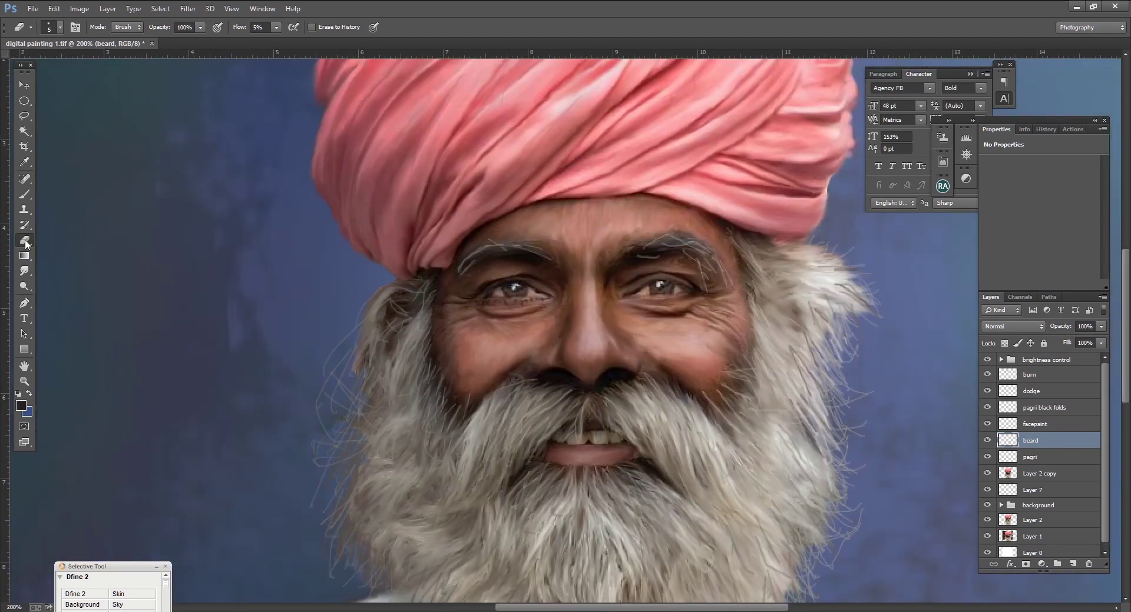
pyautogui.press('r')
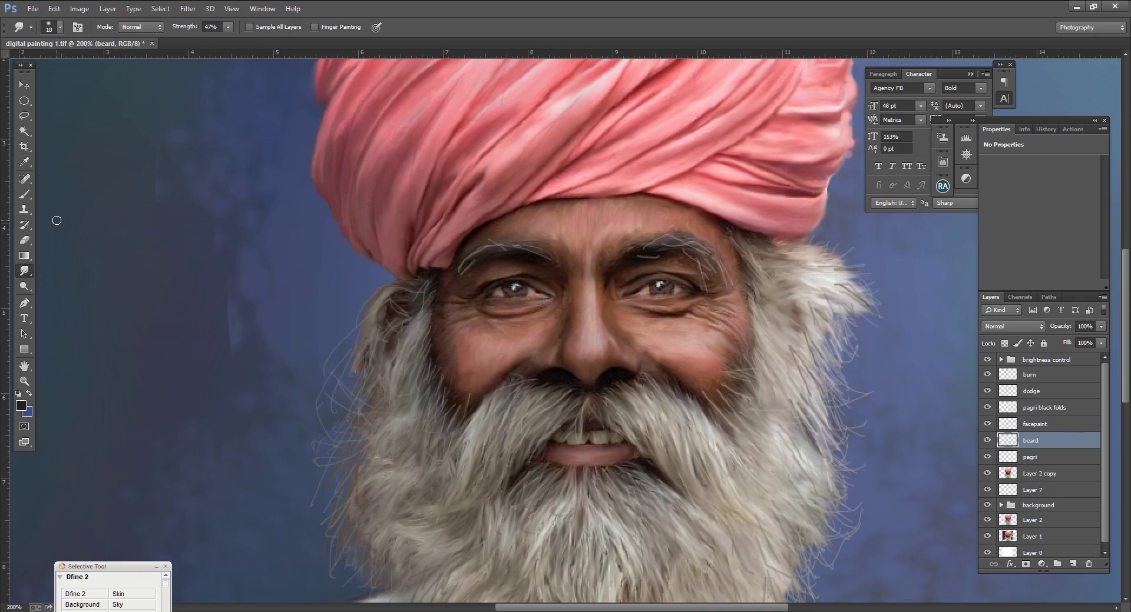
pyautogui.press('b')
pyautogui.hotkey('ctrl', '+')
pyautogui.hotkey('ctrl', '+')
pyautogui.hotkey('ctrl', '+')
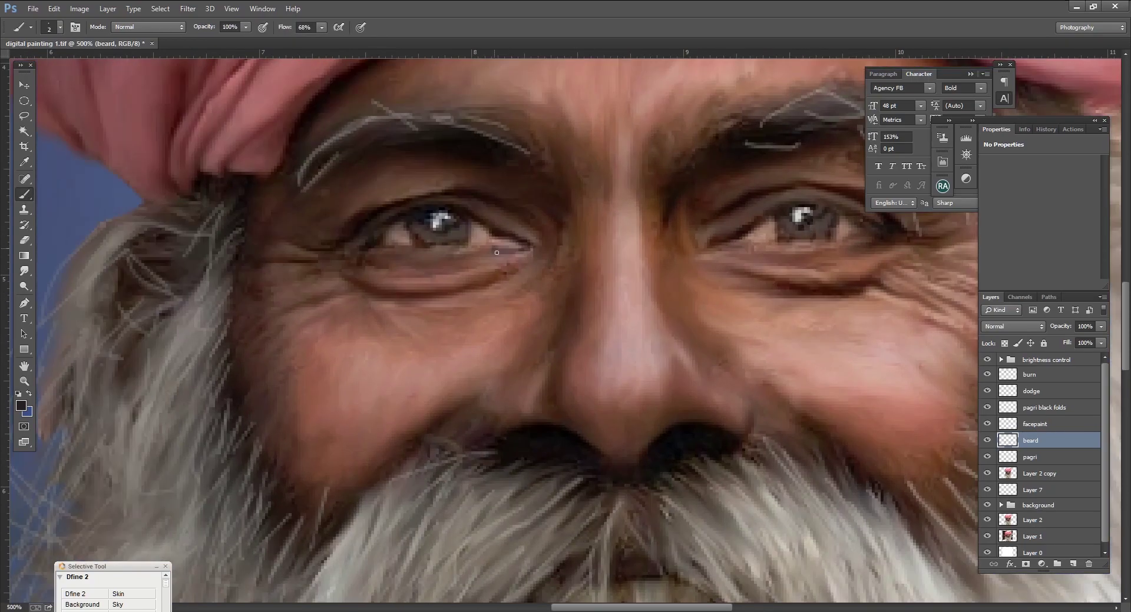
pyautogui.moveTo(789, 248); pyautogui.dragTo(793, 254)
pyautogui.hotkey('ctrl', '-')
pyautogui.hotkey('ctrl', '-')
pyautogui.hotkey('ctrl', '-')
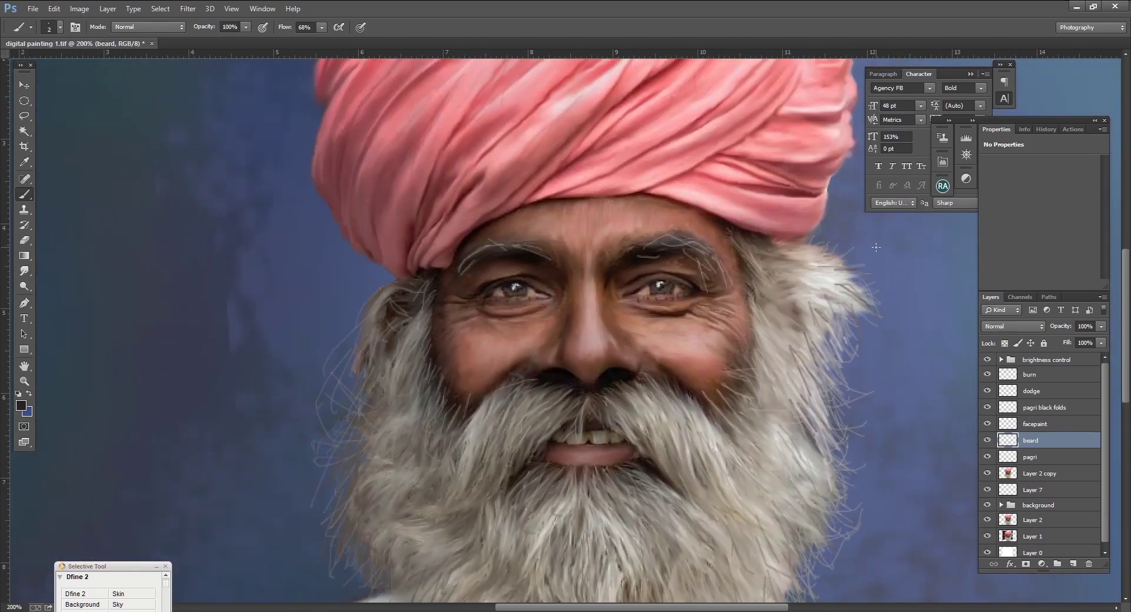
pyautogui.hotkey('ctrl', '-')
pyautogui.hotkey('ctrl', '-')
pyautogui.hotkey('ctrl', '+')
pyautogui.hotkey('ctrl', '+')
pyautogui.hotkey('ctrl', '+')
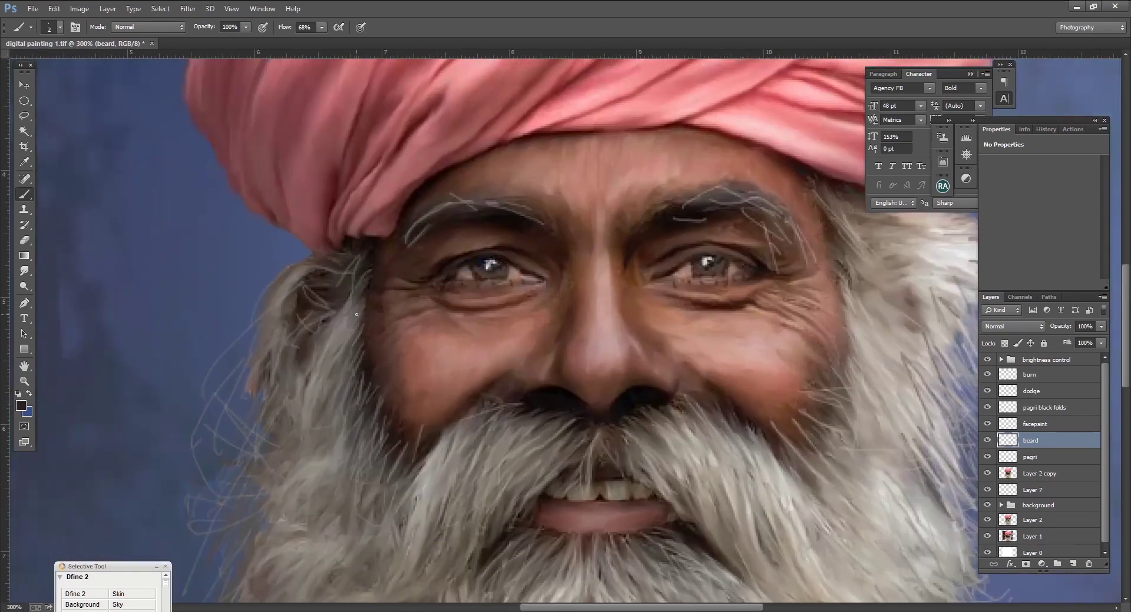
# Erase stray beard paint, checking the whole portrait and returning to 200% zoom.
pyautogui.press('e')
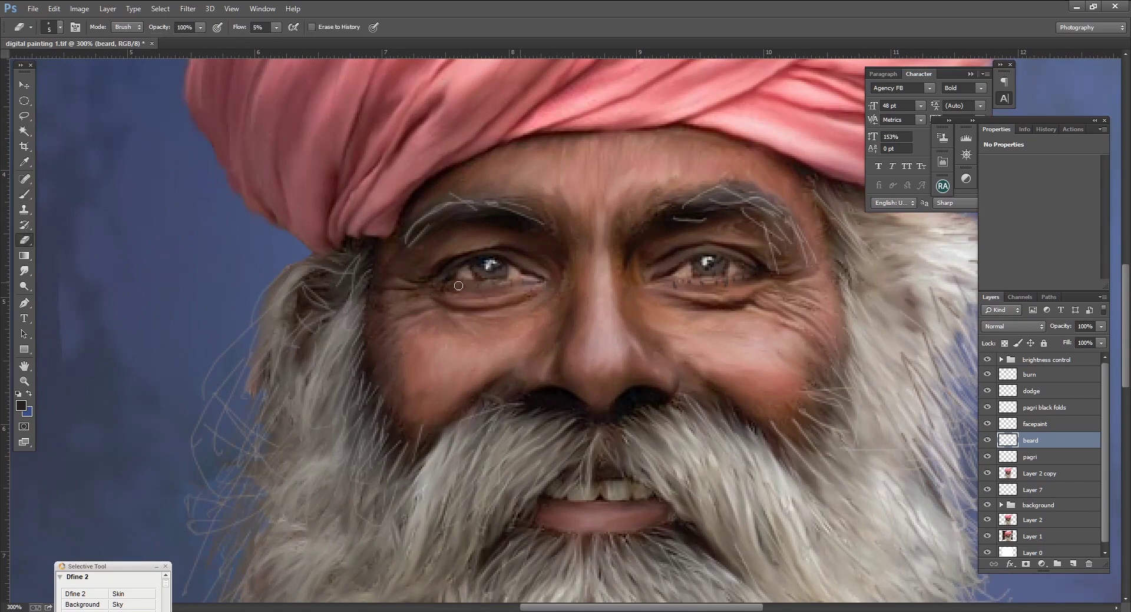
pyautogui.hotkey('ctrl', '-')
pyautogui.hotkey('ctrl', '-')
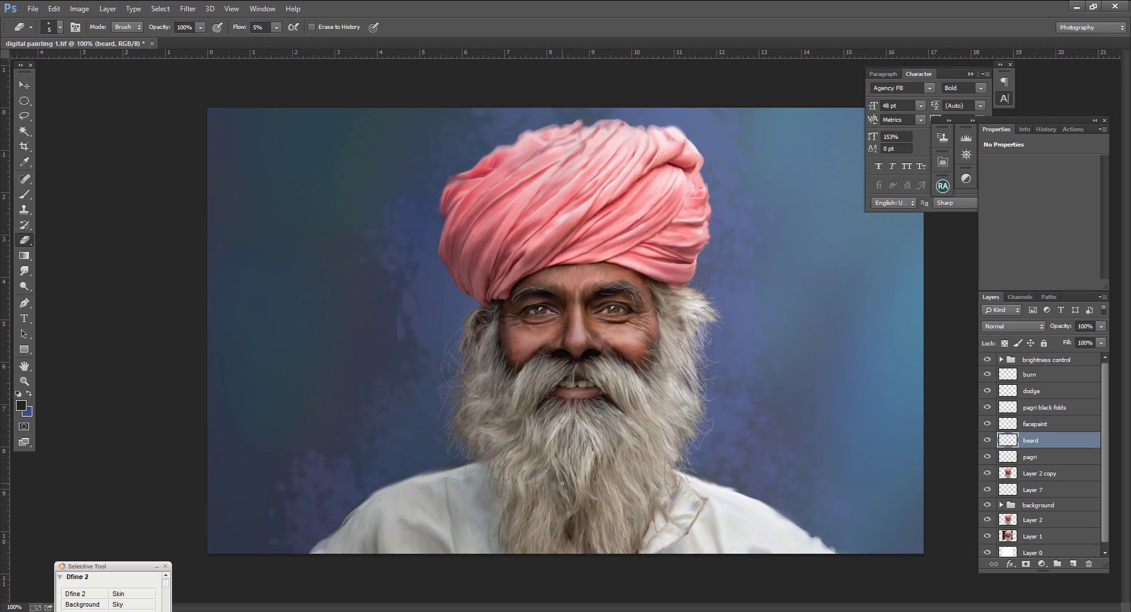
pyautogui.hotkey('ctrl', '+')
pyautogui.scroll(-2, 803, 466)
pyautogui.scroll(-3, 802, 467)
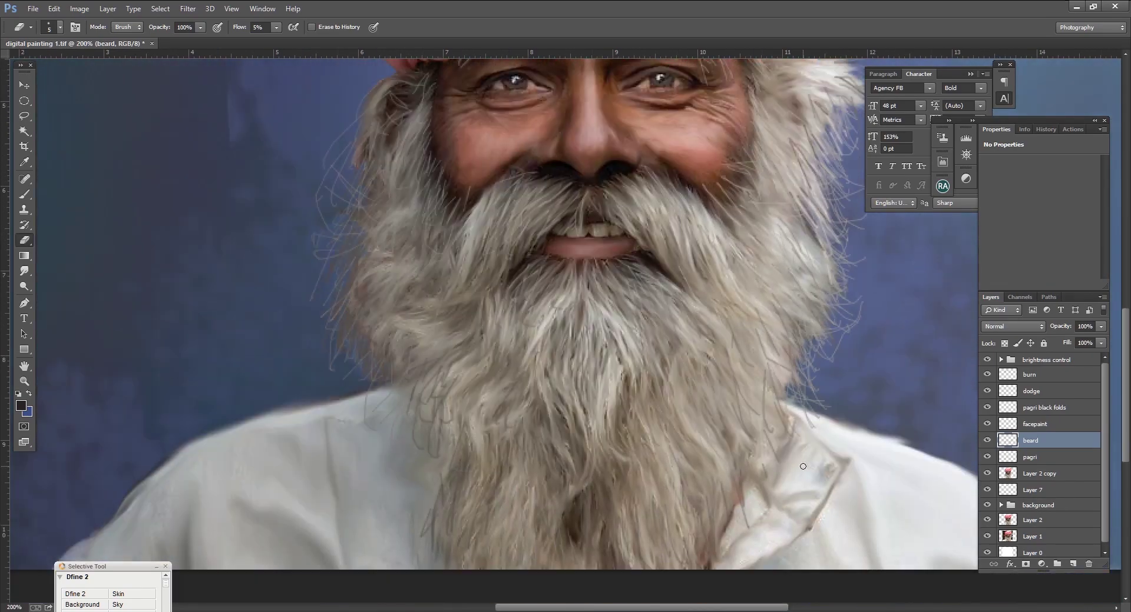
# Sample light grey-beige beard tones and paint light hair strands at the beard's bottom edge.
pyautogui.press('b')
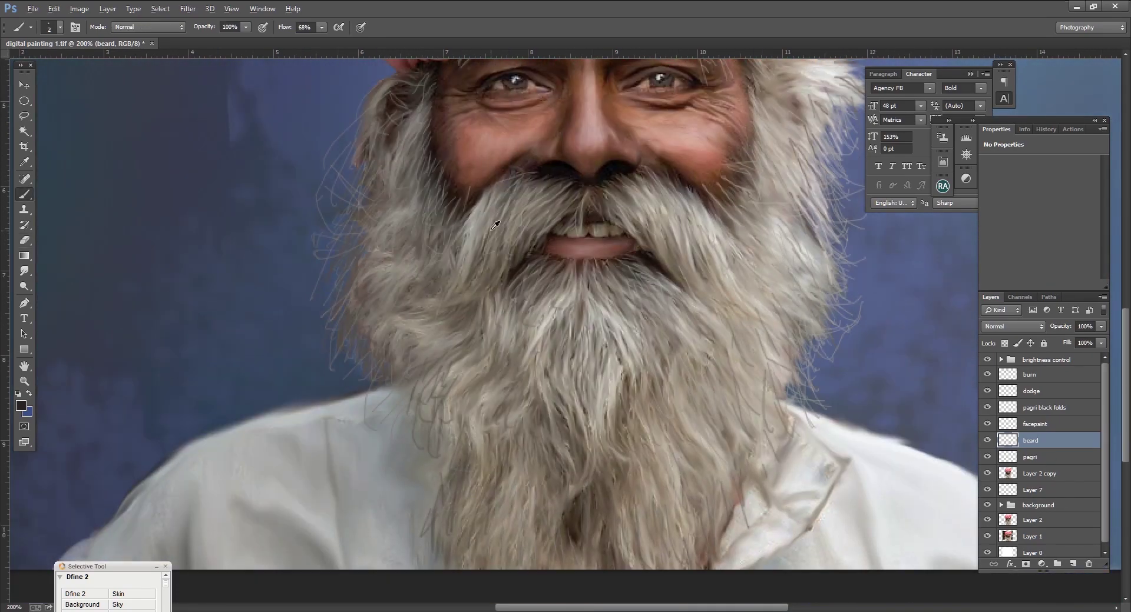
pyautogui.keyDown('alt'); pyautogui.click(543, 195); pyautogui.keyUp('alt')
pyautogui.keyDown('alt'); pyautogui.click(687, 421); pyautogui.keyUp('alt')
pyautogui.keyDown('alt'); pyautogui.click(615, 324); pyautogui.keyUp('alt')
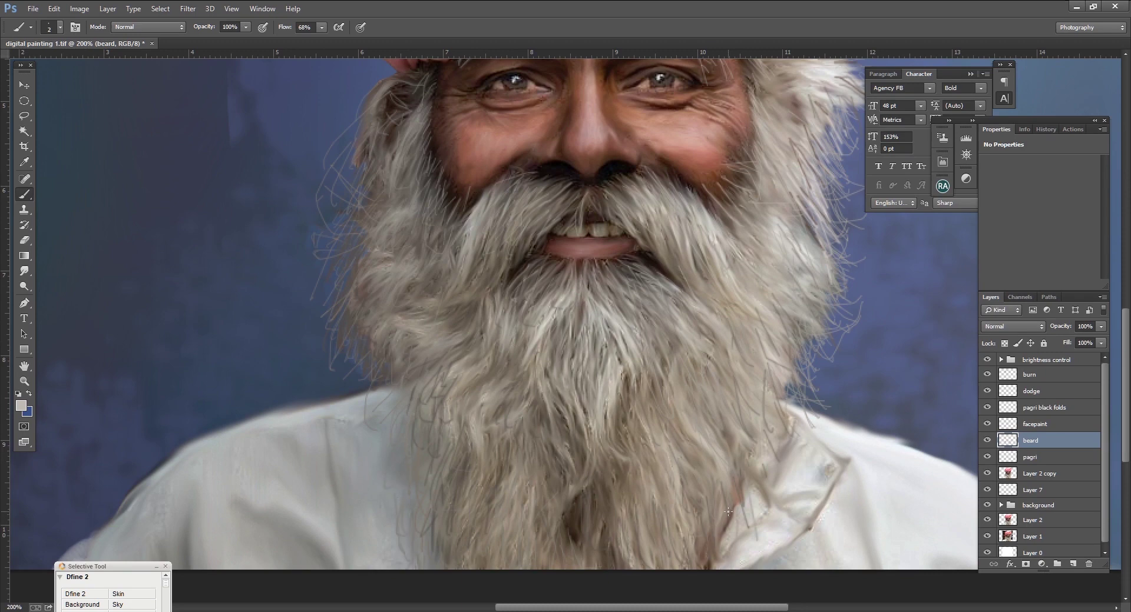
pyautogui.moveTo(708, 579); pyautogui.dragTo(699, 537)
pyautogui.hotkey('ctrl', '-')
pyautogui.hotkey('ctrl', '-')
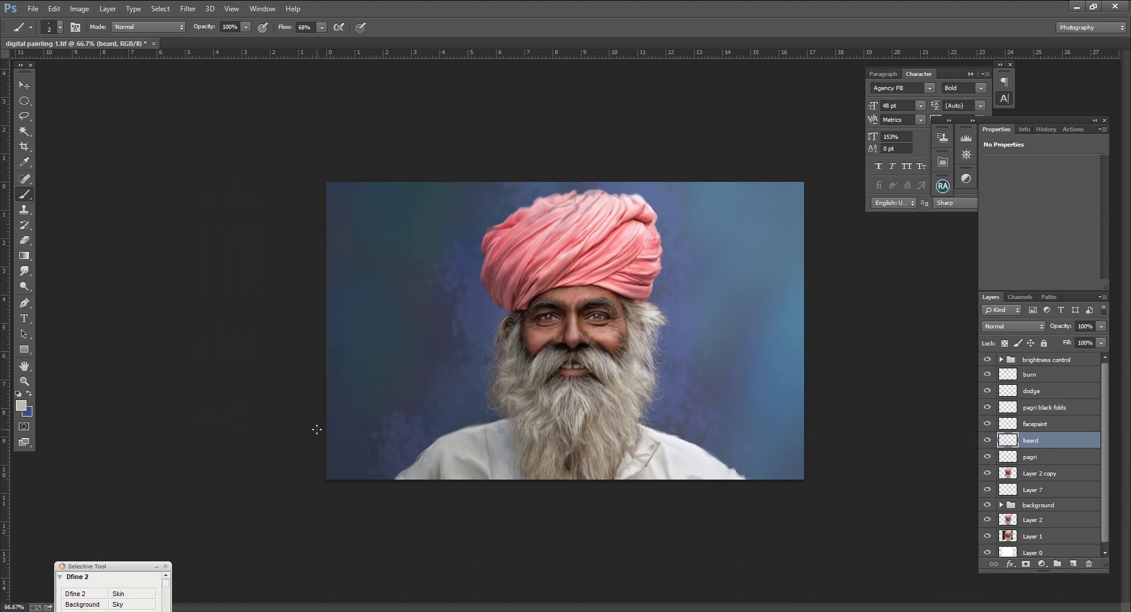
# Select Layer 5 and load a size-20 brush with the dark backdrop blue at 26% flow.
pyautogui.click(1001, 506)
pyautogui.click(1041, 516)
pyautogui.hotkey('ctrl', '+')
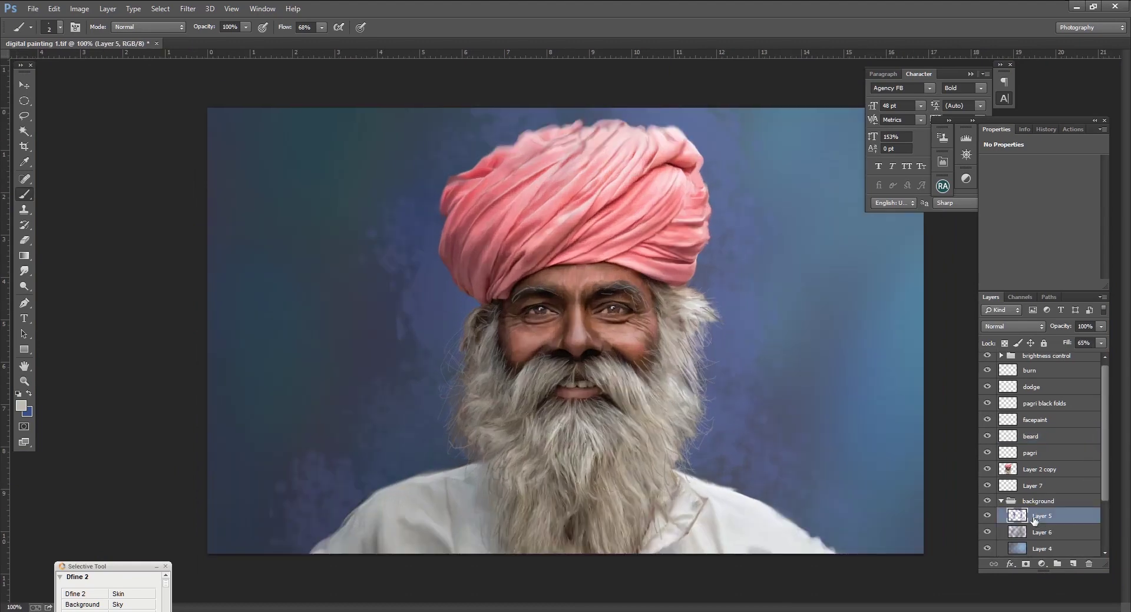
pyautogui.hotkey('ctrl', '+')
pyautogui.scroll(-3, 322, 492)
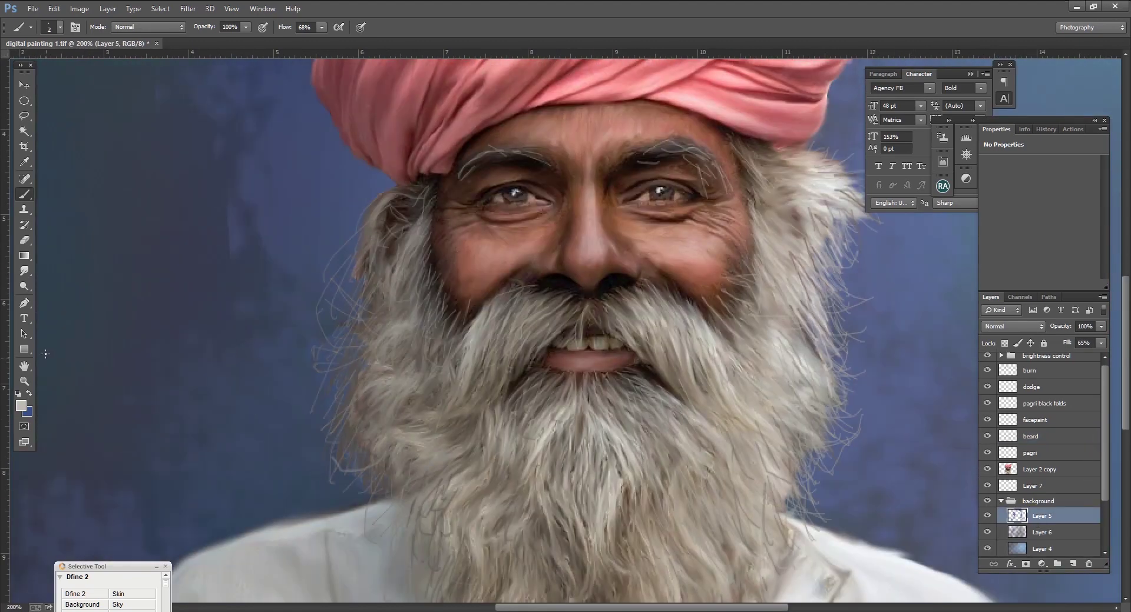
pyautogui.keyDown('alt'); pyautogui.click(281, 375); pyautogui.keyUp('alt')
pyautogui.press(']')
pyautogui.press(']')
pyautogui.press(']')
pyautogui.moveTo(321, 27); pyautogui.dragTo(297, 41)
# Toggle Layer 6 and Layer 2 copy visibility to compare, collapsing the background group.
pyautogui.scroll(-1, 987, 541)
pyautogui.scroll(-1, 987, 541)
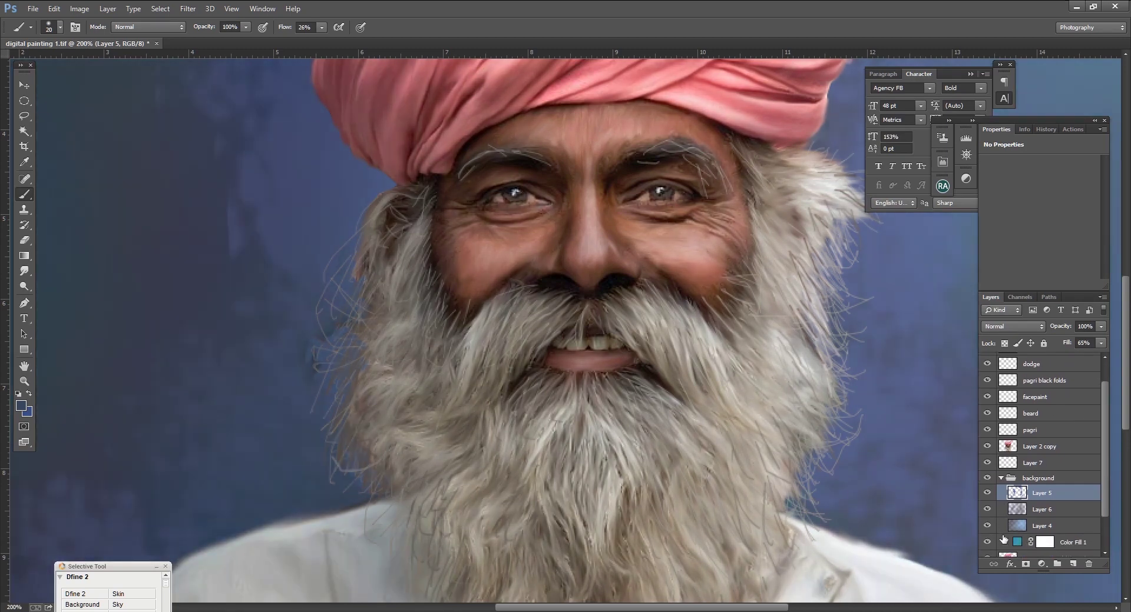
pyautogui.click(987, 510)
pyautogui.click(987, 510)
pyautogui.click(1001, 478)
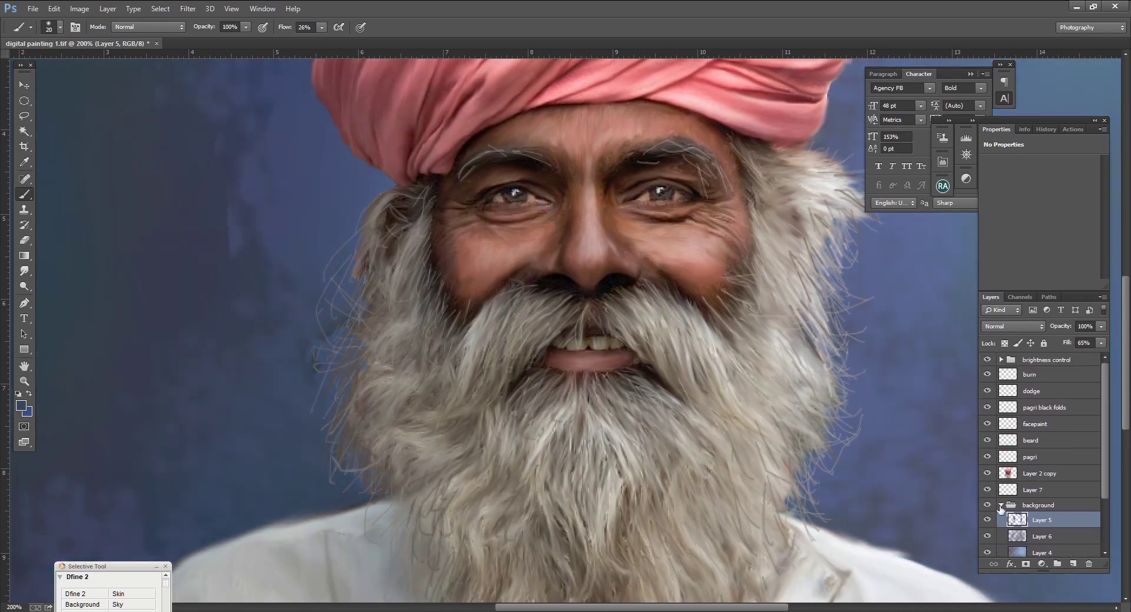
pyautogui.click(987, 474)
pyautogui.click(987, 473)
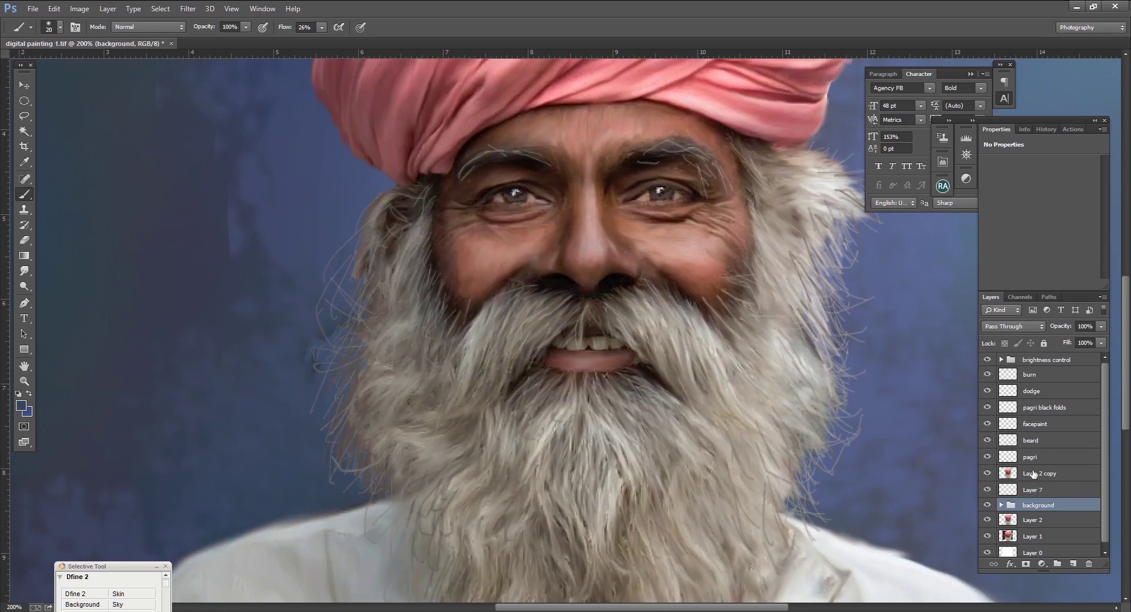
# Make Layer 2 copy active and compare it against the underpainting at full-image view.
pyautogui.click(1033, 474)
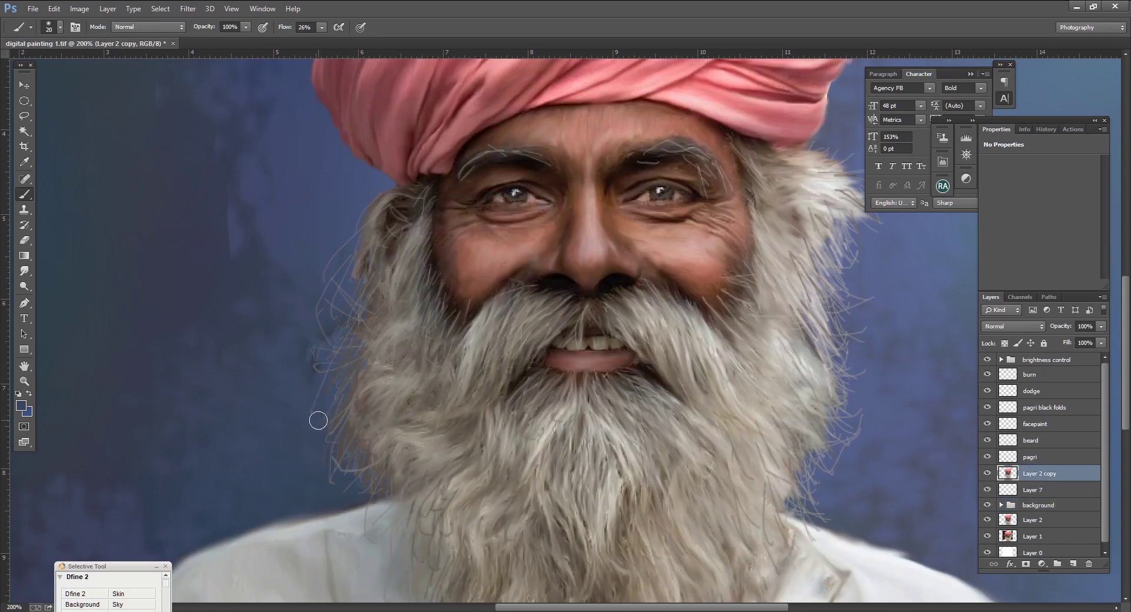
pyautogui.click(988, 474)
pyautogui.click(988, 474)
pyautogui.scroll(2, 365, 412)
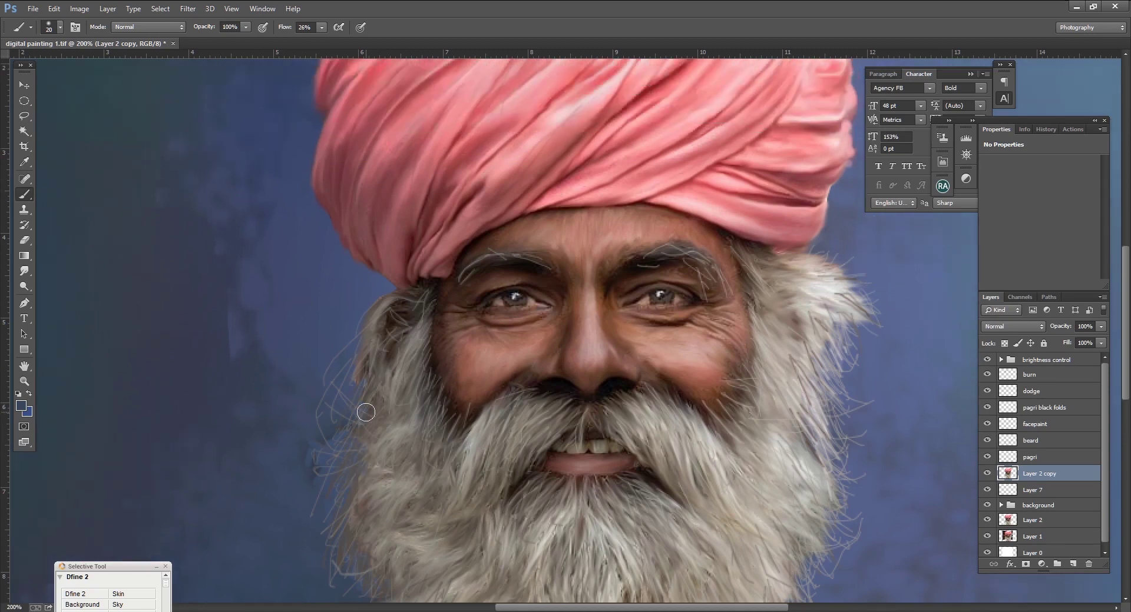
pyautogui.scroll(1, 366, 413)
pyautogui.hotkey('ctrl', '-')
pyautogui.hotkey('ctrl', '-')
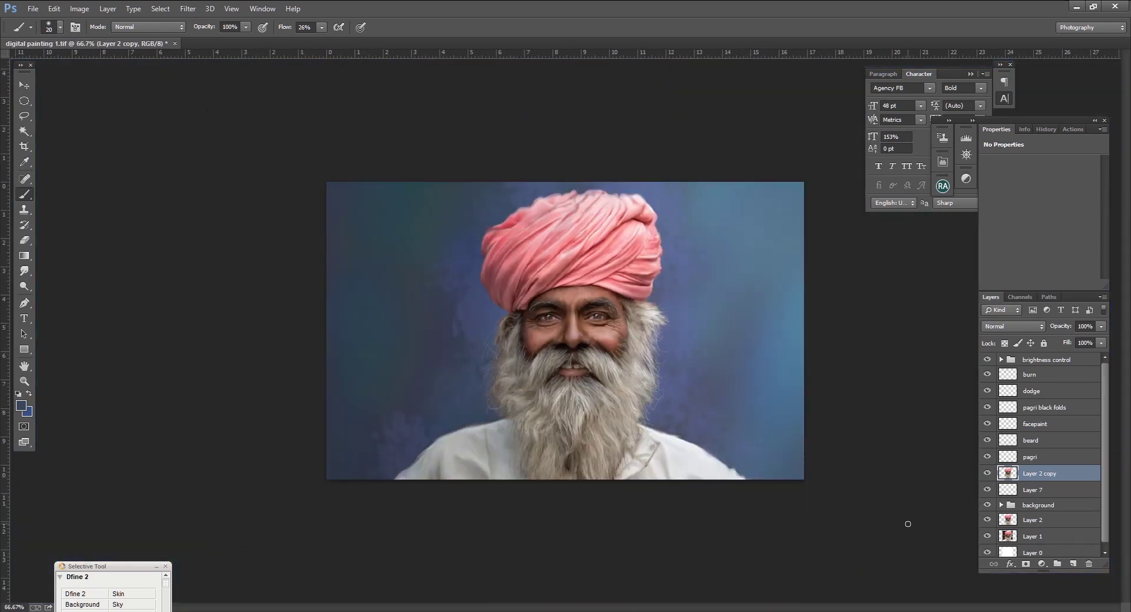
pyautogui.click(988, 474)
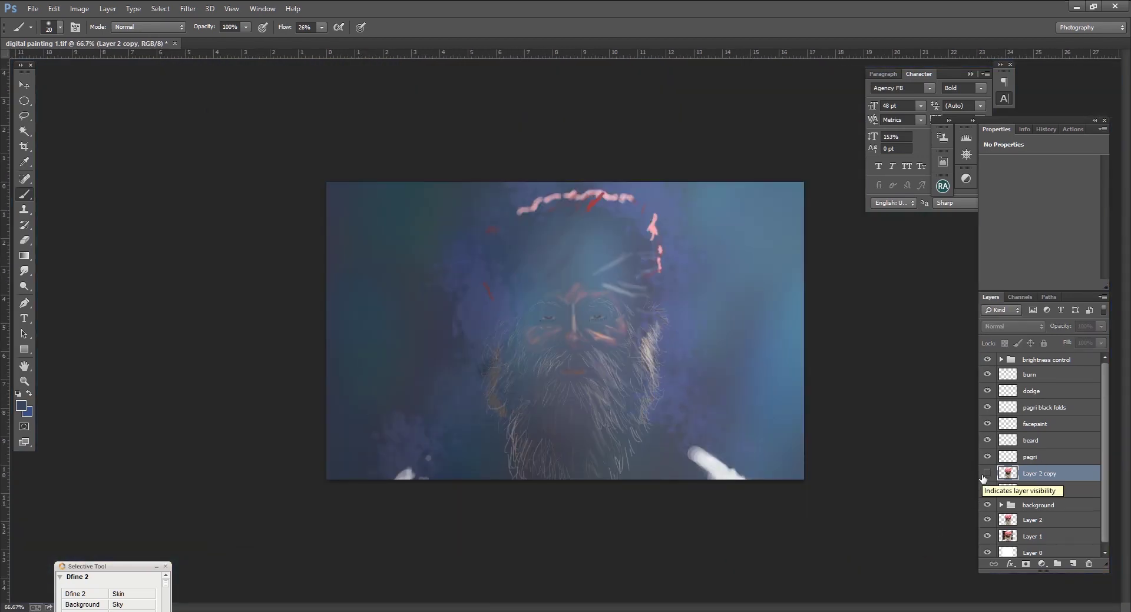
pyautogui.click(987, 474)
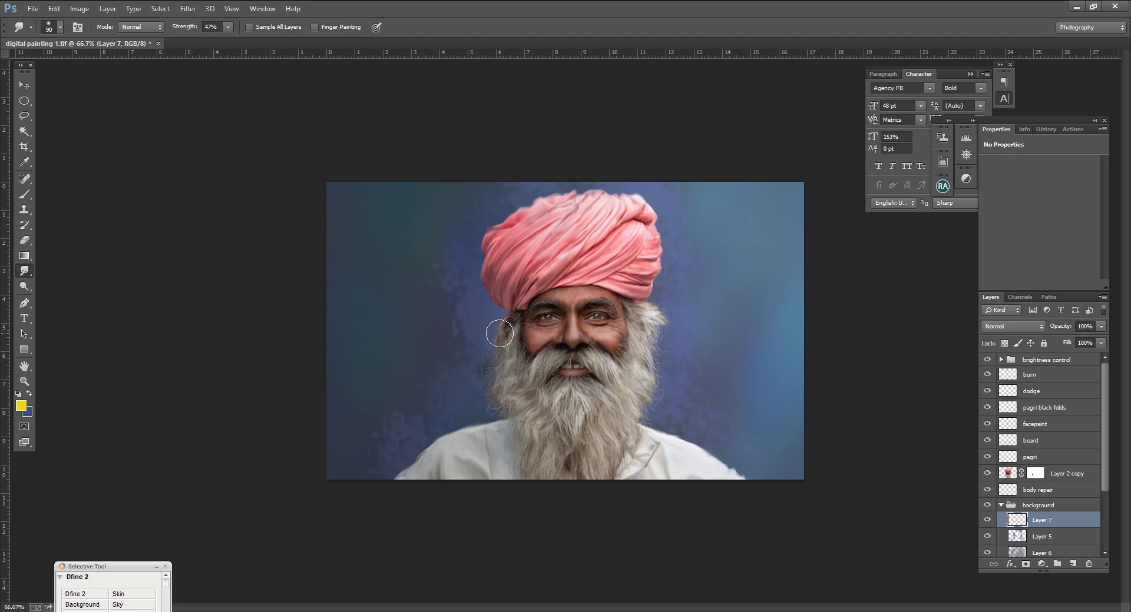
# Raise sponge strength to 59% and brush a yellow glow around the turban.
pyautogui.moveTo(228, 27); pyautogui.dragTo(230, 37)
pyautogui.click(24, 195)
pyautogui.moveTo(489, 362)
pyautogui.mouseDown()
pyautogui.moveTo(655, 270)
pyautogui.moveTo(471, 309)
pyautogui.moveTo(654, 188)
pyautogui.mouseUp()
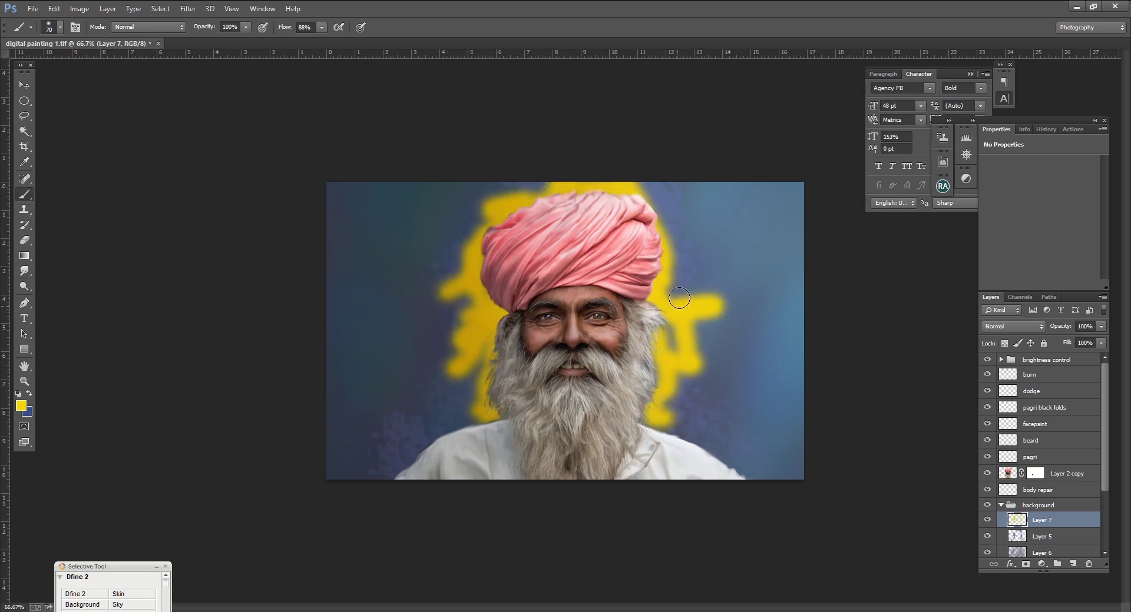
# Gaussian-blur the yellow halo at radius 69.2 and add Layer 8 above it.
pyautogui.click(187, 8)
pyautogui.moveTo(193, 149)
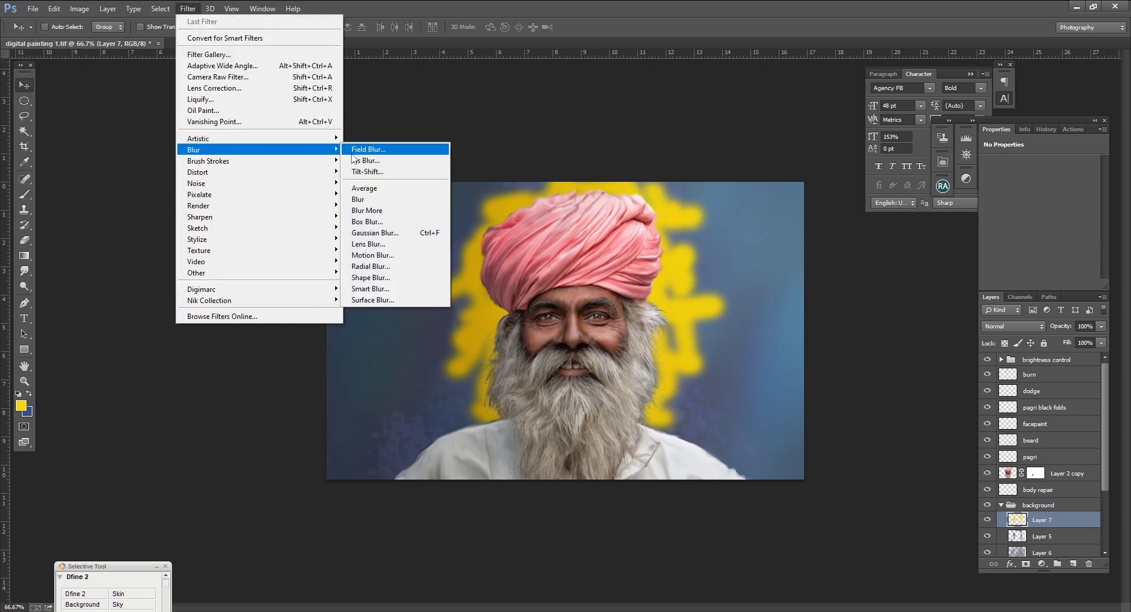
pyautogui.click(382, 234)
pyautogui.click(964, 324)
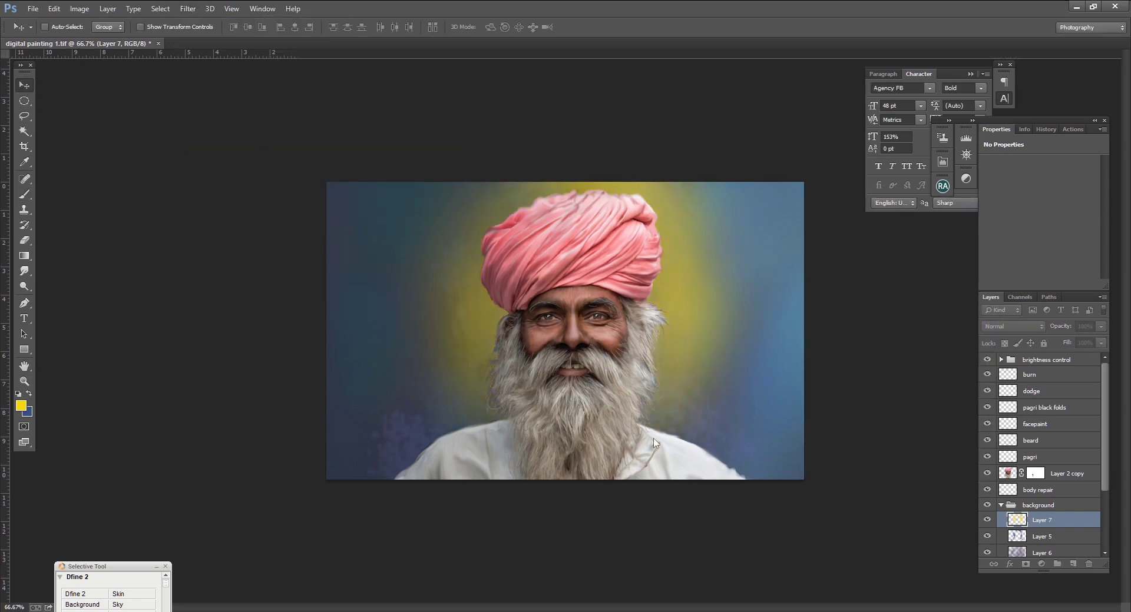
pyautogui.click(1073, 564)
# Select the 150 px scatter brush preset for painting.
pyautogui.press('v')
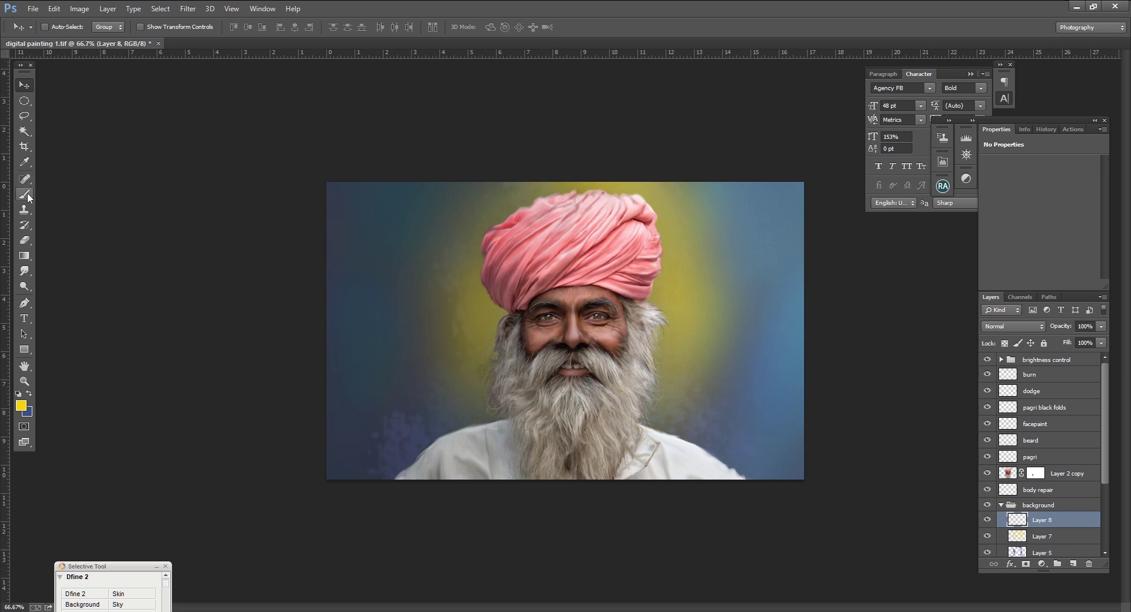
pyautogui.click(24, 194)
pyautogui.click(60, 26)
pyautogui.moveTo(133, 125); pyautogui.dragTo(133, 143)
pyautogui.click(100, 164)
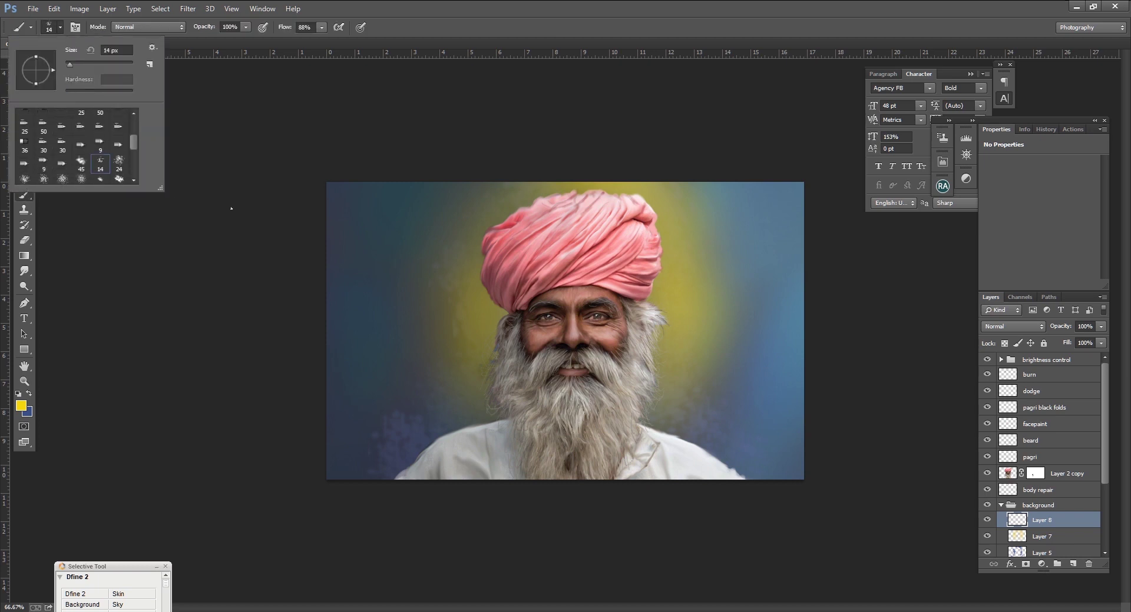
pyautogui.click(232, 208)
pyautogui.click(60, 27)
pyautogui.doubleClick(118, 161)
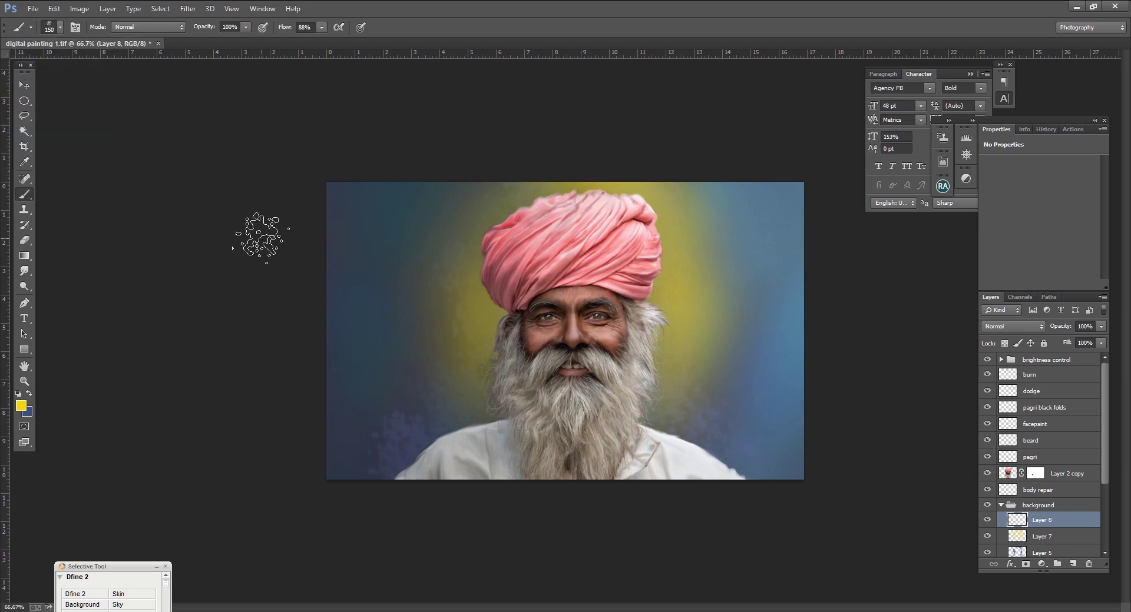
# Set the foreground colour to dark blue.
pyautogui.click(21, 406)
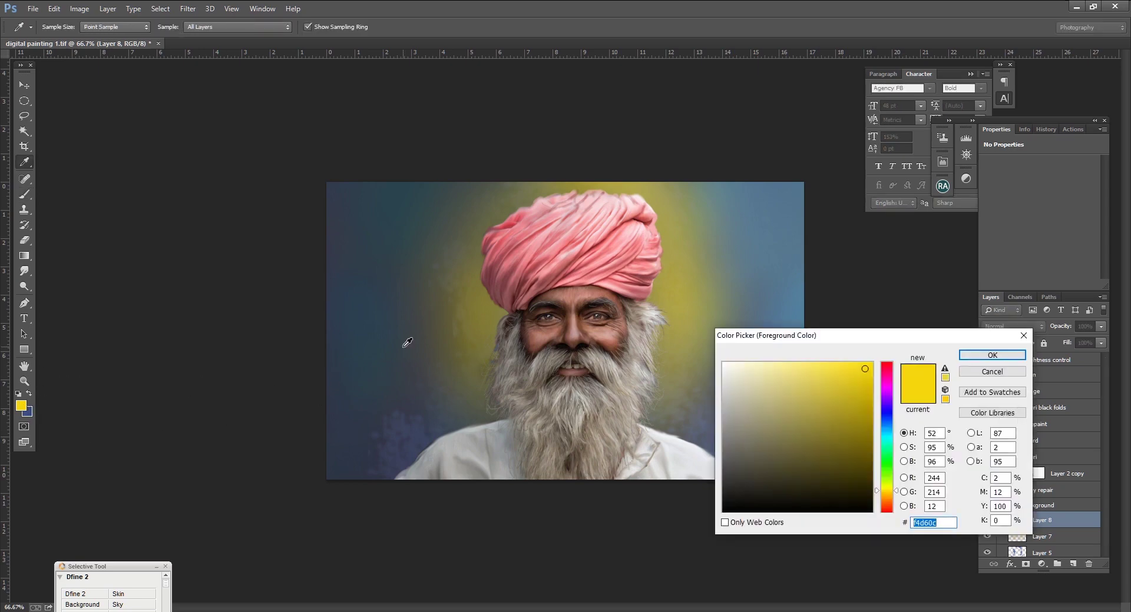
pyautogui.click(758, 469)
pyautogui.click(766, 476)
pyautogui.press('Return')
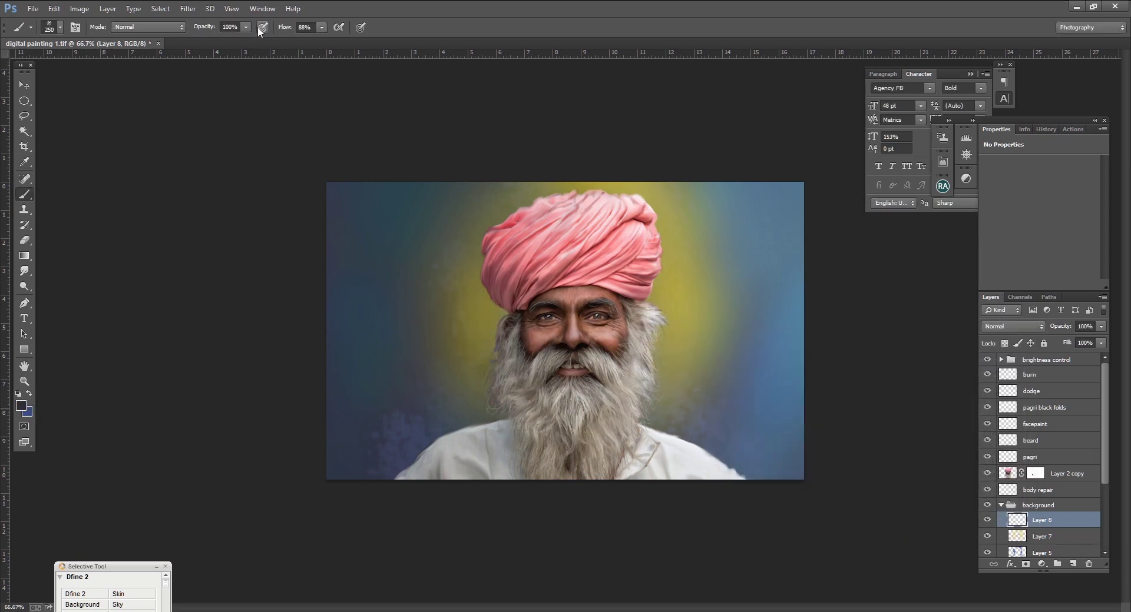
# At 75% flow, dab dark scattered texture beside the face and above the turban.
pyautogui.click(321, 27)
pyautogui.click(477, 313)
pyautogui.click(674, 348)
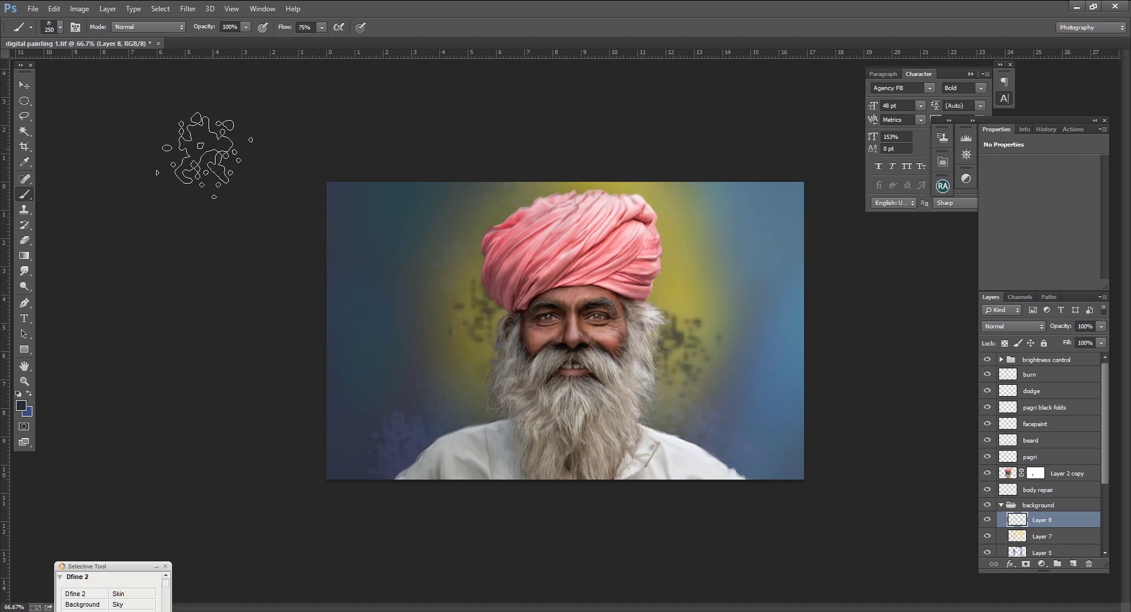
pyautogui.click(533, 201)
pyautogui.click(675, 276)
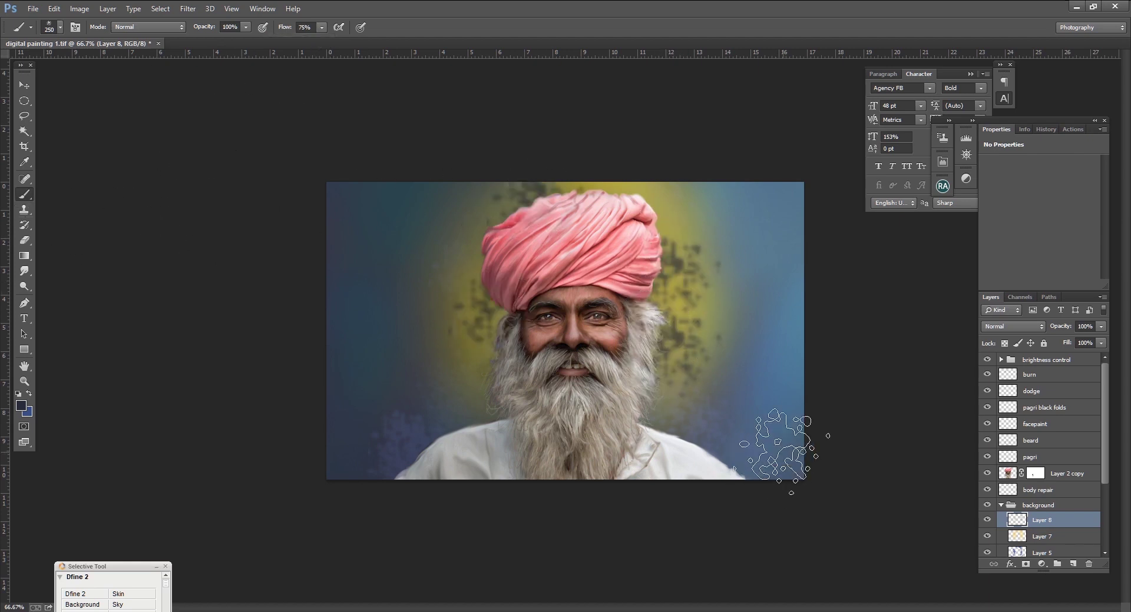
pyautogui.click(24, 271)
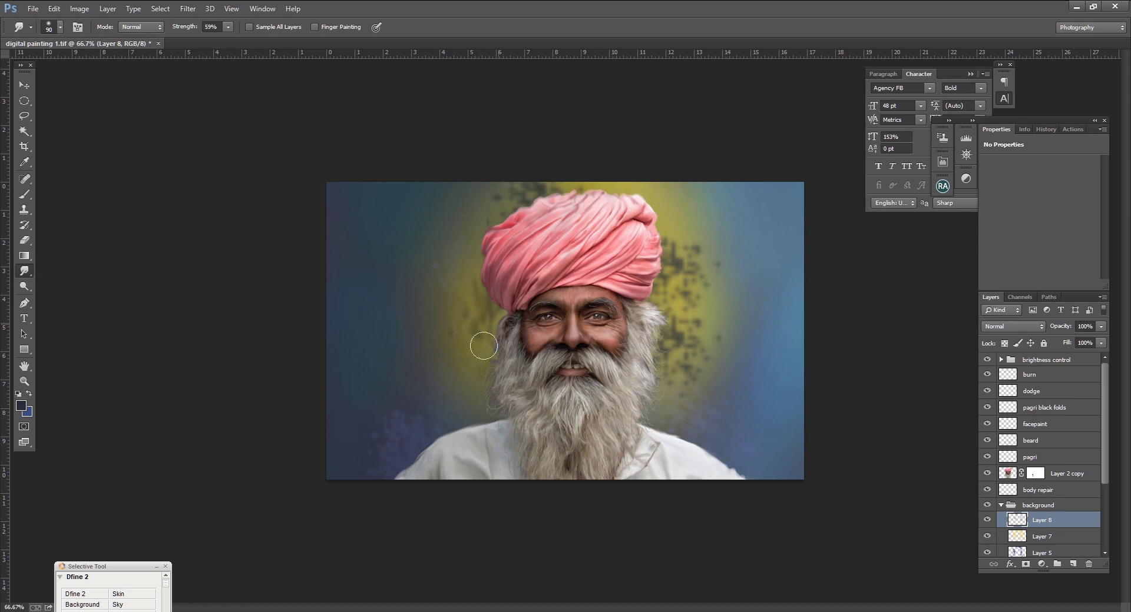
# Smudge the dark dabs into the yellow glow and the background beside the beard.
pyautogui.moveTo(483, 347)
pyautogui.mouseDown()
pyautogui.moveTo(536, 201)
pyautogui.moveTo(613, 194)
pyautogui.mouseUp()
pyautogui.moveTo(683, 247)
pyautogui.mouseDown()
pyautogui.moveTo(691, 341)
pyautogui.moveTo(698, 259)
pyautogui.moveTo(654, 171)
pyautogui.mouseUp()
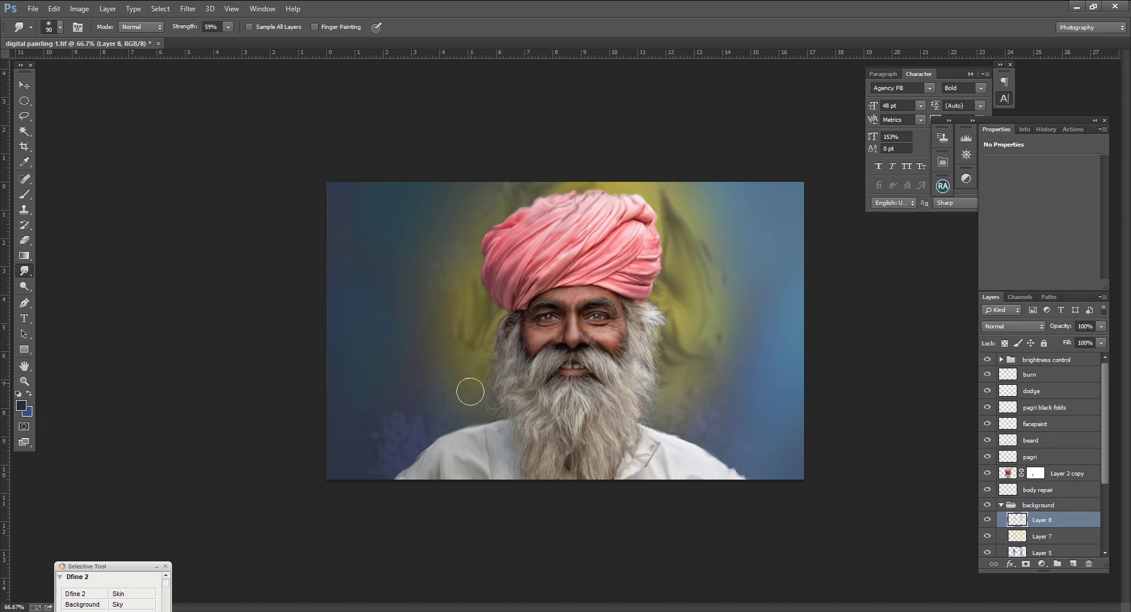
pyautogui.moveTo(689, 265); pyautogui.dragTo(633, 154)
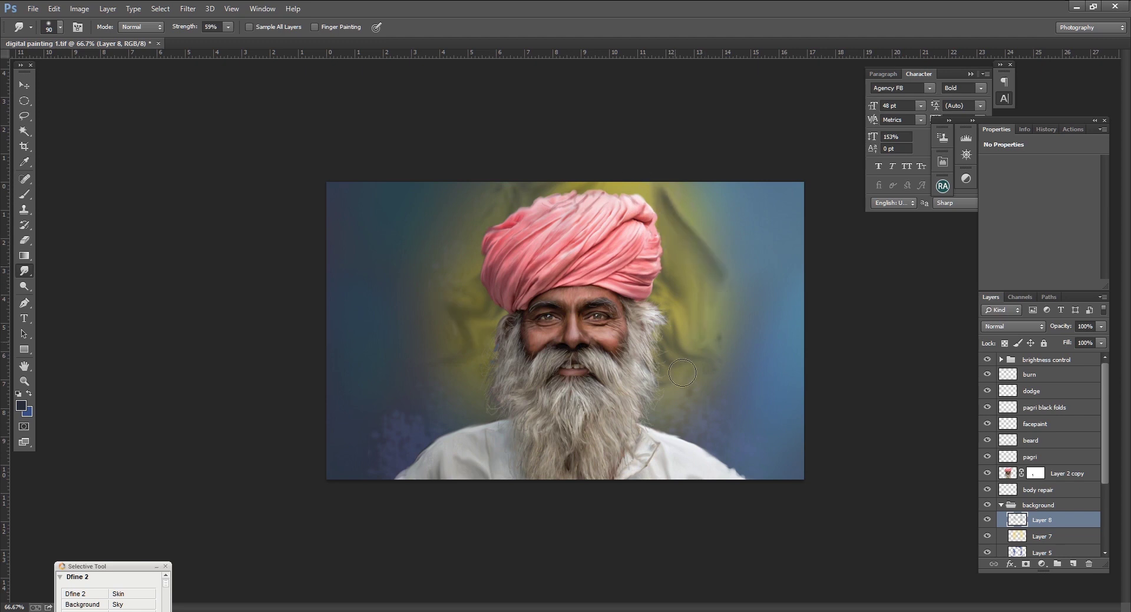
pyautogui.moveTo(682, 373); pyautogui.dragTo(686, 330)
pyautogui.moveTo(479, 408); pyautogui.dragTo(389, 436)
# Show Layer 5's purple strokes, then soften the swirl right of the turban with a size-90 eraser.
pyautogui.click(1032, 553)
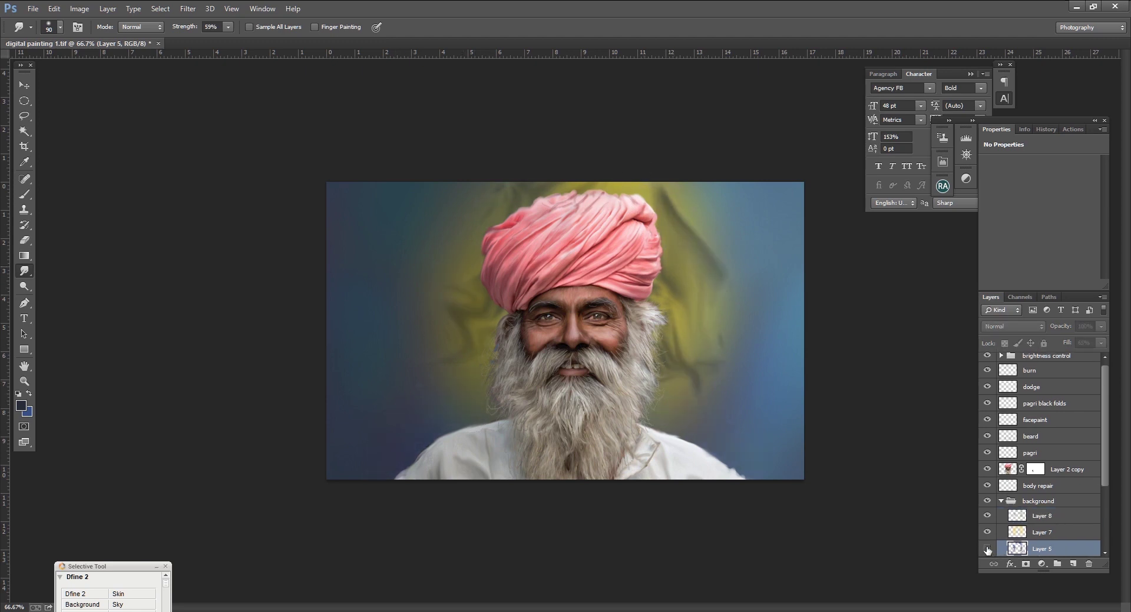
pyautogui.click(988, 550)
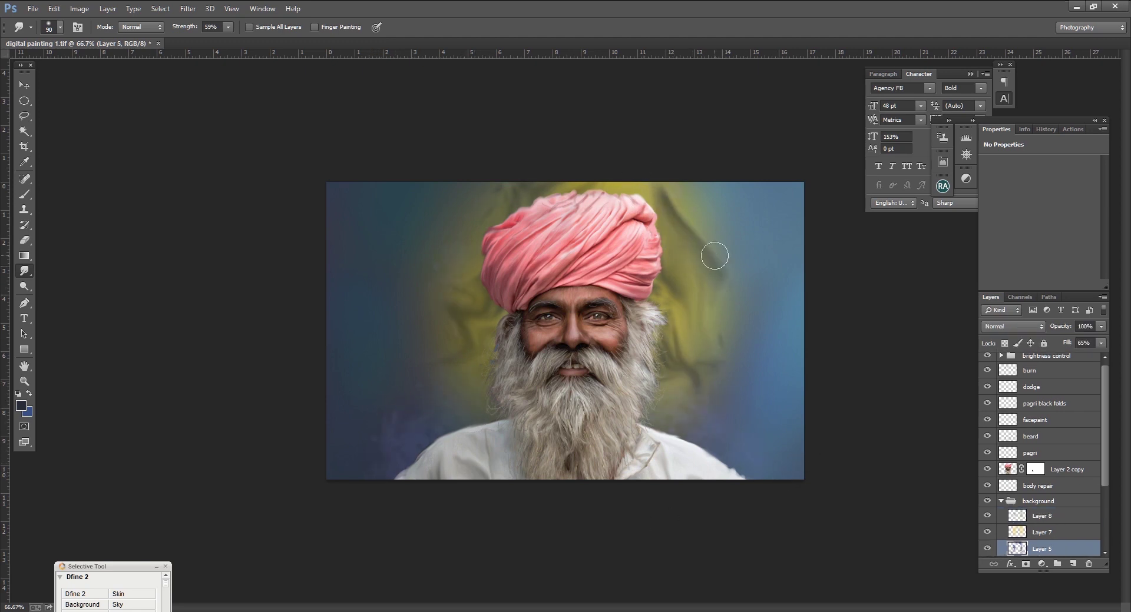
pyautogui.hotkey('alt', ']')
pyautogui.hotkey('alt', ']')
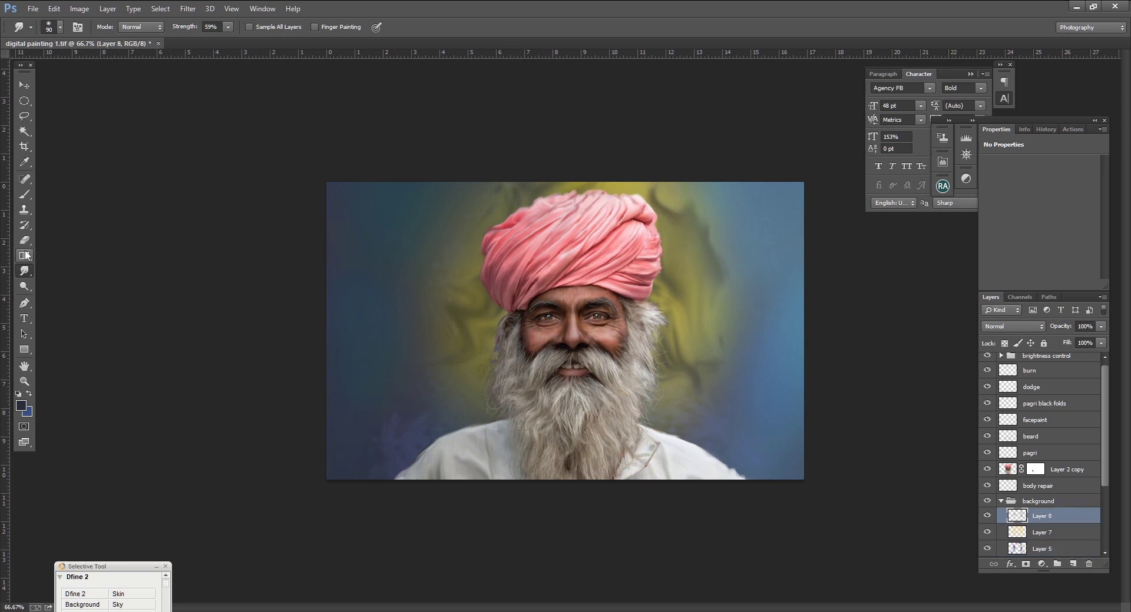
pyautogui.click(24, 240)
pyautogui.press(']')
pyautogui.press(']')
pyautogui.press(']')
pyautogui.moveTo(702, 294); pyautogui.dragTo(678, 201)
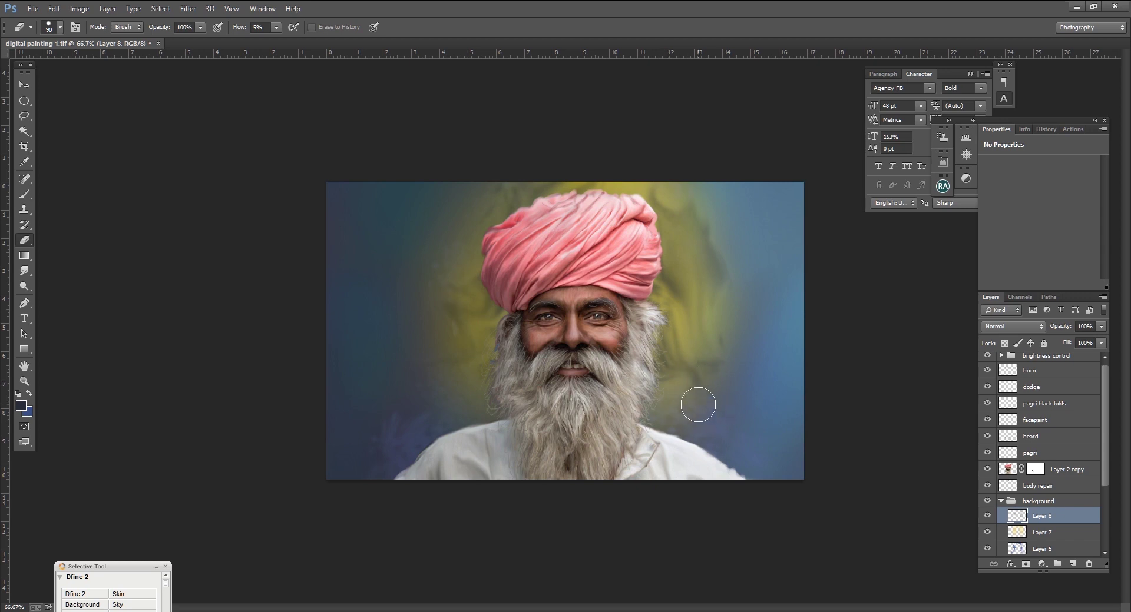
# On Layer 7, smudge the background right of the beard.
pyautogui.hotkey('alt', '[')
pyautogui.click(24, 271)
pyautogui.moveTo(671, 411); pyautogui.dragTo(701, 434)
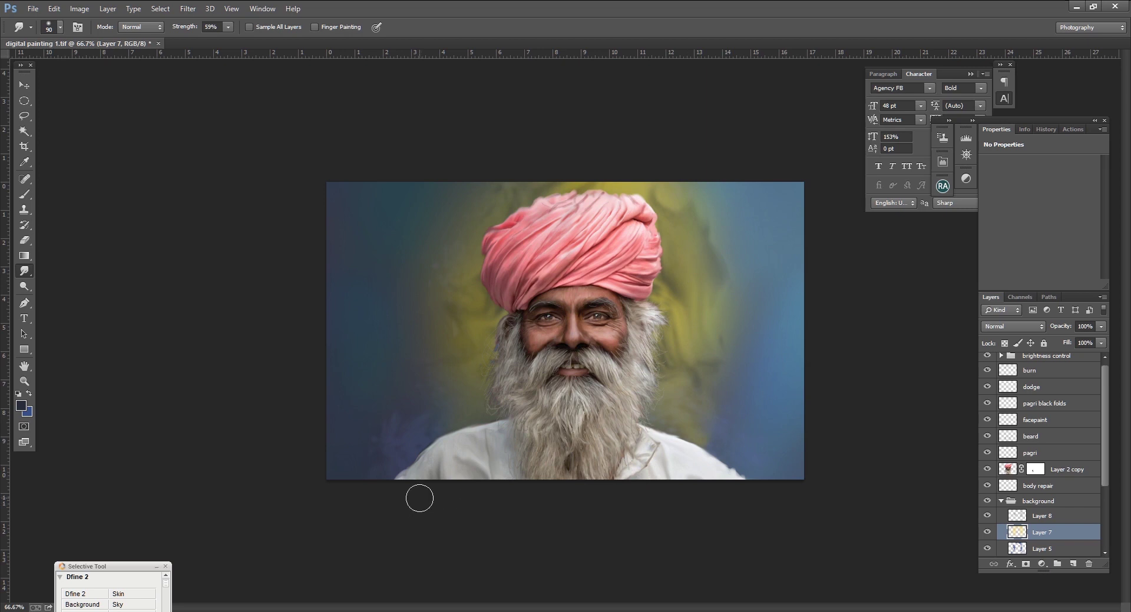
# On the pagri layer, ready a small round brush in golden yellow #dbb918.
pyautogui.click(1036, 453)
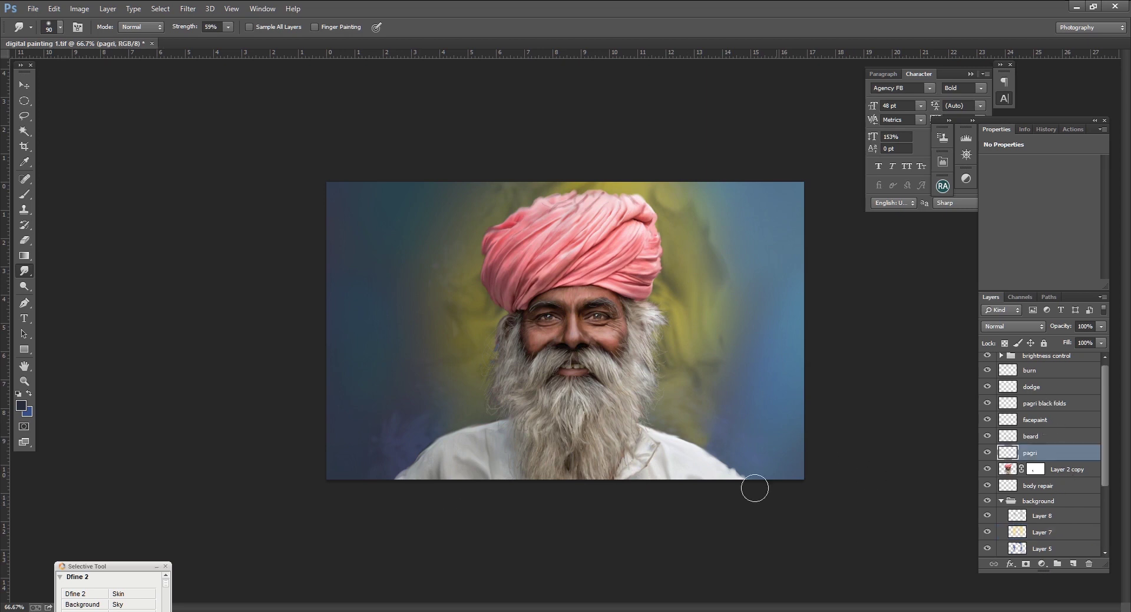
pyautogui.press('b')
pyautogui.click(59, 27)
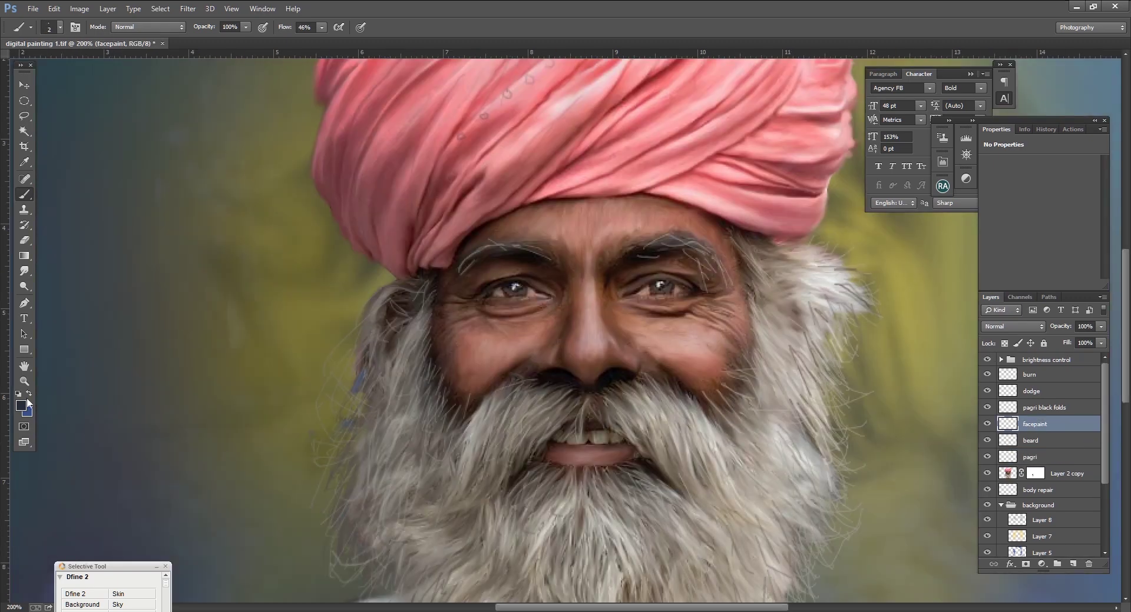
pyautogui.click(22, 405)
pyautogui.click(885, 497)
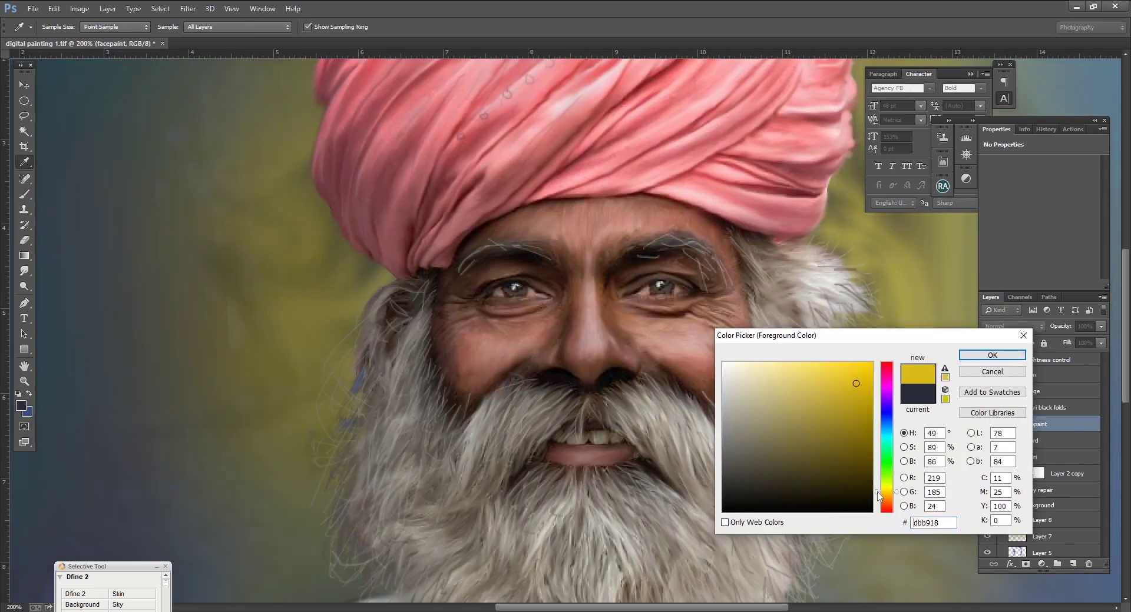
pyautogui.press('Return')
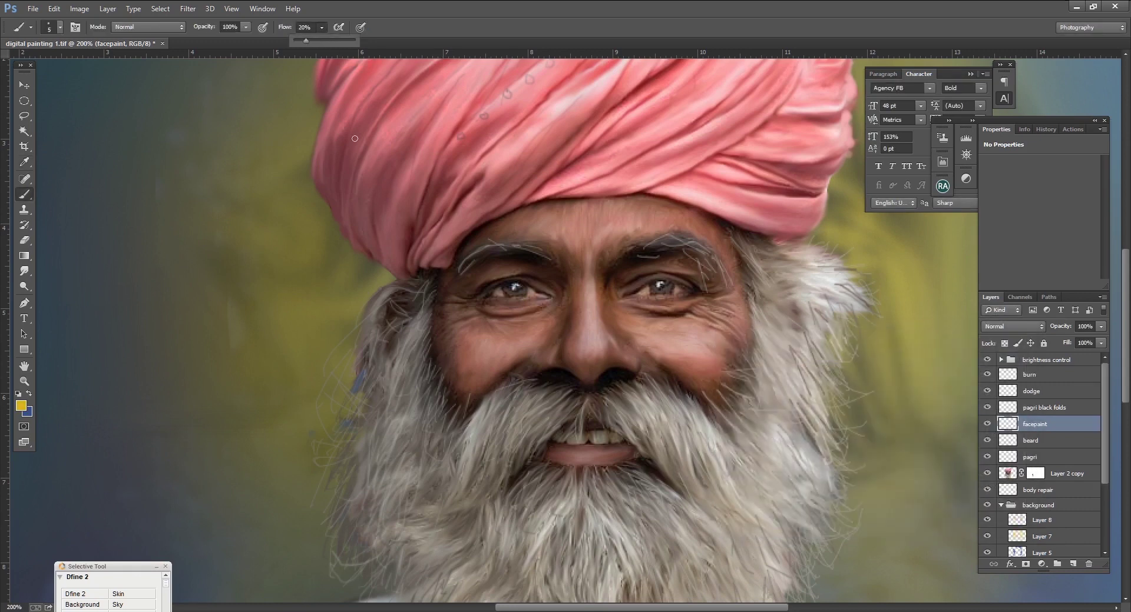
# At 20% flow, paint yellow marks on cheek and forehead and smudge them into the skin.
pyautogui.click(522, 338)
pyautogui.moveTo(679, 364); pyautogui.dragTo(695, 360)
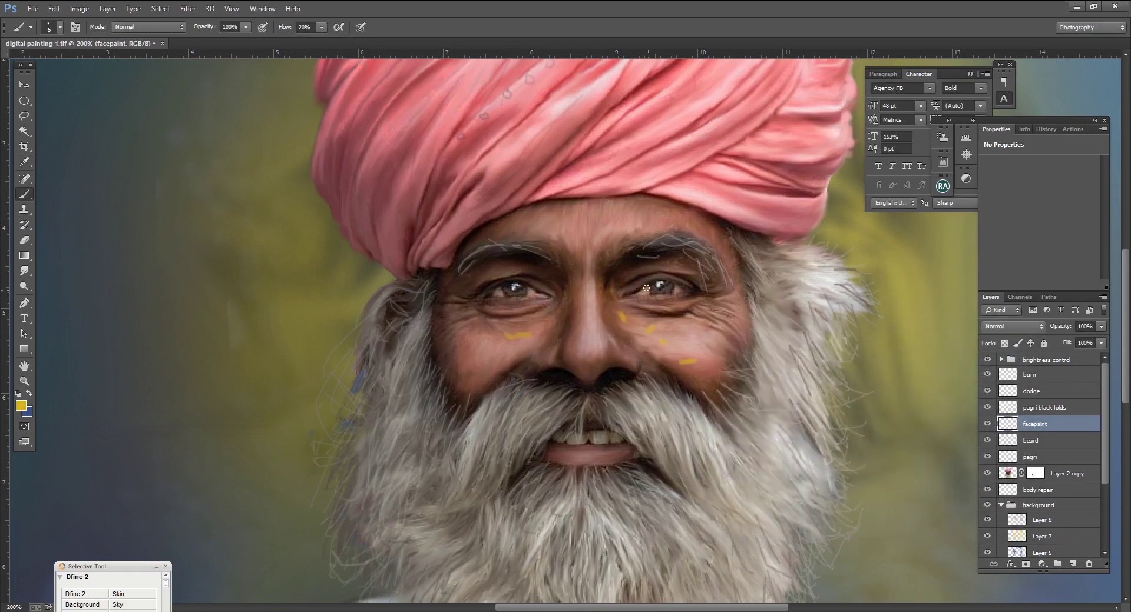
pyautogui.moveTo(606, 202); pyautogui.dragTo(596, 226)
pyautogui.moveTo(601, 213); pyautogui.dragTo(610, 220)
pyautogui.moveTo(538, 209); pyautogui.dragTo(529, 227)
pyautogui.click(24, 270)
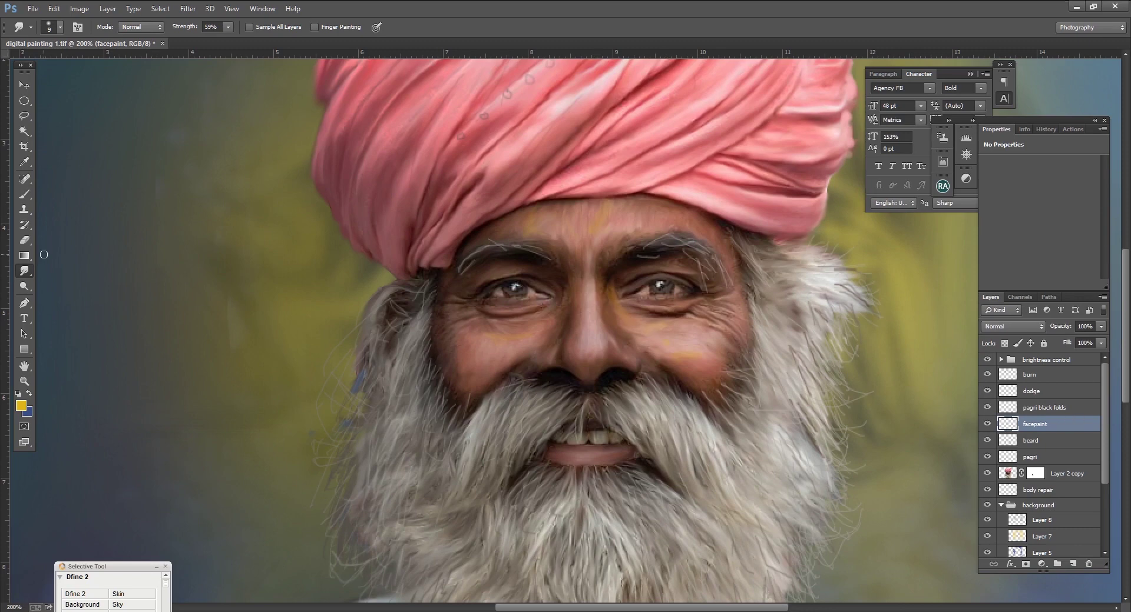
pyautogui.hotkey('ctrl', '-')
pyautogui.press('e')
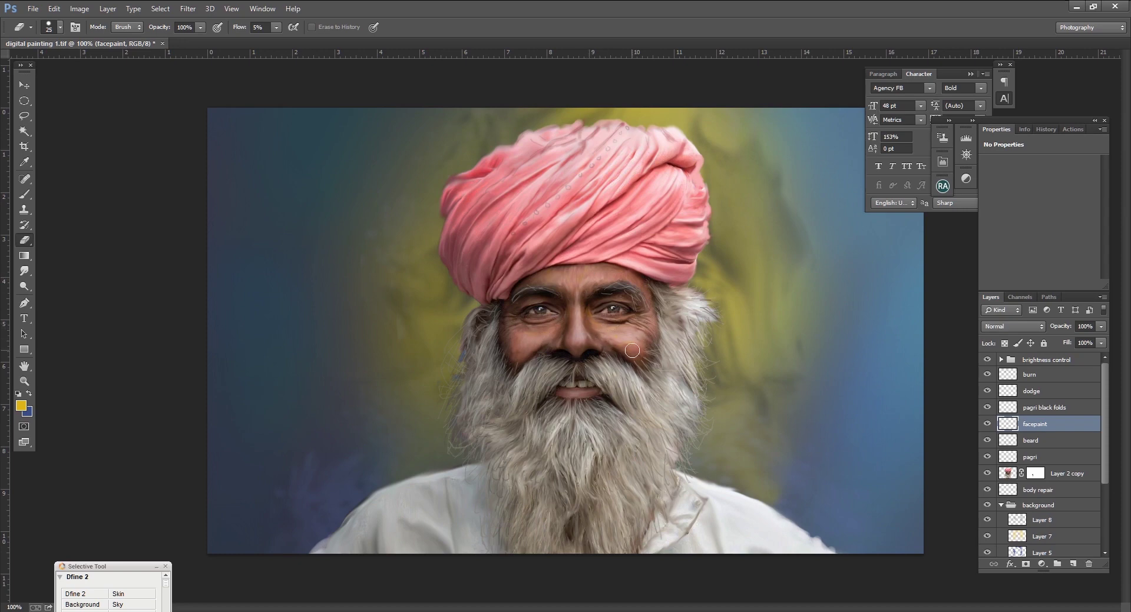
# Zoom in, select Layer 2 copy, and sample the greyish-brown beard colour with the Brush.
pyautogui.hotkey('ctrl', '+')
pyautogui.hotkey('ctrl', '+')
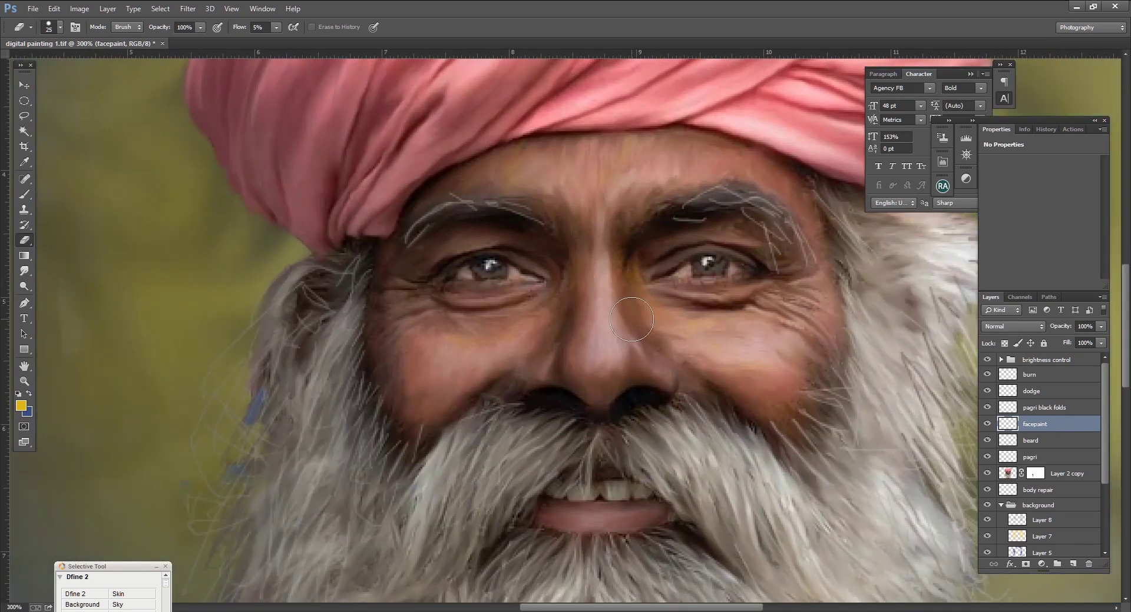
pyautogui.scroll(-1, 613, 377)
pyautogui.scroll(-4, 599, 428)
pyautogui.scroll(1, 599, 428)
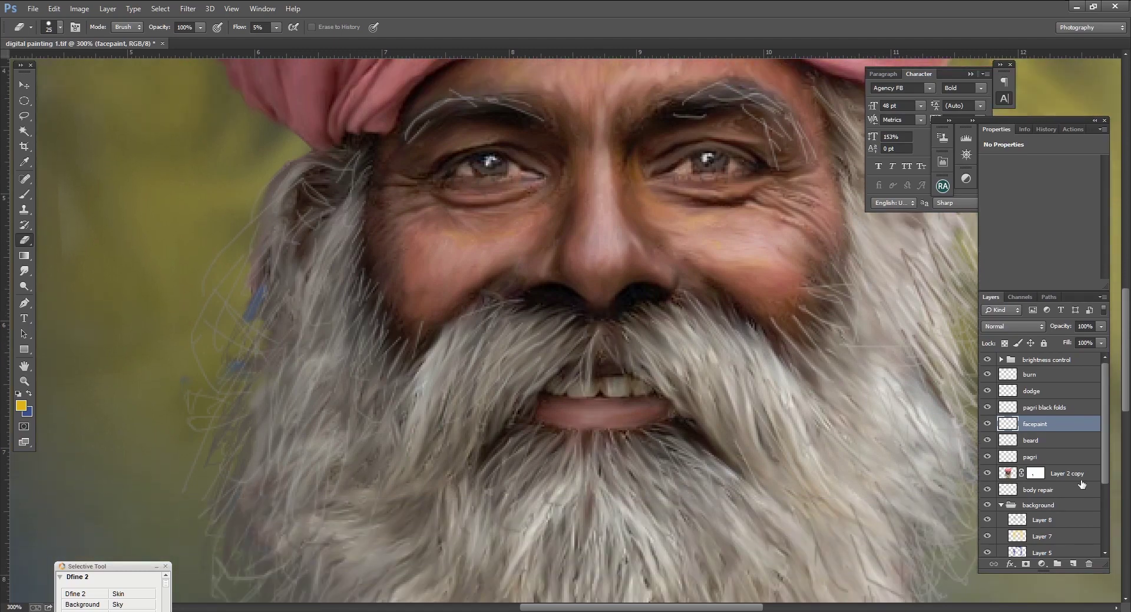
pyautogui.click(1007, 474)
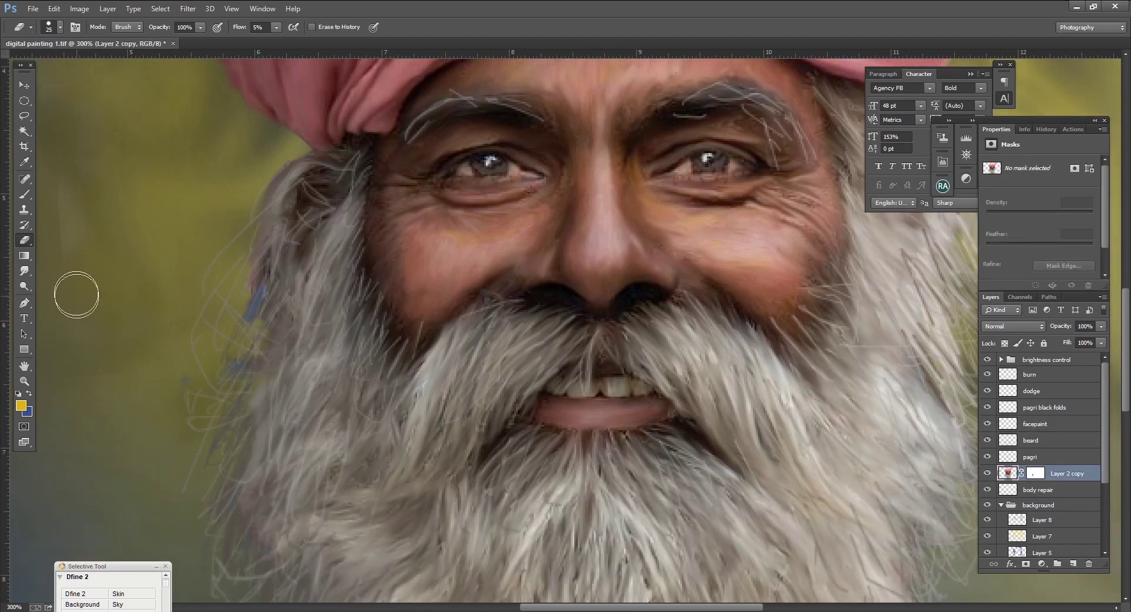
pyautogui.press('b')
pyautogui.keyDown('alt'); pyautogui.click(322, 303); pyautogui.keyUp('alt')
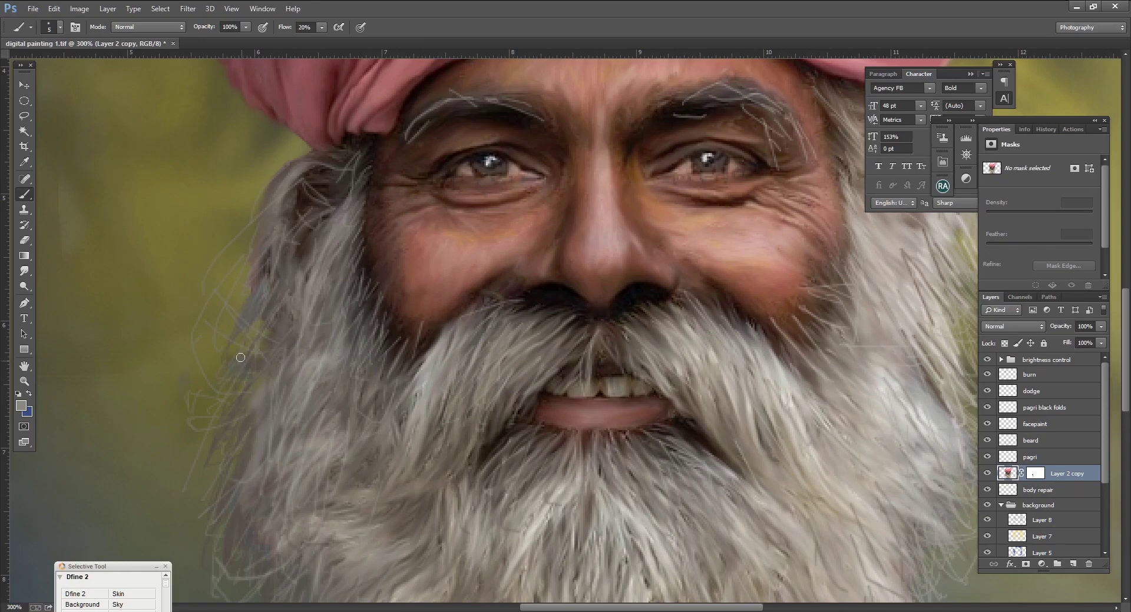
pyautogui.scroll(-2, 250, 477)
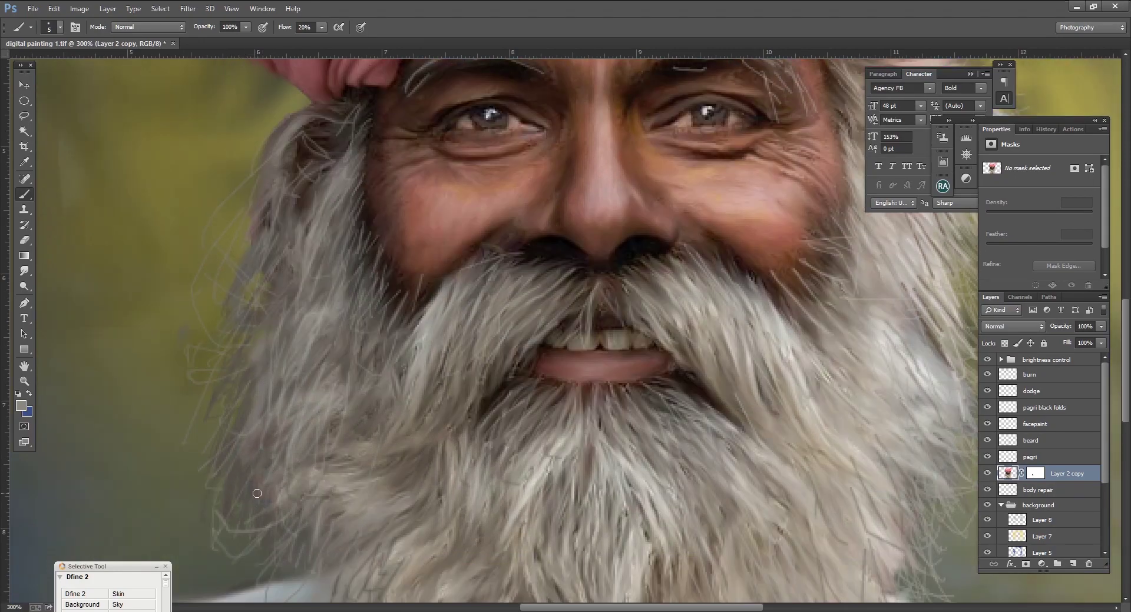
pyautogui.hotkey('ctrl', '1')
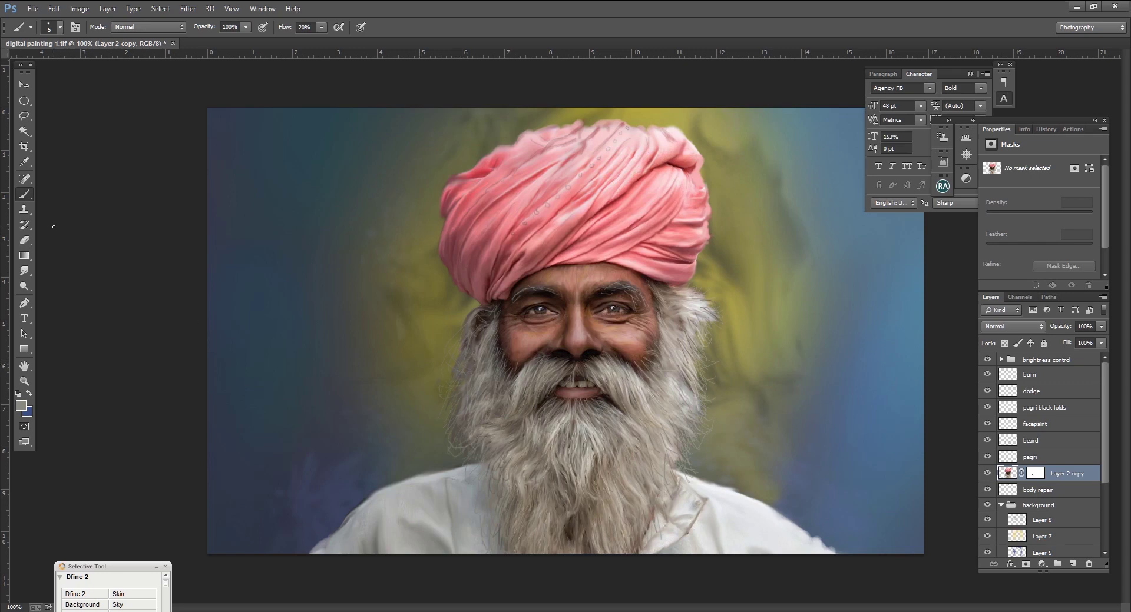
pyautogui.click(24, 271)
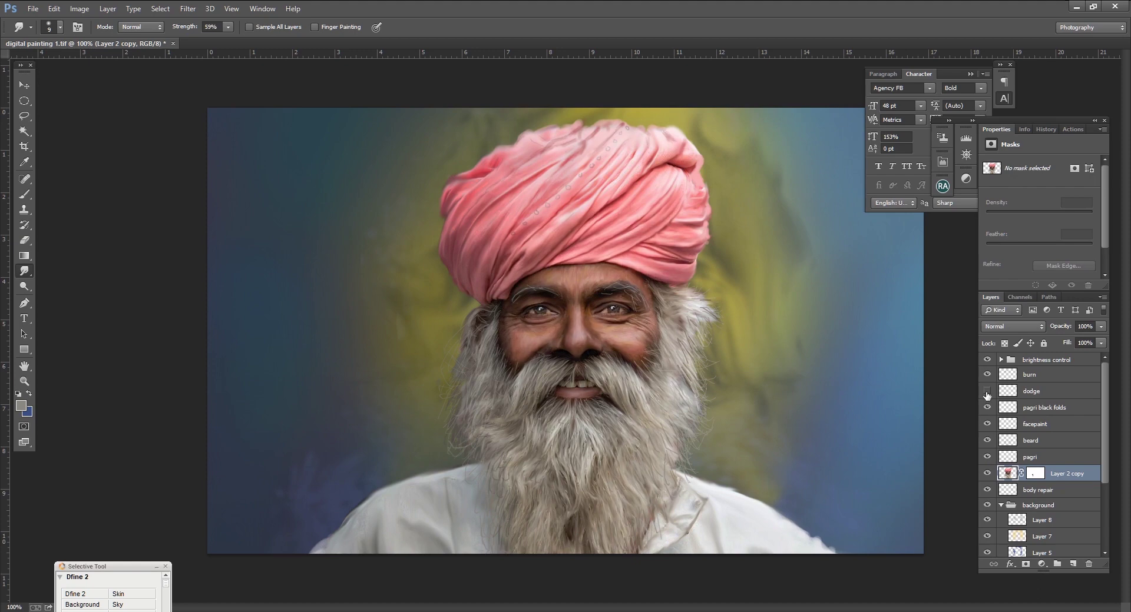
pyautogui.click(988, 490)
pyautogui.click(988, 490)
pyautogui.scroll(-1, 988, 531)
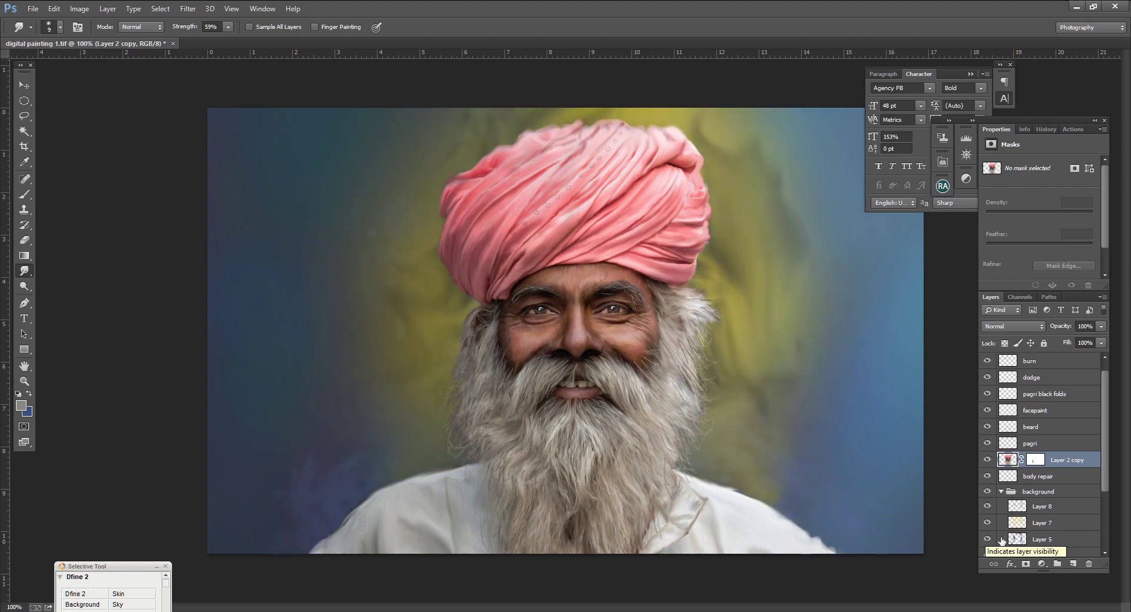
pyautogui.click(1041, 540)
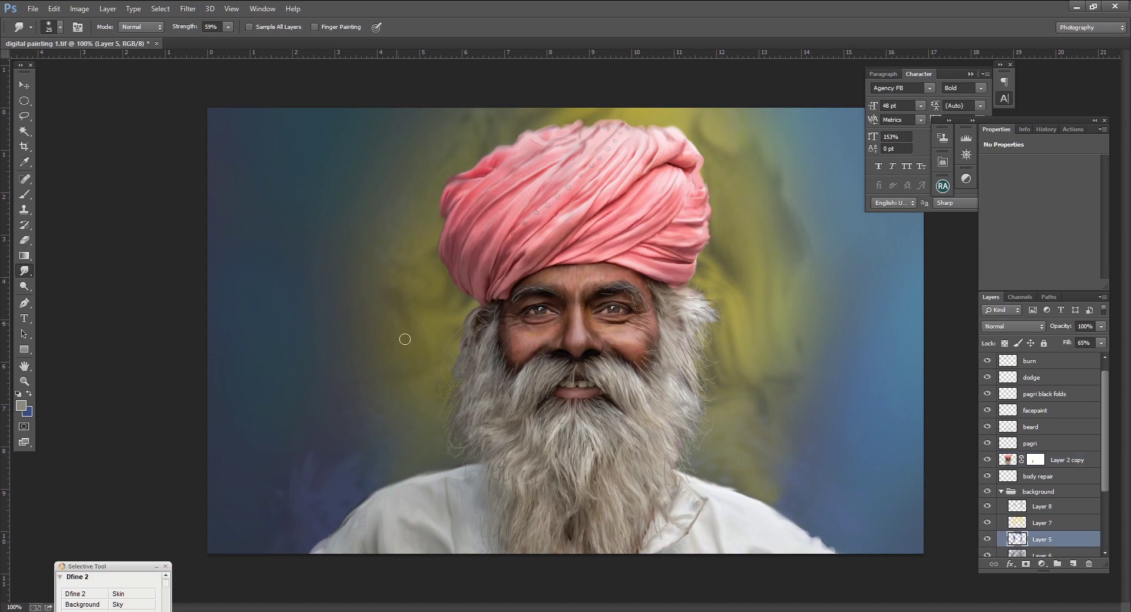